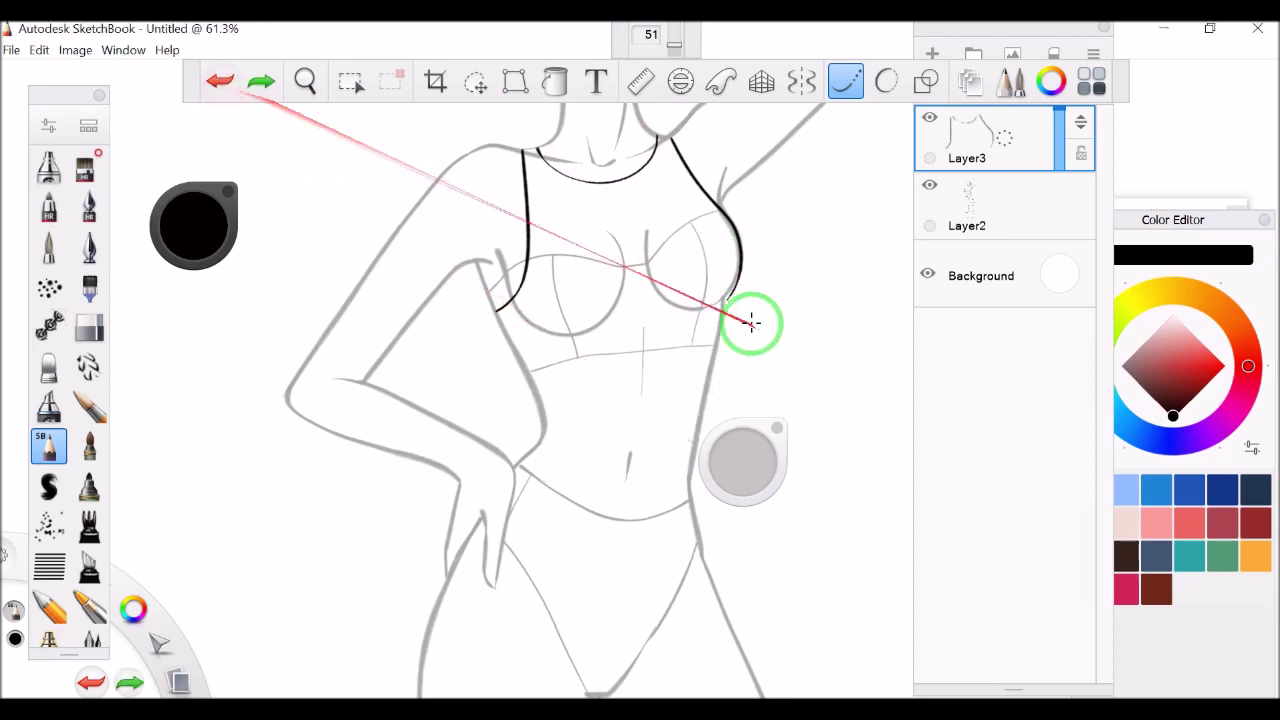
- Trace the fitted dress outline on Layer3 over the croquis, from the bodice sides down to the flared hem and slit
{"action": "left_click_drag", "start_coordinate": [742, 262], "coordinate": [693, 500]}
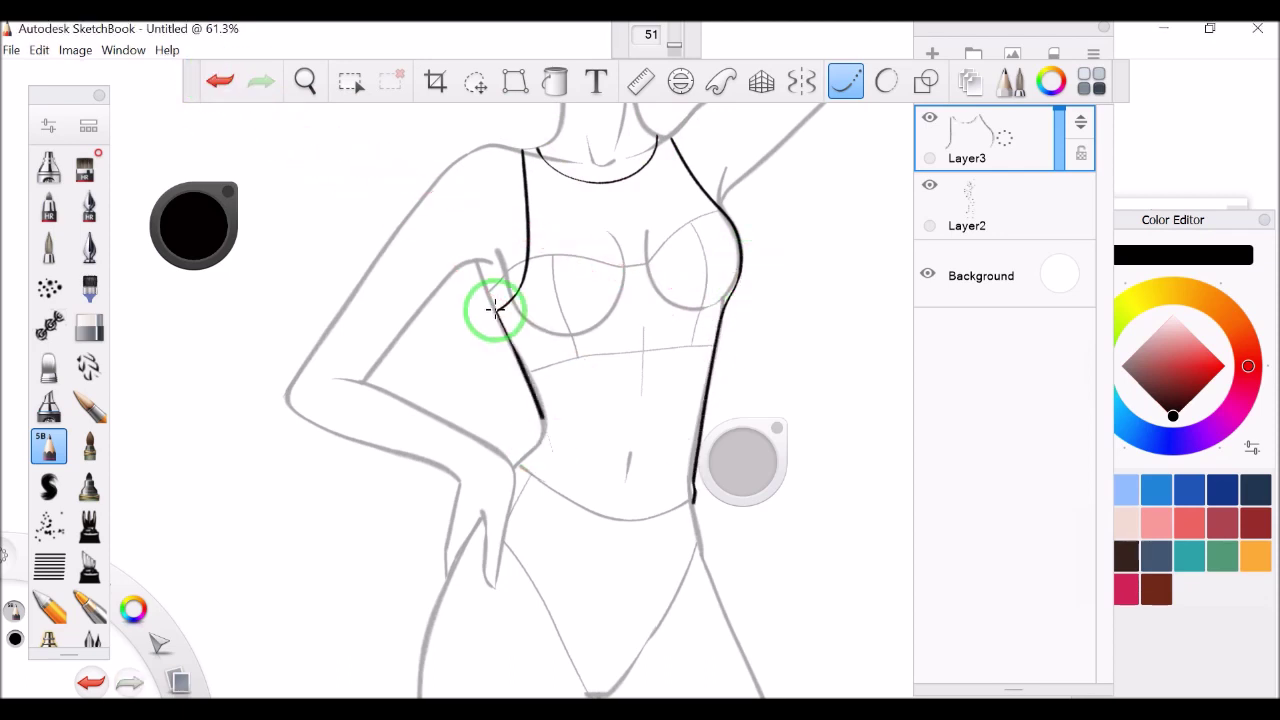
{"action": "mouse_move", "coordinate": [306, 80]}
{"action": "left_mouse_down"}
{"action": "mouse_move", "coordinate": [806, 86]}
{"action": "mouse_move", "coordinate": [620, 228]}
{"action": "left_mouse_up"}
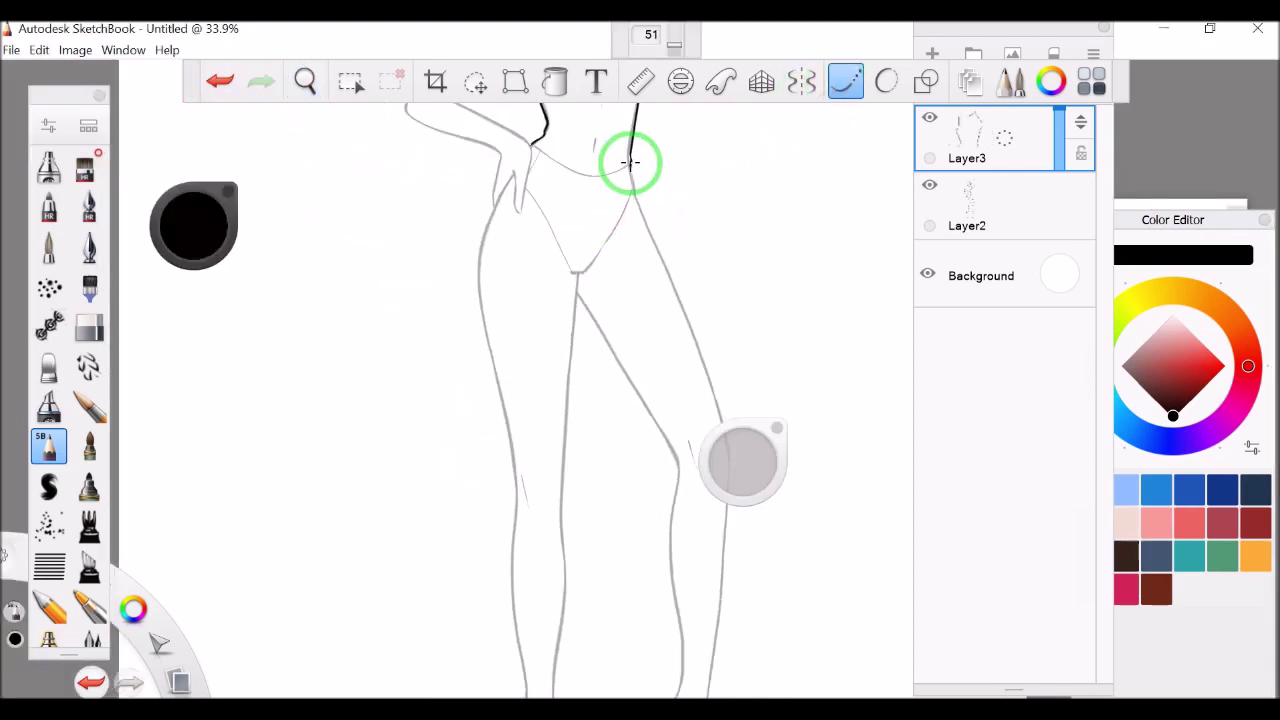
{"action": "key", "text": "ctrl+z"}
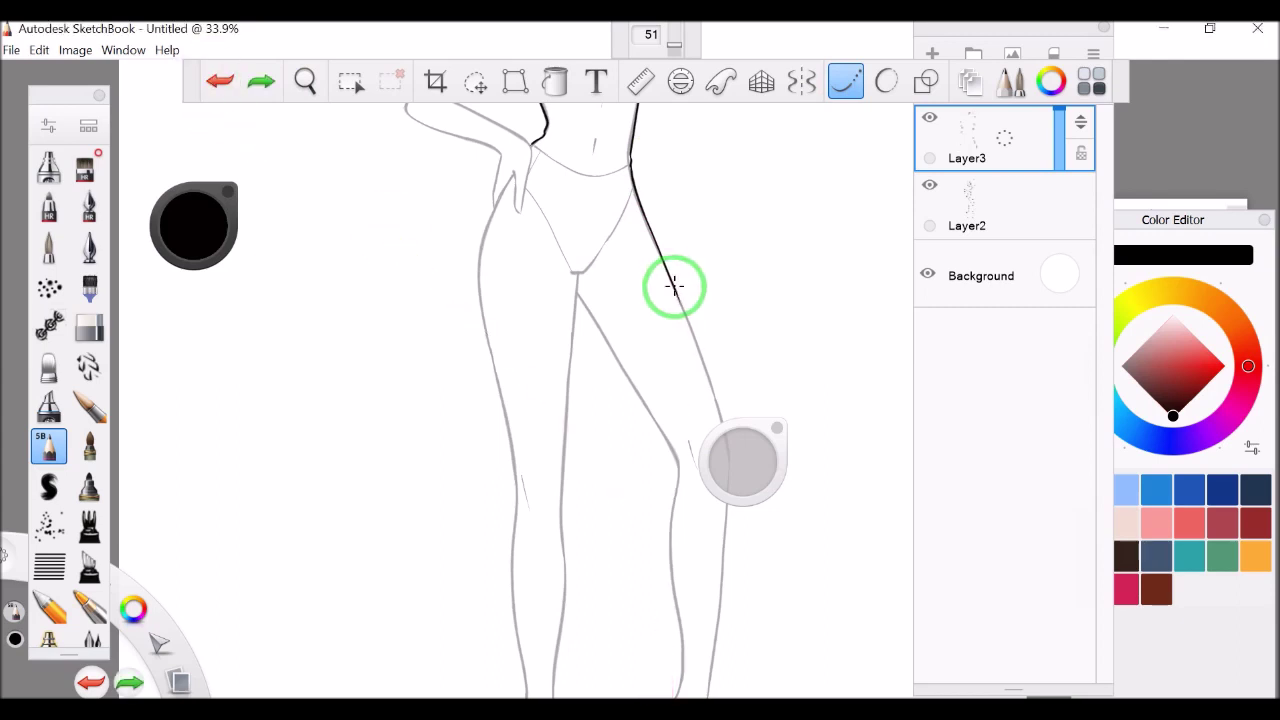
{"action": "mouse_move", "coordinate": [675, 287]}
{"action": "left_mouse_down"}
{"action": "mouse_move", "coordinate": [629, 343]}
{"action": "mouse_move", "coordinate": [680, 249]}
{"action": "mouse_move", "coordinate": [640, 590]}
{"action": "left_mouse_up"}
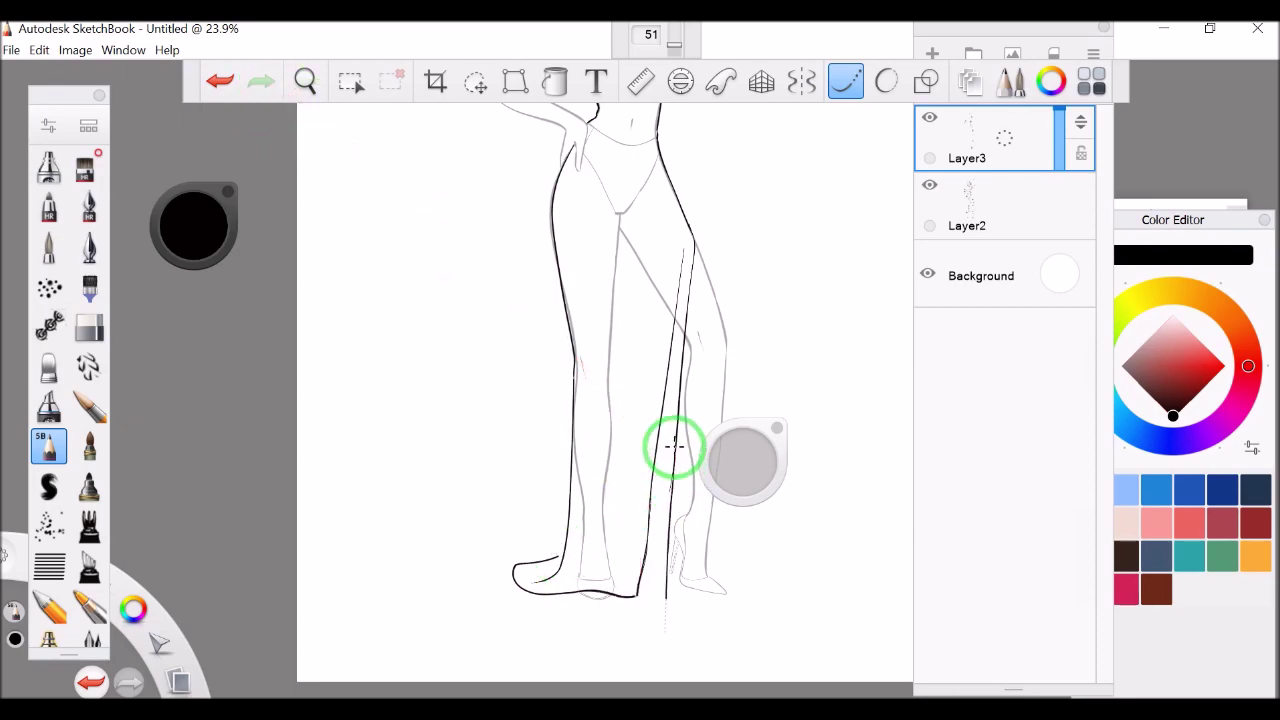
{"action": "left_click_drag", "start_coordinate": [414, 237], "coordinate": [580, 318]}
{"action": "left_click", "coordinate": [930, 185]}
{"action": "left_click", "coordinate": [930, 185]}
{"action": "mouse_move", "coordinate": [600, 230]}
{"action": "left_mouse_down"}
{"action": "mouse_move", "coordinate": [586, 223]}
{"action": "mouse_move", "coordinate": [600, 200]}
{"action": "left_mouse_up"}
- Add a new layer and draw the dress's sweetheart neckline and the curved seam across the upper thighs
{"action": "left_click", "coordinate": [931, 58]}
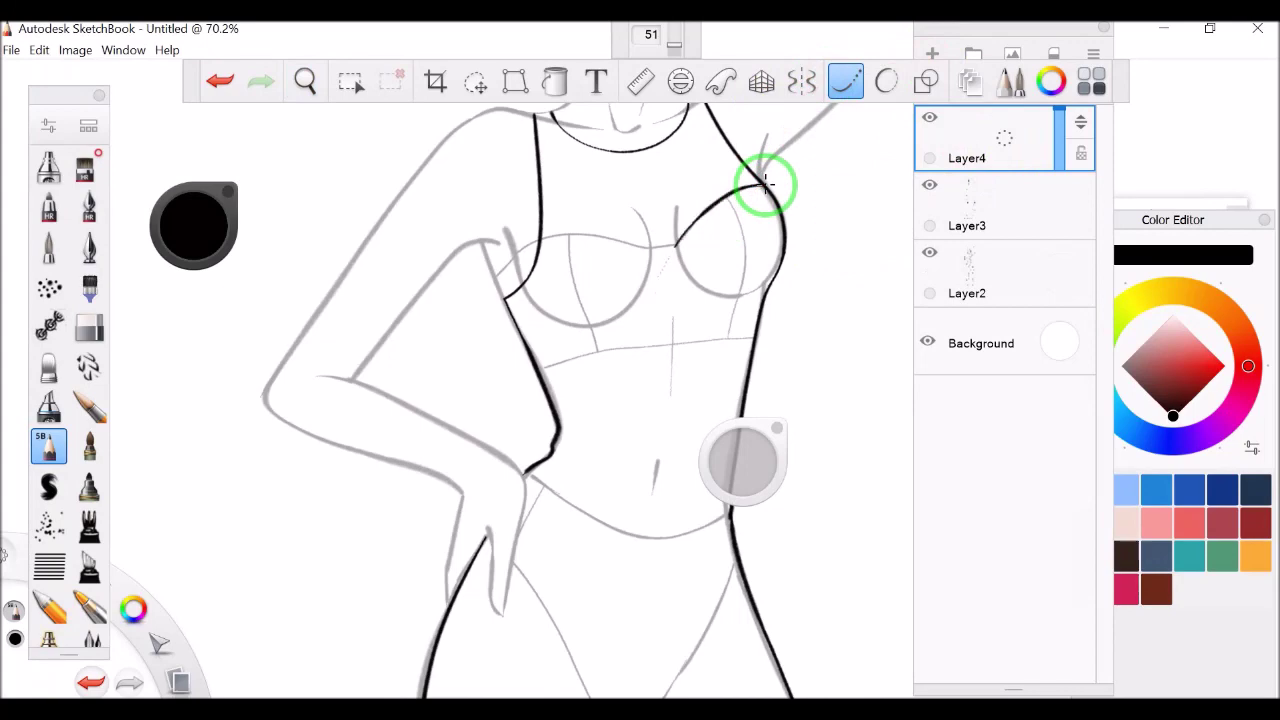
{"action": "mouse_move", "coordinate": [652, 430]}
{"action": "left_mouse_down"}
{"action": "mouse_move", "coordinate": [663, 271]}
{"action": "mouse_move", "coordinate": [690, 280]}
{"action": "left_mouse_up"}
{"action": "left_click_drag", "start_coordinate": [493, 109], "coordinate": [543, 214]}
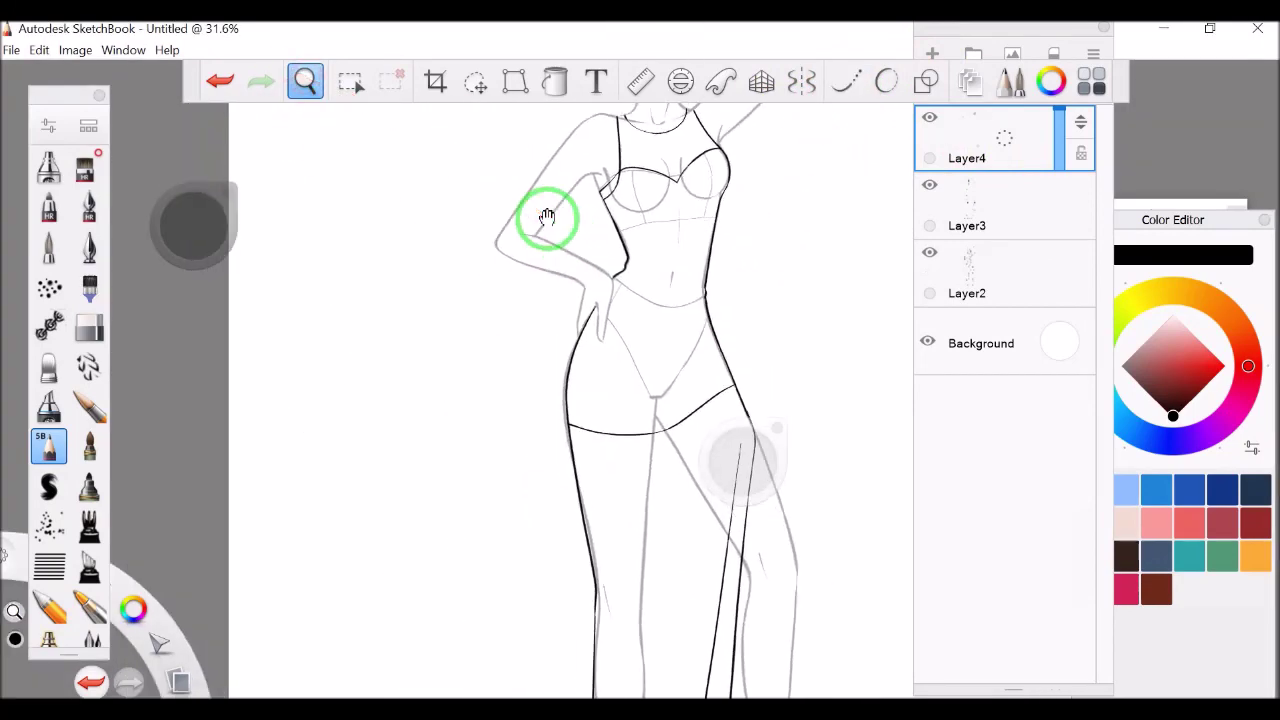
{"action": "mouse_move", "coordinate": [712, 365]}
{"action": "left_mouse_down"}
{"action": "mouse_move", "coordinate": [643, 280]}
{"action": "mouse_move", "coordinate": [666, 229]}
{"action": "left_mouse_up"}
- Add a layer directly above the croquis layer and draw the skirt's inner leg lines and the inner waist and hip contour
{"action": "left_click", "coordinate": [931, 251]}
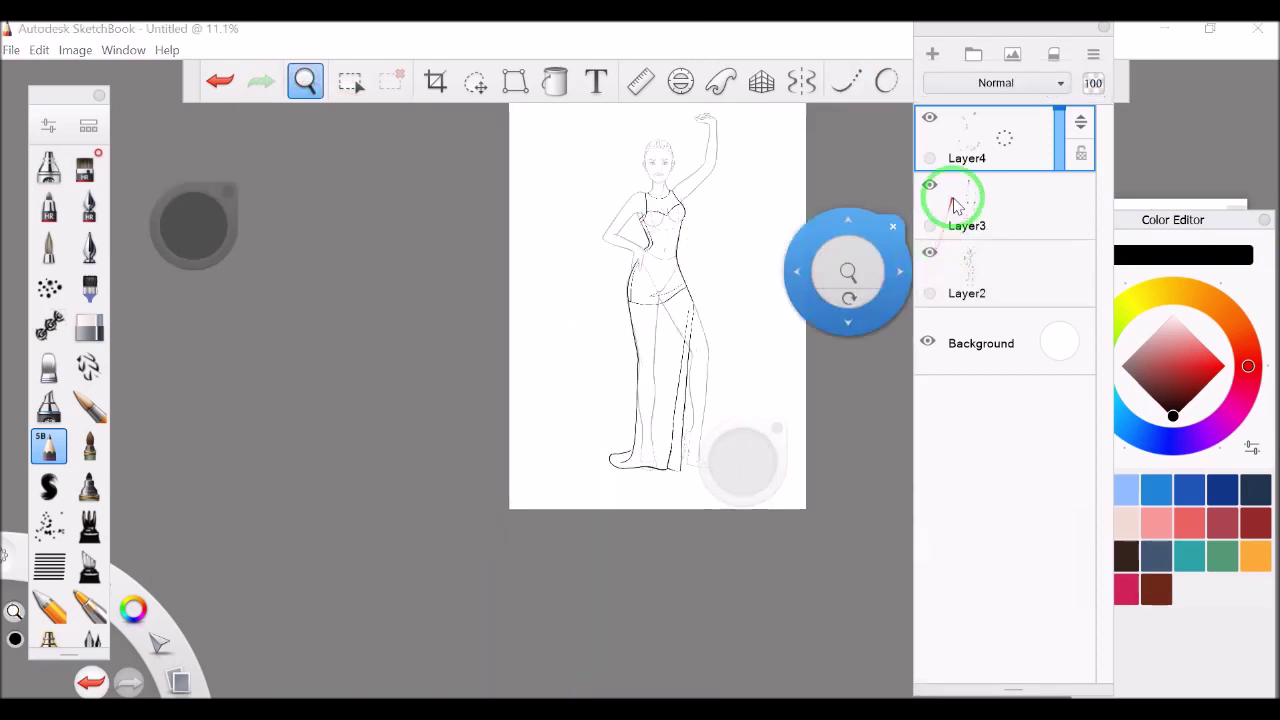
{"action": "left_click", "coordinate": [931, 53]}
{"action": "left_click_drag", "start_coordinate": [690, 370], "coordinate": [640, 343]}
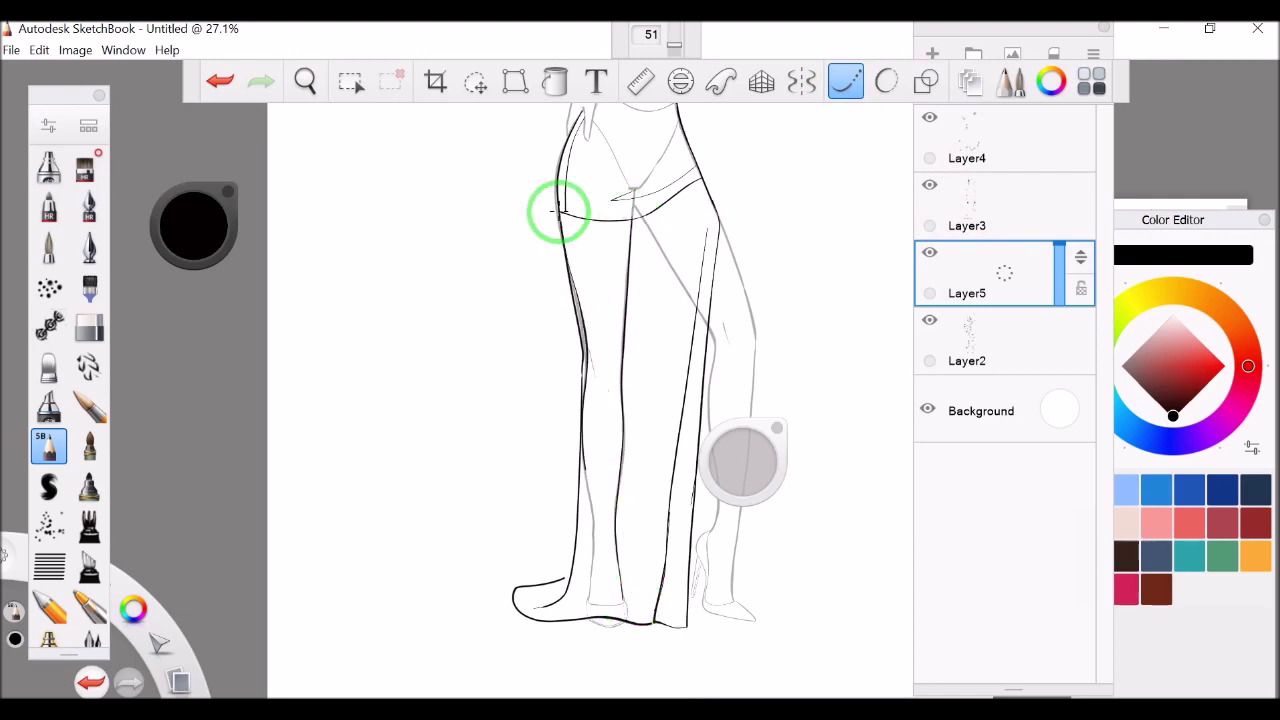
{"action": "left_click_drag", "start_coordinate": [641, 213], "coordinate": [837, 129]}
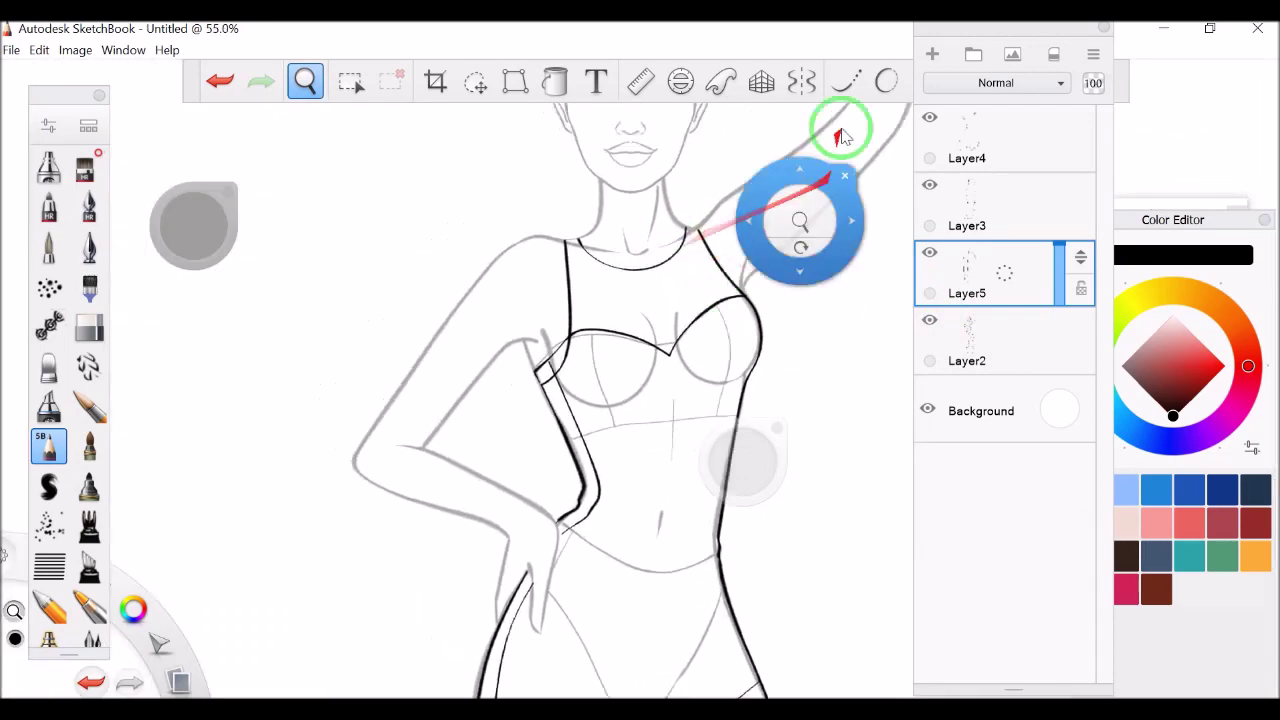
- Add a new layer above Layer5 and ink both sides of the neck with smoothed strokes
{"action": "left_click", "coordinate": [845, 82]}
{"action": "left_click", "coordinate": [932, 53]}
{"action": "key", "text": "ctrl+z"}
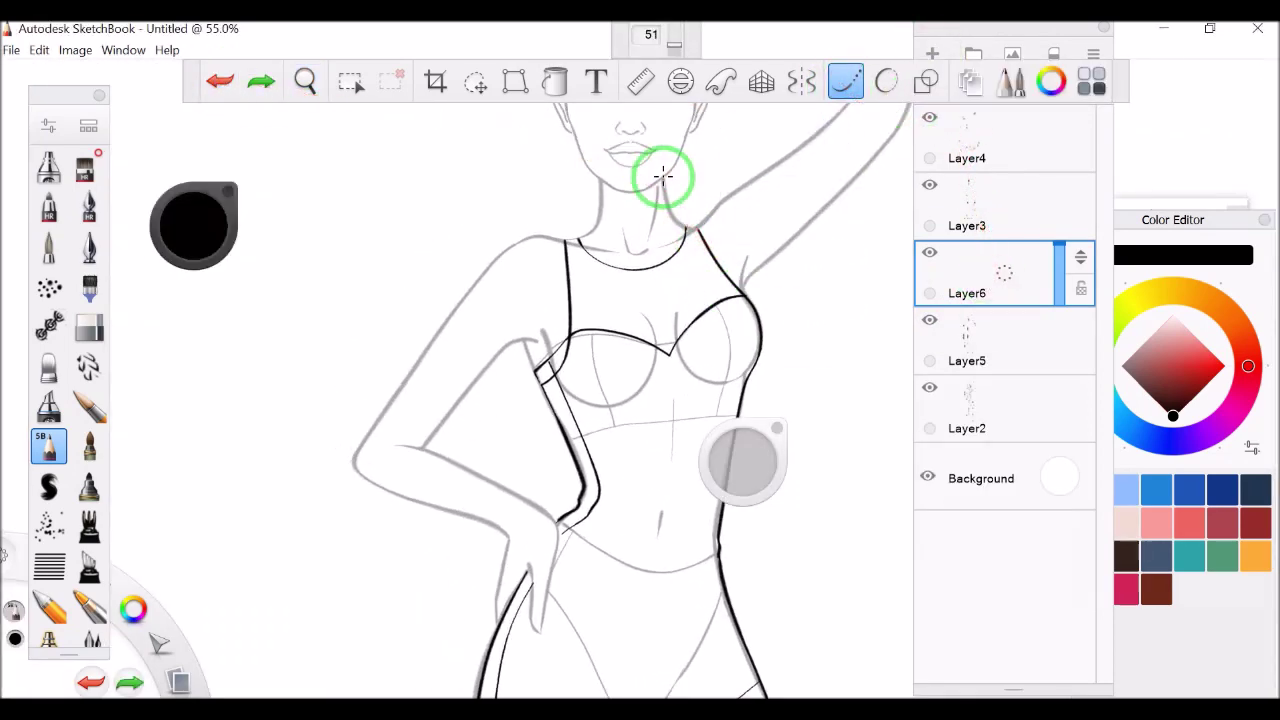
{"action": "left_click_drag", "start_coordinate": [671, 225], "coordinate": [638, 231]}
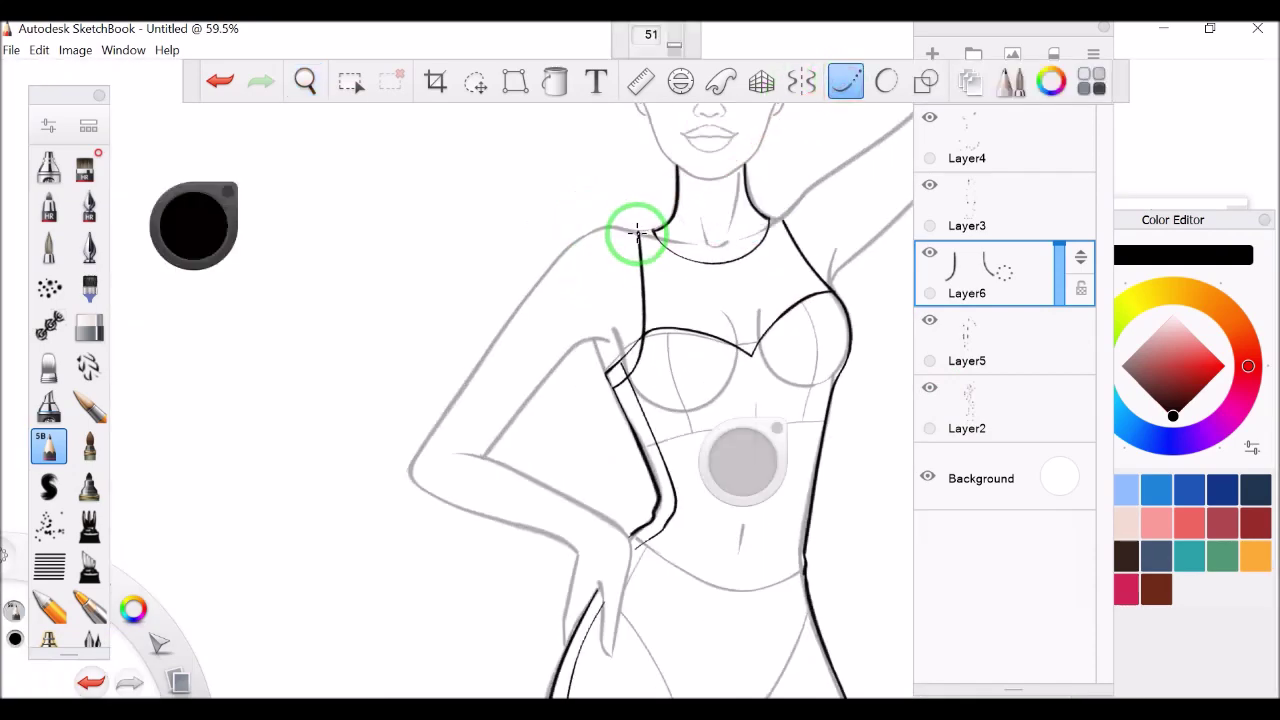
- Undo the shoulder stroke and ink the bent arm from the shoulder to the hand resting on the hip
{"action": "left_click", "coordinate": [220, 81]}
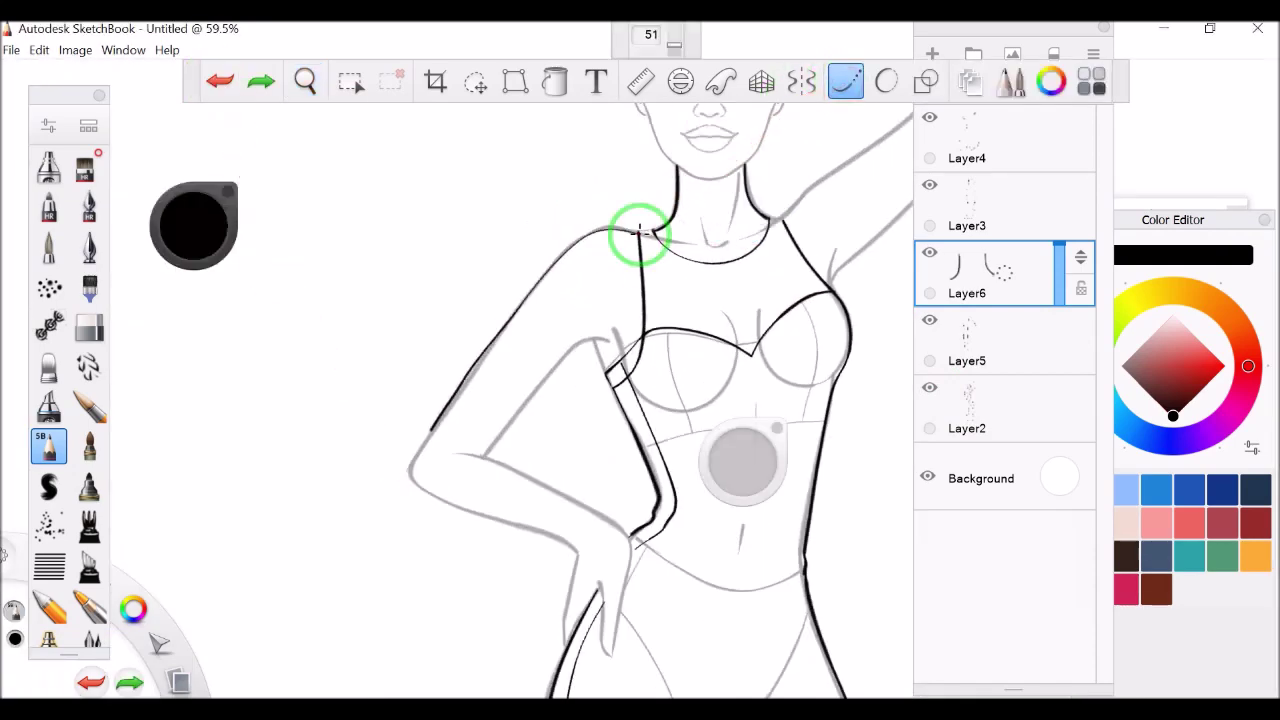
{"action": "left_click_drag", "start_coordinate": [638, 231], "coordinate": [606, 340]}
{"action": "left_click", "coordinate": [305, 81]}
{"action": "left_click_drag", "start_coordinate": [534, 443], "coordinate": [342, 108]}
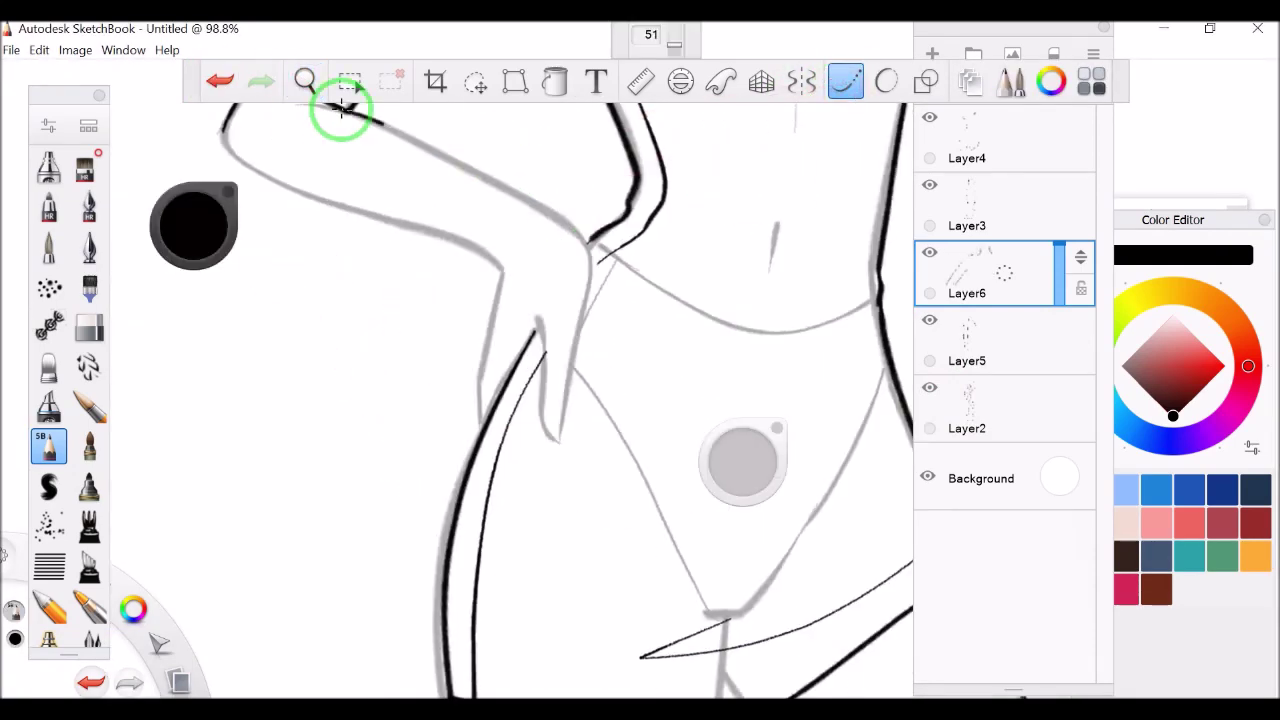
{"action": "left_click_drag", "start_coordinate": [536, 318], "coordinate": [557, 440]}
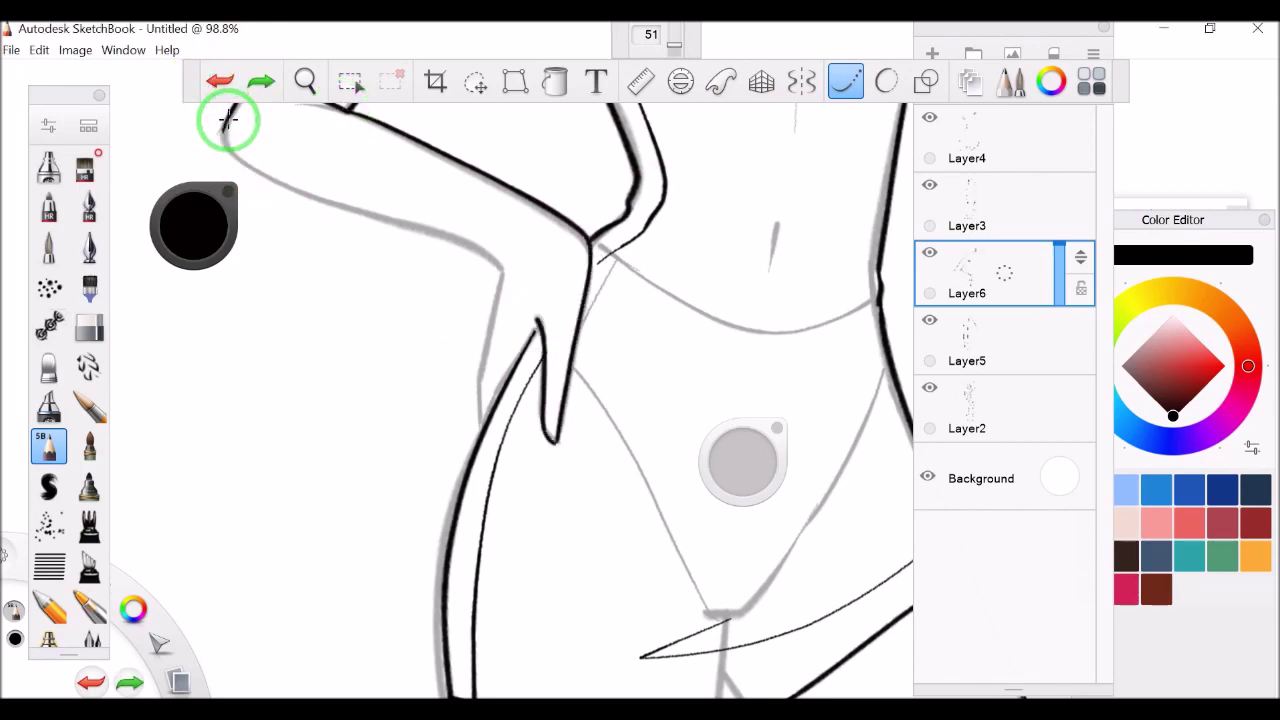
- Ink the inner and outer contours of the raised arm up to the wrist, redoing the uneven outer stroke
{"action": "mouse_move", "coordinate": [305, 81]}
{"action": "left_mouse_down"}
{"action": "mouse_move", "coordinate": [680, 263]}
{"action": "mouse_move", "coordinate": [594, 266]}
{"action": "mouse_move", "coordinate": [834, 77]}
{"action": "left_mouse_up"}
{"action": "left_click_drag", "start_coordinate": [745, 310], "coordinate": [757, 140]}
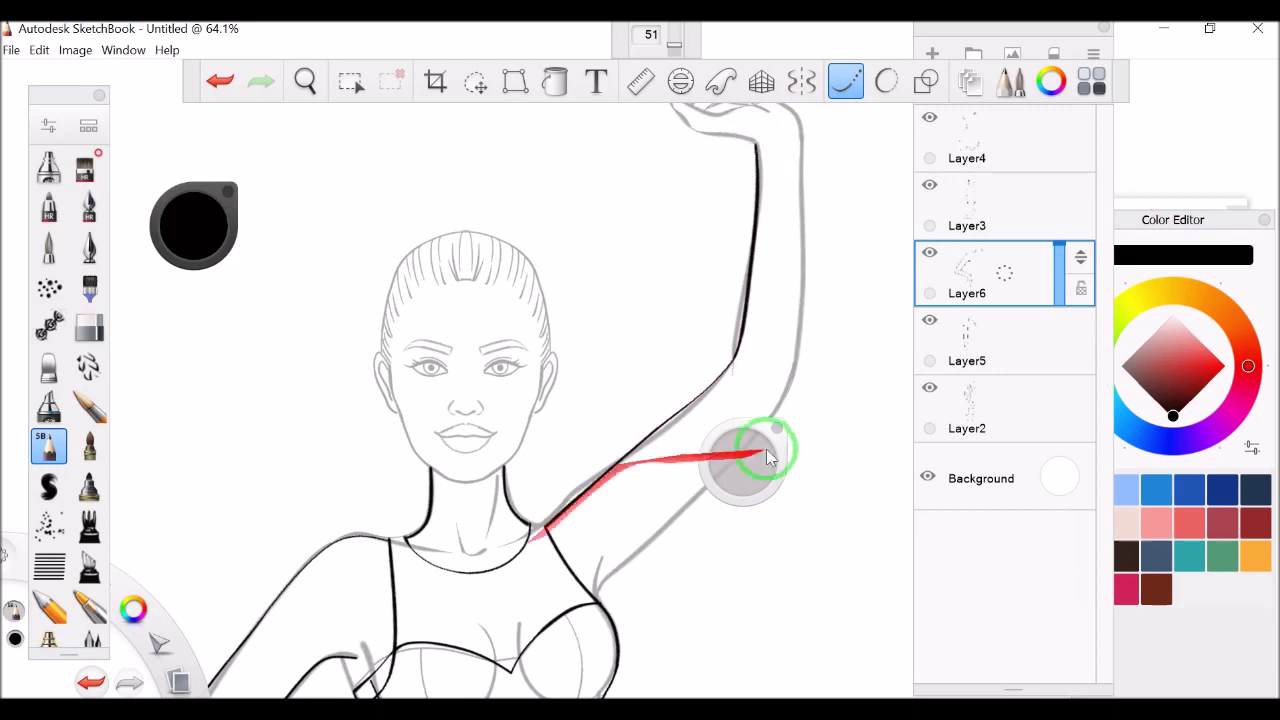
{"action": "left_click_drag", "start_coordinate": [802, 205], "coordinate": [798, 135]}
{"action": "key", "text": "ctrl+z"}
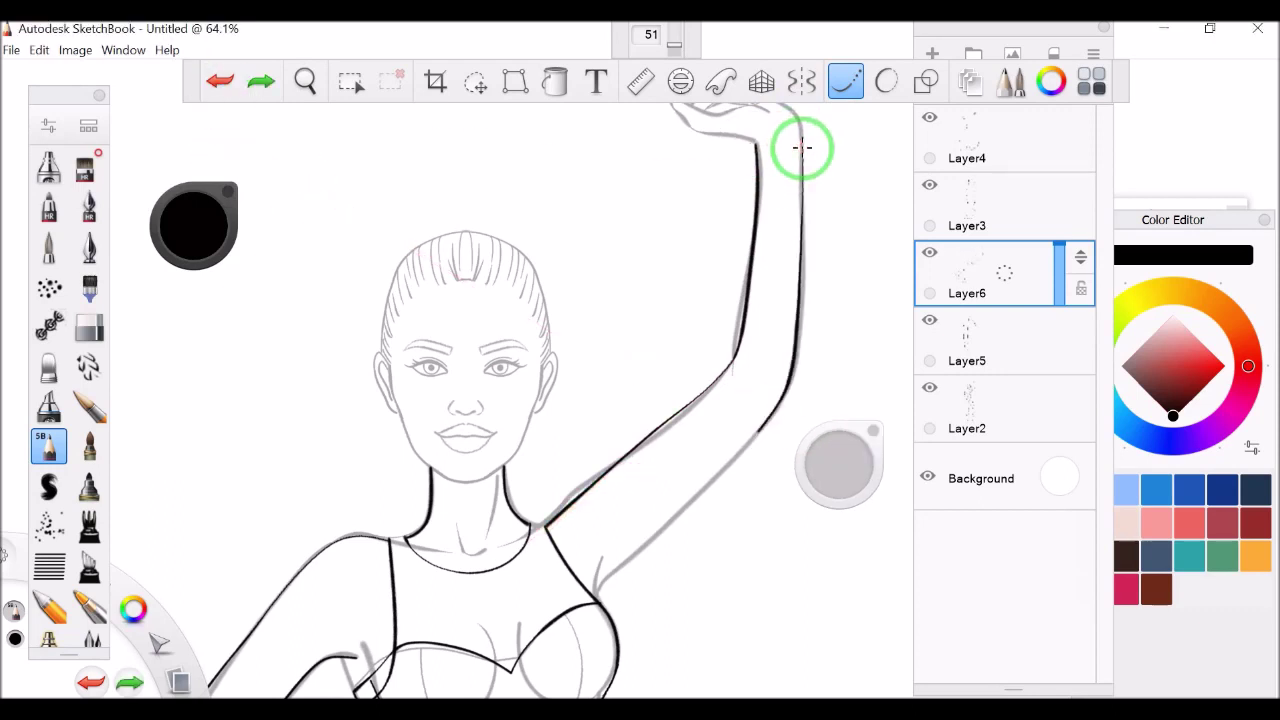
{"action": "key", "text": "ctrl+z"}
{"action": "left_click_drag", "start_coordinate": [793, 372], "coordinate": [801, 142]}
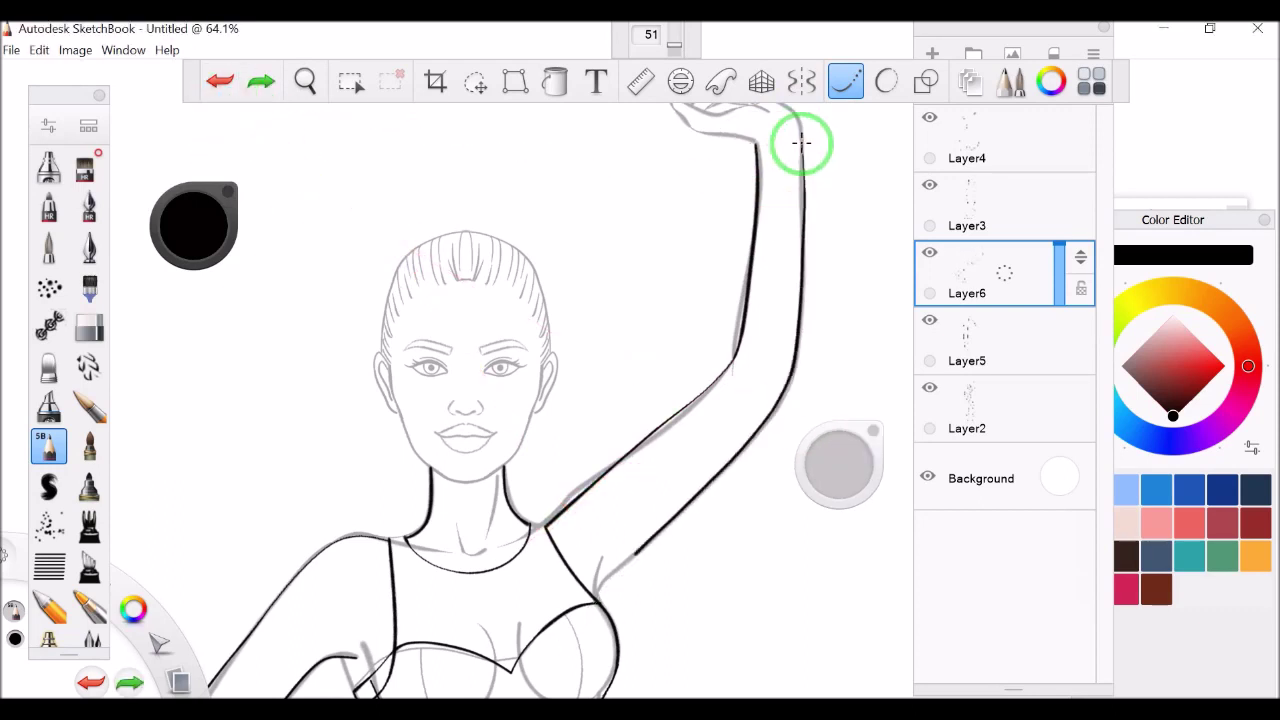
- Ink the raised hand's thumb, palm and bent fingers over the croquis
{"action": "key", "text": "ctrl+alt"}
{"action": "left_click_drag", "start_coordinate": [611, 257], "coordinate": [724, 168]}
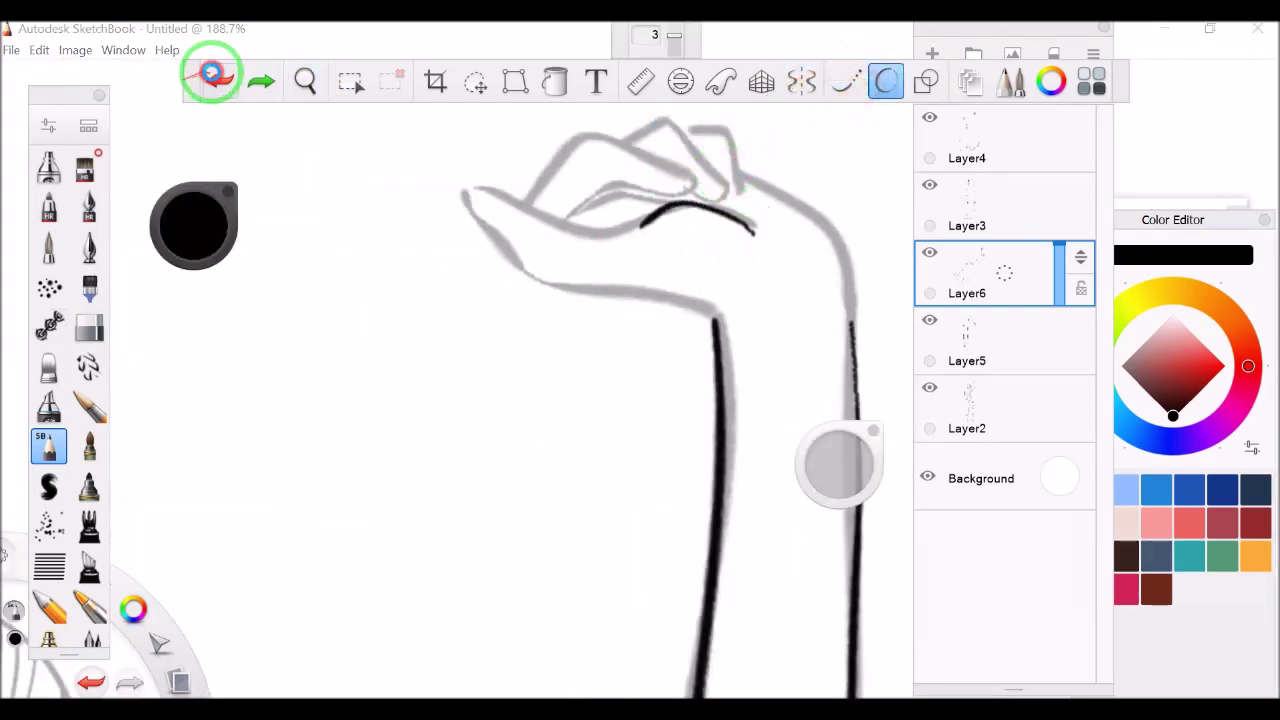
{"action": "left_click", "coordinate": [212, 74]}
{"action": "left_click_drag", "start_coordinate": [462, 195], "coordinate": [708, 313]}
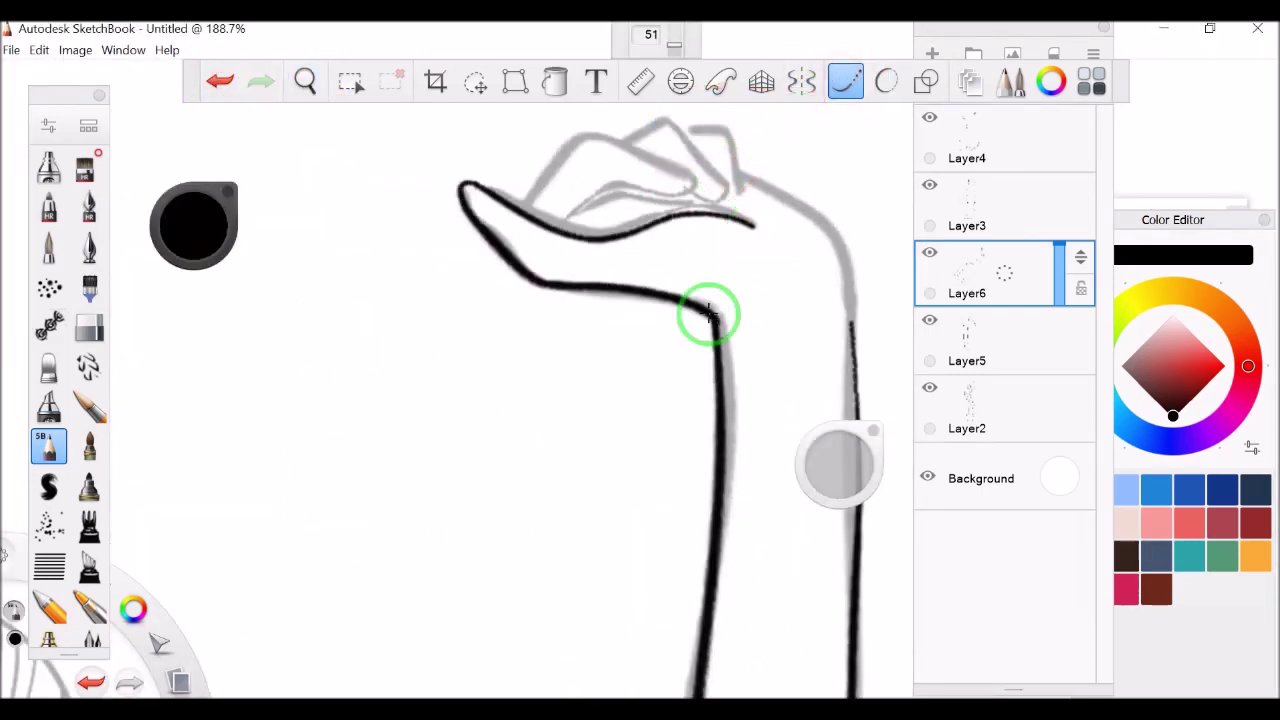
{"action": "left_click", "coordinate": [222, 80]}
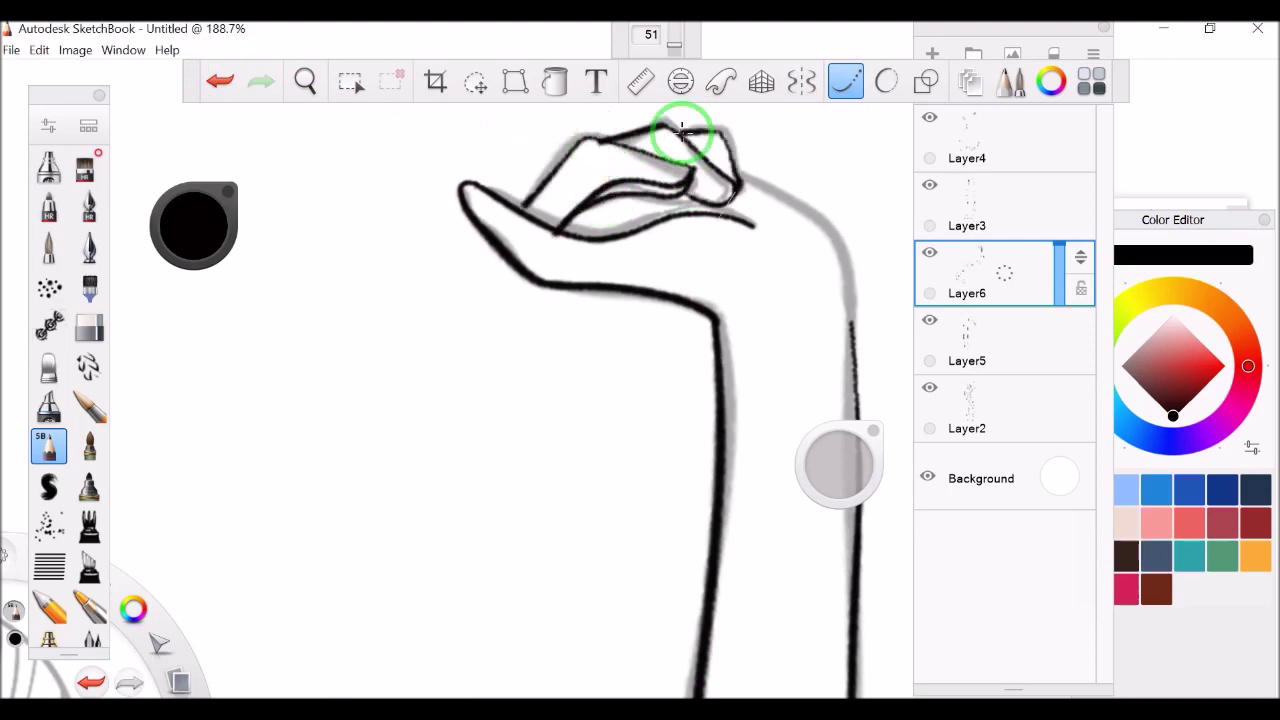
{"action": "left_click_drag", "start_coordinate": [735, 172], "coordinate": [571, 220]}
{"action": "left_click_drag", "start_coordinate": [486, 214], "coordinate": [700, 286]}
- Ink the contours of the leg exposed by the slit, following the croquis from thigh to ankle
{"action": "key", "text": "l"}
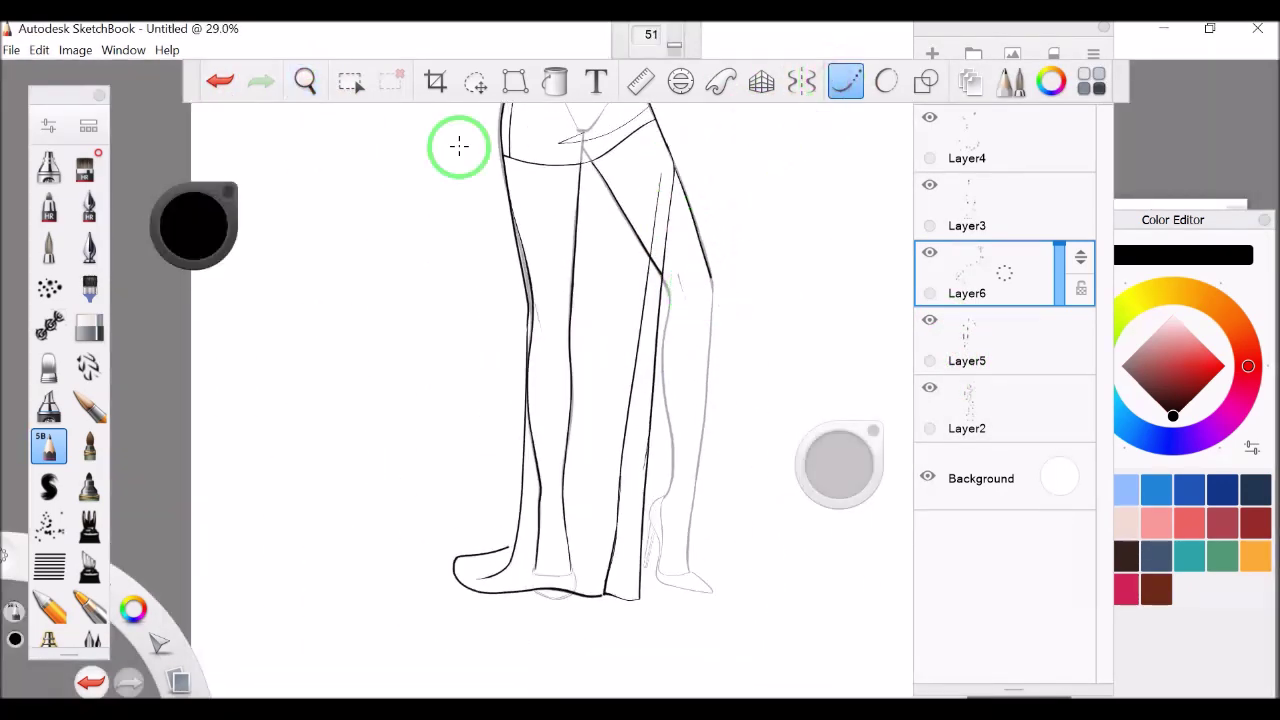
{"action": "key", "text": "ctrl+z"}
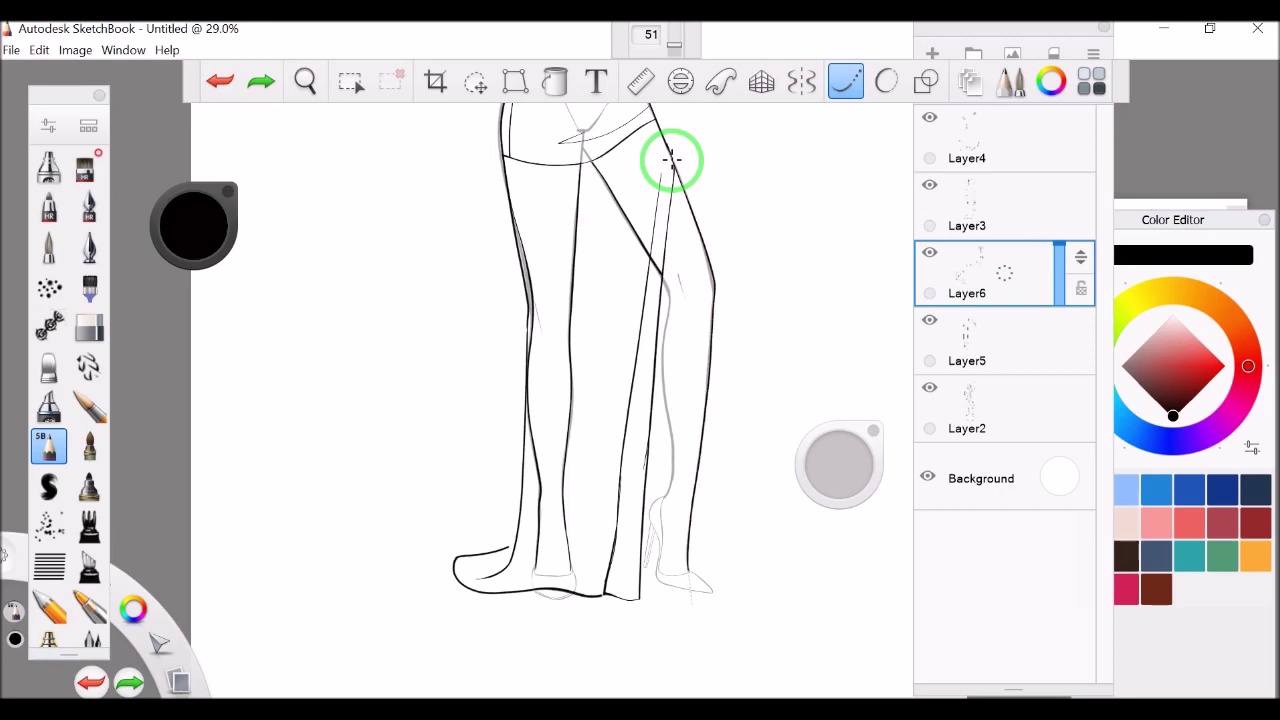
{"action": "left_click_drag", "start_coordinate": [672, 158], "coordinate": [662, 278]}
- Hide the croquis layer Layer2 and select Layer5
{"action": "left_click", "coordinate": [929, 387]}
{"action": "left_click", "coordinate": [306, 80]}
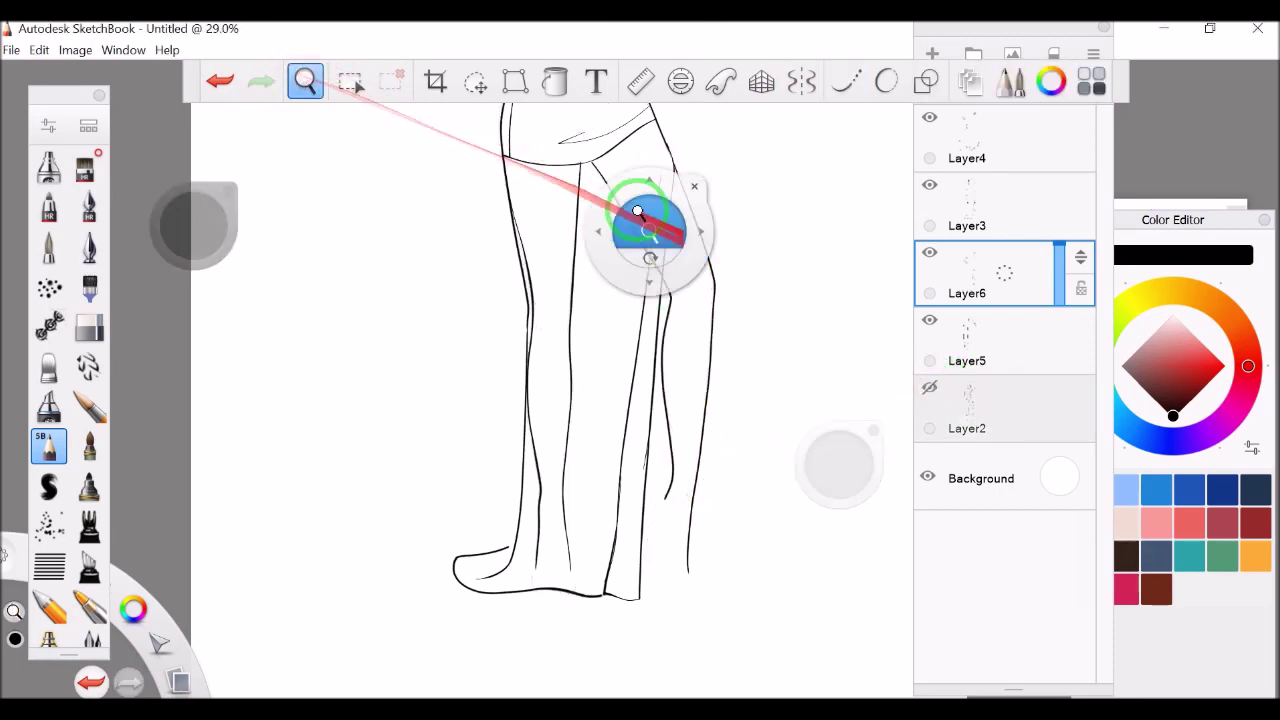
{"action": "left_click_drag", "start_coordinate": [646, 229], "coordinate": [1029, 343]}
{"action": "left_click", "coordinate": [990, 340]}
{"action": "left_click", "coordinate": [646, 262]}
{"action": "left_click", "coordinate": [829, 614]}
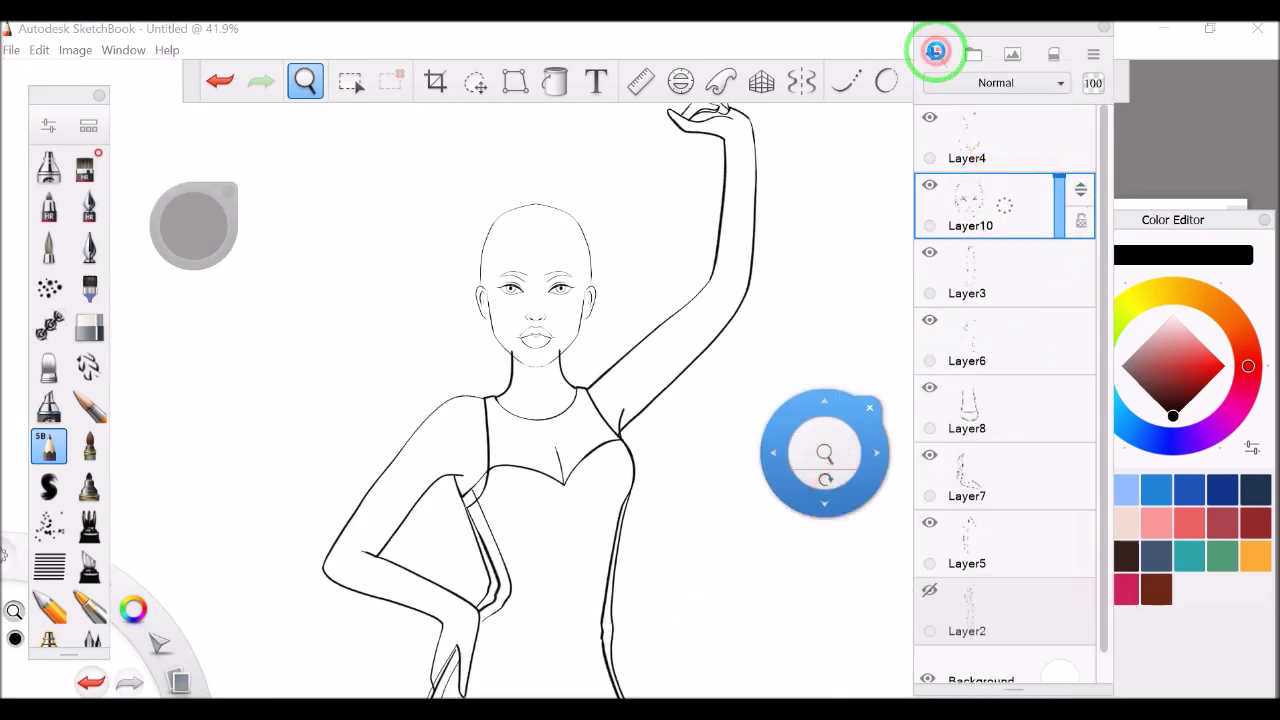
- Add a layer above the face layer and sketch the hair swept from the hairline up into the raised hand
{"action": "left_click", "coordinate": [935, 52]}
{"action": "left_click_drag", "start_coordinate": [824, 452], "coordinate": [257, 357]}
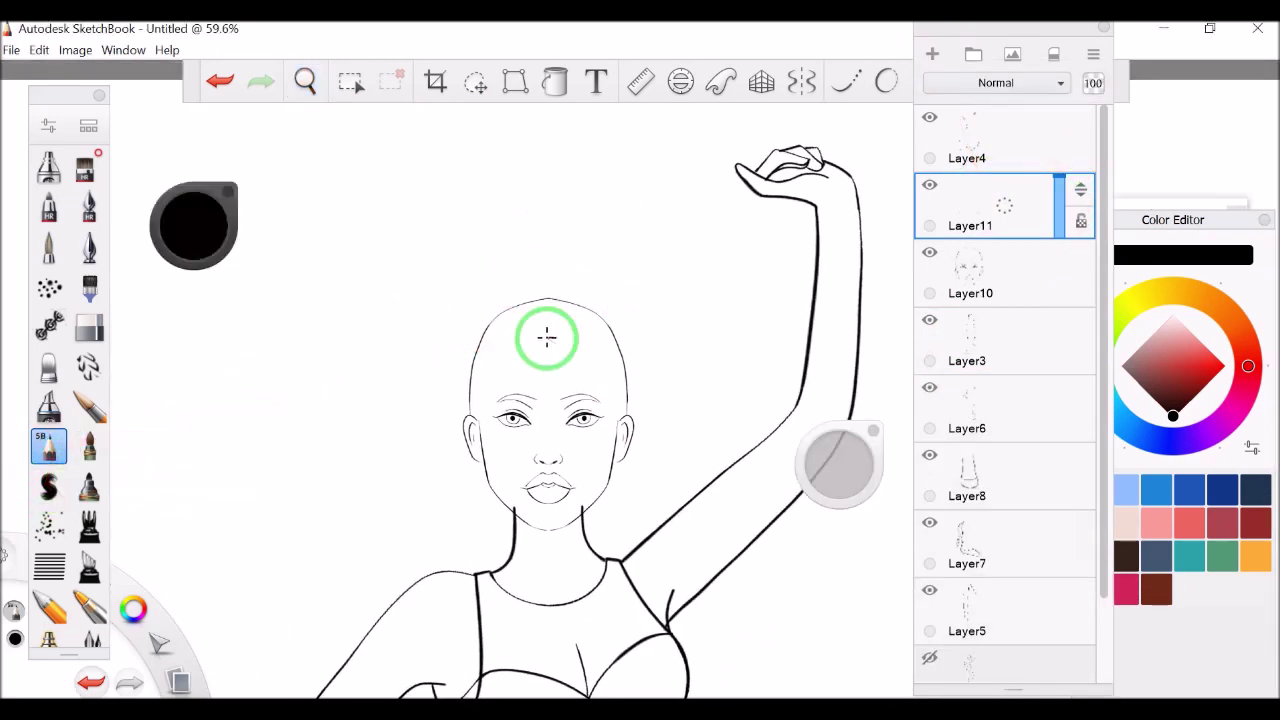
{"action": "mouse_move", "coordinate": [549, 330]}
{"action": "left_mouse_down"}
{"action": "mouse_move", "coordinate": [531, 357]}
{"action": "mouse_move", "coordinate": [549, 326]}
{"action": "mouse_move", "coordinate": [737, 203]}
{"action": "left_mouse_up"}
{"action": "mouse_move", "coordinate": [812, 163]}
{"action": "left_mouse_down"}
{"action": "mouse_move", "coordinate": [857, 208]}
{"action": "mouse_move", "coordinate": [857, 286]}
{"action": "left_mouse_up"}
{"action": "left_click_drag", "start_coordinate": [811, 200], "coordinate": [831, 343]}
{"action": "left_click_drag", "start_coordinate": [775, 215], "coordinate": [672, 392]}
{"action": "mouse_move", "coordinate": [760, 195]}
{"action": "left_mouse_down"}
{"action": "mouse_move", "coordinate": [620, 400]}
{"action": "mouse_move", "coordinate": [531, 331]}
{"action": "left_mouse_up"}
{"action": "left_click_drag", "start_coordinate": [580, 268], "coordinate": [502, 328]}
{"action": "left_click_drag", "start_coordinate": [749, 183], "coordinate": [466, 349]}
{"action": "mouse_move", "coordinate": [686, 314]}
{"action": "left_mouse_down"}
{"action": "mouse_move", "coordinate": [766, 206]}
{"action": "mouse_move", "coordinate": [810, 175]}
{"action": "left_mouse_up"}
{"action": "left_click_drag", "start_coordinate": [640, 275], "coordinate": [520, 332]}
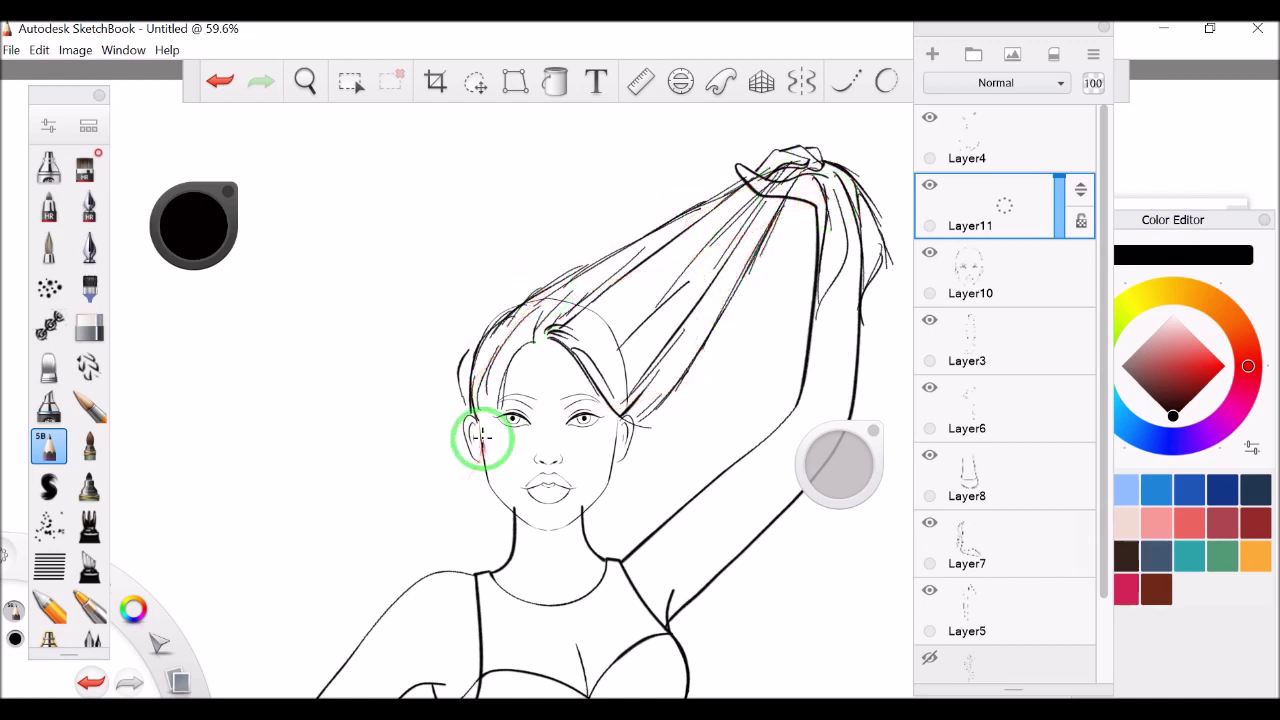
- Draw loose wavy strands beside the face and below the raised hand, and thicken the swept-up hair with more strands
{"action": "left_click_drag", "start_coordinate": [618, 405], "coordinate": [628, 530]}
{"action": "left_click_drag", "start_coordinate": [655, 375], "coordinate": [800, 223]}
{"action": "left_click_drag", "start_coordinate": [820, 180], "coordinate": [870, 330]}
{"action": "left_click_drag", "start_coordinate": [846, 200], "coordinate": [862, 380]}
{"action": "left_click_drag", "start_coordinate": [840, 229], "coordinate": [828, 410]}
{"action": "mouse_move", "coordinate": [815, 230]}
{"action": "left_mouse_down"}
{"action": "mouse_move", "coordinate": [788, 185]}
{"action": "mouse_move", "coordinate": [560, 334]}
{"action": "left_mouse_up"}
{"action": "mouse_move", "coordinate": [783, 189]}
{"action": "left_mouse_down"}
{"action": "mouse_move", "coordinate": [699, 378]}
{"action": "mouse_move", "coordinate": [650, 413]}
{"action": "left_mouse_up"}
{"action": "left_click_drag", "start_coordinate": [785, 186], "coordinate": [491, 349]}
{"action": "key", "text": "ctrl+z"}
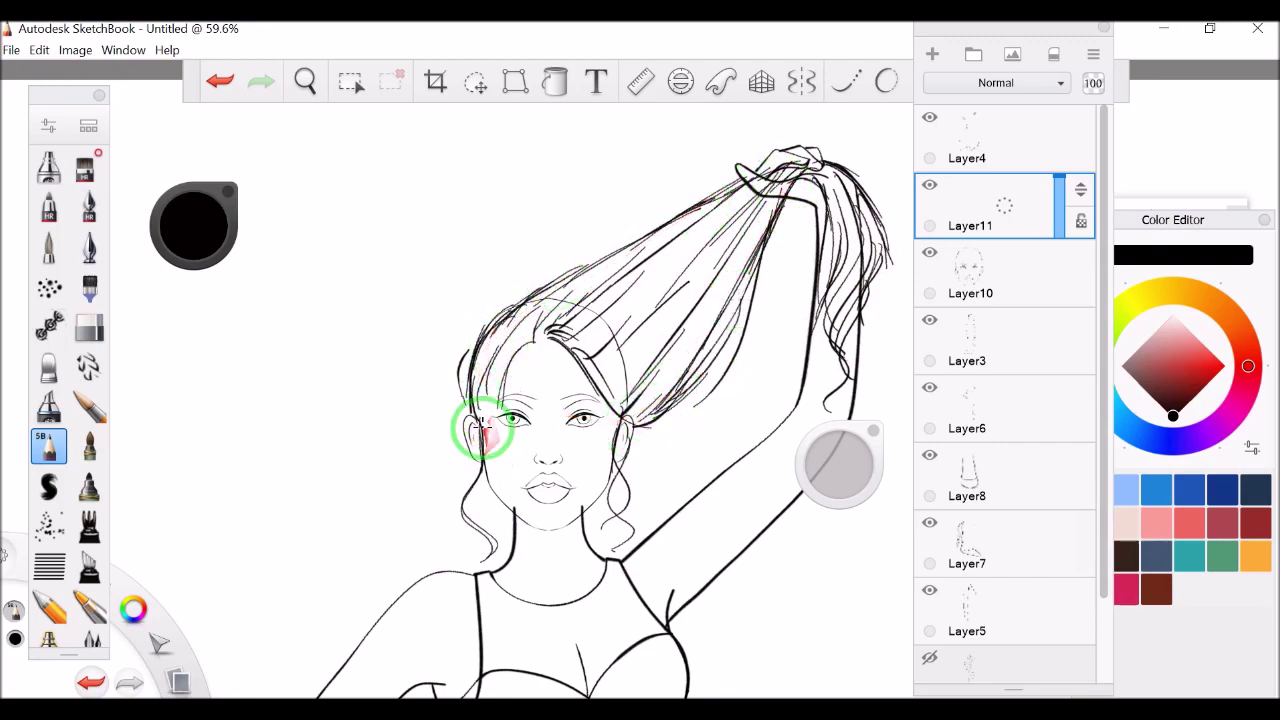
{"action": "scroll", "coordinate": [600, 210], "scroll_direction": "down", "scroll_amount": 5}
{"action": "scroll", "coordinate": [605, 220], "scroll_direction": "up", "scroll_amount": 5}
{"action": "left_click", "coordinate": [843, 80]}
{"action": "left_click_drag", "start_coordinate": [471, 400], "coordinate": [429, 334]}
{"action": "key", "text": "ctrl+z"}
{"action": "scroll", "coordinate": [512, 420], "scroll_direction": "down", "scroll_amount": 3}
{"action": "scroll", "coordinate": [512, 420], "scroll_direction": "up", "scroll_amount": 5}
- Erase the ends of the neck lines on Layer6 that overlap the jaw
{"action": "left_click", "coordinate": [929, 394]}
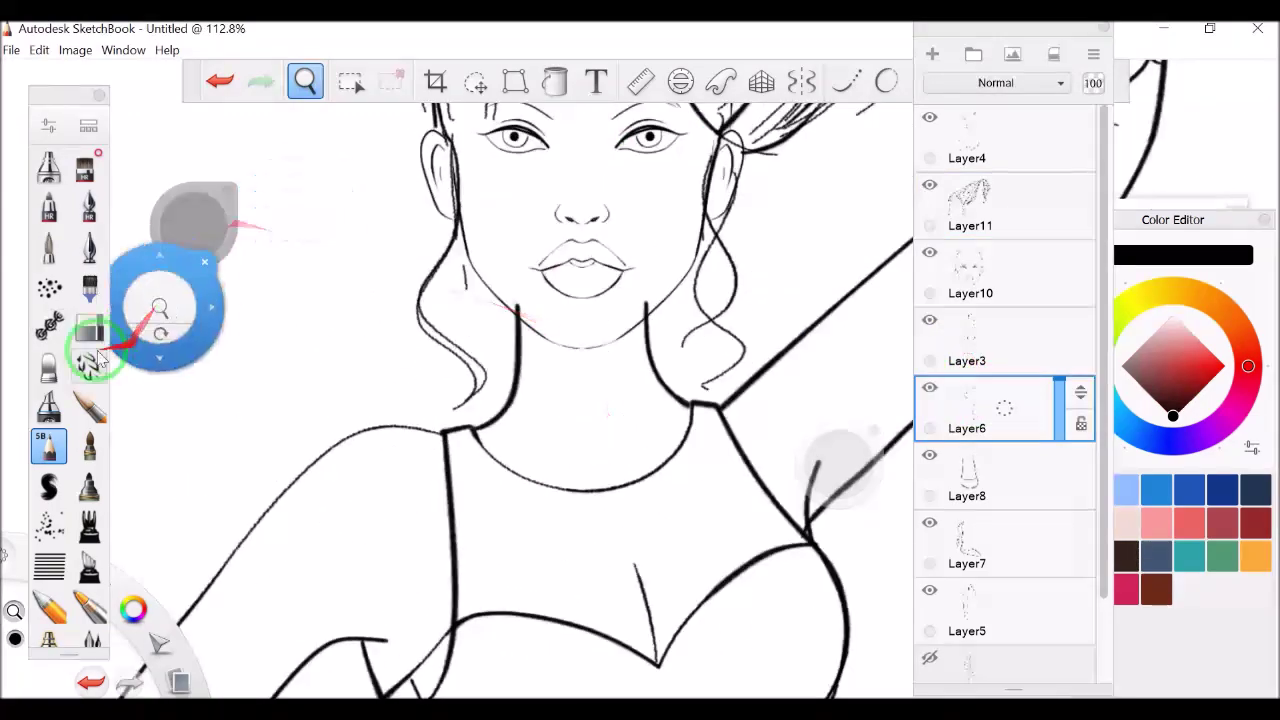
{"action": "left_click", "coordinate": [957, 345]}
{"action": "left_click", "coordinate": [88, 327]}
{"action": "left_click", "coordinate": [994, 420]}
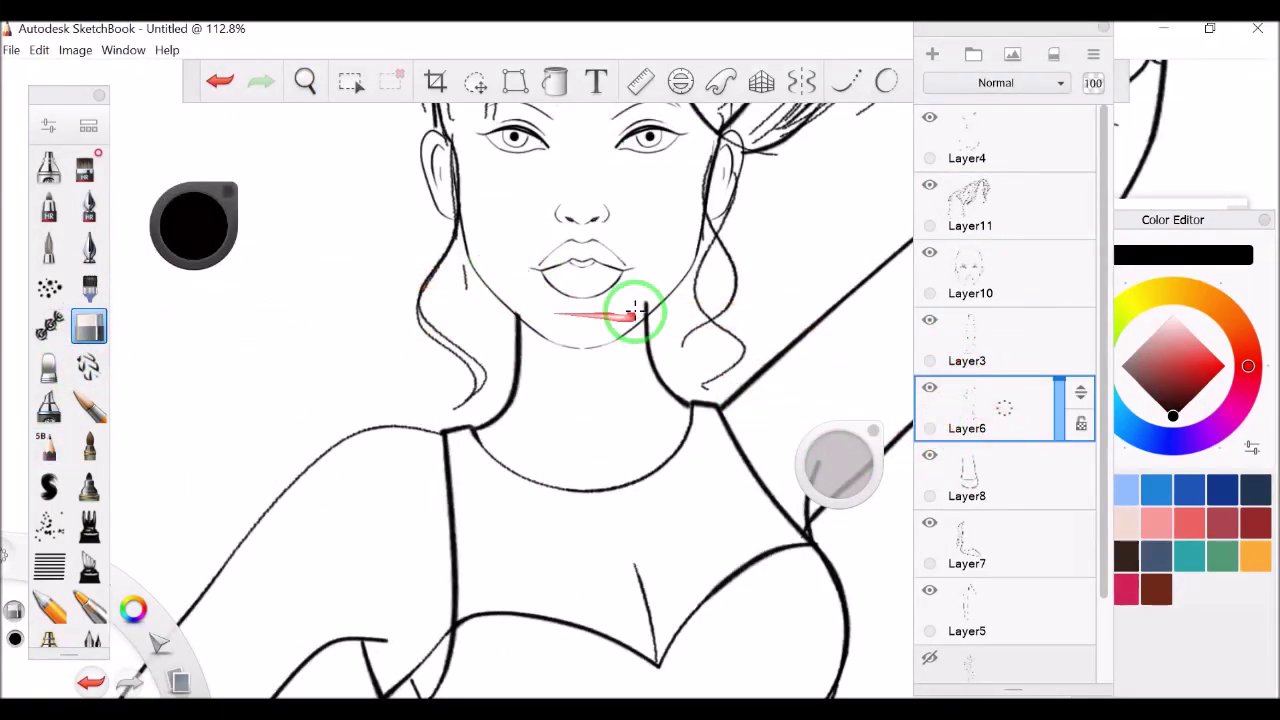
{"action": "left_click", "coordinate": [305, 82]}
{"action": "scroll", "coordinate": [645, 235], "scroll_direction": "down", "scroll_amount": 5}
{"action": "left_click_drag", "start_coordinate": [643, 229], "coordinate": [1006, 386]}
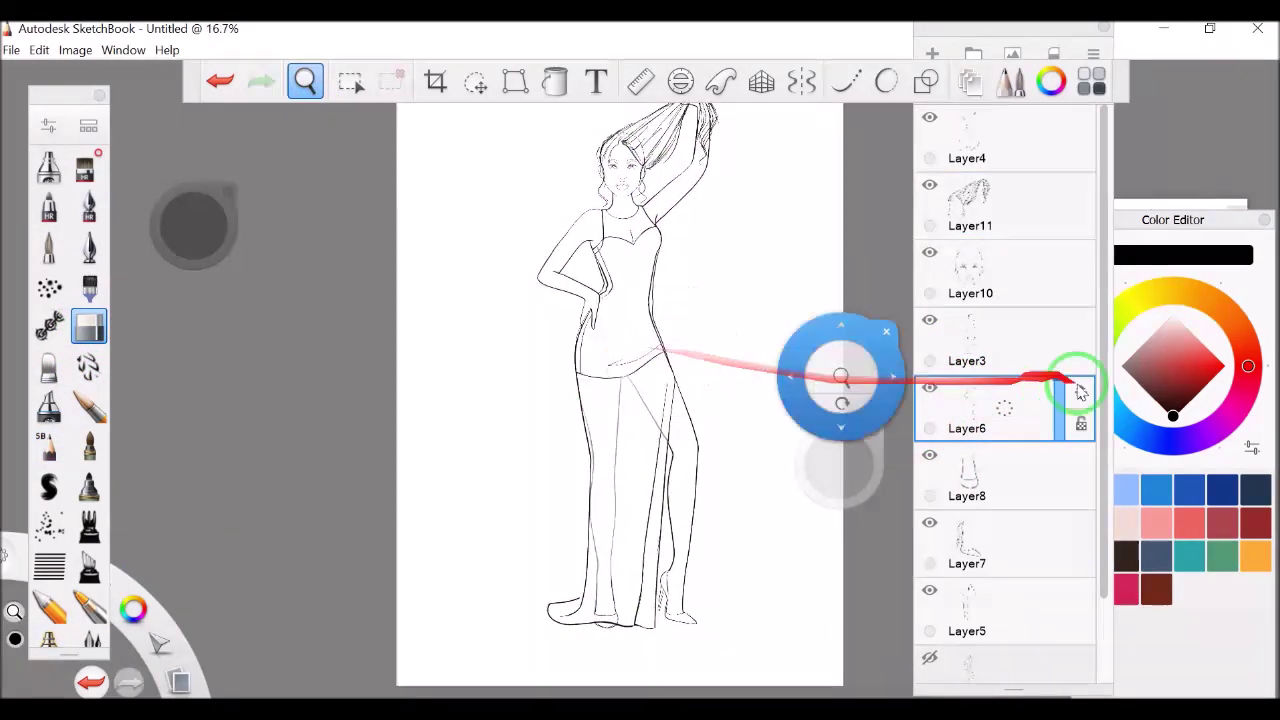
{"action": "scroll", "coordinate": [960, 480], "scroll_direction": "down", "scroll_amount": 2}
{"action": "scroll", "coordinate": [580, 240], "scroll_direction": "down", "scroll_amount": 1}
{"action": "left_click_drag", "start_coordinate": [580, 238], "coordinate": [600, 180]}
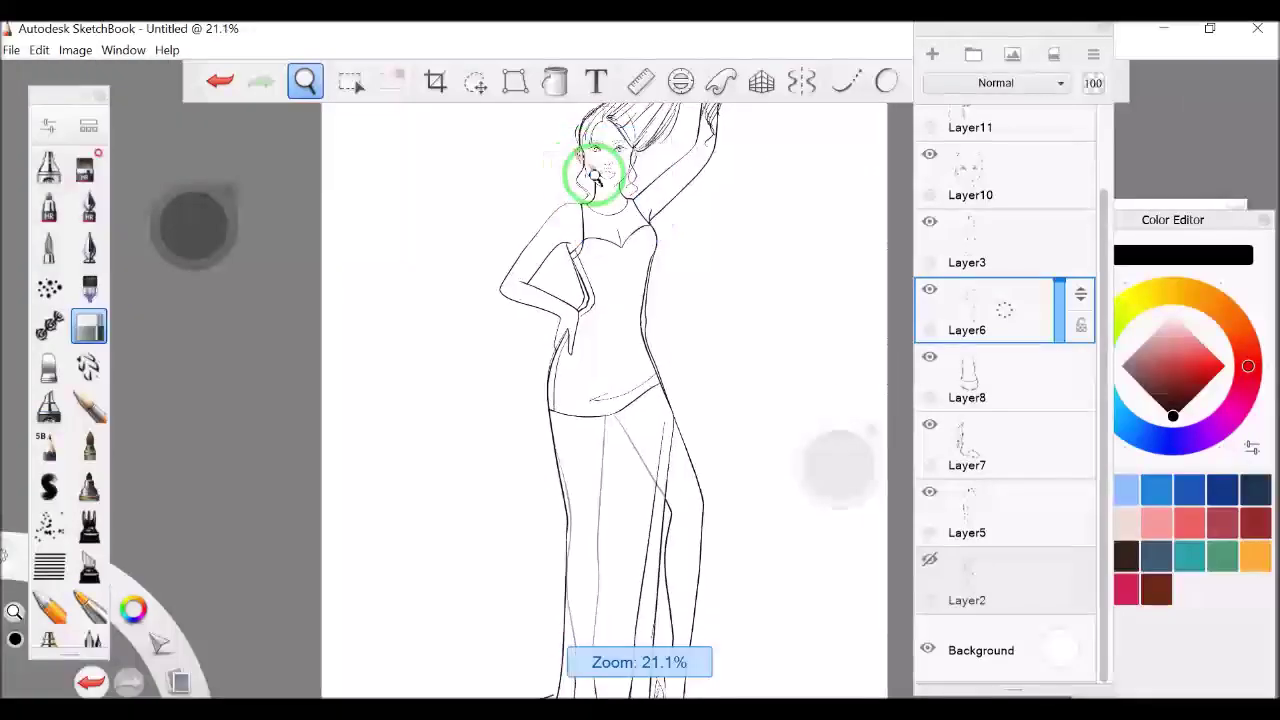
{"action": "left_click", "coordinate": [75, 50]}
{"action": "left_click", "coordinate": [128, 210]}
{"action": "left_click", "coordinate": [130, 197]}
{"action": "left_click_drag", "start_coordinate": [437, 114], "coordinate": [666, 186]}
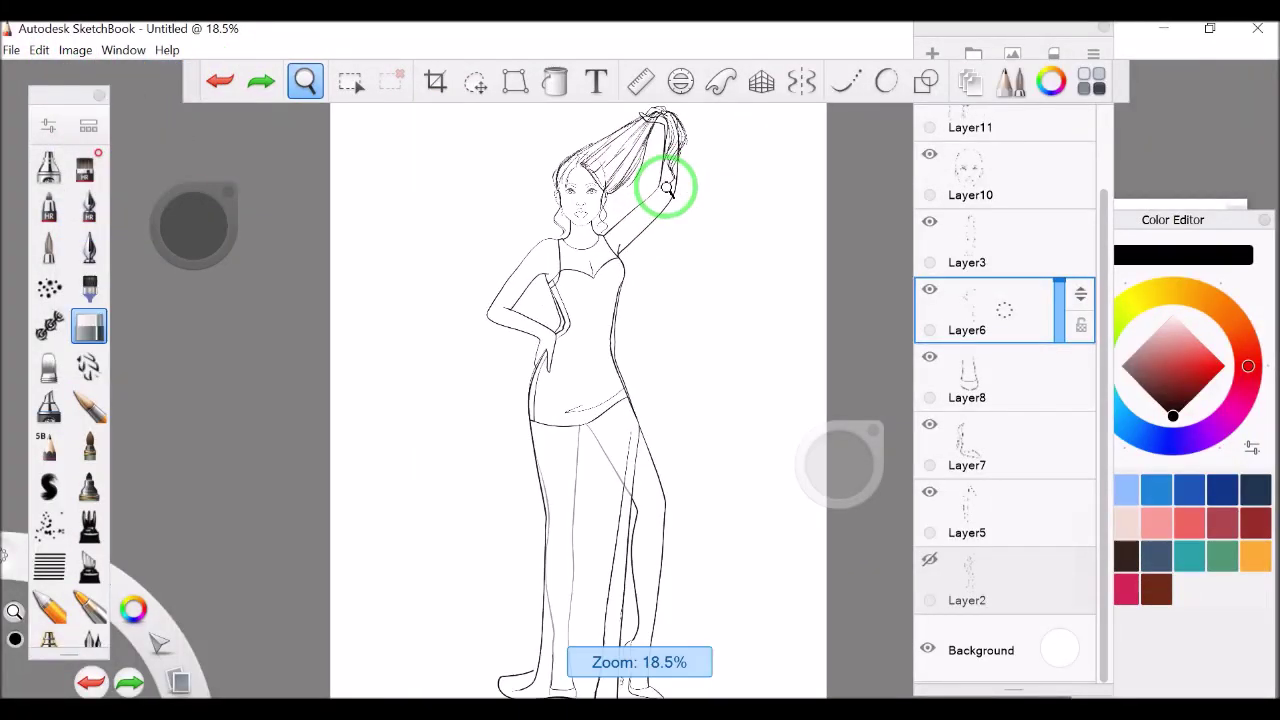
- Add a new layer between the line art and the croquis layer, open the Brush Library and restore the toolbar
{"action": "left_click", "coordinate": [932, 53]}
{"action": "left_click", "coordinate": [123, 50]}
{"action": "left_click", "coordinate": [166, 181]}
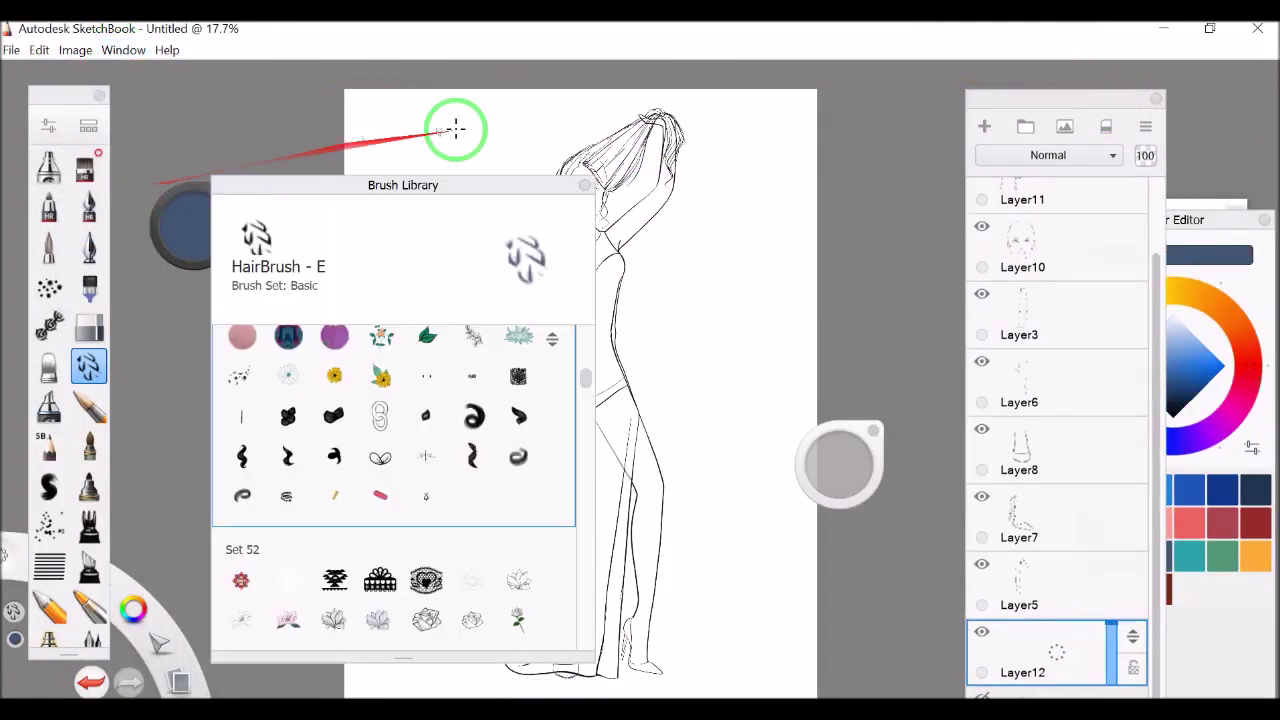
{"action": "left_click", "coordinate": [123, 50]}
{"action": "left_click", "coordinate": [143, 71]}
- Choose the skin tone E33 from the Copic color library
{"action": "left_click", "coordinate": [1013, 80]}
{"action": "left_click", "coordinate": [1235, 358]}
{"action": "left_click", "coordinate": [1205, 358]}
{"action": "left_click", "coordinate": [1227, 529]}
- Outline the head, ears and neck with the marker in the E33 skin tone and fill them
{"action": "left_click", "coordinate": [305, 80]}
{"action": "scroll", "coordinate": [608, 251], "scroll_direction": "up", "scroll_amount": 5}
{"action": "left_click", "coordinate": [49, 205]}
{"action": "left_click_drag", "start_coordinate": [840, 463], "coordinate": [843, 457]}
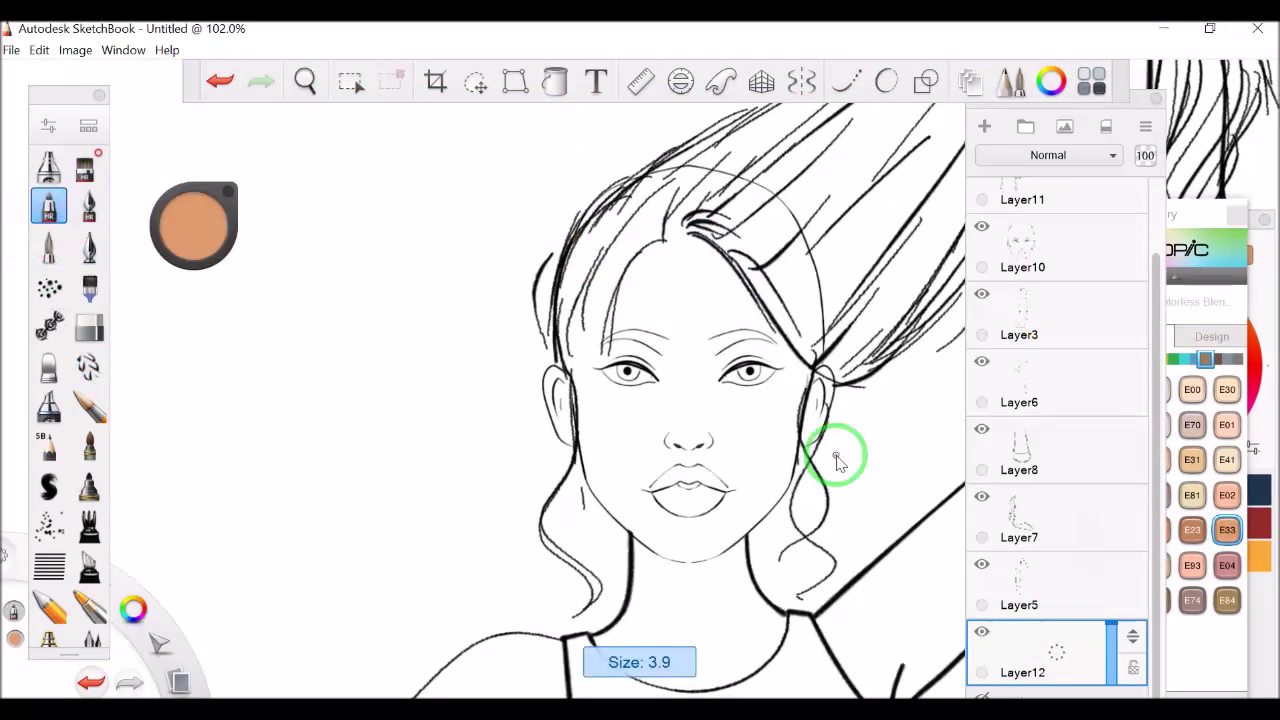
{"action": "left_click", "coordinate": [846, 80]}
{"action": "left_click_drag", "start_coordinate": [822, 385], "coordinate": [815, 455]}
{"action": "left_click_drag", "start_coordinate": [572, 243], "coordinate": [566, 378]}
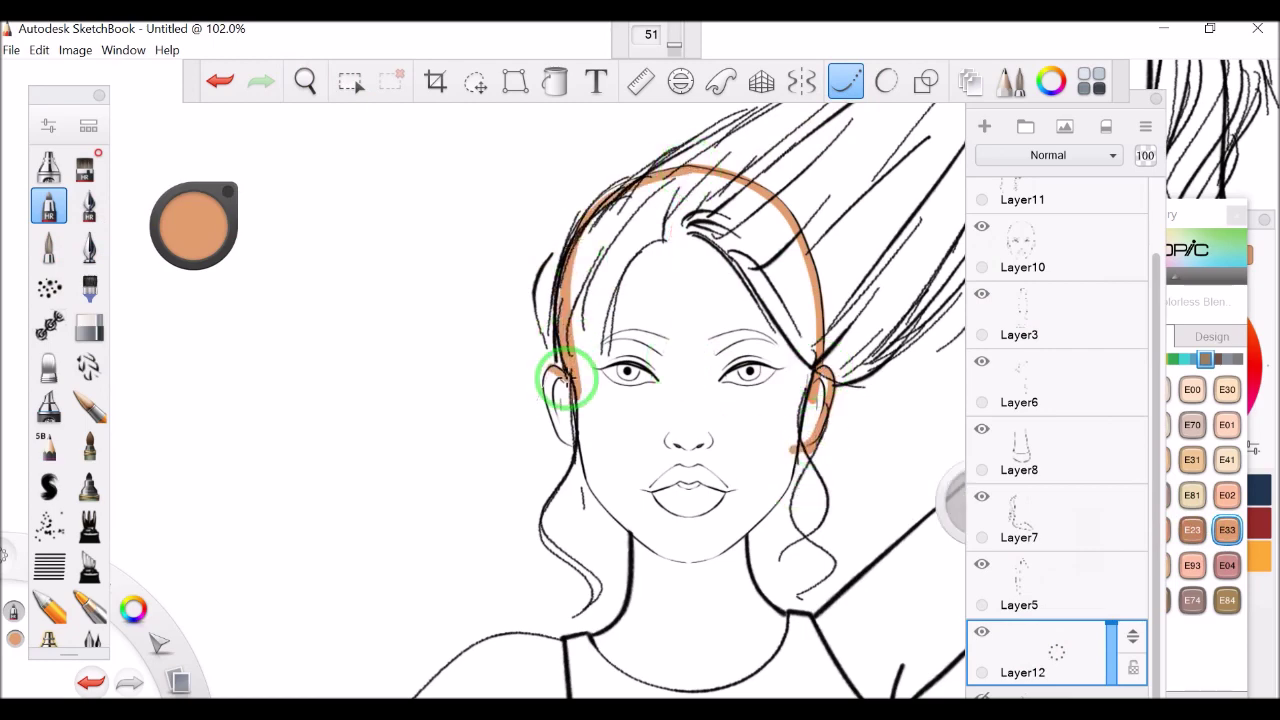
{"action": "left_click", "coordinate": [677, 263]}
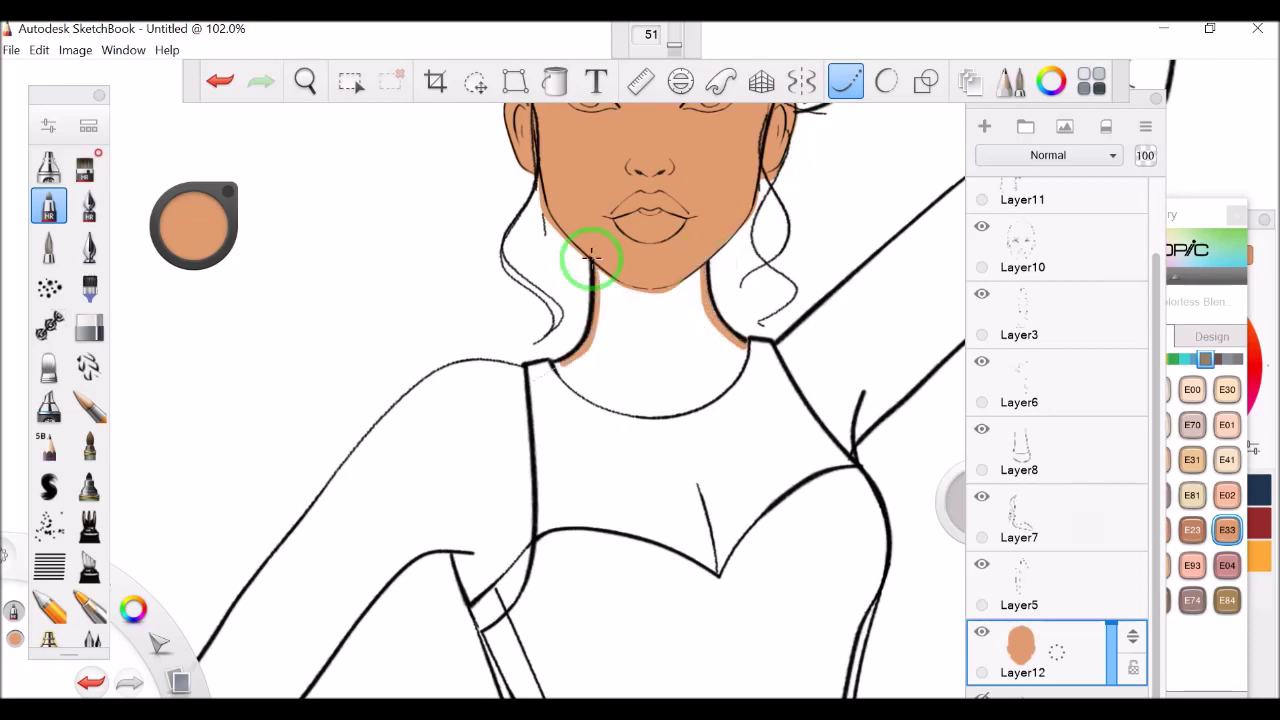
{"action": "key", "text": "space"}
{"action": "mouse_move", "coordinate": [666, 334]}
{"action": "left_mouse_down"}
{"action": "mouse_move", "coordinate": [714, 349]}
{"action": "mouse_move", "coordinate": [849, 57]}
{"action": "left_mouse_up"}
- Trace the inside outline of the bent arm from shoulder to hand in the skin tone, redoing the armhole stroke
{"action": "left_click_drag", "start_coordinate": [748, 300], "coordinate": [740, 205]}
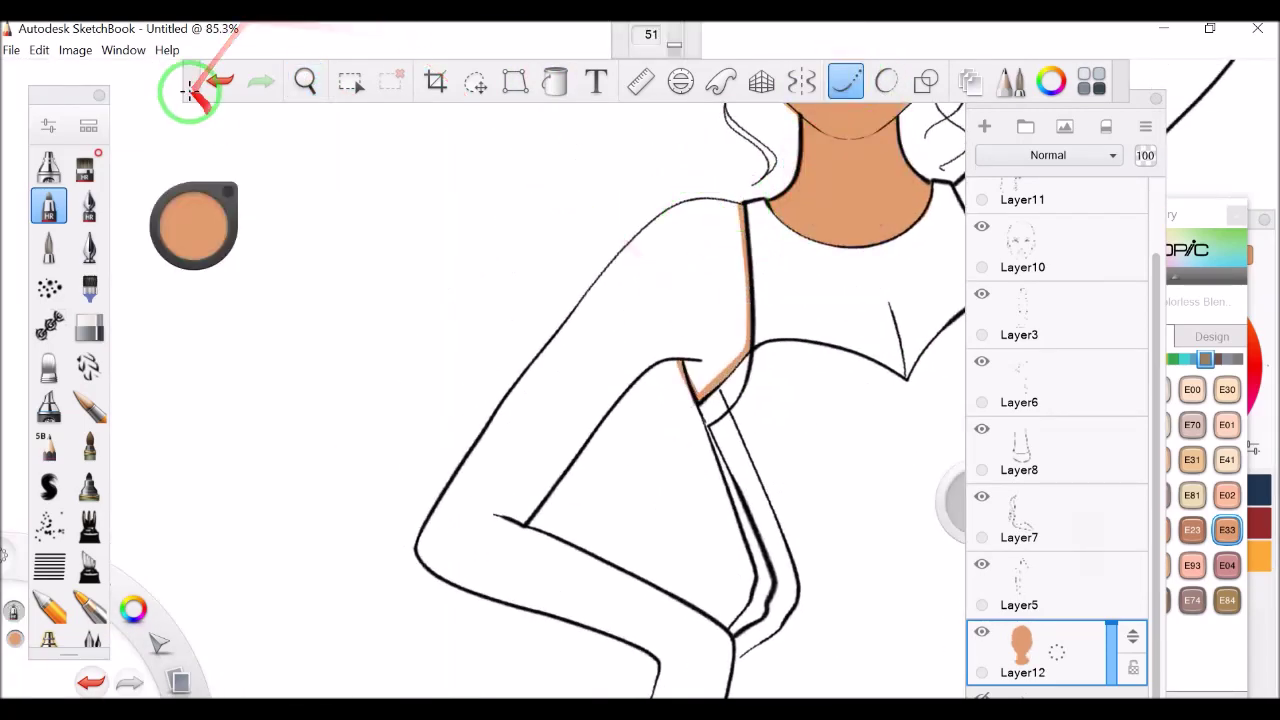
{"action": "left_click", "coordinate": [219, 81]}
{"action": "left_click_drag", "start_coordinate": [740, 207], "coordinate": [595, 241]}
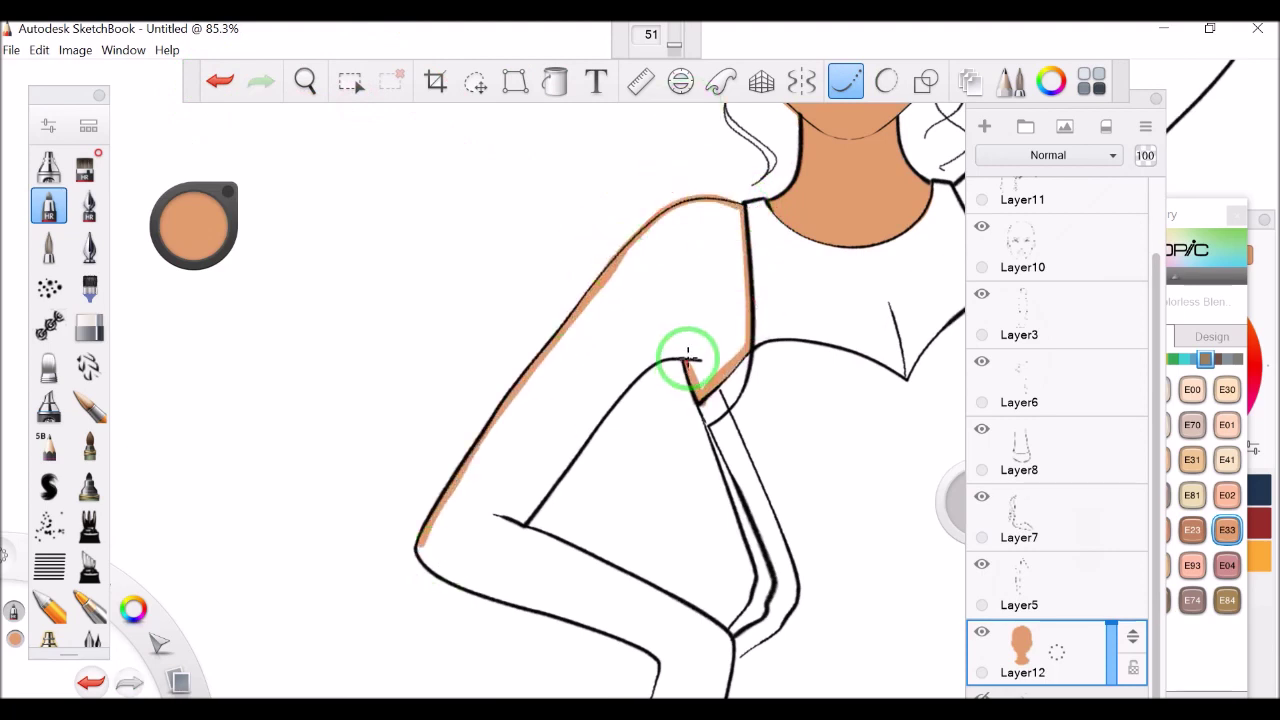
{"action": "key", "text": "space"}
{"action": "left_click_drag", "start_coordinate": [620, 388], "coordinate": [480, 207]}
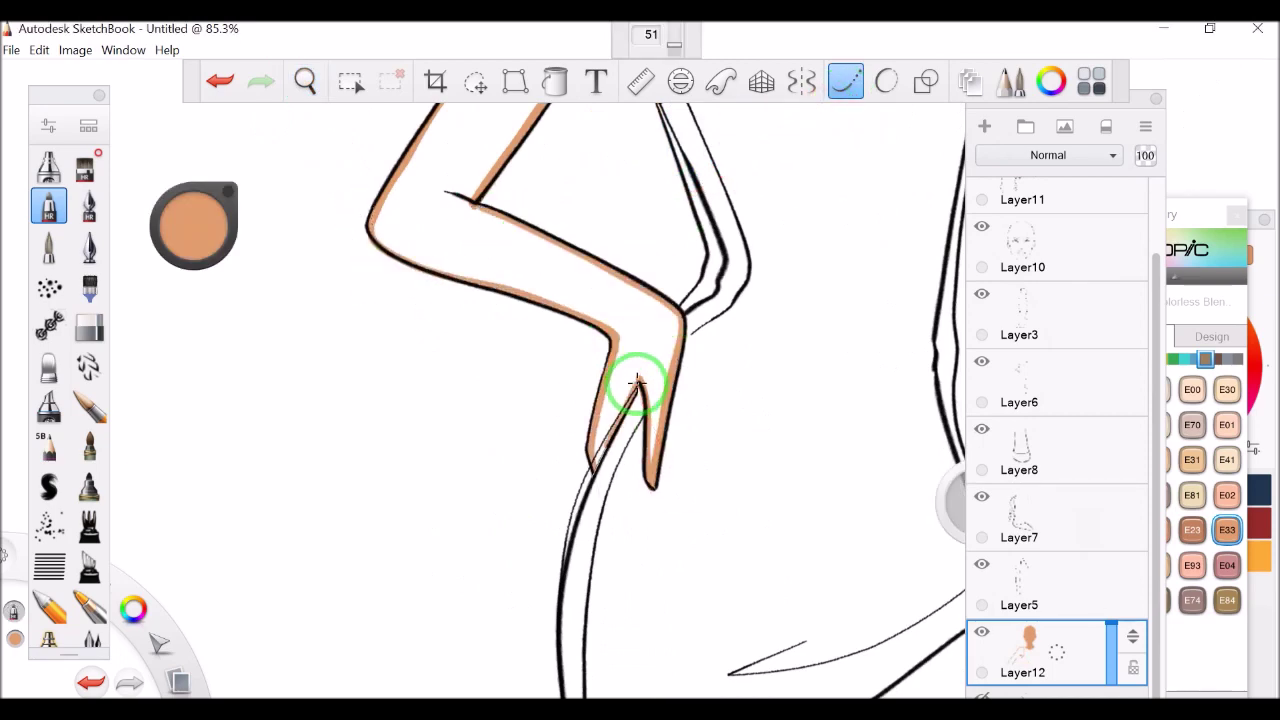
{"action": "key", "text": "f"}
{"action": "left_click", "coordinate": [463, 215]}
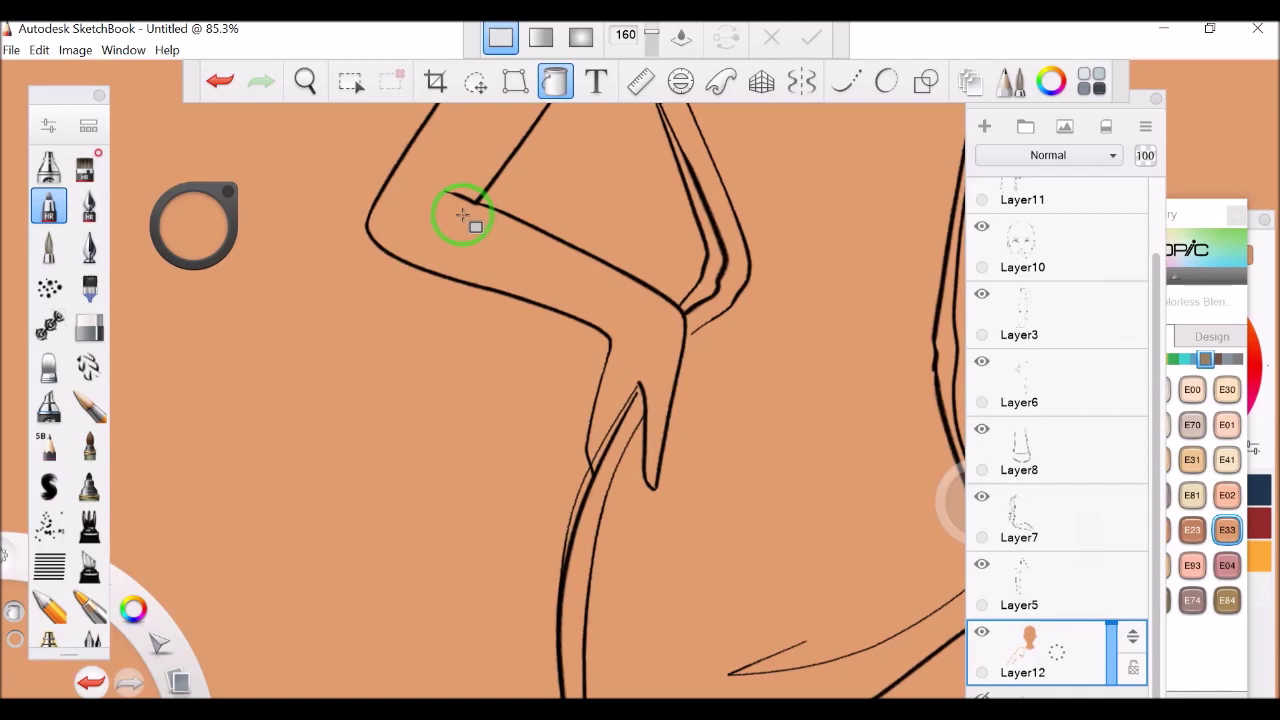
{"action": "left_click", "coordinate": [218, 80]}
- Close the gaps in the bent arm's skin-tone outline and fill the arm
{"action": "left_click", "coordinate": [305, 81]}
{"action": "left_click_drag", "start_coordinate": [560, 140], "coordinate": [622, 122]}
{"action": "left_click", "coordinate": [845, 81]}
{"action": "left_click_drag", "start_coordinate": [486, 294], "coordinate": [700, 157]}
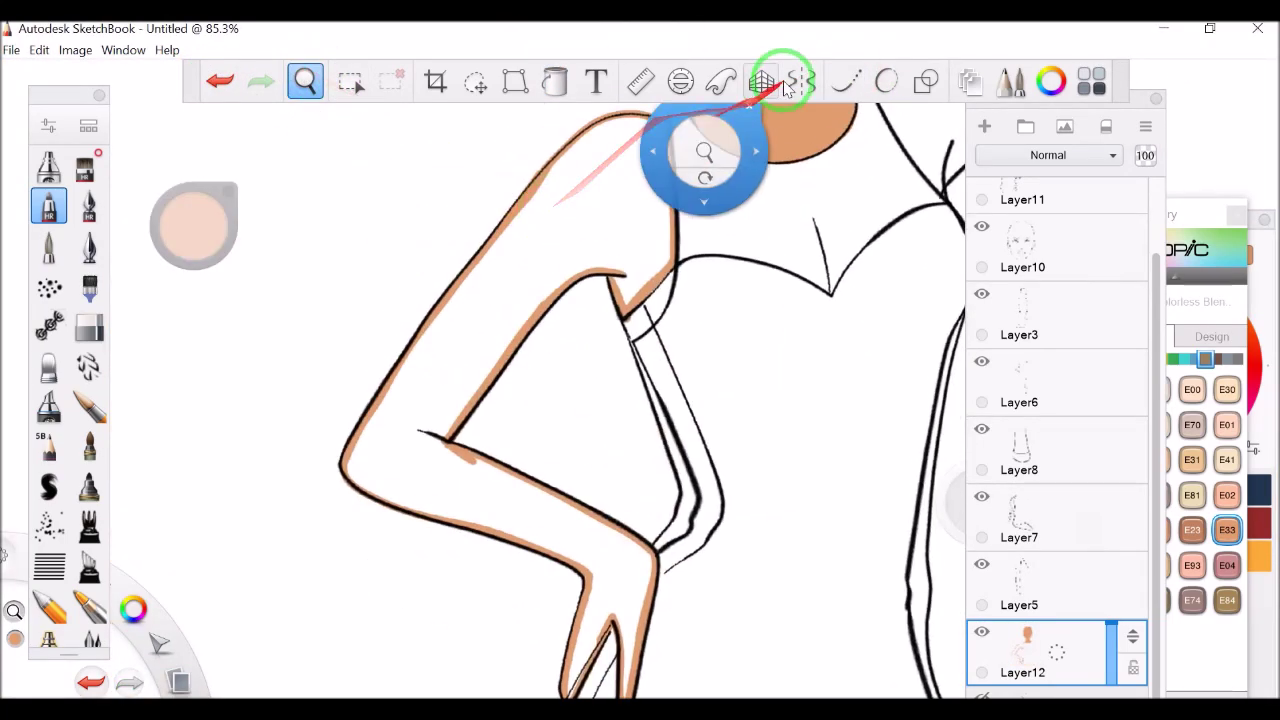
{"action": "left_click_drag", "start_coordinate": [662, 117], "coordinate": [662, 181]}
{"action": "left_click", "coordinate": [305, 81]}
{"action": "left_click_drag", "start_coordinate": [414, 120], "coordinate": [500, 314]}
- Save the drawing as 661.tif and fill the raised arm with the skin tone inside a traced outline
{"action": "left_click", "coordinate": [11, 50]}
{"action": "left_click", "coordinate": [1055, 690]}
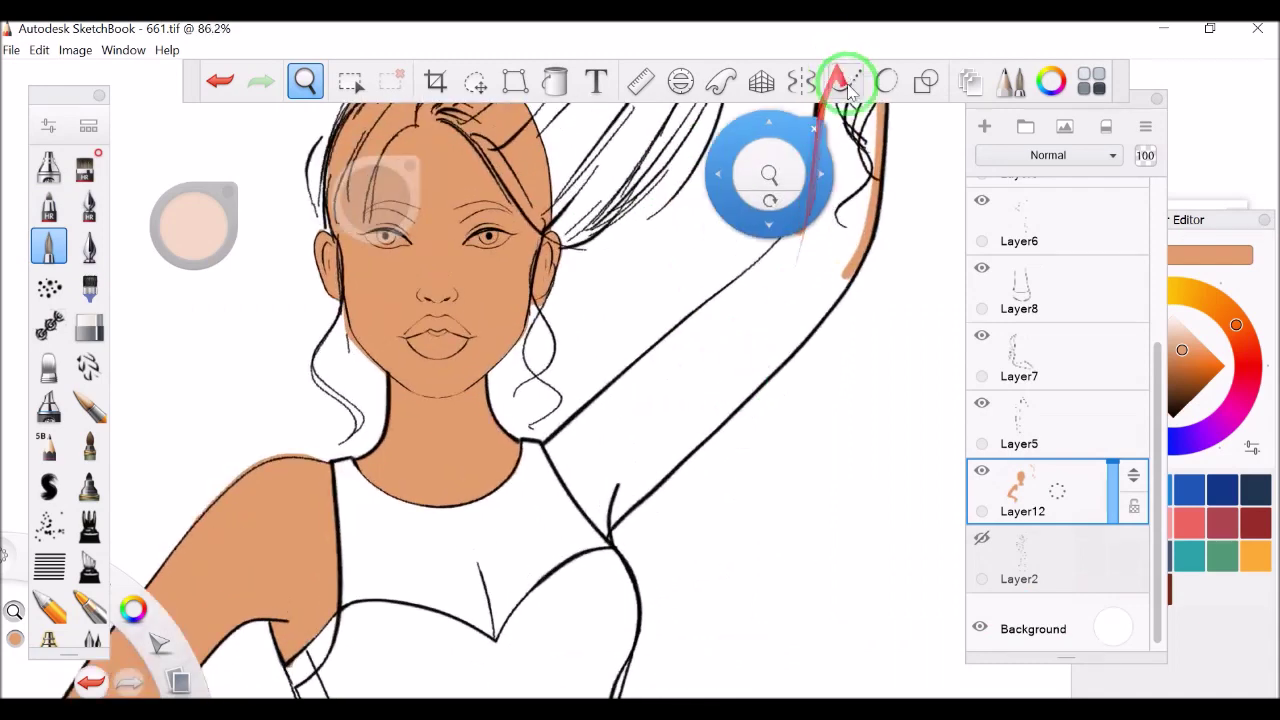
{"action": "left_click_drag", "start_coordinate": [779, 244], "coordinate": [812, 185]}
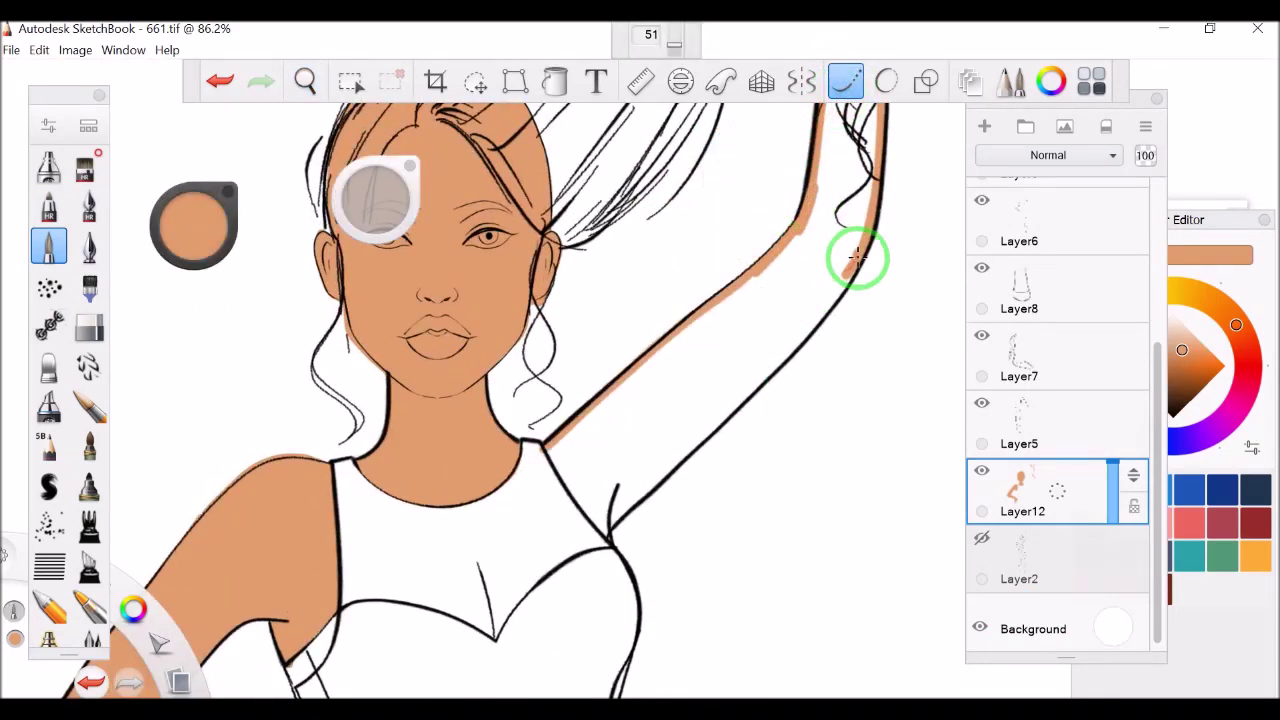
{"action": "left_click_drag", "start_coordinate": [774, 277], "coordinate": [735, 250]}
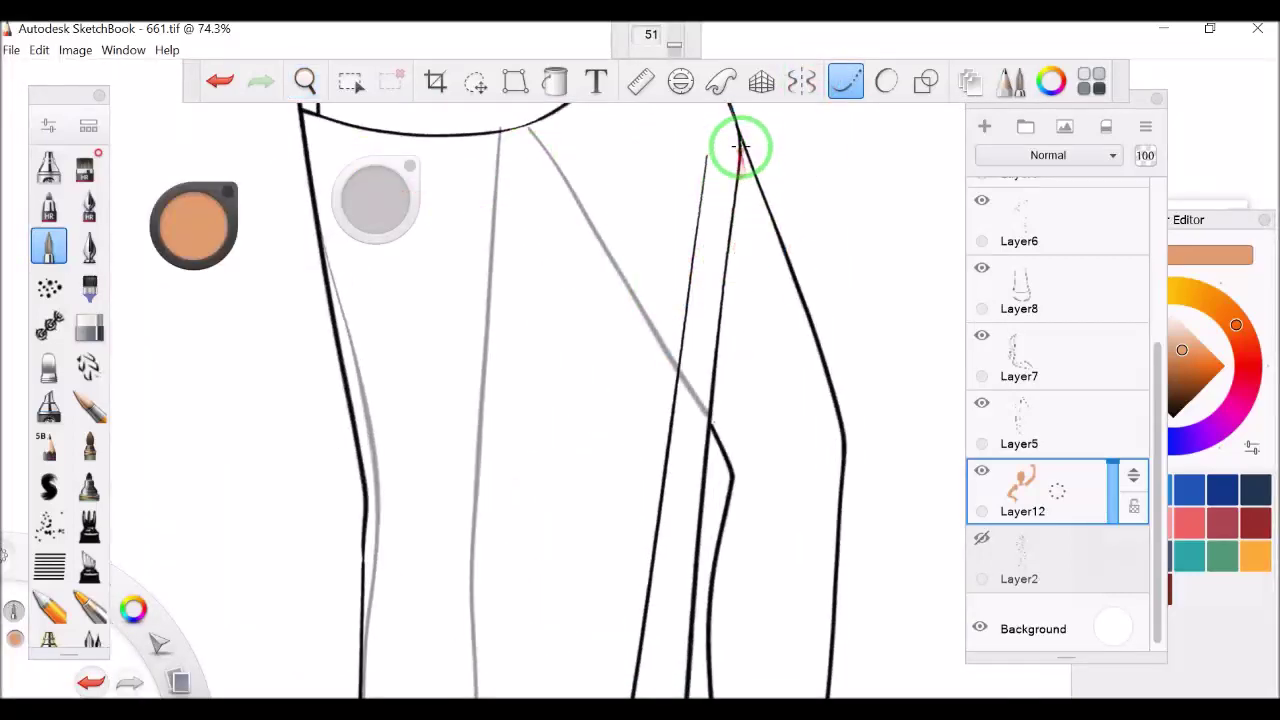
- Trace the exposed leg from the gown's slit down to the shoe in the skin tone and fill it
{"action": "mouse_move", "coordinate": [818, 355]}
{"action": "left_mouse_down"}
{"action": "mouse_move", "coordinate": [743, 148]}
{"action": "mouse_move", "coordinate": [628, 500]}
{"action": "mouse_move", "coordinate": [760, 205]}
{"action": "left_mouse_up"}
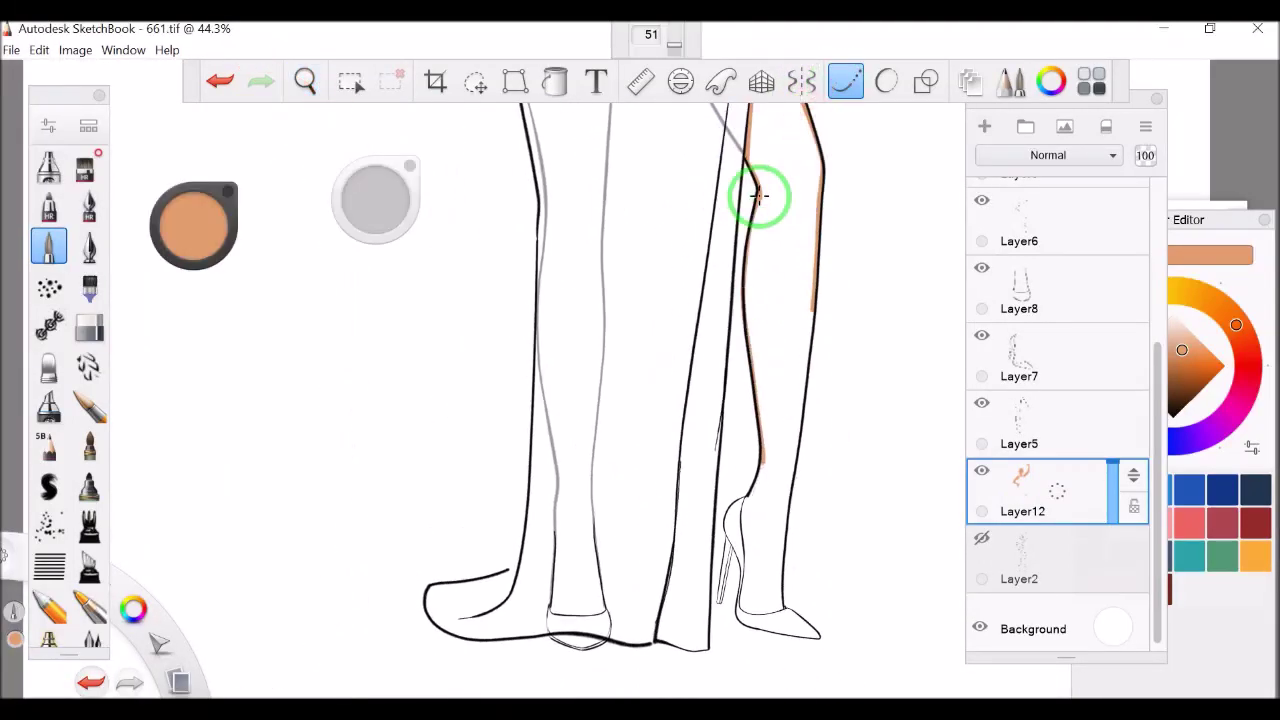
{"action": "left_click", "coordinate": [221, 81]}
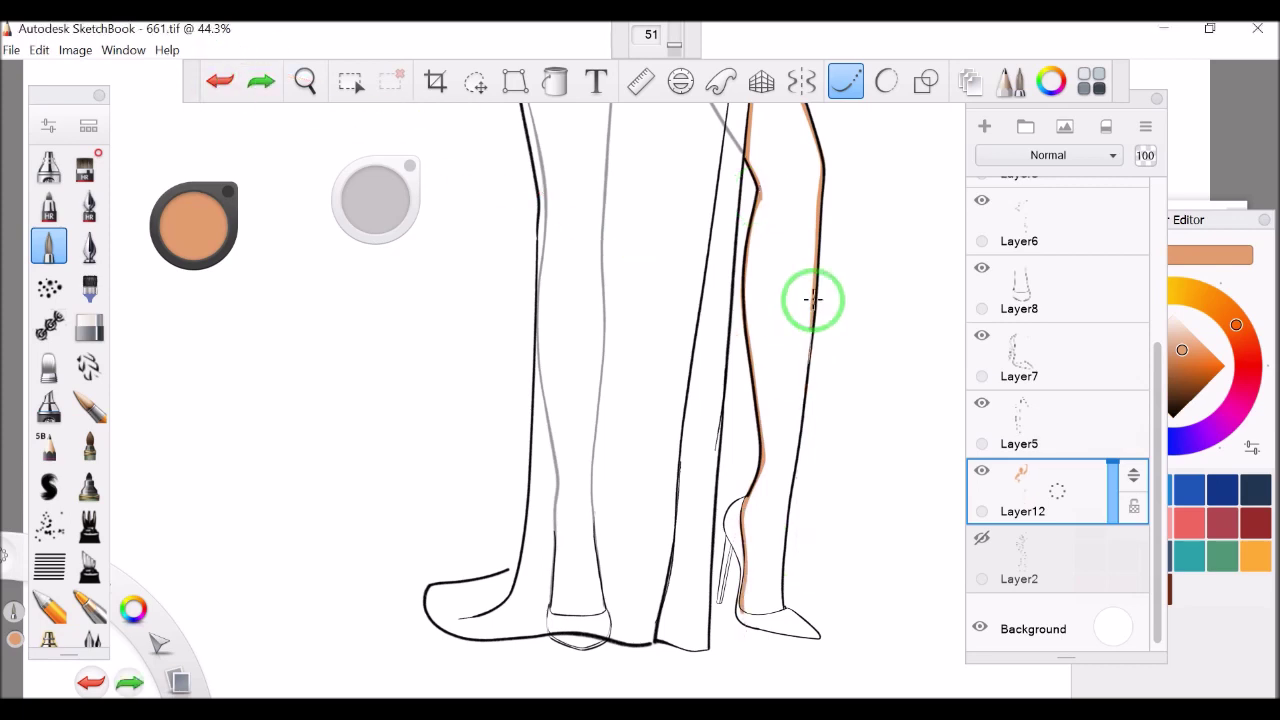
{"action": "left_click_drag", "start_coordinate": [812, 298], "coordinate": [780, 610]}
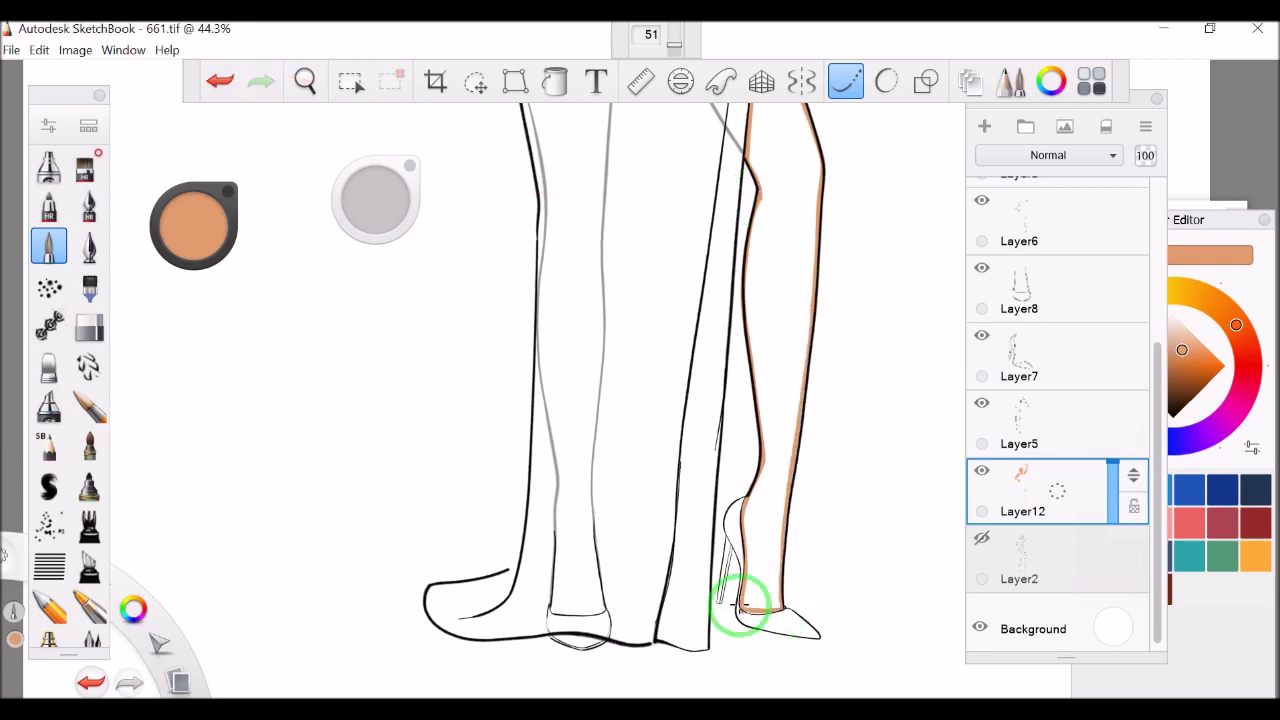
{"action": "key", "text": "space"}
{"action": "left_click_drag", "start_coordinate": [777, 220], "coordinate": [700, 128]}
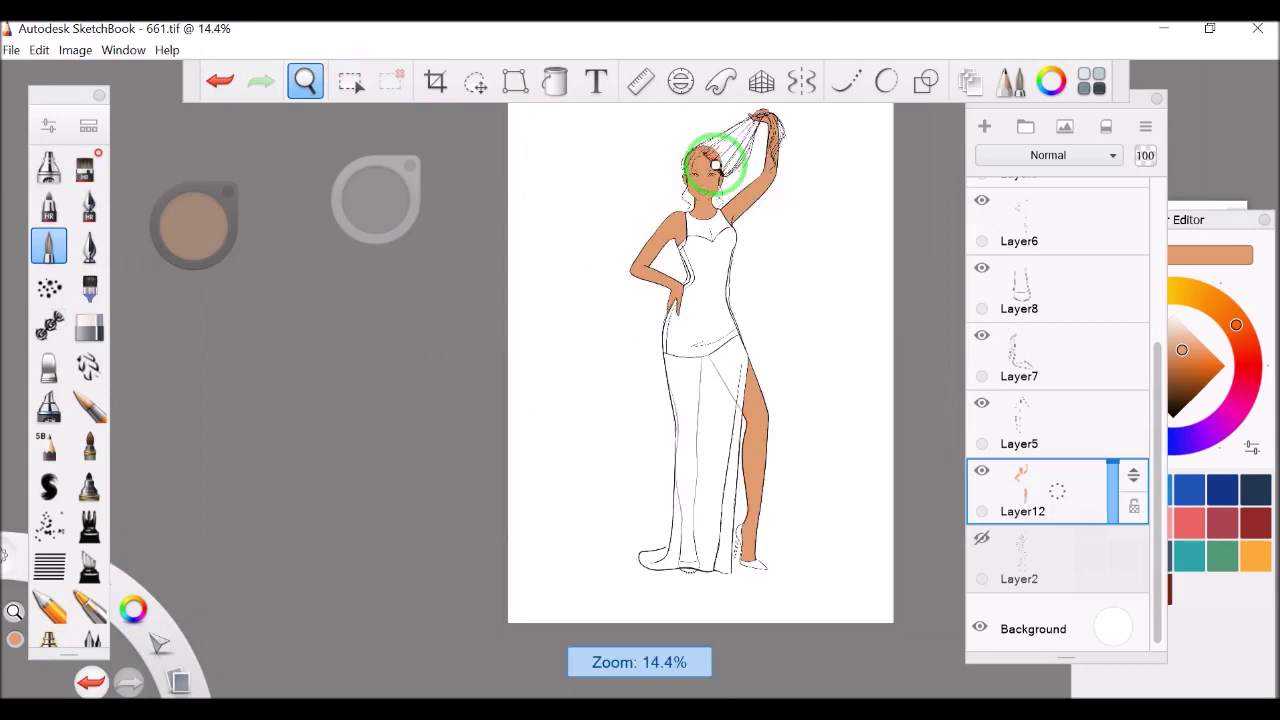
- Add a new layer beneath Layer12 and outline the chest panel between neckline and sweetheart bust in the skin tone
{"action": "left_click", "coordinate": [988, 124]}
{"action": "scroll", "coordinate": [571, 300], "scroll_direction": "up", "scroll_amount": 6}
{"action": "key", "text": "l"}
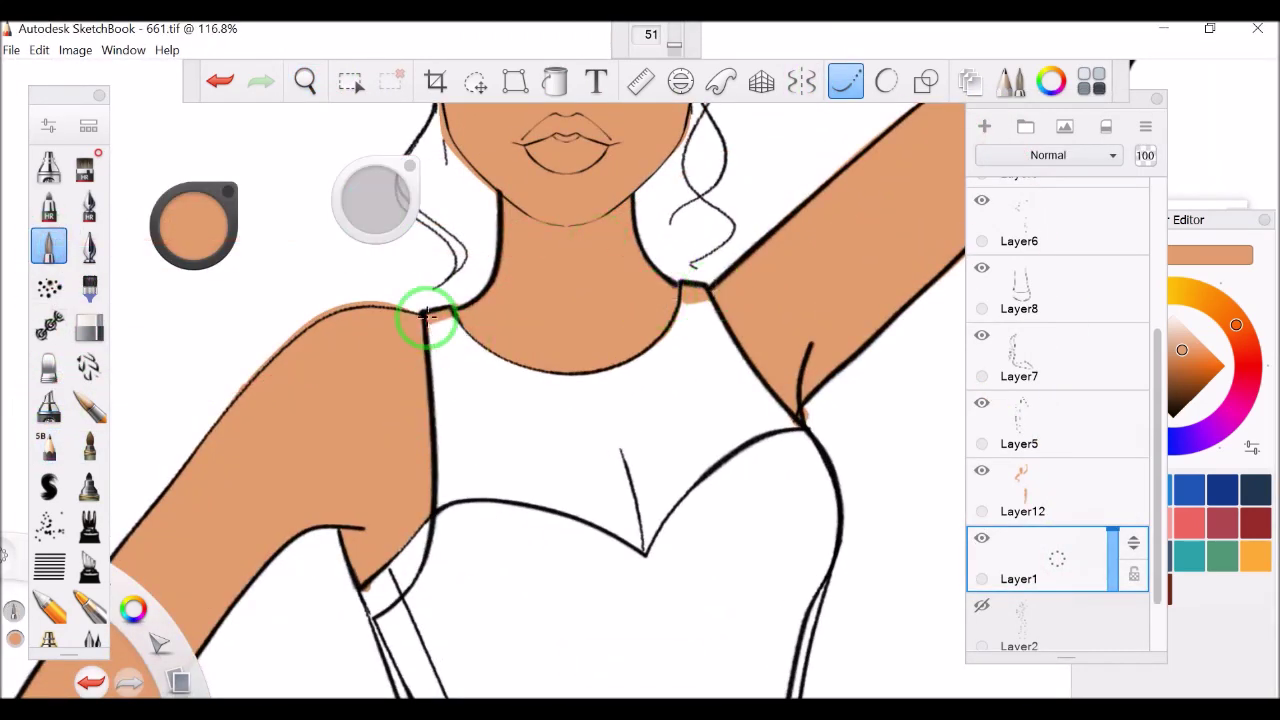
{"action": "left_click_drag", "start_coordinate": [798, 425], "coordinate": [696, 478]}
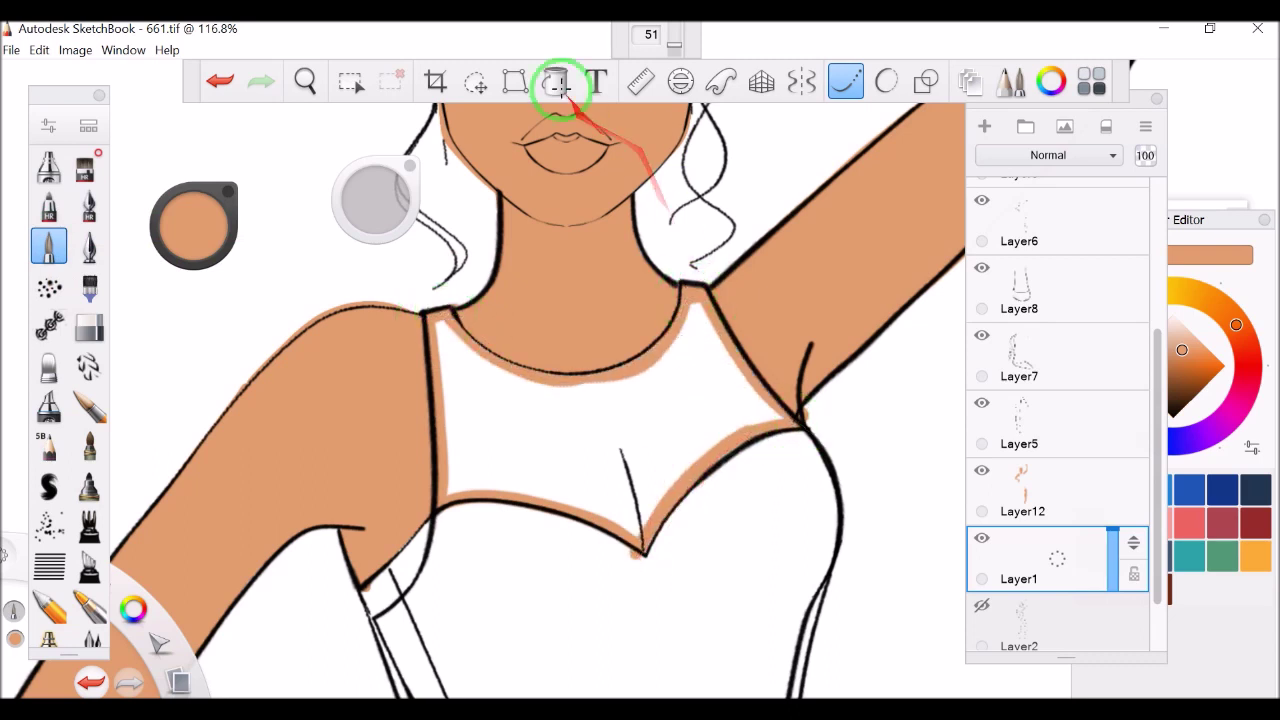
- Fill the chest panel with the skin tone and lower Layer1's opacity to 70
{"action": "left_click", "coordinate": [89, 327]}
{"action": "left_click", "coordinate": [600, 420]}
{"action": "left_click", "coordinate": [981, 538]}
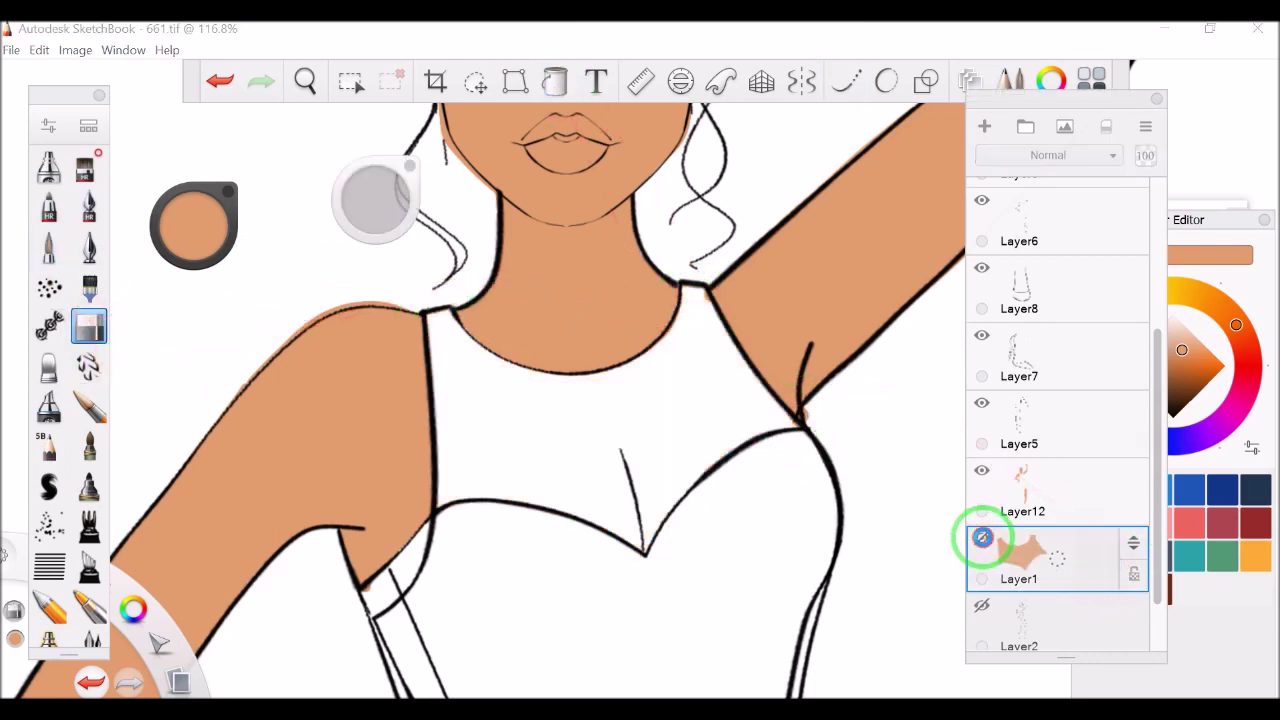
{"action": "left_click", "coordinate": [981, 538]}
- Trace the thigh beneath the skirt beside the slit in the skin tone on Layer1
{"action": "left_click", "coordinate": [305, 80]}
{"action": "mouse_move", "coordinate": [657, 320]}
{"action": "left_mouse_down"}
{"action": "mouse_move", "coordinate": [657, 306]}
{"action": "mouse_move", "coordinate": [657, 334]}
{"action": "mouse_move", "coordinate": [700, 300]}
{"action": "left_mouse_up"}
{"action": "left_click", "coordinate": [845, 81]}
{"action": "left_click_drag", "start_coordinate": [766, 200], "coordinate": [806, 297]}
{"action": "left_click_drag", "start_coordinate": [765, 201], "coordinate": [657, 280]}
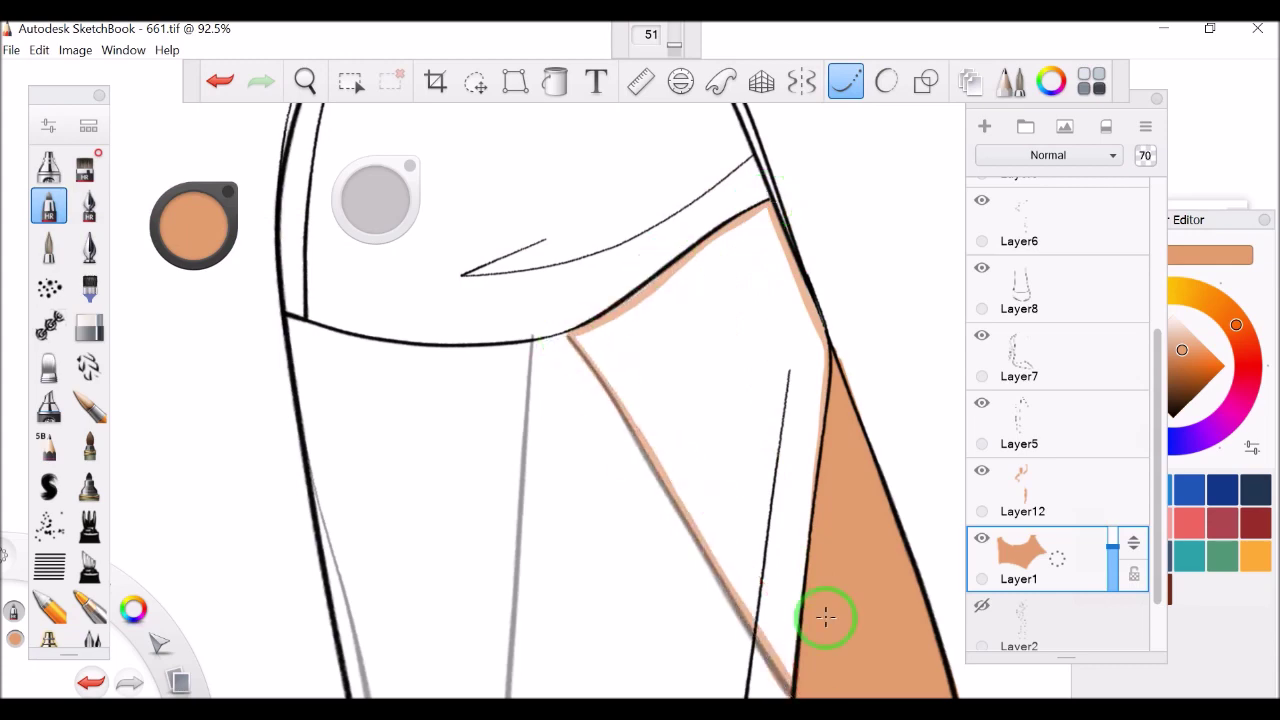
- Trace the standing leg beneath the skirt down to the shoe in the skin tone and fill it on Layer1
{"action": "left_click", "coordinate": [305, 80]}
{"action": "mouse_move", "coordinate": [400, 143]}
{"action": "left_mouse_down"}
{"action": "mouse_move", "coordinate": [543, 306]}
{"action": "mouse_move", "coordinate": [657, 314]}
{"action": "mouse_move", "coordinate": [693, 290]}
{"action": "mouse_move", "coordinate": [497, 268]}
{"action": "mouse_move", "coordinate": [573, 672]}
{"action": "left_mouse_up"}
{"action": "key", "text": "ctrl+z"}
{"action": "scroll", "coordinate": [620, 350], "scroll_direction": "down", "scroll_amount": 5}
{"action": "left_click_drag", "start_coordinate": [809, 163], "coordinate": [846, 71]}
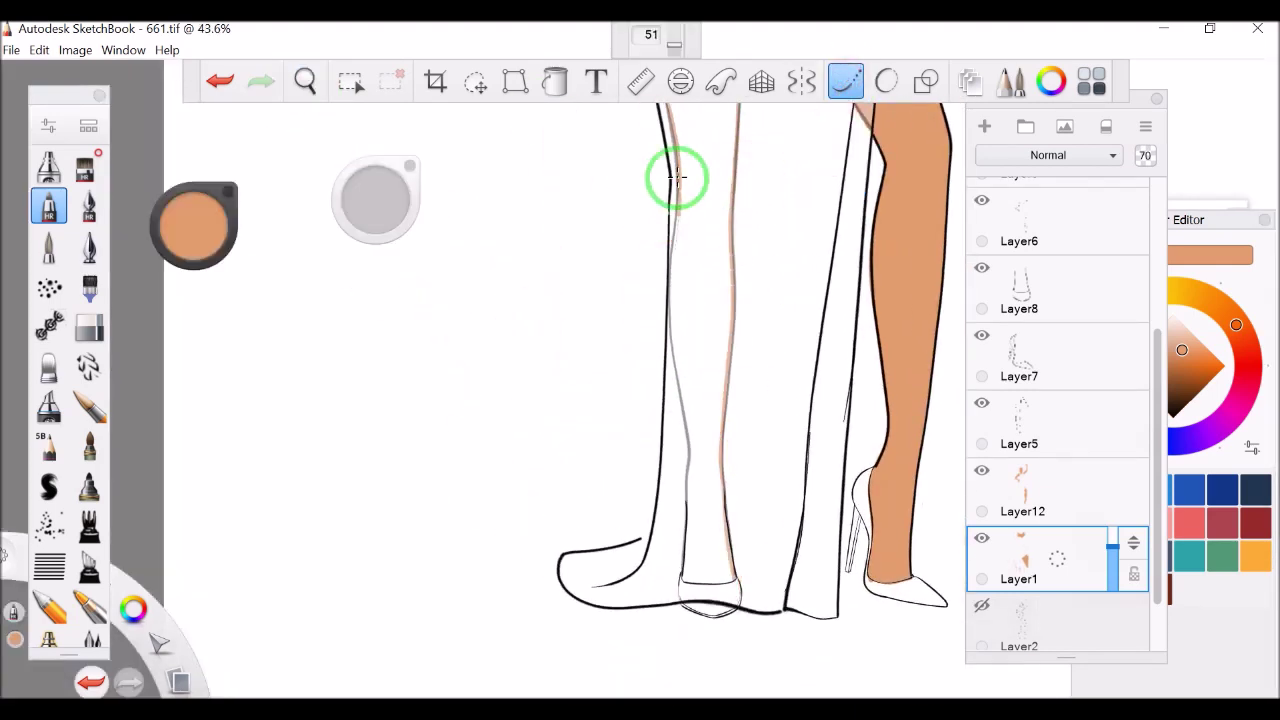
{"action": "left_click_drag", "start_coordinate": [674, 166], "coordinate": [670, 200]}
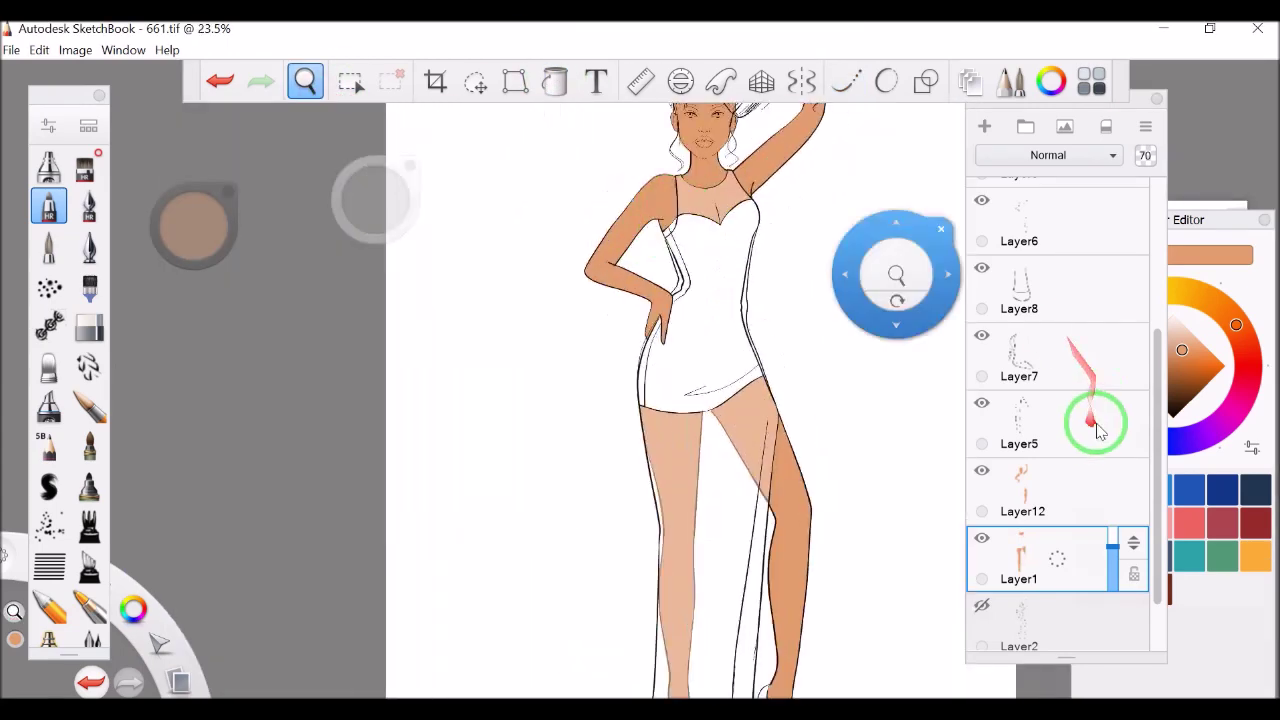
- Place a new layer between Layer12 and Layer1 and choose the crimson swatch for the gown
{"action": "left_click_drag", "start_coordinate": [1057, 560], "coordinate": [1085, 483]}
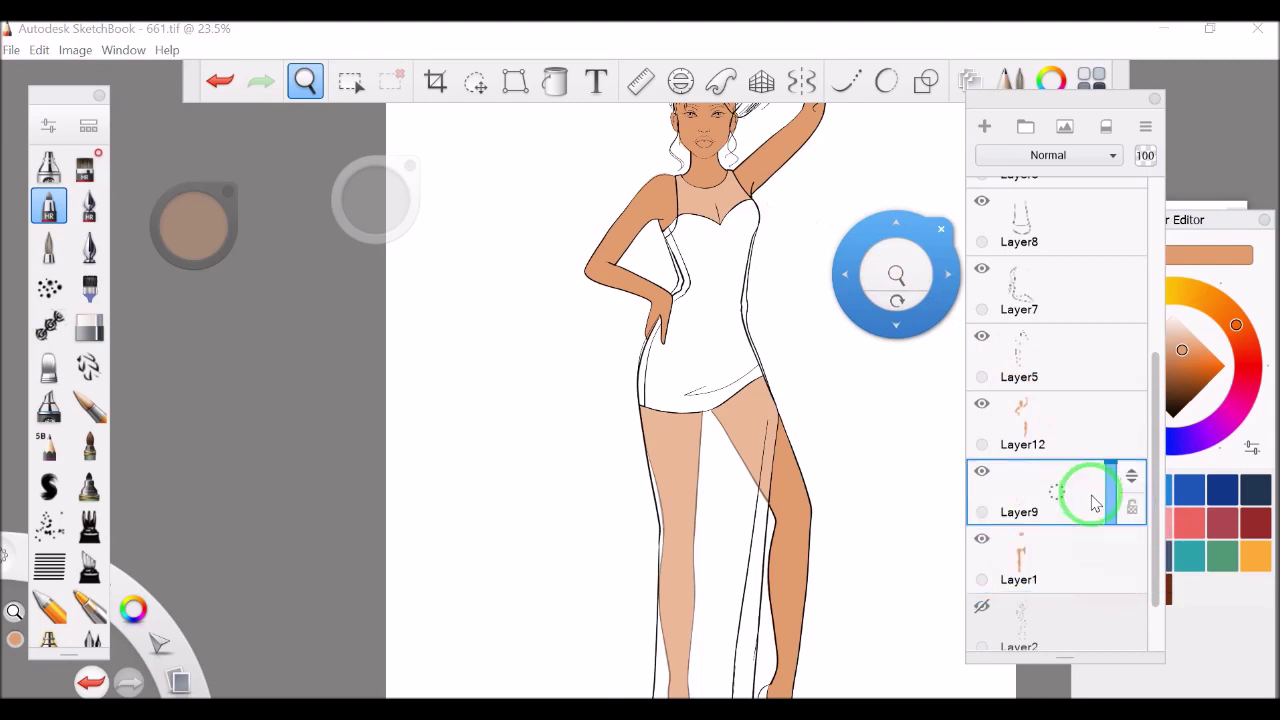
{"action": "left_click", "coordinate": [1255, 555]}
{"action": "left_click", "coordinate": [1122, 590]}
- Trace the gown's neckline, armhole and side edge down past the hip to the slit in crimson
{"action": "left_click_drag", "start_coordinate": [670, 171], "coordinate": [808, 197]}
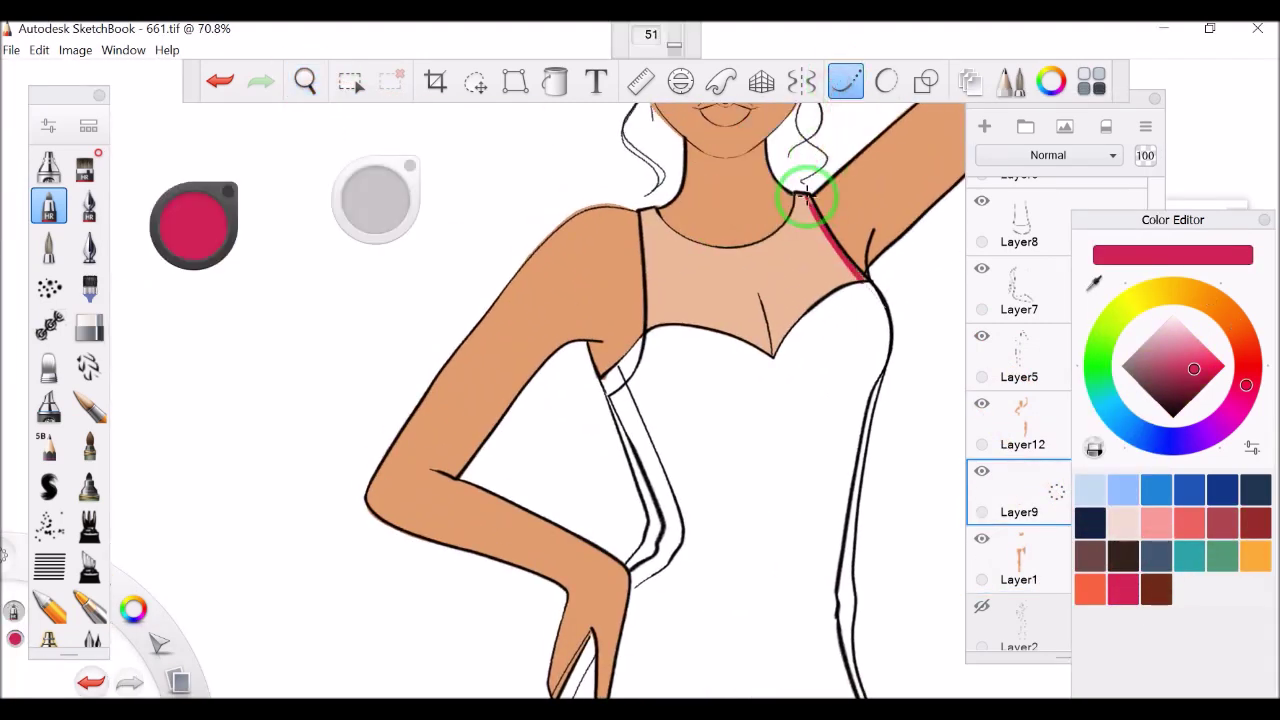
{"action": "left_click_drag", "start_coordinate": [884, 311], "coordinate": [850, 652]}
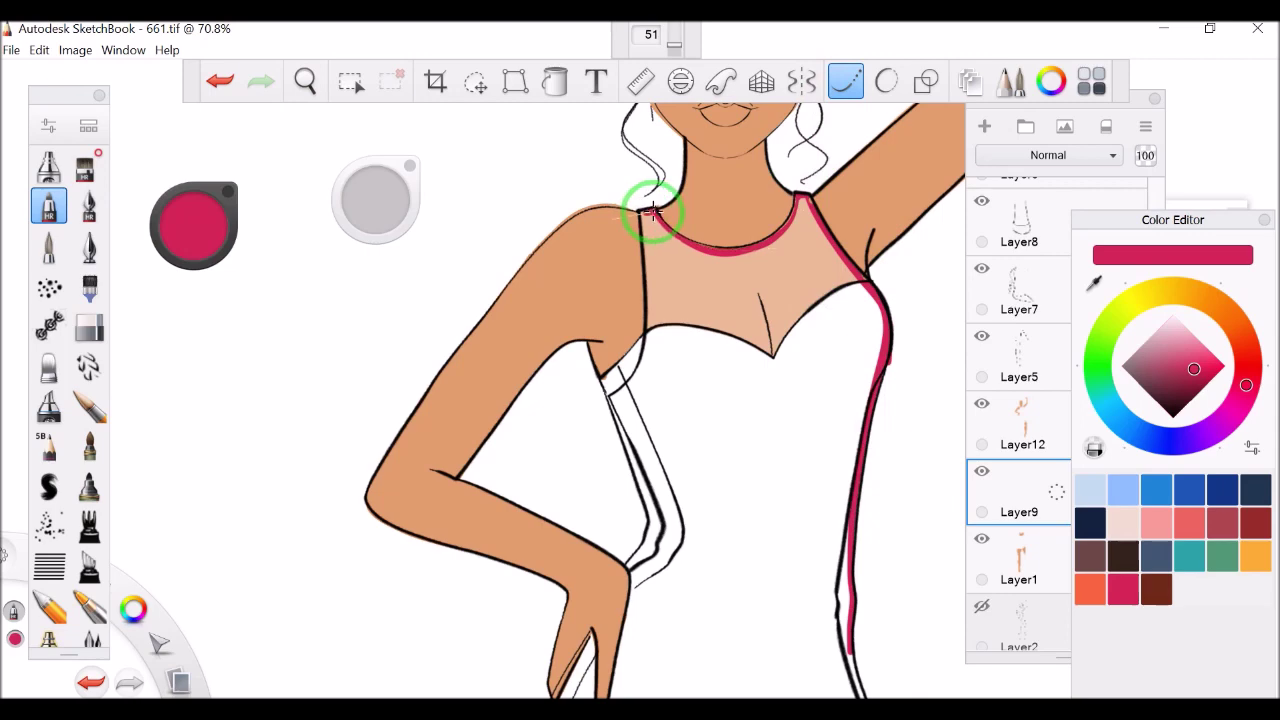
{"action": "mouse_move", "coordinate": [704, 291]}
{"action": "left_mouse_down"}
{"action": "mouse_move", "coordinate": [806, 306]}
{"action": "mouse_move", "coordinate": [714, 155]}
{"action": "left_mouse_up"}
{"action": "left_click_drag", "start_coordinate": [791, 405], "coordinate": [774, 550]}
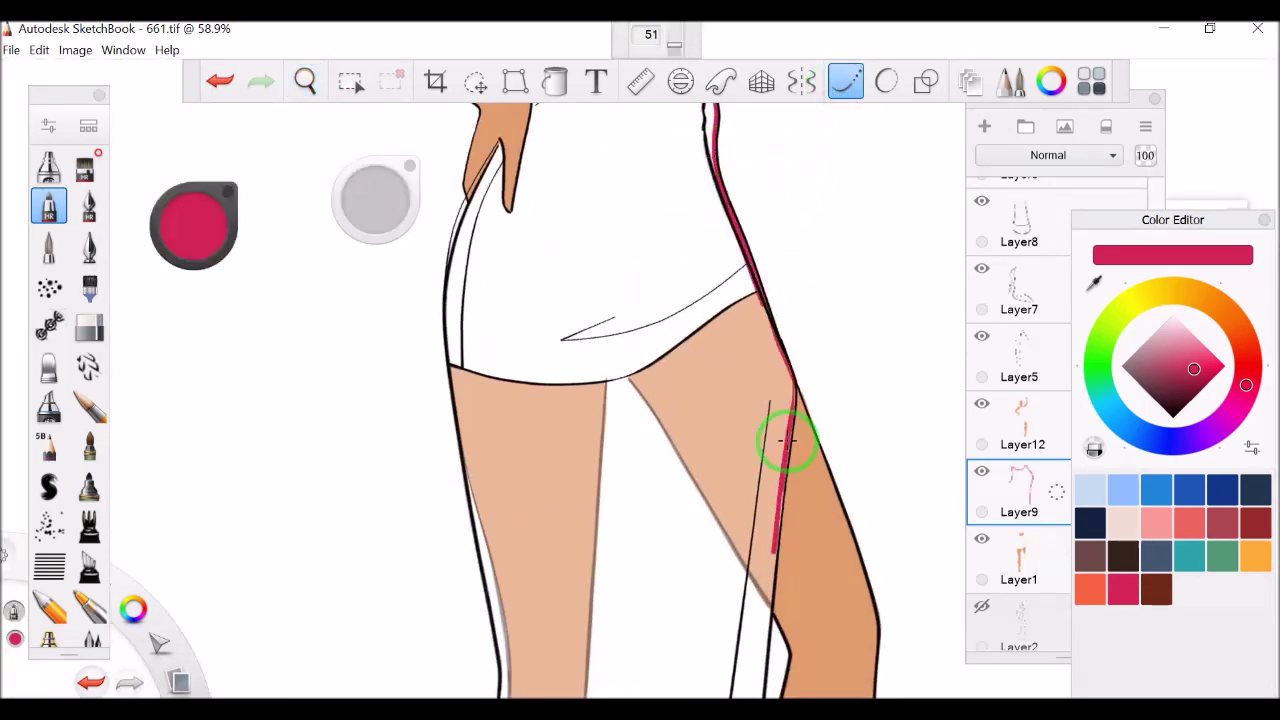
- Trace the gown's hip below the hand, the long skirt edges, the train and the hem in crimson
{"action": "left_click_drag", "start_coordinate": [455, 238], "coordinate": [462, 195]}
{"action": "left_click_drag", "start_coordinate": [474, 557], "coordinate": [453, 412]}
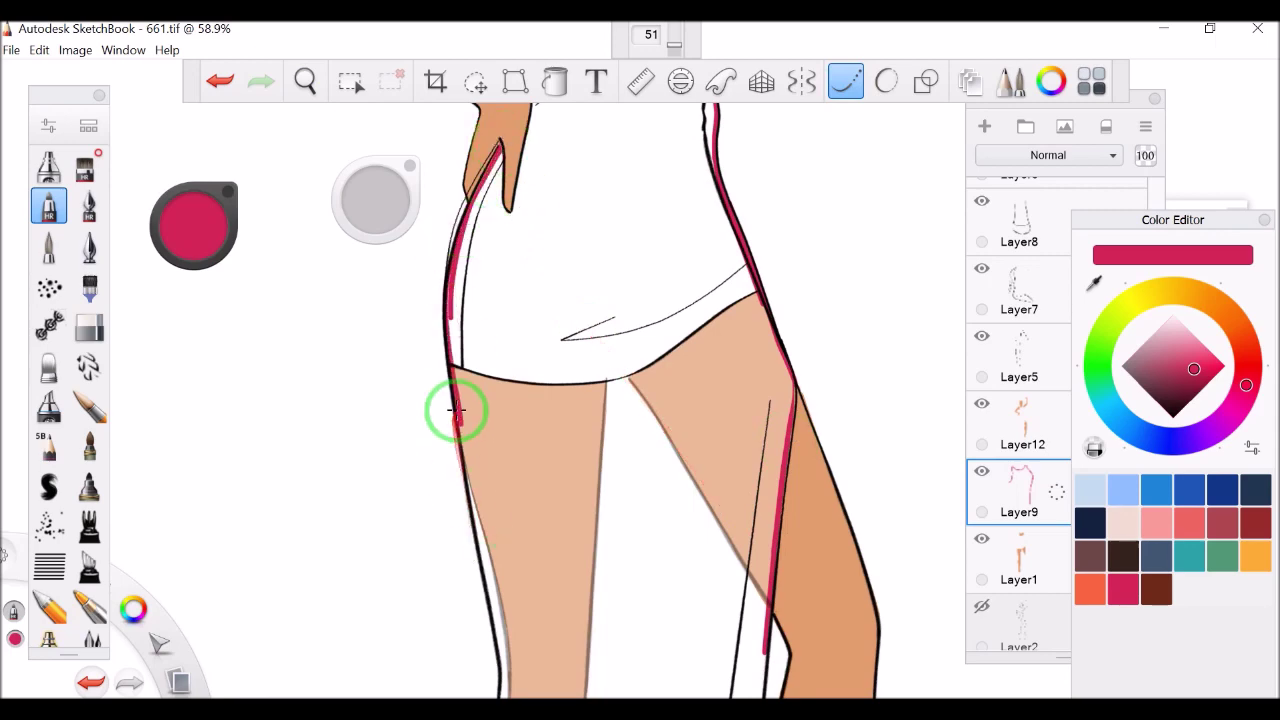
{"action": "left_click_drag", "start_coordinate": [490, 150], "coordinate": [768, 105]}
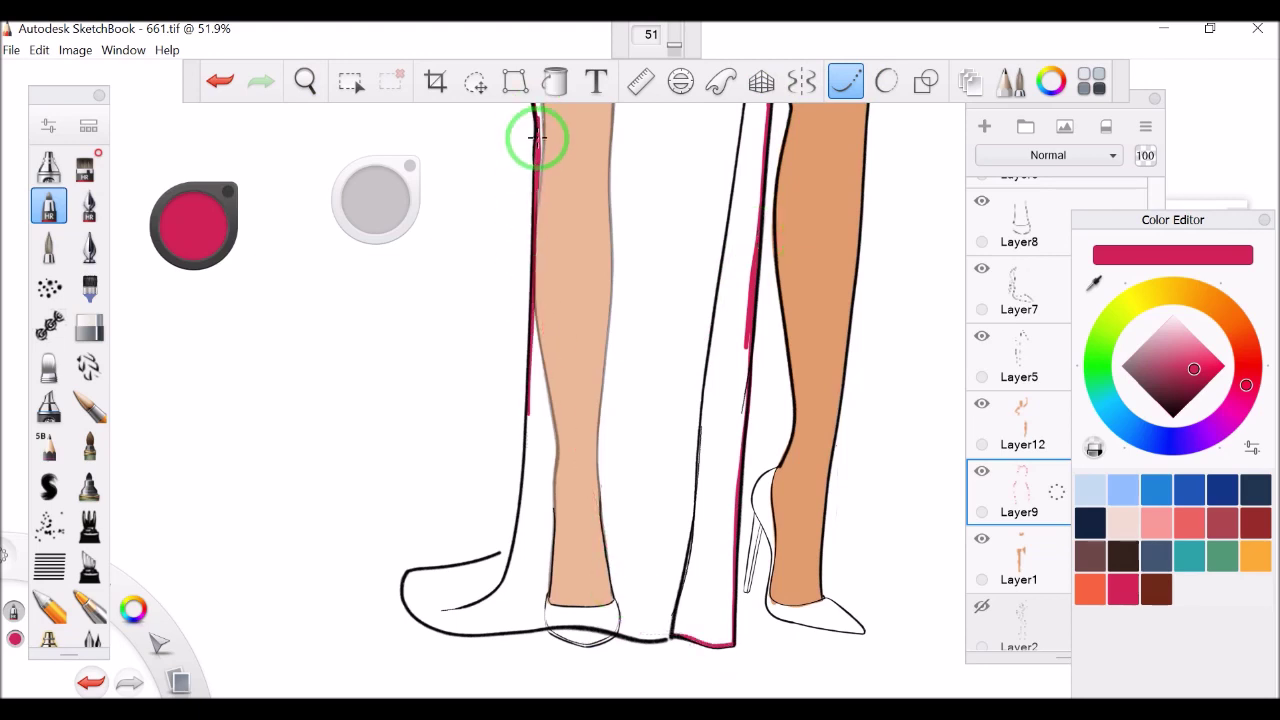
{"action": "left_click_drag", "start_coordinate": [487, 590], "coordinate": [511, 552]}
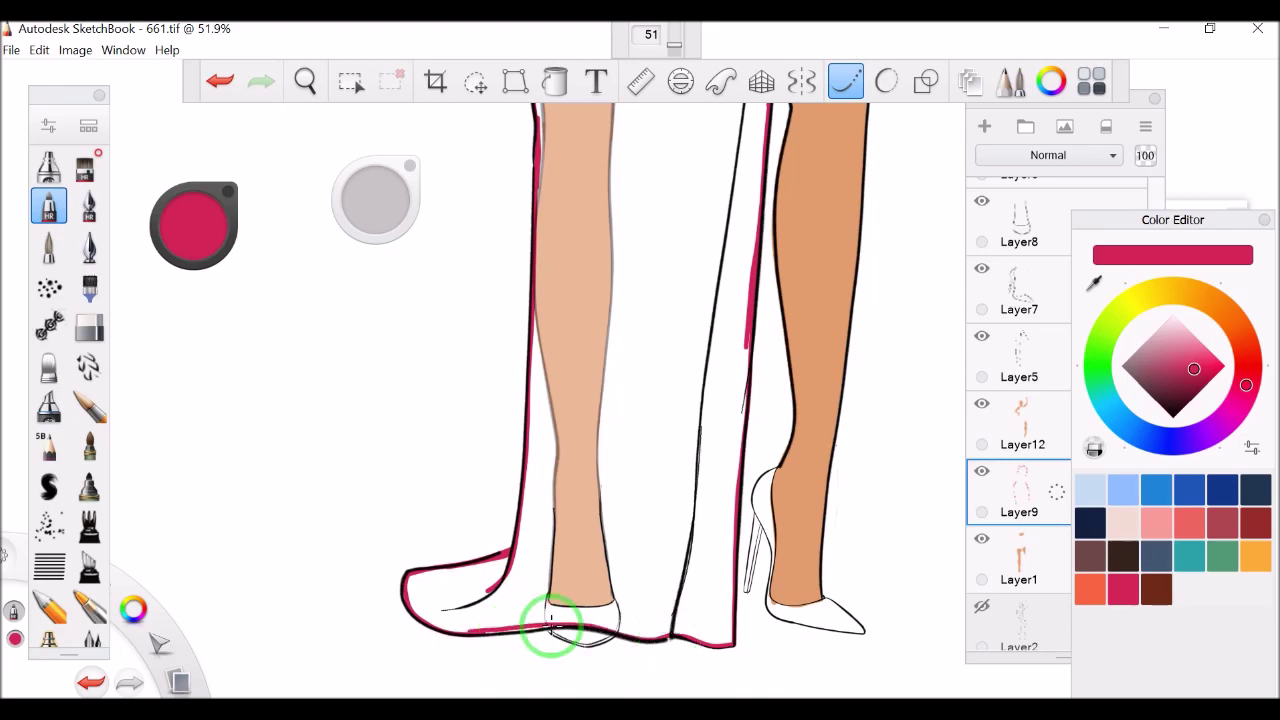
- Trace the waist edge behind the bent arm in crimson and fill the whole gown
{"action": "scroll", "coordinate": [406, 357], "scroll_direction": "up", "scroll_amount": 10}
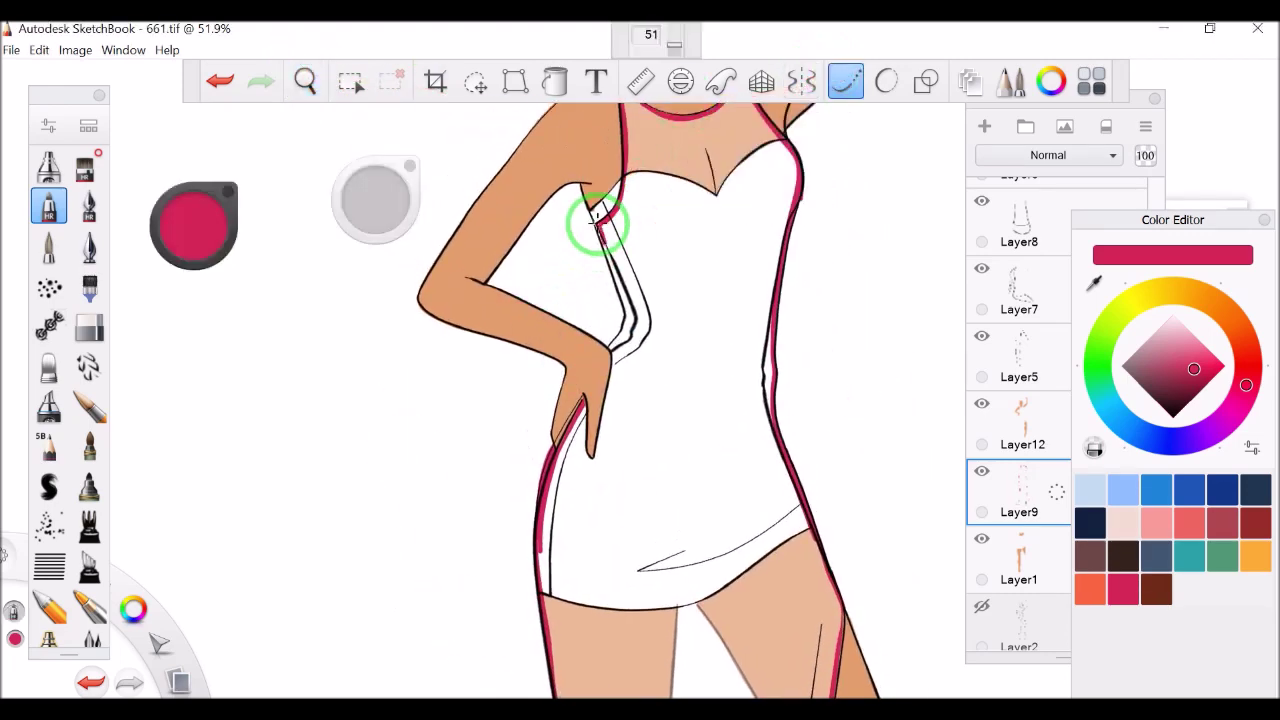
{"action": "key", "text": "f"}
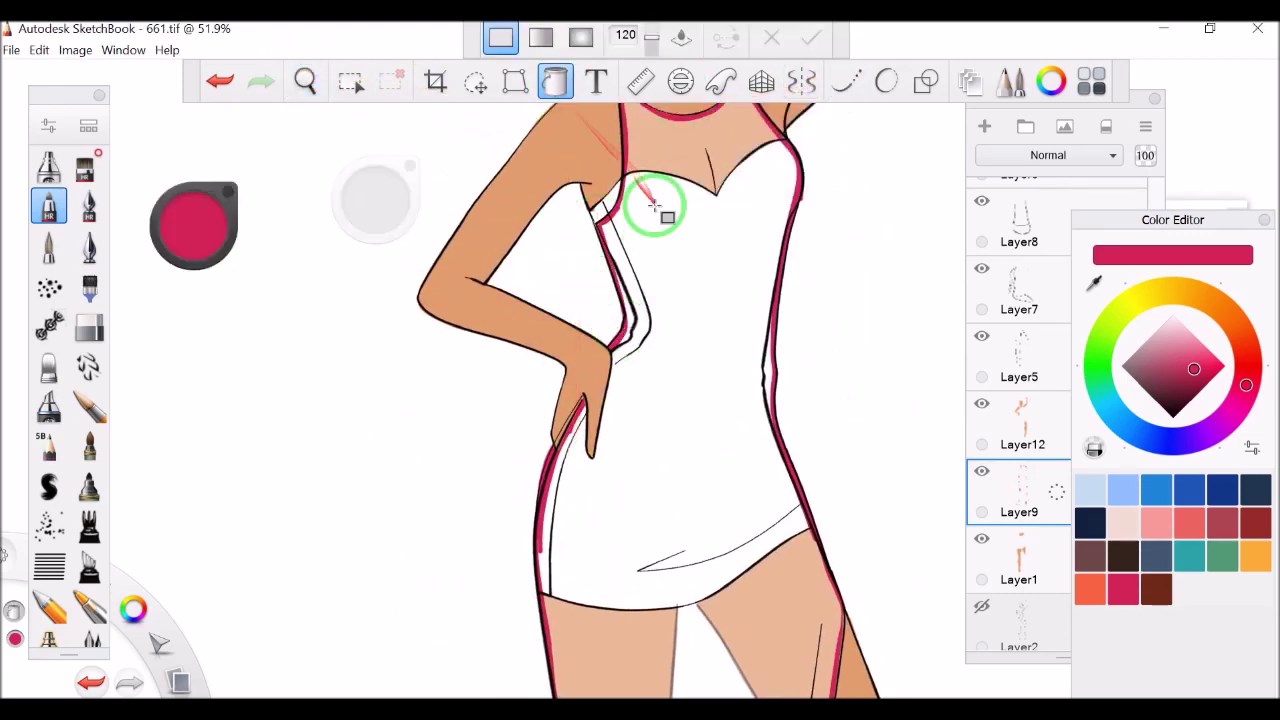
{"action": "left_click", "coordinate": [654, 206]}
- Erase the crimson that spills past the gown's bust and waist outlines on Layer9
{"action": "left_click_drag", "start_coordinate": [305, 81], "coordinate": [214, 289]}
{"action": "left_click", "coordinate": [845, 81]}
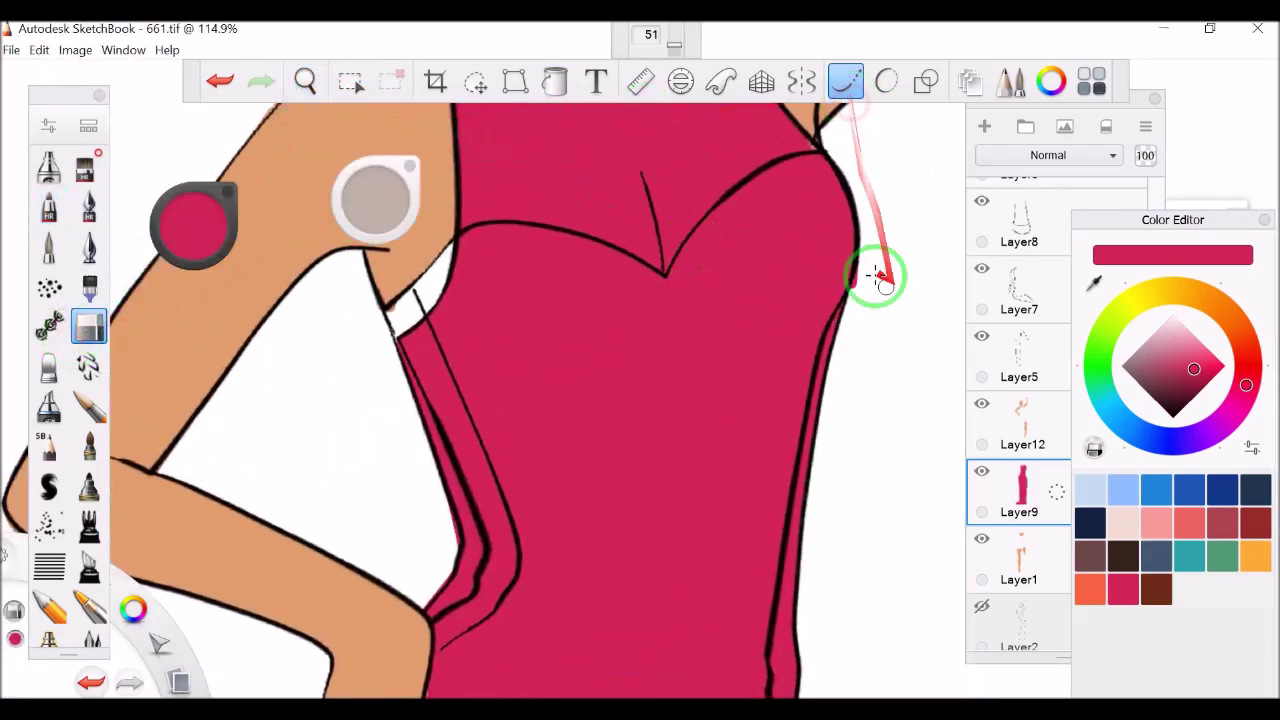
{"action": "left_click_drag", "start_coordinate": [395, 375], "coordinate": [310, 150]}
{"action": "key", "text": "ctrl+z"}
{"action": "left_click_drag", "start_coordinate": [378, 456], "coordinate": [428, 462]}
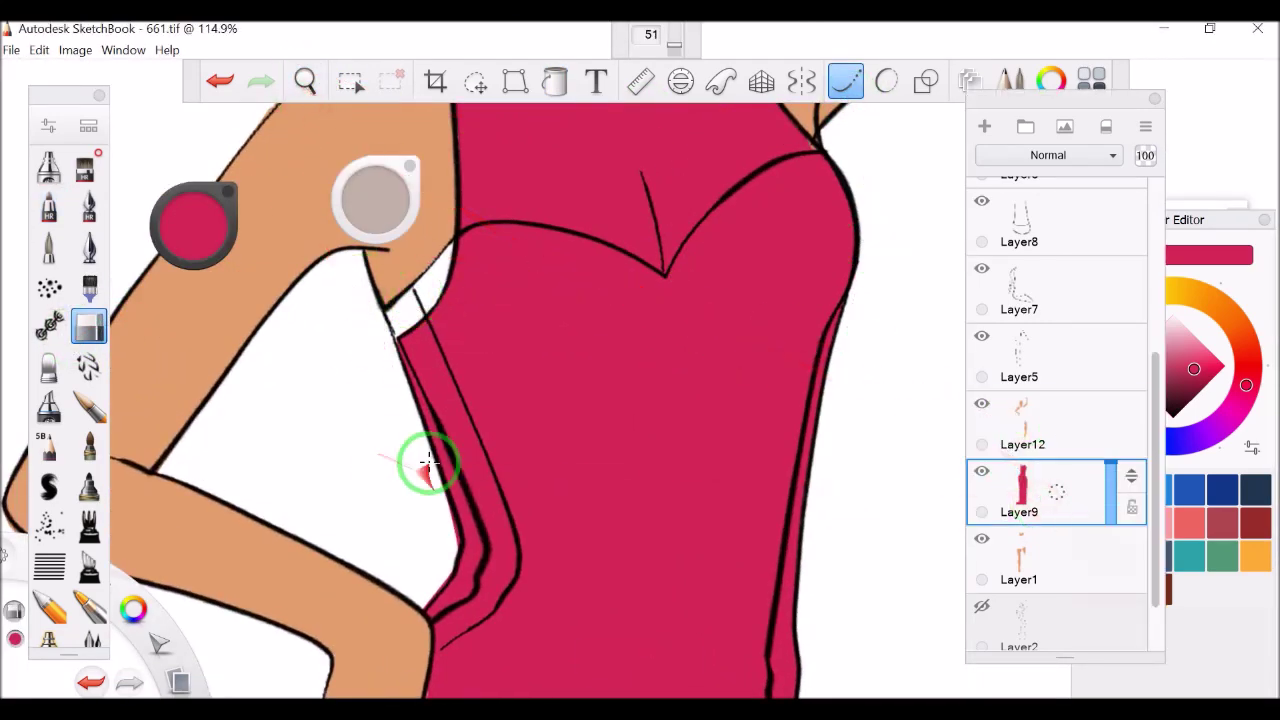
- Erase the skin tone that overlaps the gown around the neckline and underarm on Layer12
{"action": "left_click_drag", "start_coordinate": [305, 81], "coordinate": [1014, 400]}
{"action": "left_click", "coordinate": [1022, 425]}
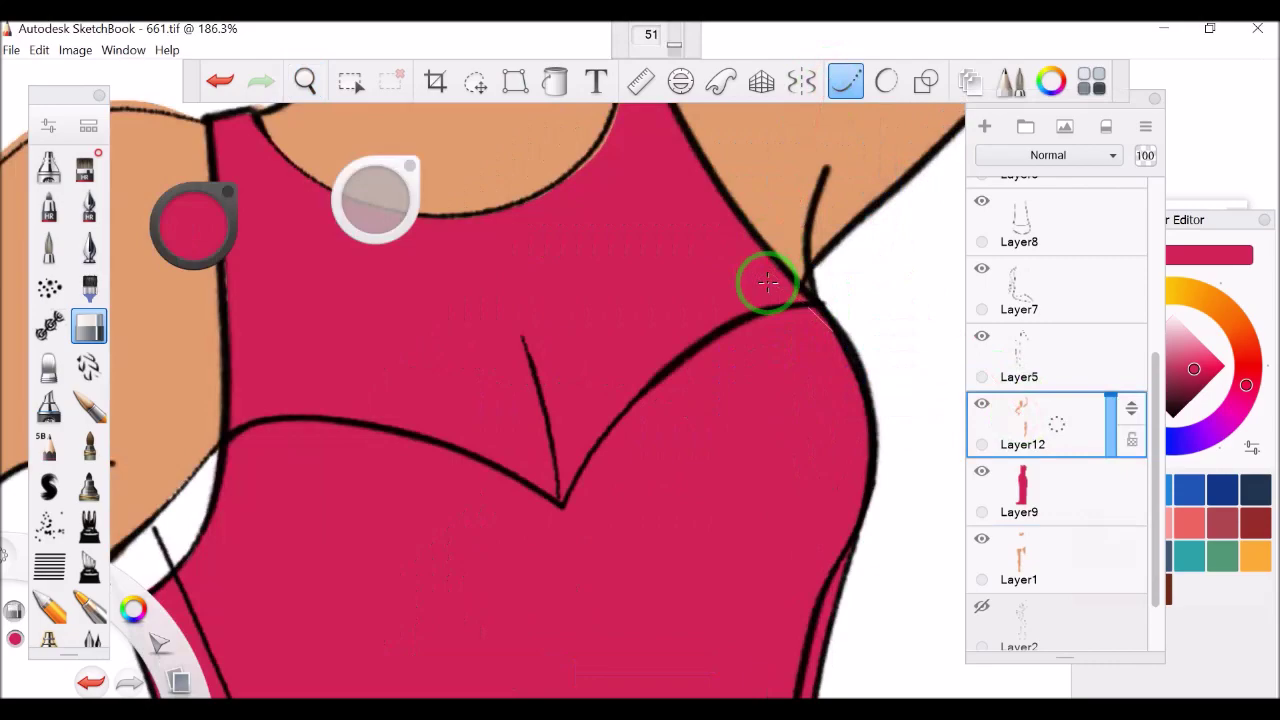
{"action": "left_click_drag", "start_coordinate": [634, 235], "coordinate": [651, 240]}
{"action": "left_click_drag", "start_coordinate": [307, 244], "coordinate": [660, 232]}
- Hide the crimson gown on Layer9 and add a new layer directly above Layer1
{"action": "left_click", "coordinate": [1019, 560]}
{"action": "left_click", "coordinate": [981, 471]}
{"action": "left_click", "coordinate": [984, 126]}
{"action": "left_click", "coordinate": [1143, 557]}
- Choose the dark shade 100 from the gray group of the Copic library
{"action": "left_click", "coordinate": [1091, 81]}
{"action": "left_click", "coordinate": [1237, 361]}
{"action": "left_click", "coordinate": [1192, 567]}
- Outline the short slip in dark gray 100 on Layer13 and fill its interior with the same gray
{"action": "left_click_drag", "start_coordinate": [305, 81], "coordinate": [171, 234]}
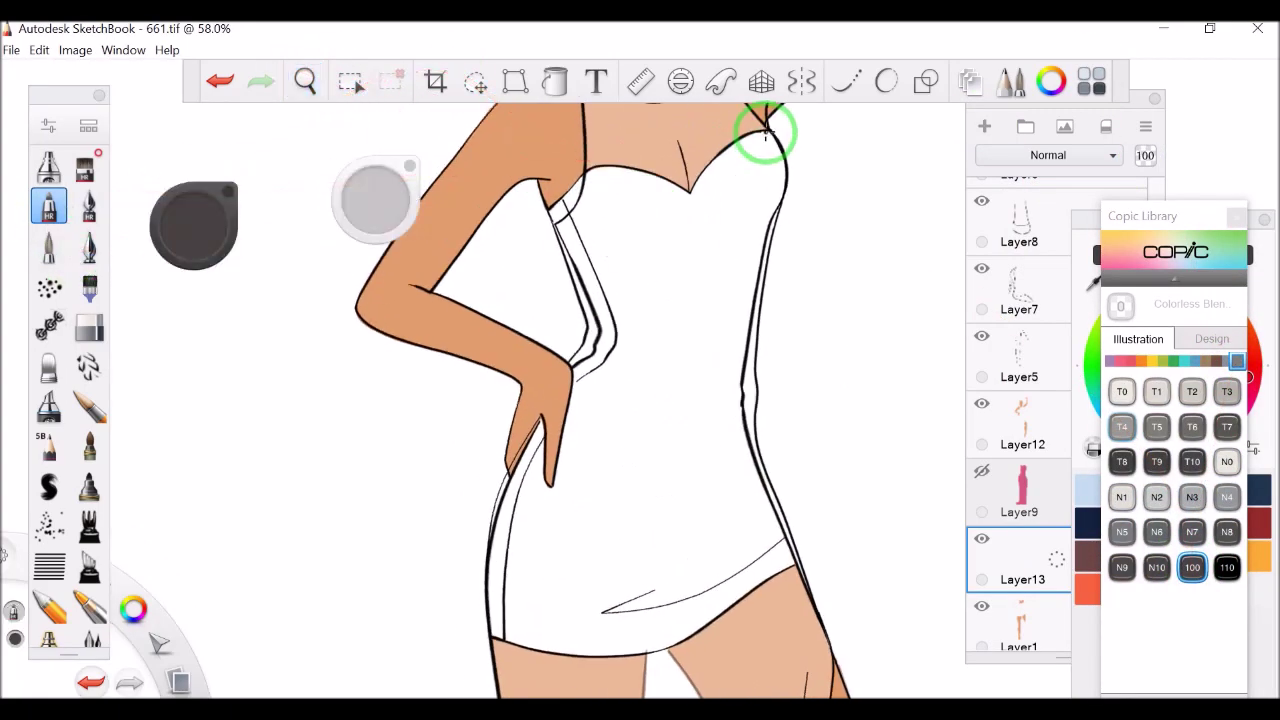
{"action": "left_click", "coordinate": [846, 81]}
{"action": "left_click", "coordinate": [220, 81]}
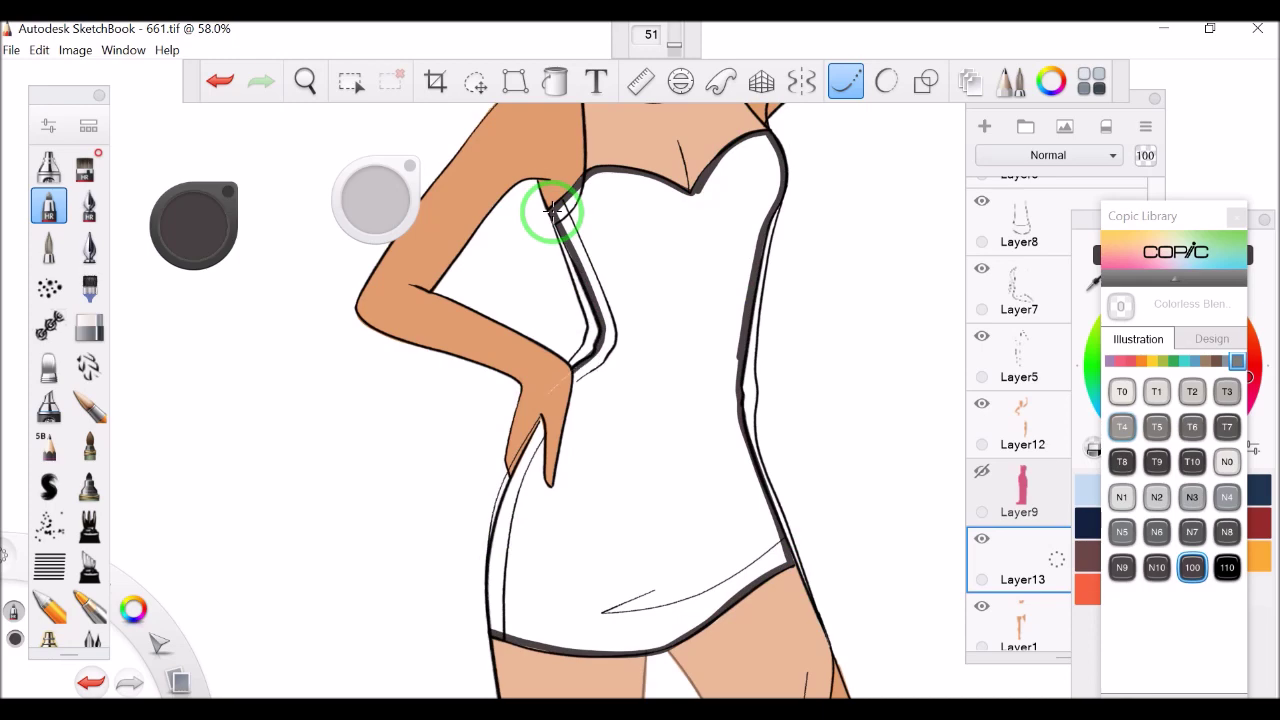
{"action": "left_click", "coordinate": [651, 229]}
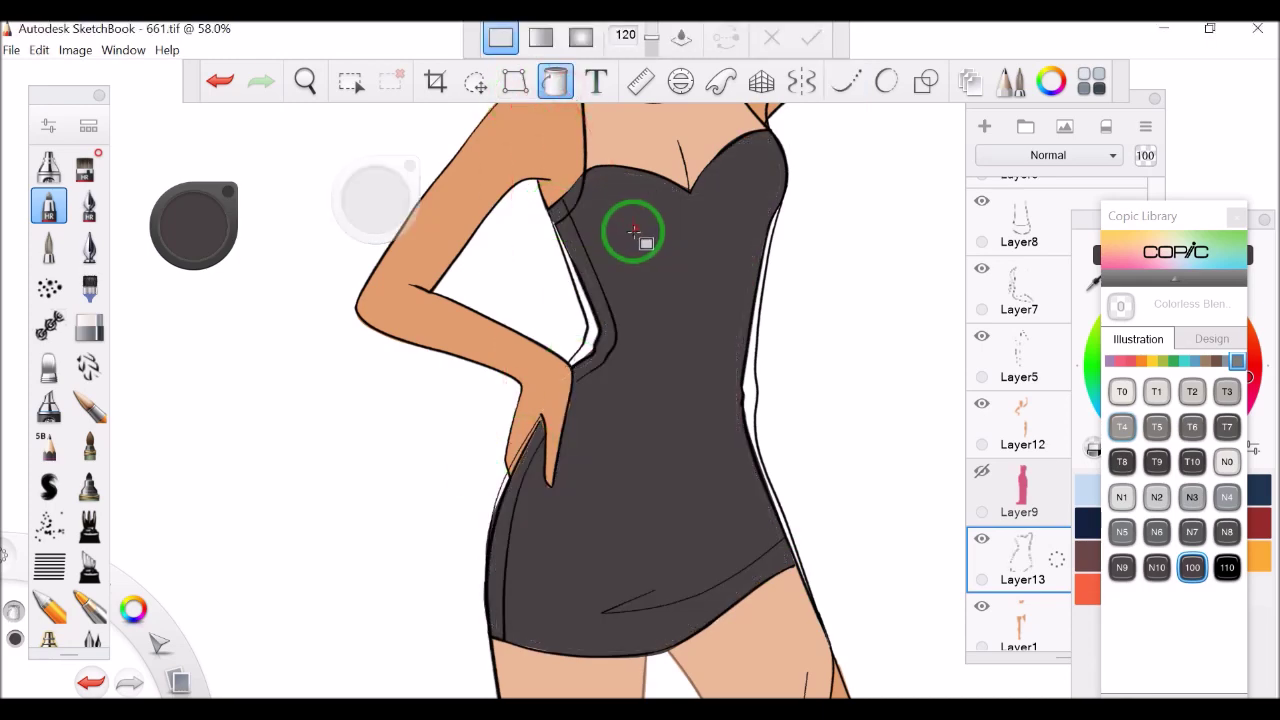
- Show the crimson gown on Layer9 again and lower that layer's opacity to 63
{"action": "left_click", "coordinate": [305, 82]}
{"action": "left_click", "coordinate": [981, 471]}
{"action": "left_click_drag", "start_coordinate": [1130, 480], "coordinate": [1110, 484]}
{"action": "left_click_drag", "start_coordinate": [557, 300], "coordinate": [557, 160]}
{"action": "left_click", "coordinate": [1055, 708]}
{"action": "left_click", "coordinate": [1033, 638]}
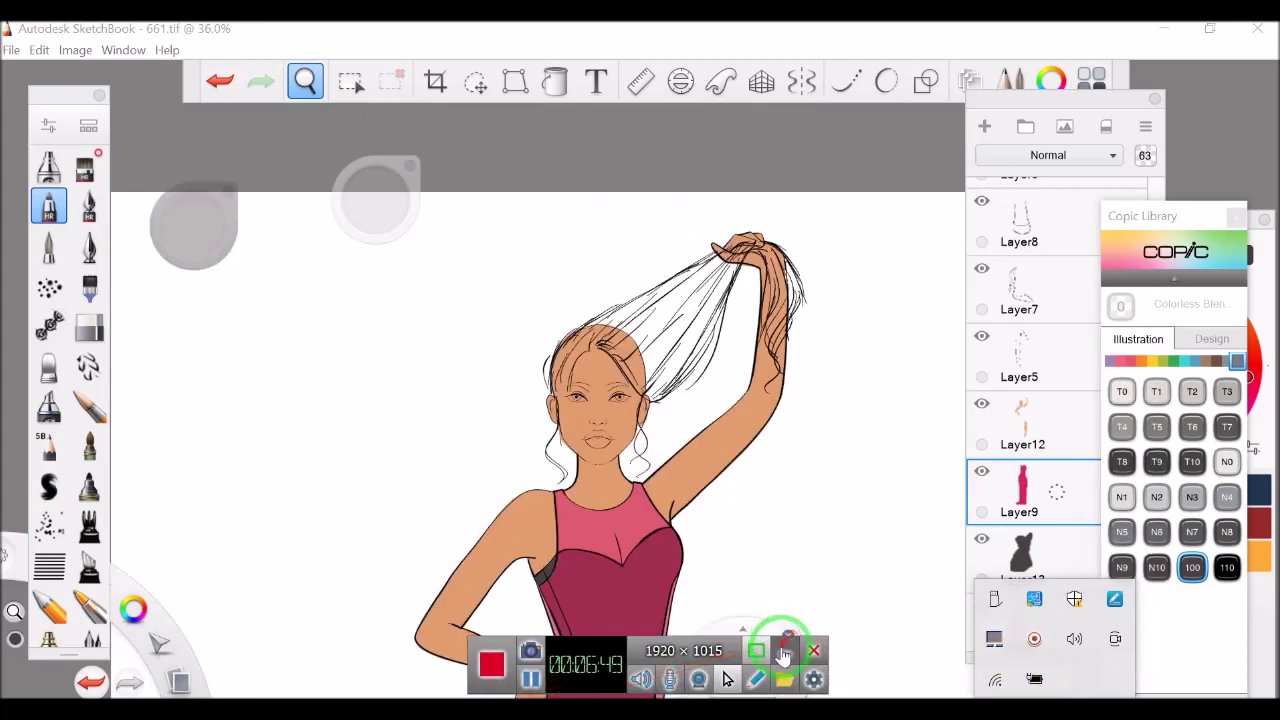
- Add a layer above Layer10, then outline the pulled-up hair in dark gray 100 and fill it
{"action": "scroll", "coordinate": [1143, 334], "scroll_direction": "up", "scroll_amount": 5}
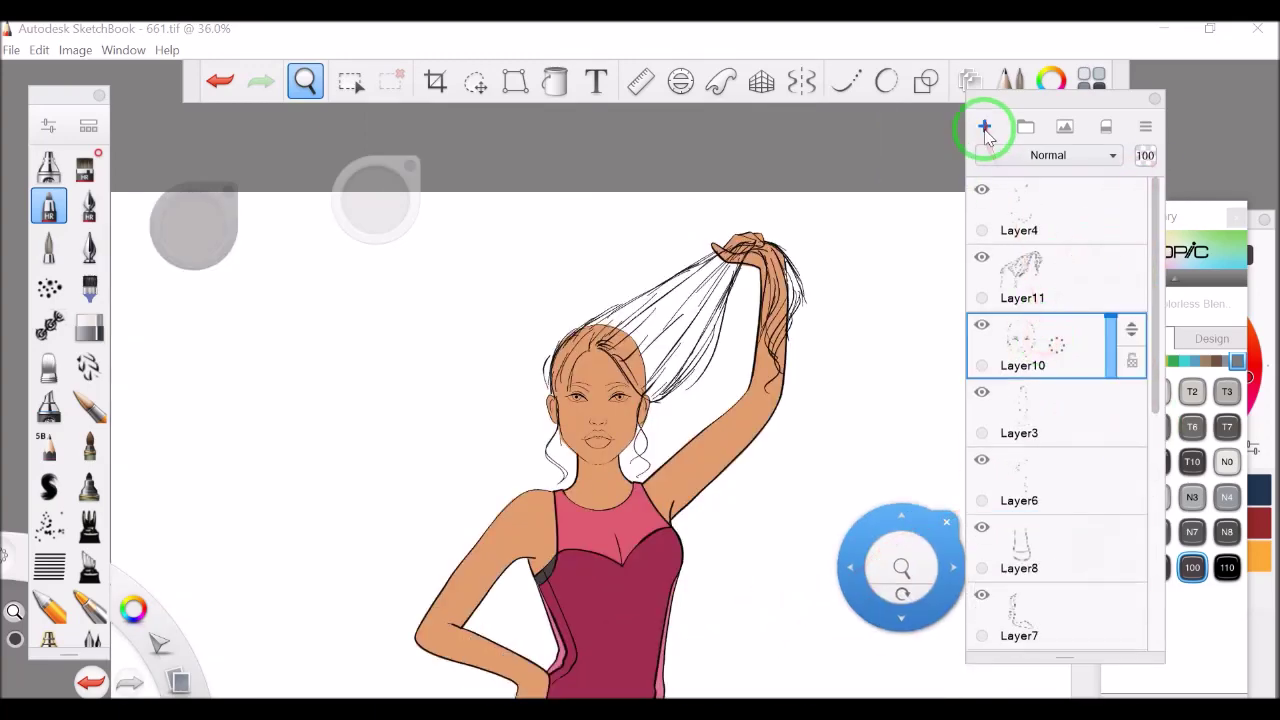
{"action": "left_click", "coordinate": [985, 126]}
{"action": "scroll", "coordinate": [662, 307], "scroll_direction": "up", "scroll_amount": 2}
{"action": "scroll", "coordinate": [662, 307], "scroll_direction": "up", "scroll_amount": 1}
{"action": "left_click_drag", "start_coordinate": [193, 225], "coordinate": [343, 266]}
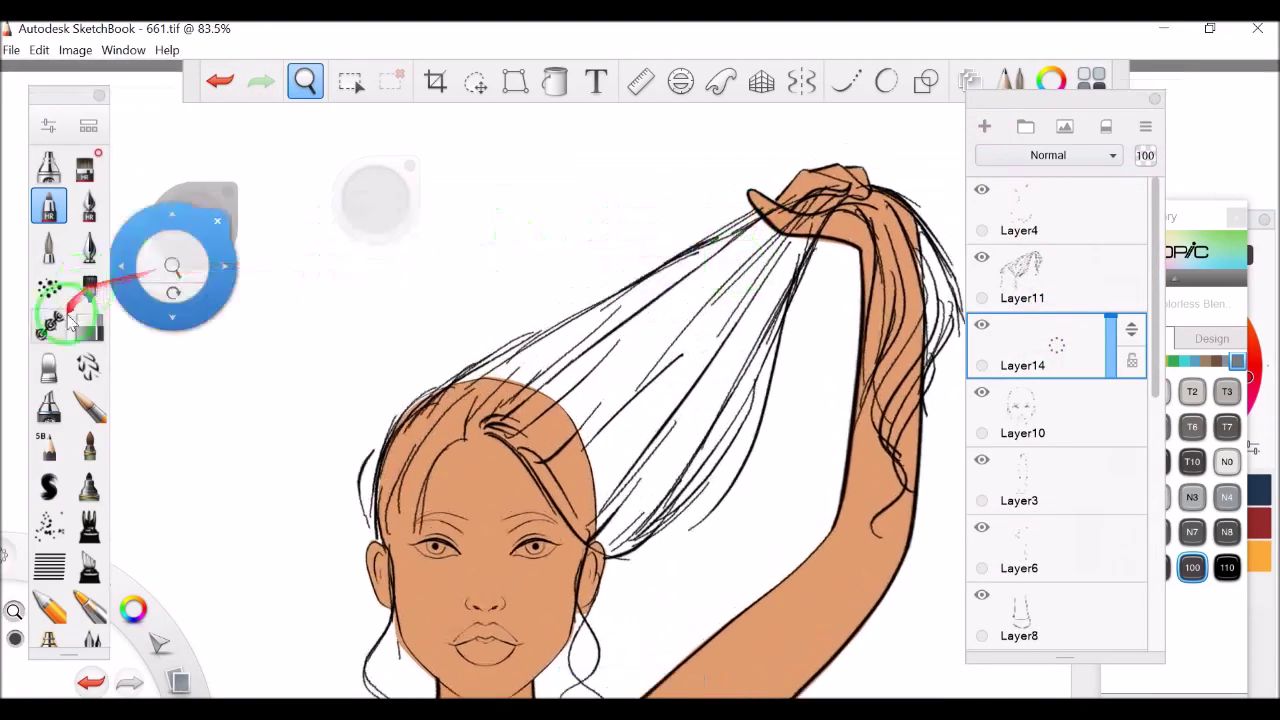
{"action": "left_click", "coordinate": [845, 81]}
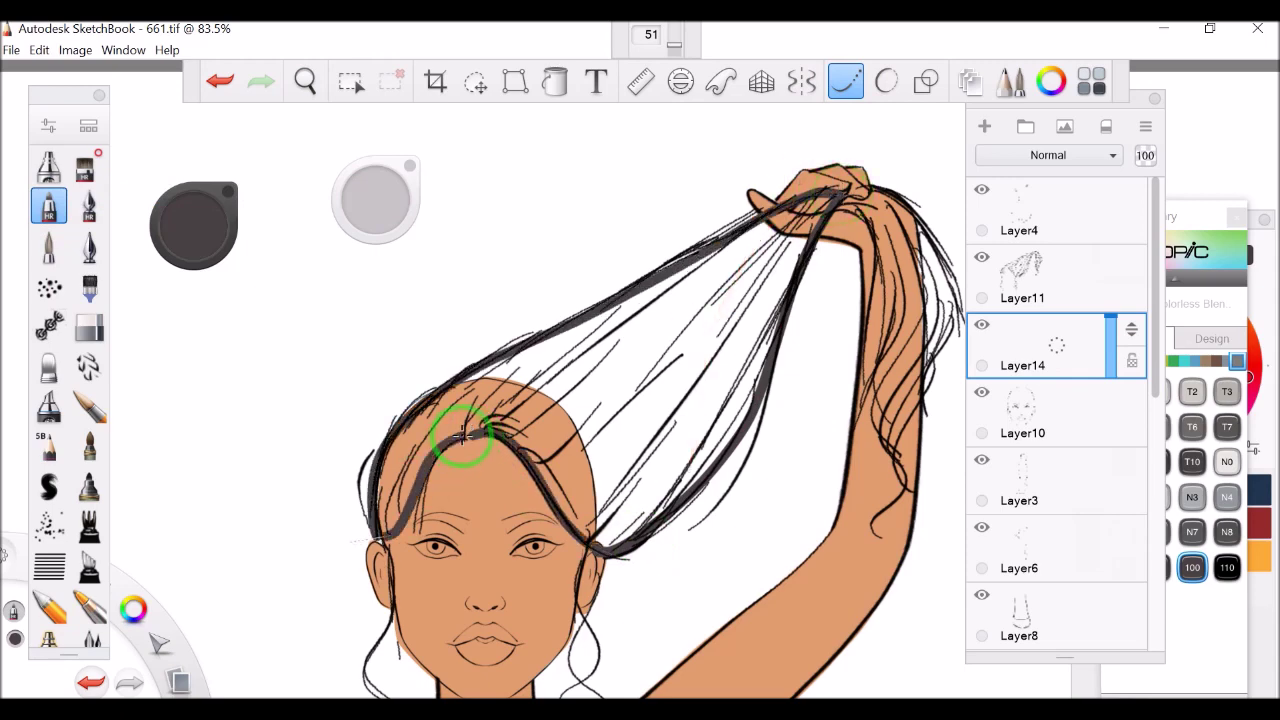
{"action": "left_click", "coordinate": [555, 81]}
{"action": "left_click", "coordinate": [600, 330]}
- Paint the wavy hair hanging down from the raised hand in dark gray on Layer14
{"action": "left_click", "coordinate": [305, 81]}
{"action": "scroll", "coordinate": [720, 250], "scroll_direction": "up", "scroll_amount": 3}
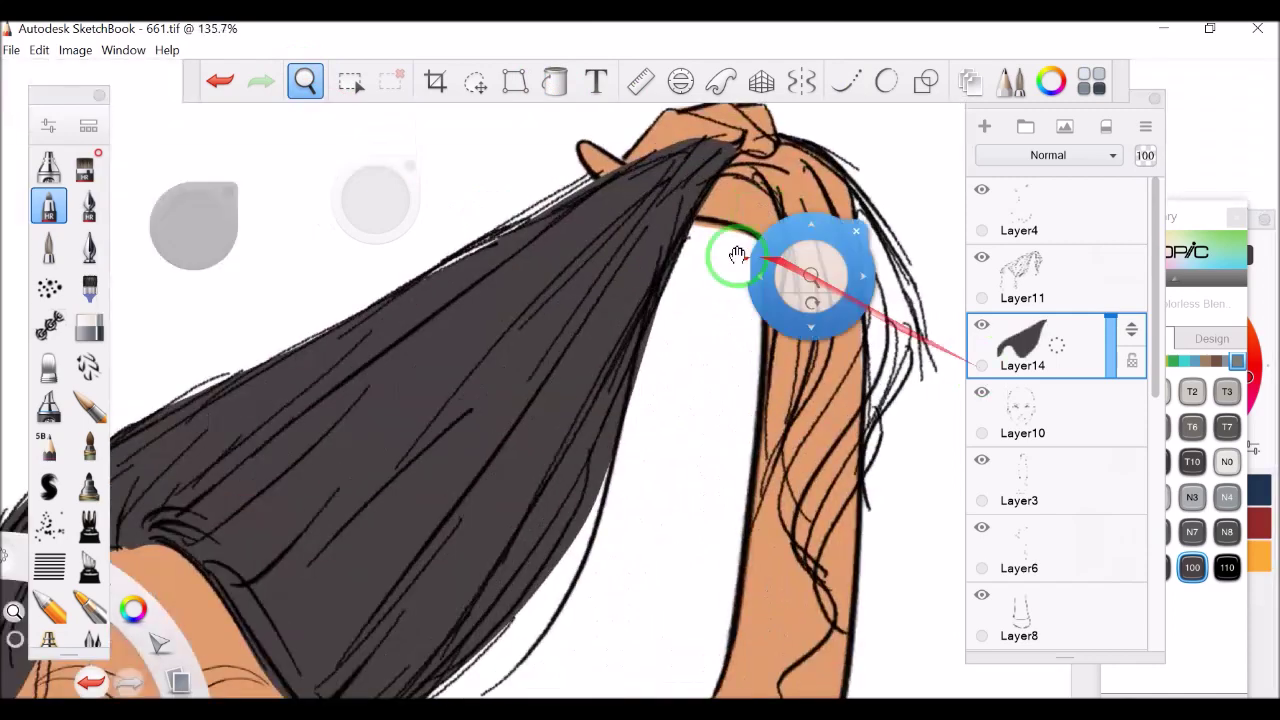
{"action": "left_click", "coordinate": [885, 81]}
{"action": "mouse_move", "coordinate": [728, 168]}
{"action": "left_mouse_down"}
{"action": "mouse_move", "coordinate": [868, 455]}
{"action": "mouse_move", "coordinate": [780, 690]}
{"action": "left_mouse_up"}
{"action": "left_click_drag", "start_coordinate": [700, 190], "coordinate": [745, 655]}
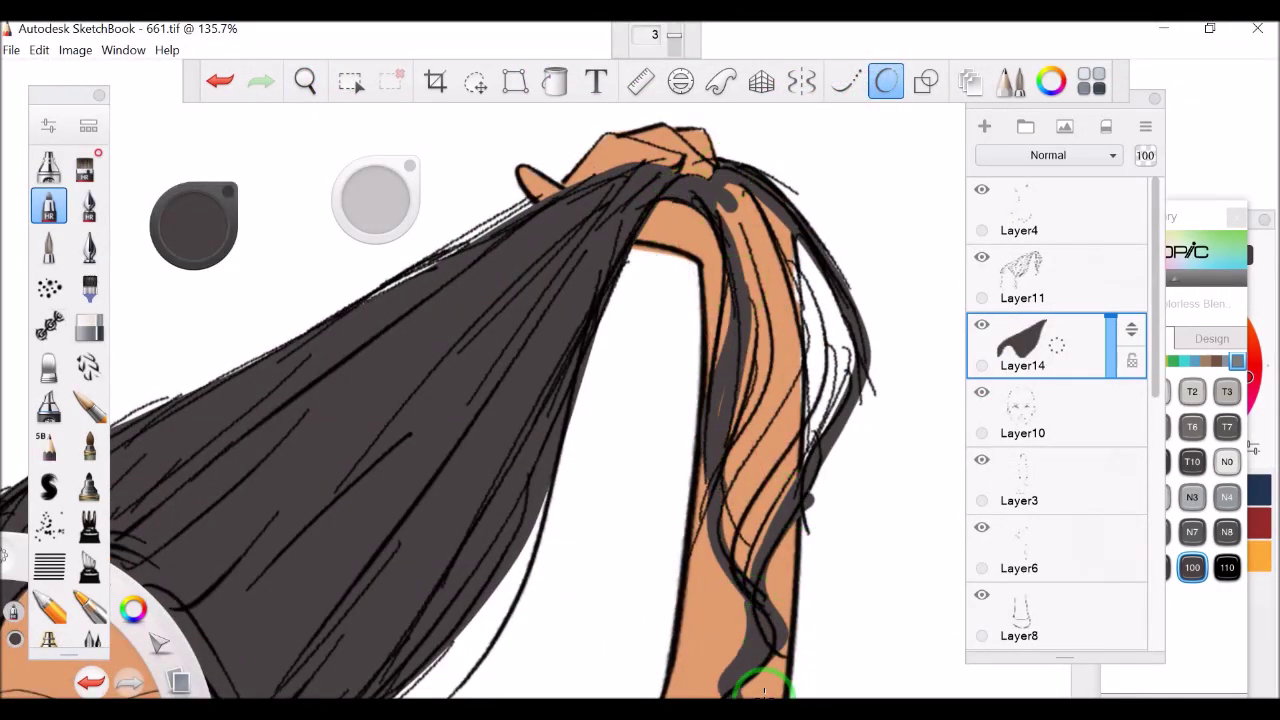
{"action": "left_click", "coordinate": [305, 81]}
- Lock Layer14's transparency and shade the hair near the hand and along its lower edge with black 110
{"action": "left_click_drag", "start_coordinate": [586, 286], "coordinate": [1133, 368]}
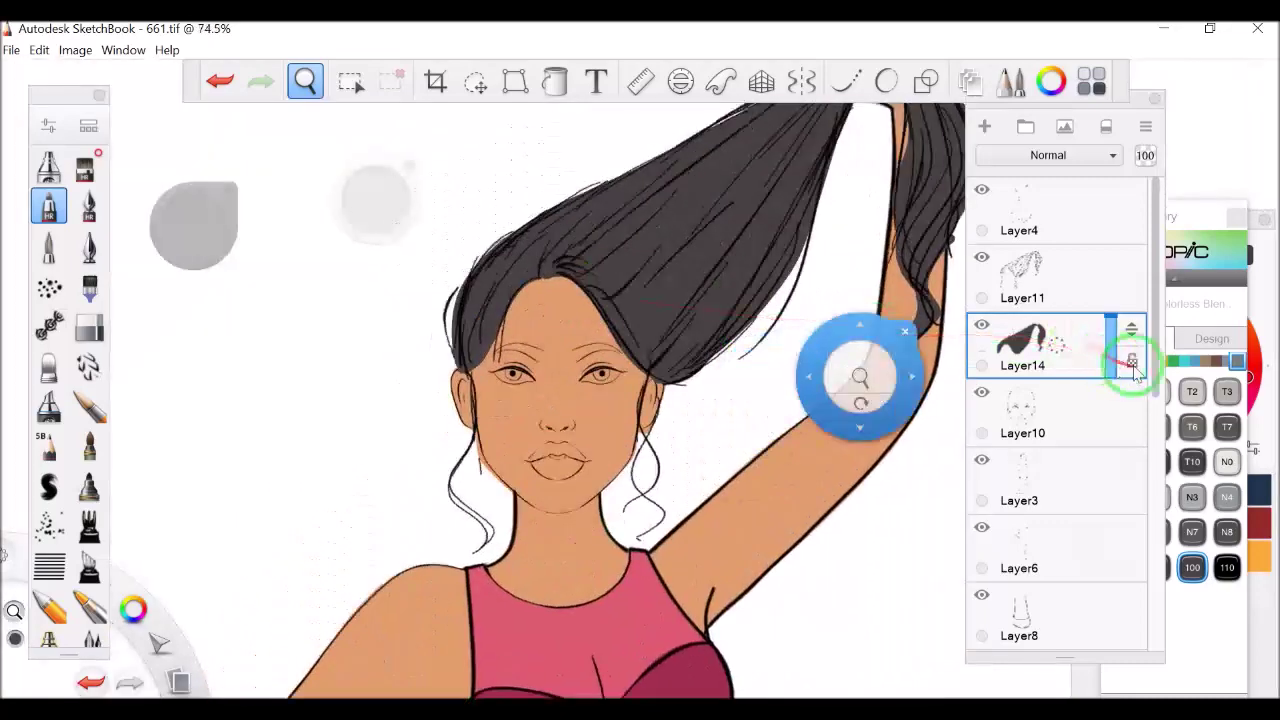
{"action": "left_click", "coordinate": [1227, 567]}
{"action": "left_click", "coordinate": [49, 287]}
{"action": "mouse_move", "coordinate": [305, 81]}
{"action": "left_mouse_down"}
{"action": "mouse_move", "coordinate": [680, 349]}
{"action": "mouse_move", "coordinate": [886, 86]}
{"action": "left_mouse_up"}
{"action": "mouse_move", "coordinate": [845, 170]}
{"action": "left_mouse_down"}
{"action": "mouse_move", "coordinate": [795, 295]}
{"action": "mouse_move", "coordinate": [745, 300]}
{"action": "mouse_move", "coordinate": [700, 255]}
{"action": "left_mouse_up"}
{"action": "left_click_drag", "start_coordinate": [789, 200], "coordinate": [752, 358]}
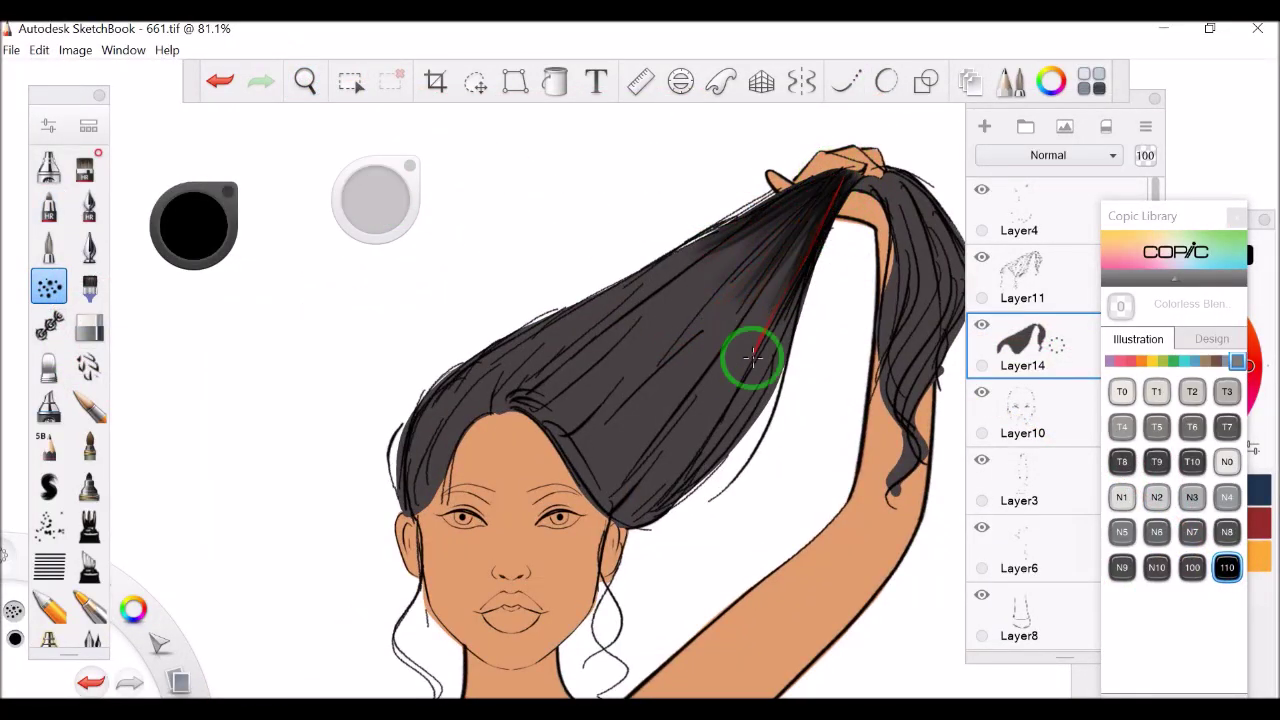
{"action": "left_click_drag", "start_coordinate": [868, 210], "coordinate": [909, 266]}
{"action": "mouse_move", "coordinate": [836, 244]}
{"action": "left_mouse_down"}
{"action": "mouse_move", "coordinate": [732, 430]}
{"action": "mouse_move", "coordinate": [610, 497]}
{"action": "left_mouse_up"}
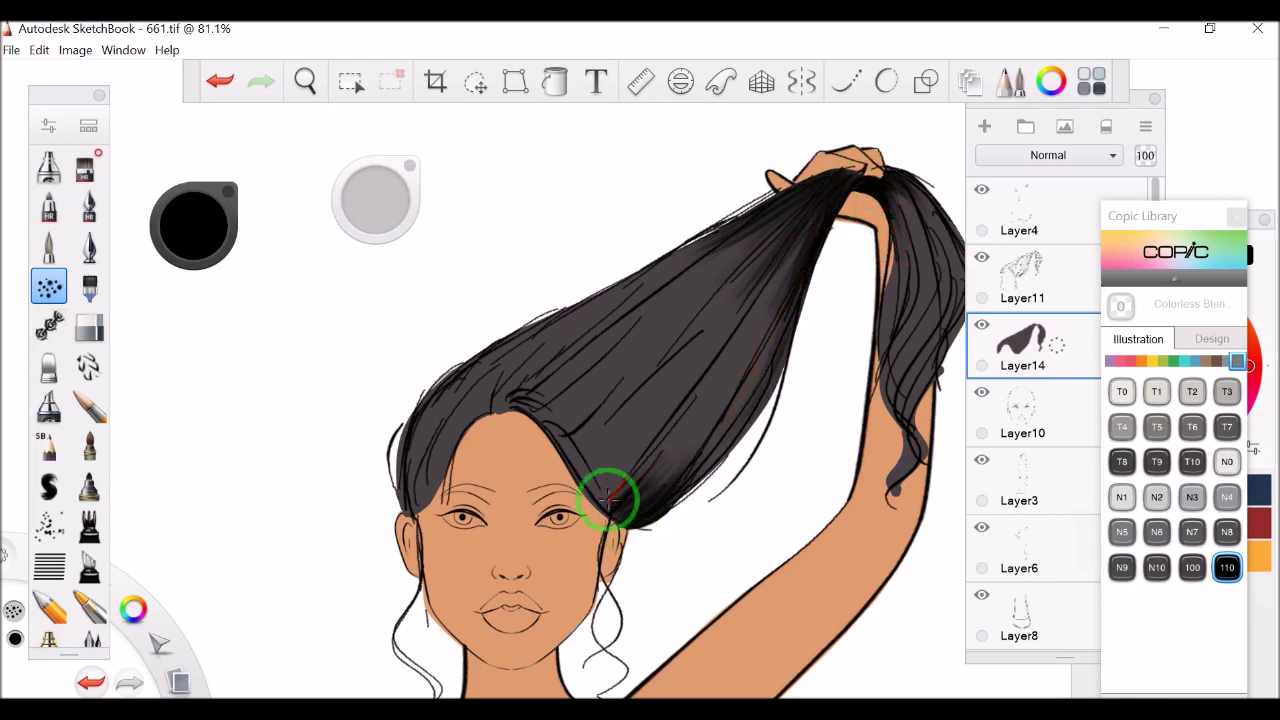
- Darken the hairline and the hanging hair with black strokes along the strands, leaving gray highlights, and undo the last stroke
{"action": "mouse_move", "coordinate": [510, 408]}
{"action": "left_mouse_down"}
{"action": "mouse_move", "coordinate": [617, 457]}
{"action": "mouse_move", "coordinate": [711, 443]}
{"action": "mouse_move", "coordinate": [763, 320]}
{"action": "mouse_move", "coordinate": [595, 443]}
{"action": "mouse_move", "coordinate": [686, 343]}
{"action": "mouse_move", "coordinate": [557, 434]}
{"action": "mouse_move", "coordinate": [517, 400]}
{"action": "mouse_move", "coordinate": [755, 225]}
{"action": "mouse_move", "coordinate": [743, 209]}
{"action": "mouse_move", "coordinate": [457, 449]}
{"action": "mouse_move", "coordinate": [450, 427]}
{"action": "mouse_move", "coordinate": [423, 463]}
{"action": "mouse_move", "coordinate": [497, 409]}
{"action": "mouse_move", "coordinate": [494, 374]}
{"action": "mouse_move", "coordinate": [498, 407]}
{"action": "mouse_move", "coordinate": [551, 434]}
{"action": "mouse_move", "coordinate": [474, 403]}
{"action": "mouse_move", "coordinate": [429, 449]}
{"action": "mouse_move", "coordinate": [543, 457]}
{"action": "mouse_move", "coordinate": [634, 503]}
{"action": "mouse_move", "coordinate": [891, 177]}
{"action": "mouse_move", "coordinate": [909, 257]}
{"action": "mouse_move", "coordinate": [358, 70]}
{"action": "left_mouse_up"}
{"action": "scroll", "coordinate": [657, 223], "scroll_direction": "down", "scroll_amount": 5}
{"action": "scroll", "coordinate": [831, 251], "scroll_direction": "up", "scroll_amount": 5}
{"action": "mouse_move", "coordinate": [831, 251]}
{"action": "left_mouse_down"}
{"action": "mouse_move", "coordinate": [809, 329]}
{"action": "mouse_move", "coordinate": [906, 507]}
{"action": "left_mouse_up"}
{"action": "left_click_drag", "start_coordinate": [375, 200], "coordinate": [380, 189]}
{"action": "key", "text": "ctrl+z"}
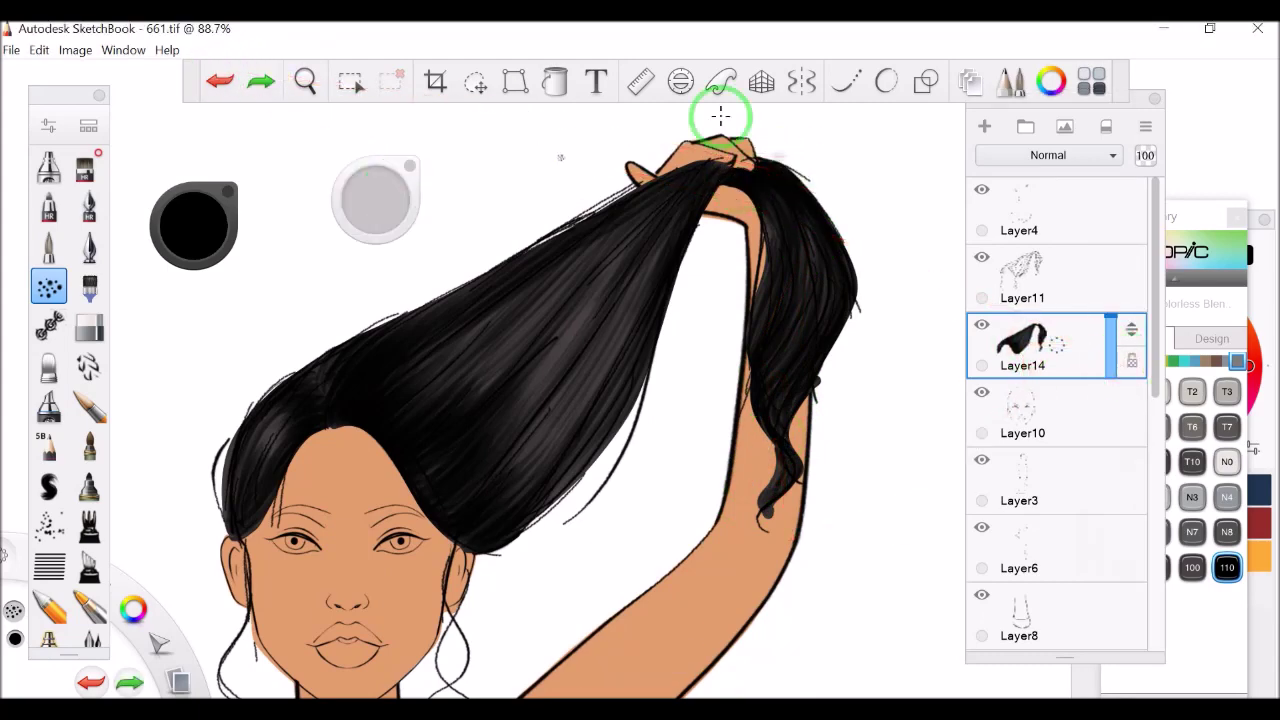
- Add loose black strands along the outer edges of the stretched hair and down the hanging waves
{"action": "mouse_move", "coordinate": [745, 152]}
{"action": "left_mouse_down"}
{"action": "mouse_move", "coordinate": [793, 180]}
{"action": "mouse_move", "coordinate": [752, 382]}
{"action": "mouse_move", "coordinate": [730, 180]}
{"action": "mouse_move", "coordinate": [757, 327]}
{"action": "left_mouse_up"}
{"action": "mouse_move", "coordinate": [777, 199]}
{"action": "left_mouse_down"}
{"action": "mouse_move", "coordinate": [728, 228]}
{"action": "mouse_move", "coordinate": [751, 181]}
{"action": "left_mouse_up"}
{"action": "mouse_move", "coordinate": [650, 356]}
{"action": "left_mouse_down"}
{"action": "mouse_move", "coordinate": [634, 400]}
{"action": "mouse_move", "coordinate": [721, 165]}
{"action": "left_mouse_up"}
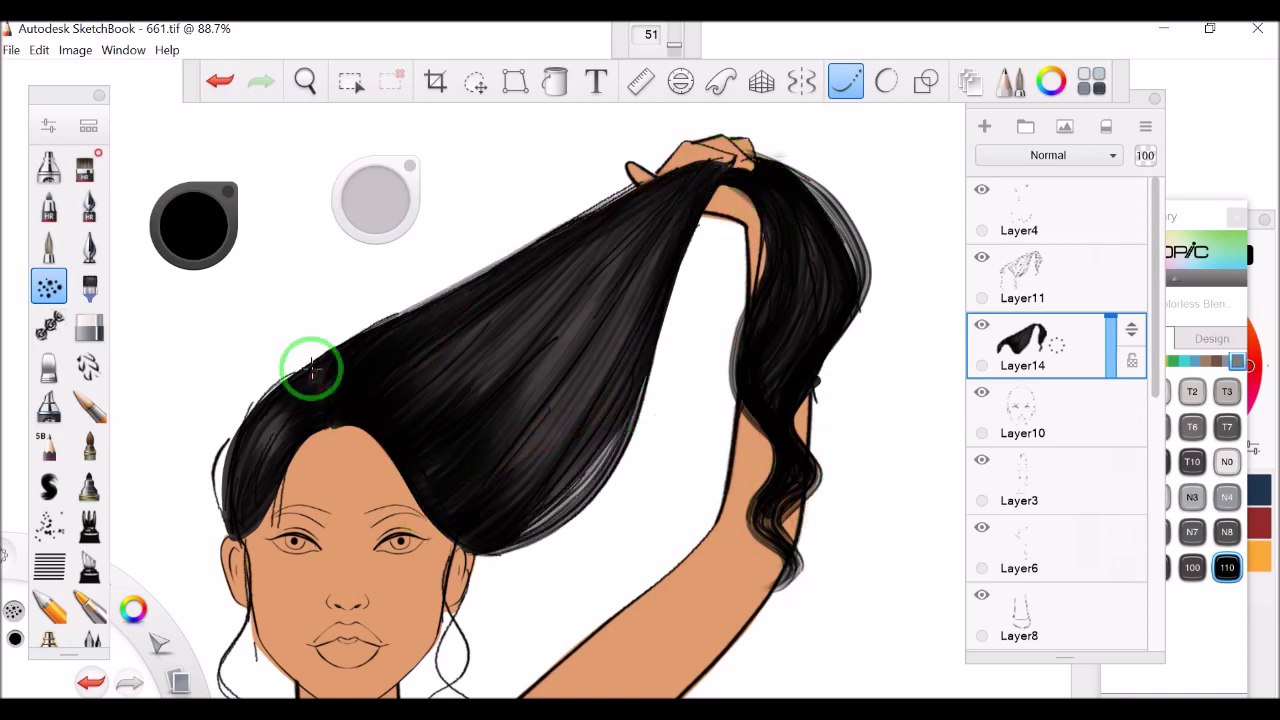
{"action": "left_click_drag", "start_coordinate": [312, 370], "coordinate": [863, 199]}
- Paint wispy black hair around the ears and wavy tendrils down both sides of the face
{"action": "left_click", "coordinate": [306, 80]}
{"action": "left_click_drag", "start_coordinate": [366, 191], "coordinate": [849, 80]}
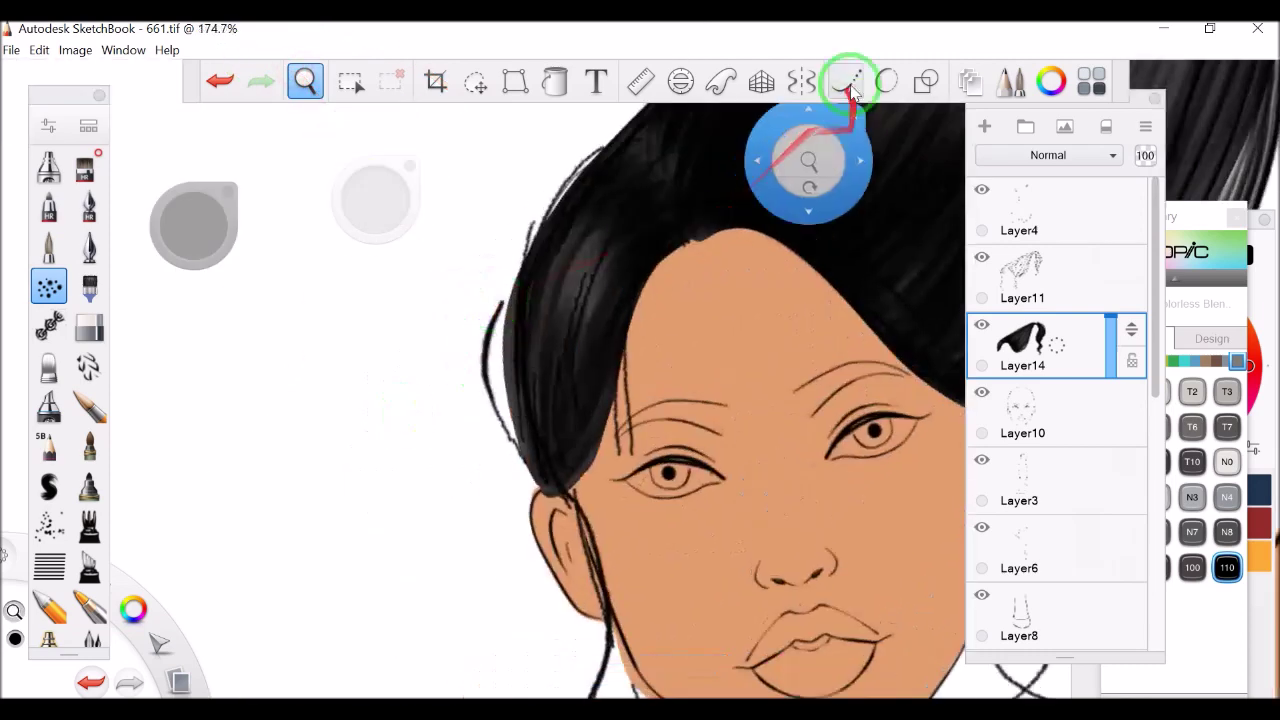
{"action": "left_click_drag", "start_coordinate": [614, 680], "coordinate": [586, 457]}
{"action": "key", "text": "space"}
{"action": "left_click_drag", "start_coordinate": [955, 558], "coordinate": [620, 399]}
{"action": "mouse_move", "coordinate": [606, 214]}
{"action": "left_mouse_down"}
{"action": "mouse_move", "coordinate": [663, 329]}
{"action": "mouse_move", "coordinate": [700, 560]}
{"action": "left_mouse_up"}
{"action": "left_click_drag", "start_coordinate": [634, 243], "coordinate": [720, 630]}
{"action": "left_click_drag", "start_coordinate": [253, 345], "coordinate": [300, 680]}
{"action": "mouse_move", "coordinate": [706, 277]}
{"action": "left_mouse_down"}
{"action": "mouse_move", "coordinate": [640, 246]}
{"action": "mouse_move", "coordinate": [790, 147]}
{"action": "left_mouse_up"}
- Choose a different brush and draw fine flyaway strands along the stretched hair up to the hand
{"action": "left_click", "coordinate": [305, 81]}
{"action": "left_click_drag", "start_coordinate": [500, 351], "coordinate": [590, 260]}
{"action": "left_click", "coordinate": [49, 486]}
{"action": "left_click", "coordinate": [845, 81]}
{"action": "left_click_drag", "start_coordinate": [545, 325], "coordinate": [672, 172]}
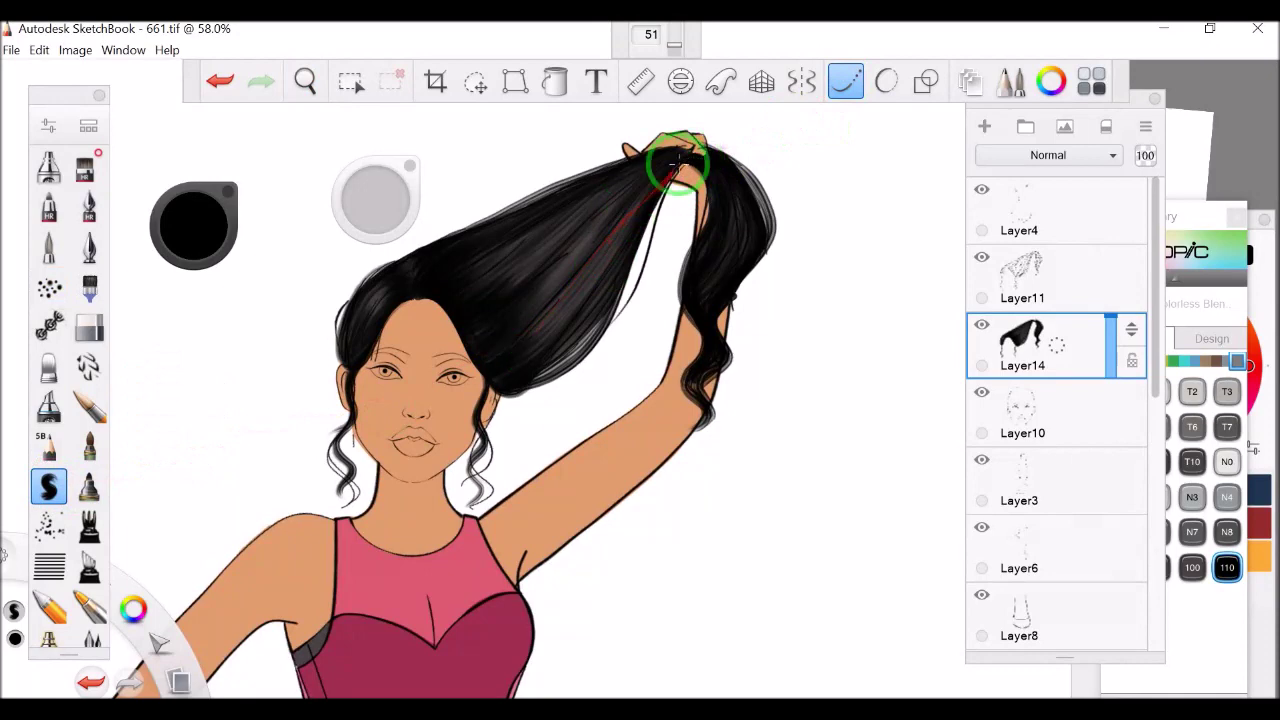
{"action": "left_click_drag", "start_coordinate": [443, 205], "coordinate": [684, 150]}
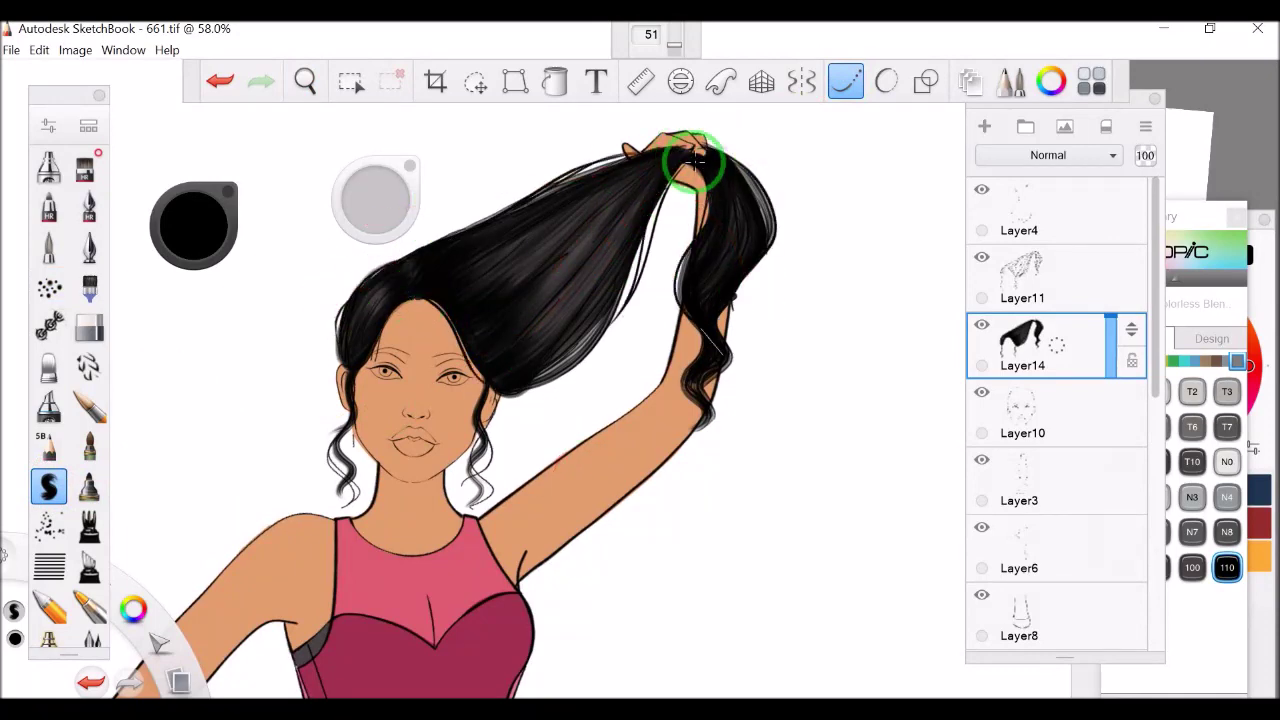
- Erase the hair lines and black hair color that overlap the raised hand on Layer11 and Layer14
{"action": "left_click", "coordinate": [305, 81]}
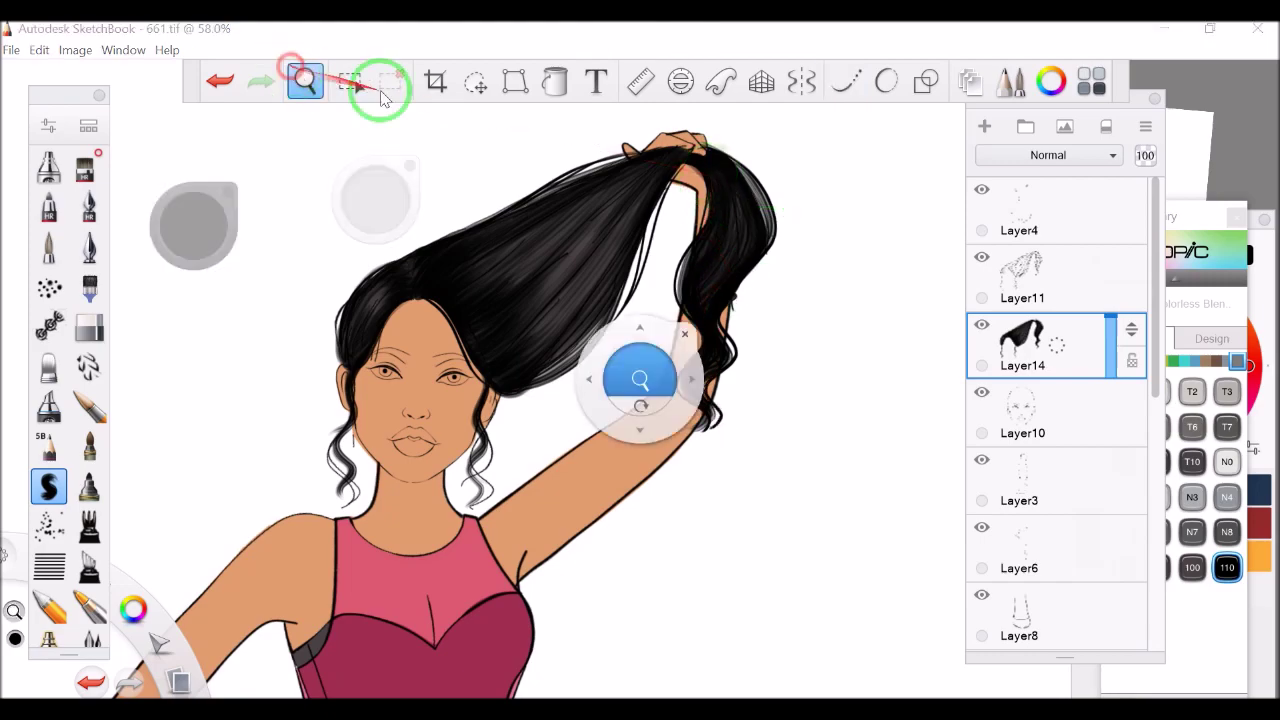
{"action": "left_click_drag", "start_coordinate": [560, 330], "coordinate": [786, 297]}
{"action": "left_click", "coordinate": [1022, 280]}
{"action": "left_click", "coordinate": [89, 327]}
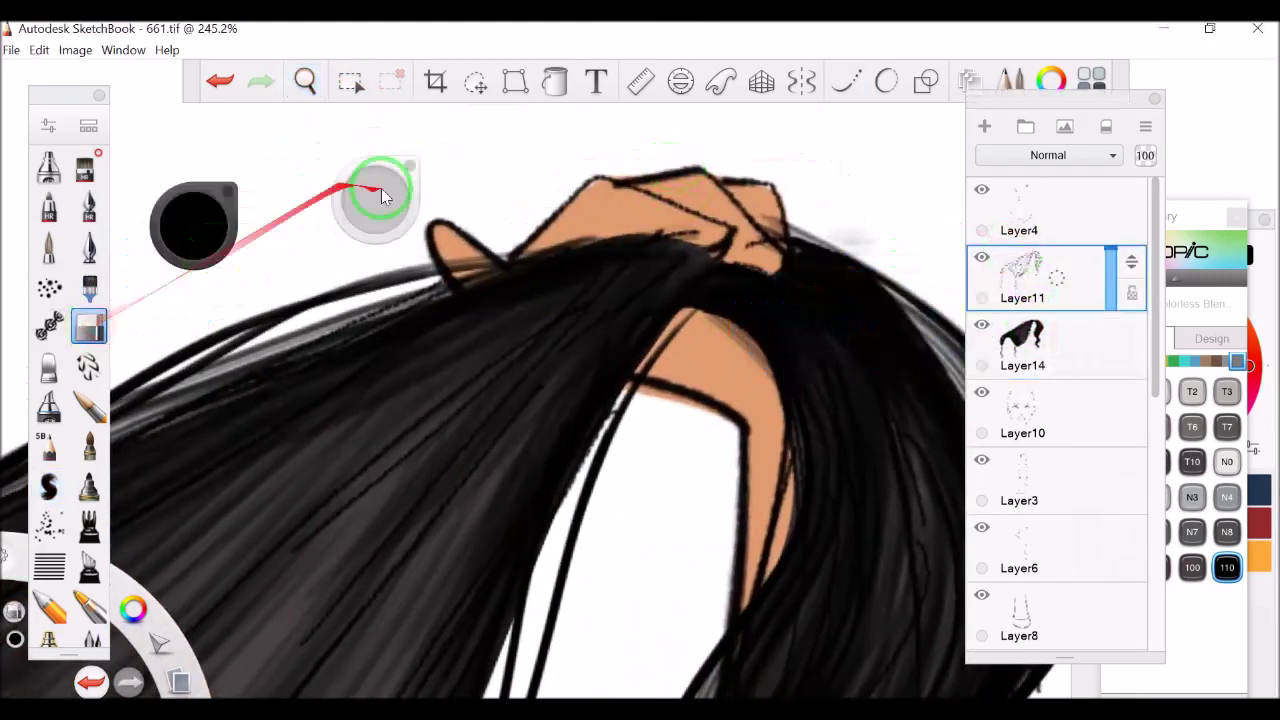
{"action": "left_click", "coordinate": [1034, 355]}
{"action": "mouse_move", "coordinate": [558, 237]}
{"action": "left_mouse_down"}
{"action": "mouse_move", "coordinate": [700, 214]}
{"action": "mouse_move", "coordinate": [586, 286]}
{"action": "mouse_move", "coordinate": [606, 263]}
{"action": "mouse_move", "coordinate": [567, 308]}
{"action": "mouse_move", "coordinate": [1108, 300]}
{"action": "left_mouse_up"}
{"action": "left_click", "coordinate": [1040, 358]}
{"action": "left_click_drag", "start_coordinate": [600, 240], "coordinate": [51, 294]}
- Erase the skin tone inside both eyes and the gap between the lips on Layer12 with a small eraser
{"action": "left_click_drag", "start_coordinate": [193, 225], "coordinate": [224, 200]}
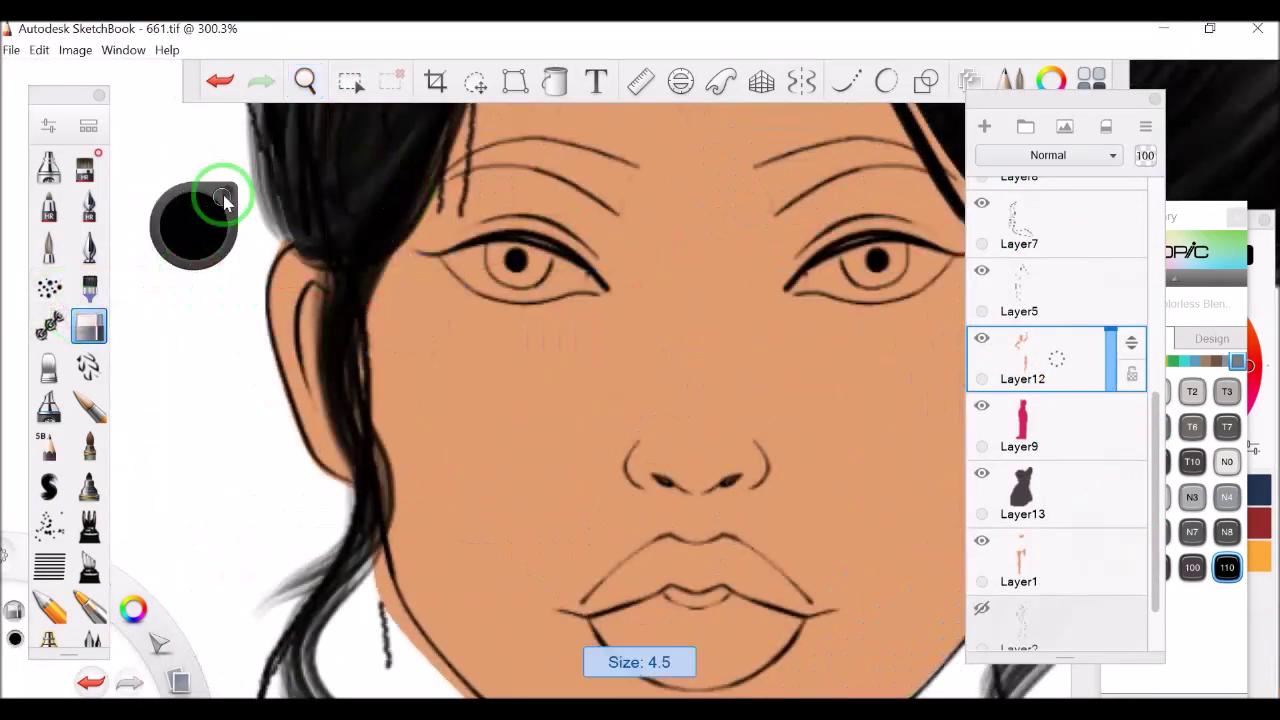
{"action": "left_click_drag", "start_coordinate": [500, 244], "coordinate": [450, 257]}
{"action": "mouse_move", "coordinate": [588, 280]}
{"action": "left_mouse_down"}
{"action": "mouse_move", "coordinate": [470, 285]}
{"action": "mouse_move", "coordinate": [487, 263]}
{"action": "left_mouse_up"}
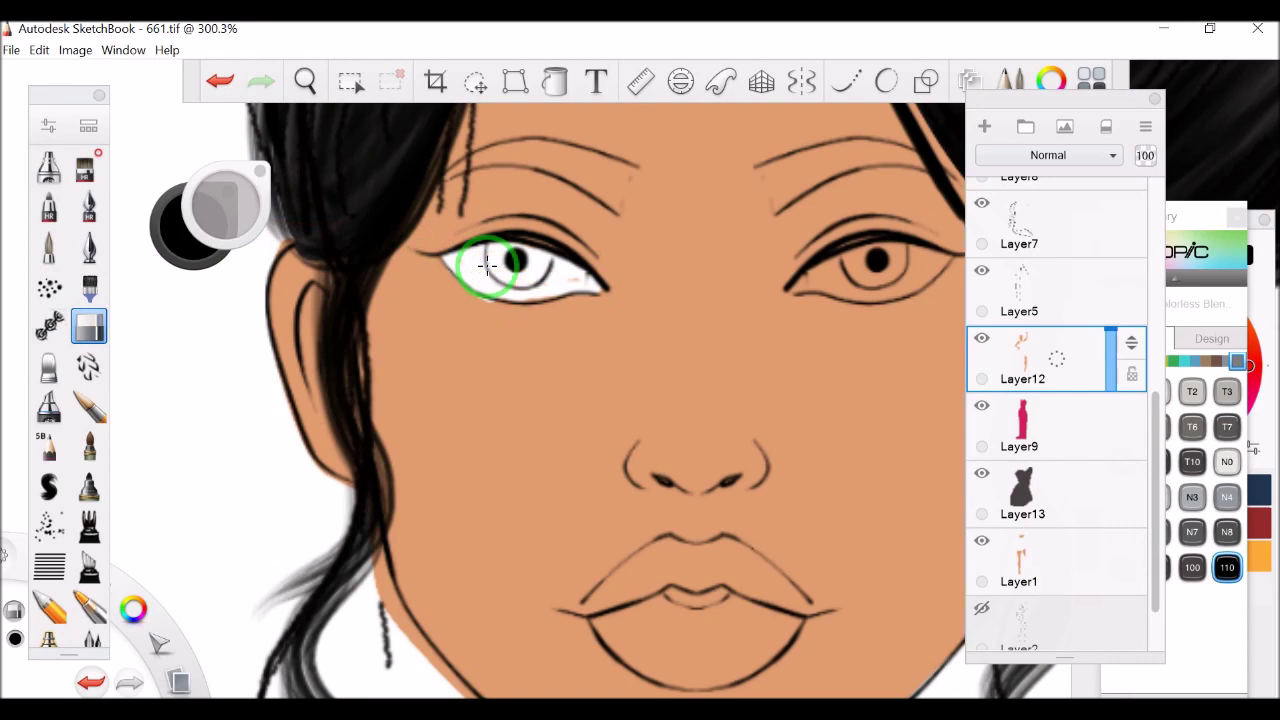
{"action": "left_click_drag", "start_coordinate": [709, 586], "coordinate": [714, 592]}
{"action": "left_click_drag", "start_coordinate": [686, 309], "coordinate": [375, 148]}
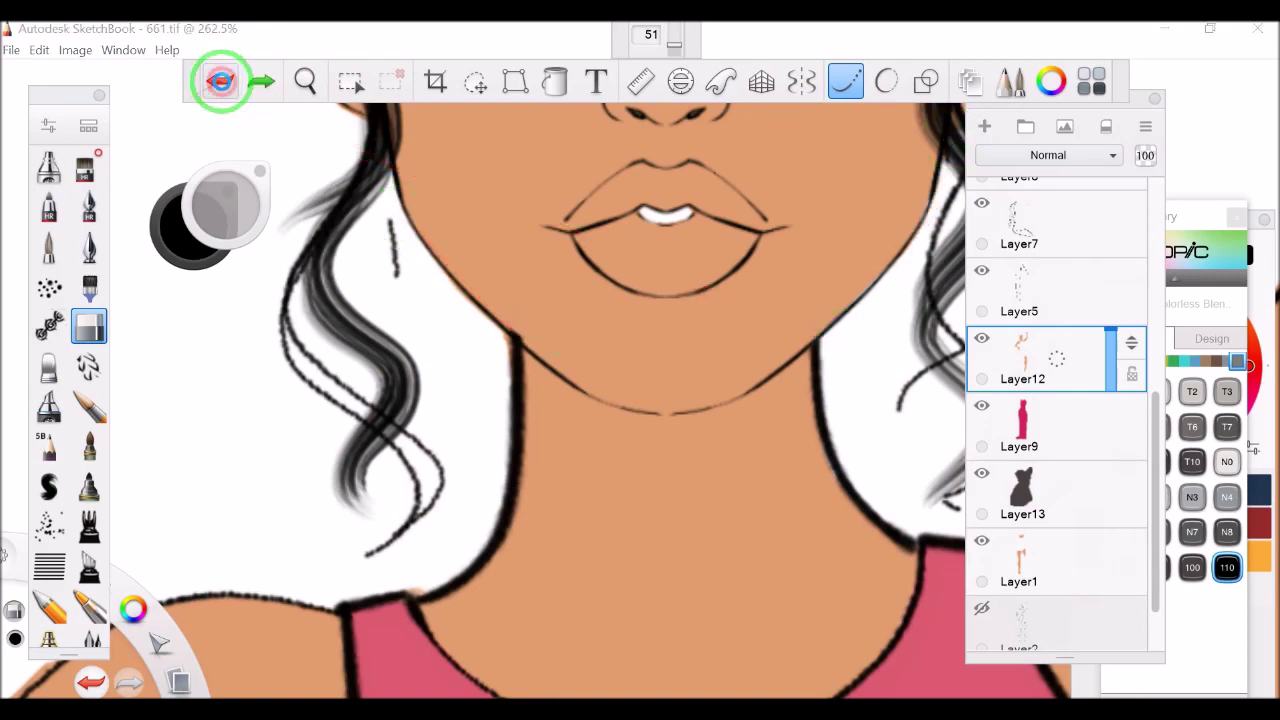
- Lock Layer12's transparency and shade the eyelids and both sides of the nose in burnt orange
{"action": "key", "text": "space"}
{"action": "left_click_drag", "start_coordinate": [857, 334], "coordinate": [1068, 686]}
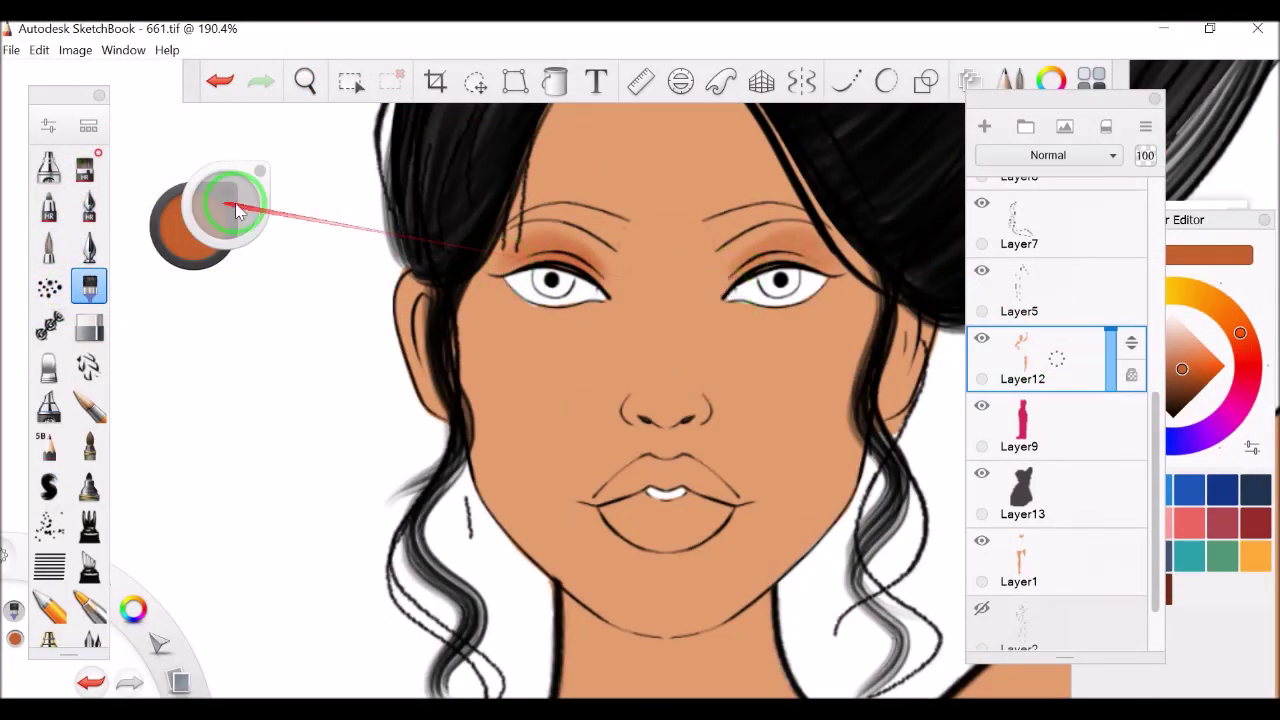
{"action": "left_click", "coordinate": [846, 80]}
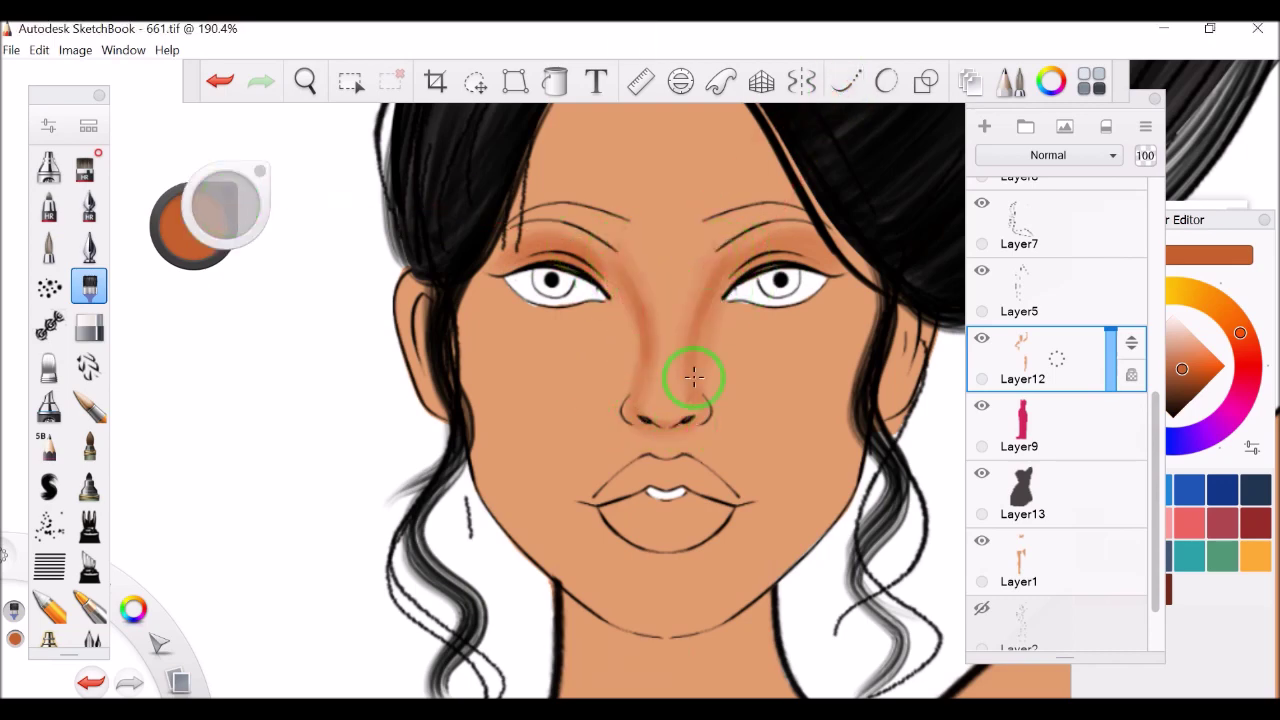
- Airbrush soft burnt-orange shading onto both cheeks
{"action": "left_click", "coordinate": [49, 165]}
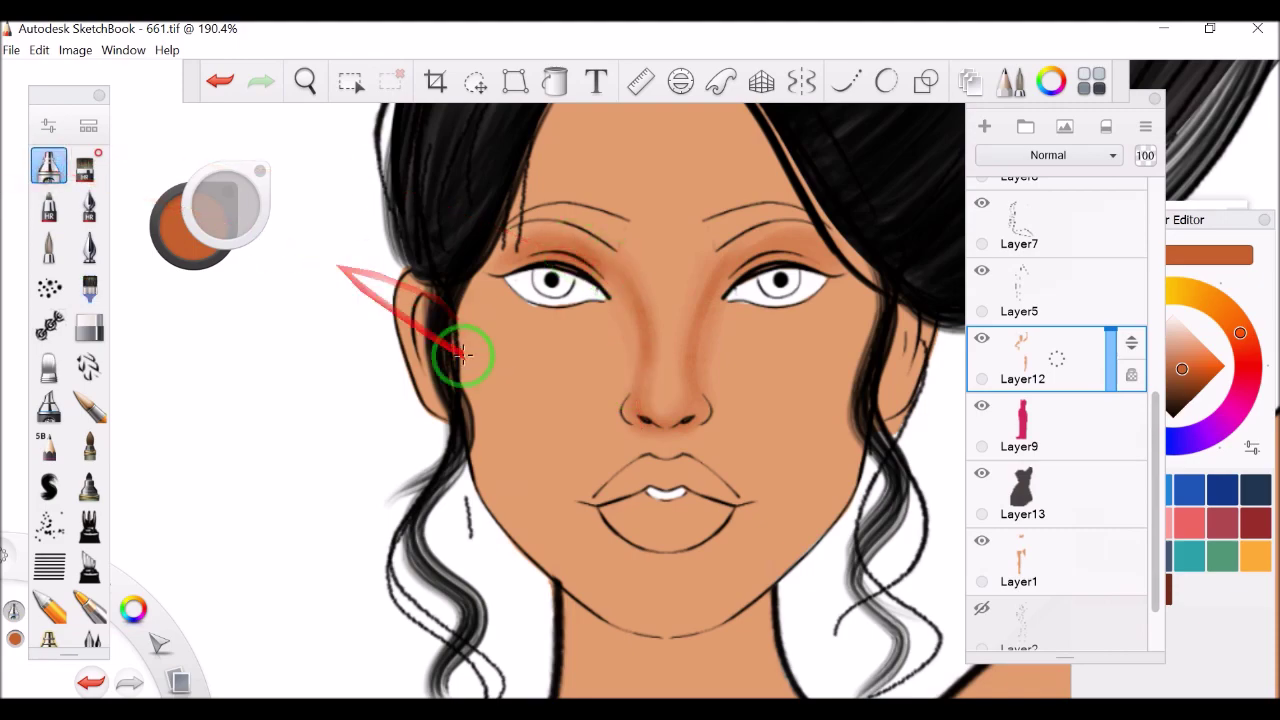
{"action": "left_click_drag", "start_coordinate": [490, 430], "coordinate": [463, 366]}
{"action": "left_click_drag", "start_coordinate": [840, 380], "coordinate": [825, 420]}
{"action": "mouse_move", "coordinate": [855, 300]}
{"action": "left_mouse_down"}
{"action": "mouse_move", "coordinate": [800, 440]}
{"action": "mouse_move", "coordinate": [663, 257]}
{"action": "left_mouse_up"}
- Shade the upper neck beneath the chin and jawline in burnt orange
{"action": "key", "text": "space"}
{"action": "mouse_move", "coordinate": [552, 194]}
{"action": "left_mouse_down"}
{"action": "mouse_move", "coordinate": [643, 277]}
{"action": "mouse_move", "coordinate": [700, 300]}
{"action": "left_mouse_up"}
{"action": "left_click_drag", "start_coordinate": [200, 217], "coordinate": [223, 200]}
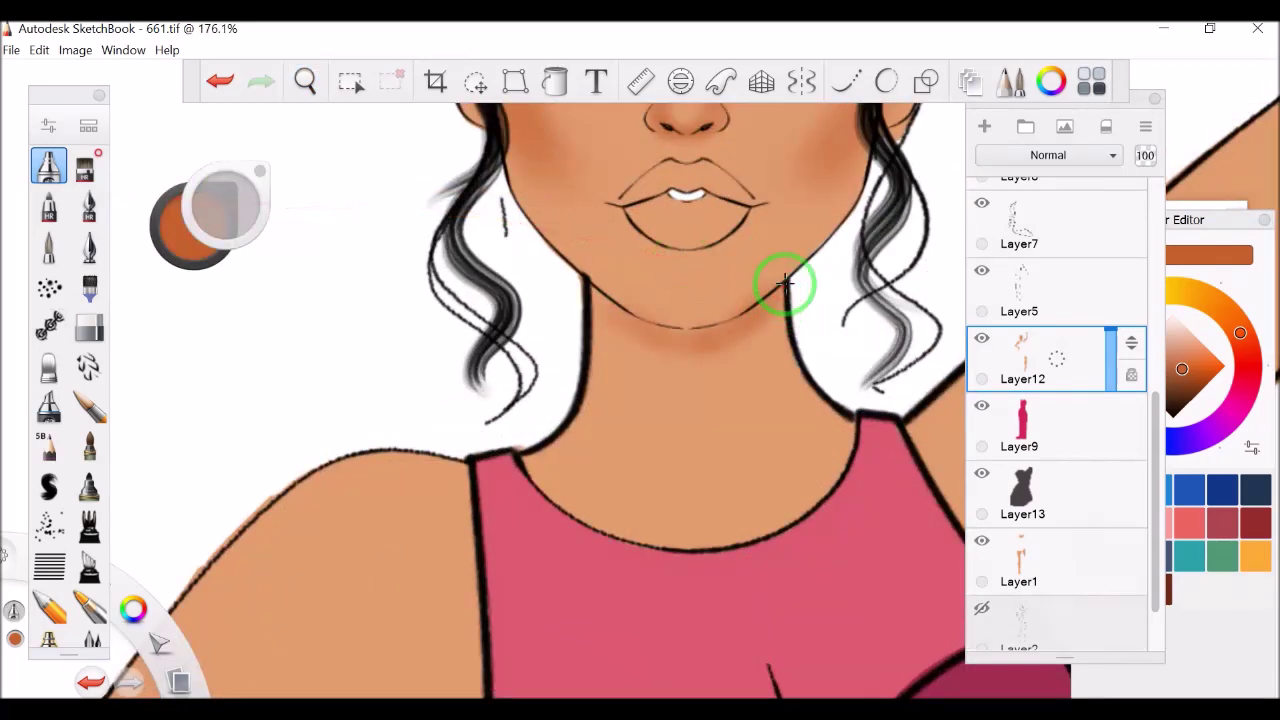
{"action": "left_click", "coordinate": [89, 287]}
{"action": "left_click", "coordinate": [845, 80]}
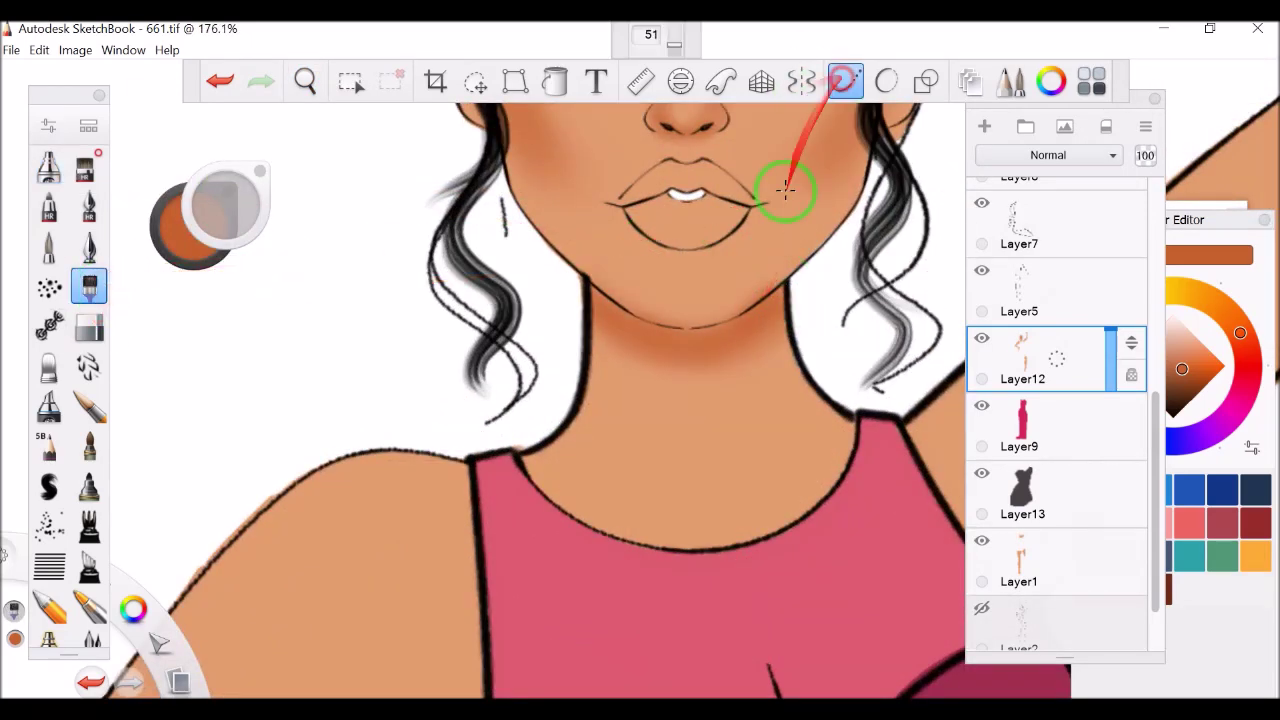
- Shade the neck tendons and the skin along the gown's neckline, redoing the first stroke
{"action": "mouse_move", "coordinate": [690, 505]}
{"action": "left_mouse_down"}
{"action": "mouse_move", "coordinate": [614, 349]}
{"action": "mouse_move", "coordinate": [683, 461]}
{"action": "mouse_move", "coordinate": [777, 323]}
{"action": "mouse_move", "coordinate": [774, 306]}
{"action": "left_mouse_up"}
{"action": "left_click", "coordinate": [220, 80]}
{"action": "mouse_move", "coordinate": [760, 530]}
{"action": "left_mouse_down"}
{"action": "mouse_move", "coordinate": [570, 525]}
{"action": "mouse_move", "coordinate": [529, 440]}
{"action": "left_mouse_up"}
{"action": "left_click_drag", "start_coordinate": [709, 500], "coordinate": [736, 432]}
{"action": "left_click_drag", "start_coordinate": [560, 460], "coordinate": [600, 310]}
{"action": "left_click_drag", "start_coordinate": [780, 290], "coordinate": [823, 470]}
{"action": "left_click_drag", "start_coordinate": [700, 530], "coordinate": [510, 440]}
- Shade the edges of the raised arm and of the bent arm in burnt orange
{"action": "left_click", "coordinate": [305, 80]}
{"action": "mouse_move", "coordinate": [600, 400]}
{"action": "left_mouse_down"}
{"action": "mouse_move", "coordinate": [772, 190]}
{"action": "mouse_move", "coordinate": [700, 200]}
{"action": "left_mouse_up"}
{"action": "left_click_drag", "start_coordinate": [210, 205], "coordinate": [243, 194]}
{"action": "left_click", "coordinate": [845, 80]}
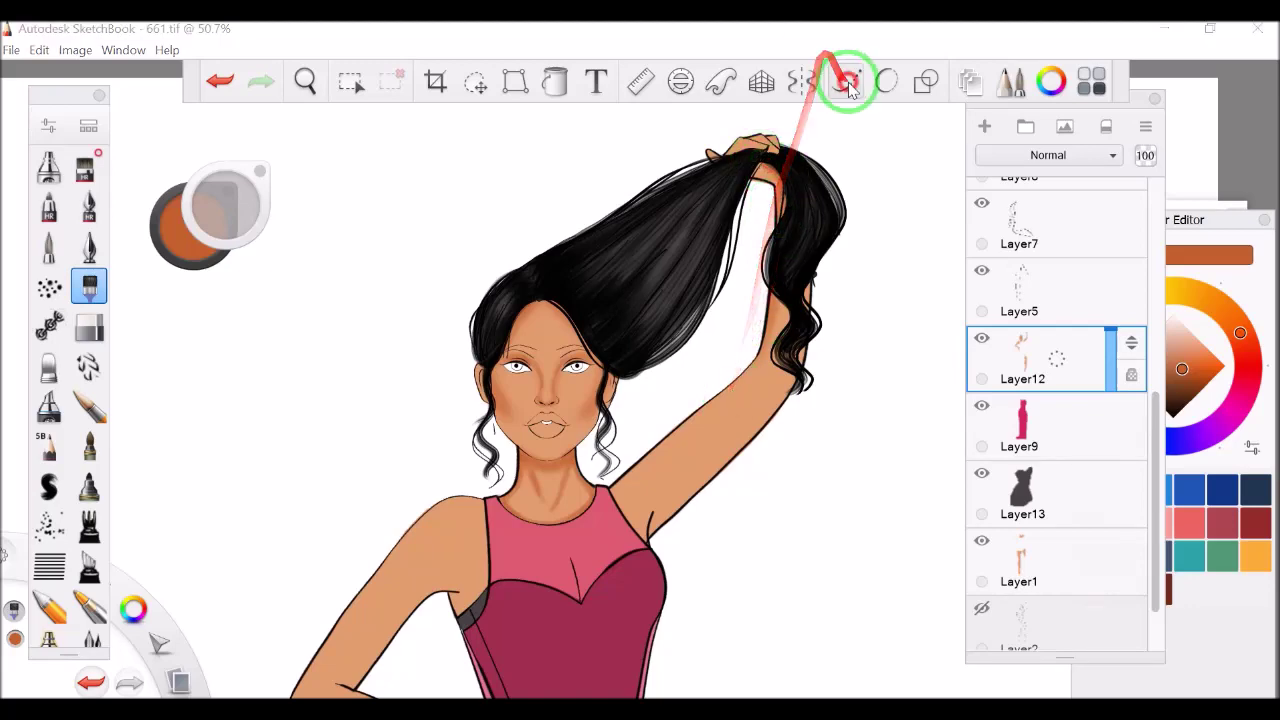
{"action": "left_click_drag", "start_coordinate": [652, 540], "coordinate": [715, 455]}
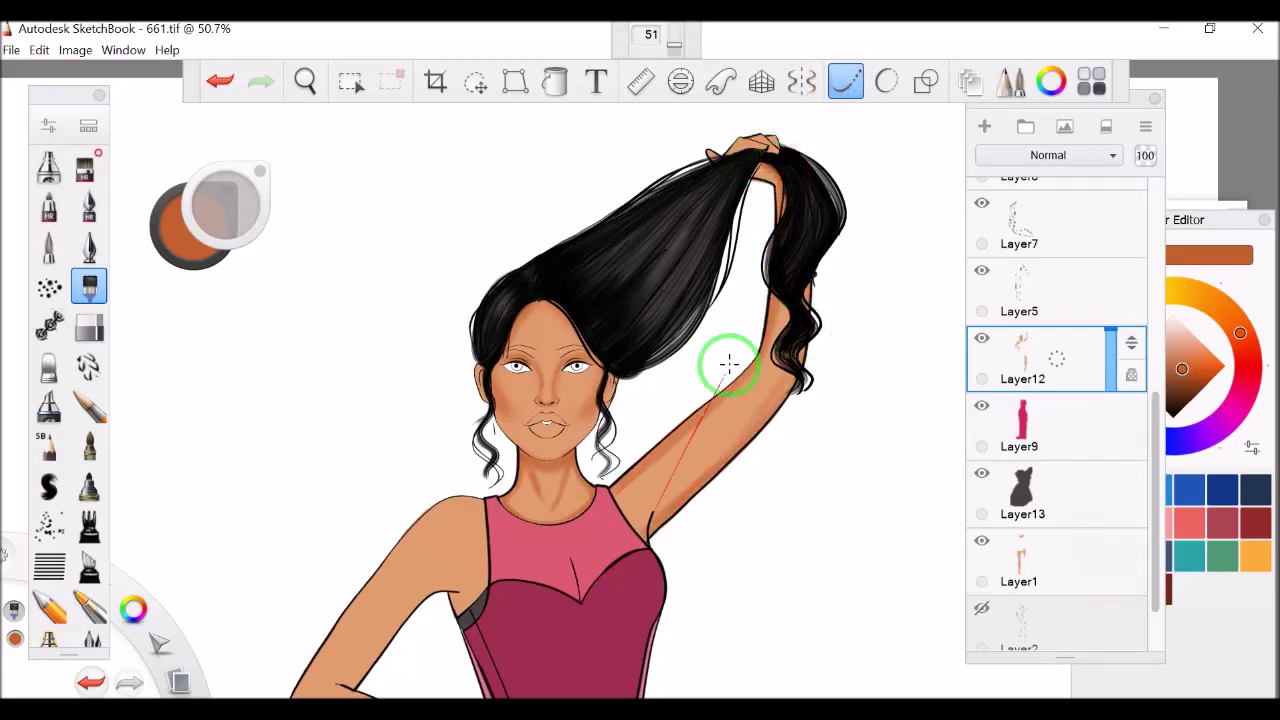
{"action": "left_click", "coordinate": [305, 80]}
{"action": "left_click_drag", "start_coordinate": [600, 360], "coordinate": [715, 75]}
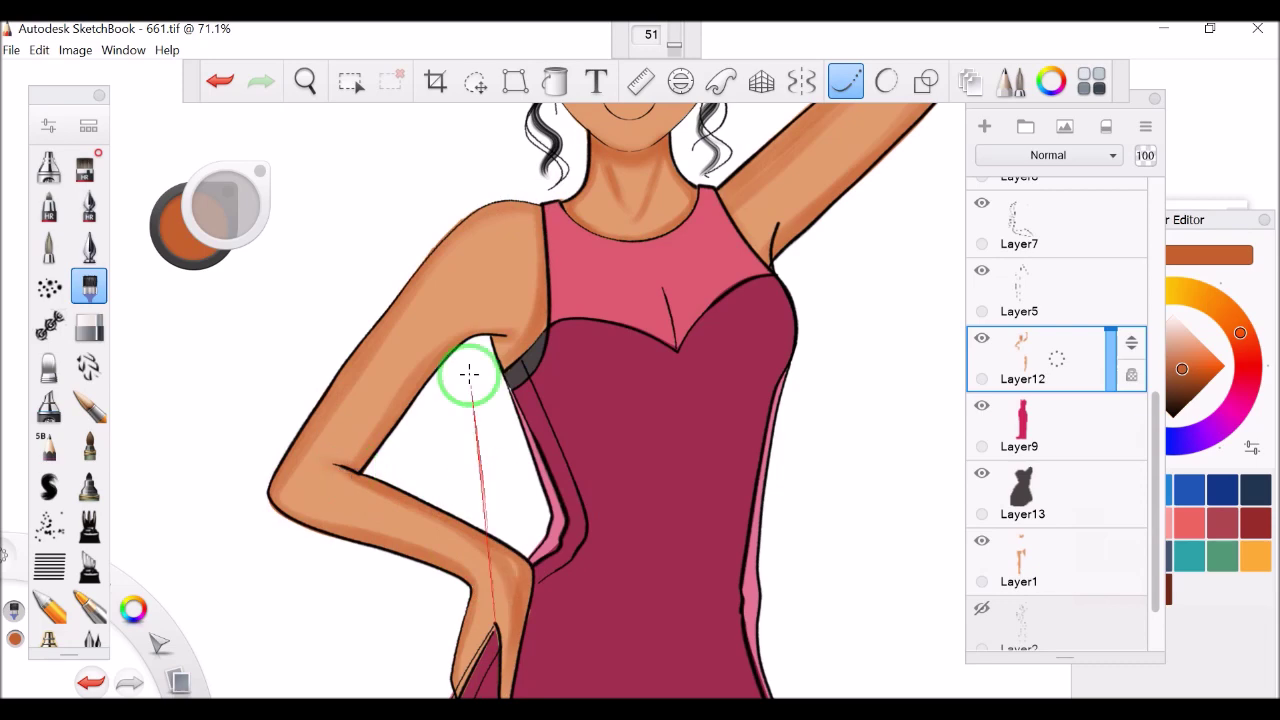
- Shade both edges of the bare leg showing through the gown's slit, down to the ankle
{"action": "scroll", "coordinate": [432, 347], "scroll_direction": "down", "scroll_amount": 5}
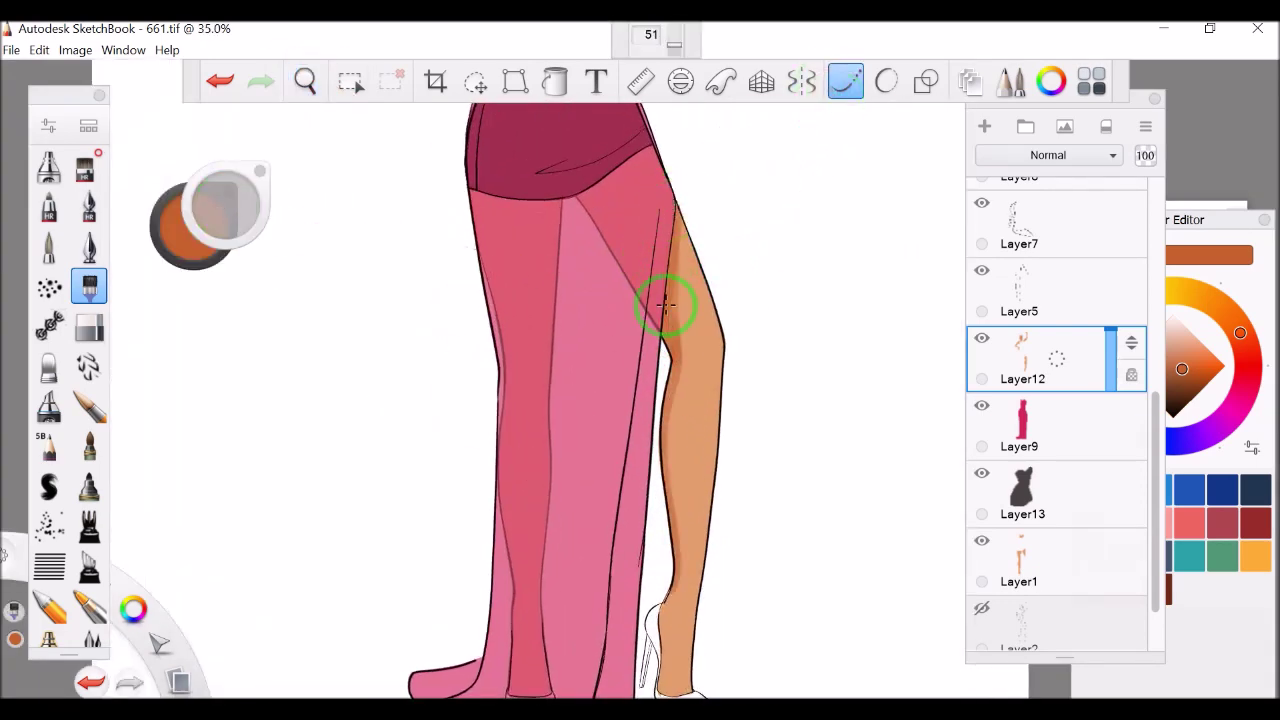
{"action": "left_click_drag", "start_coordinate": [678, 690], "coordinate": [668, 572]}
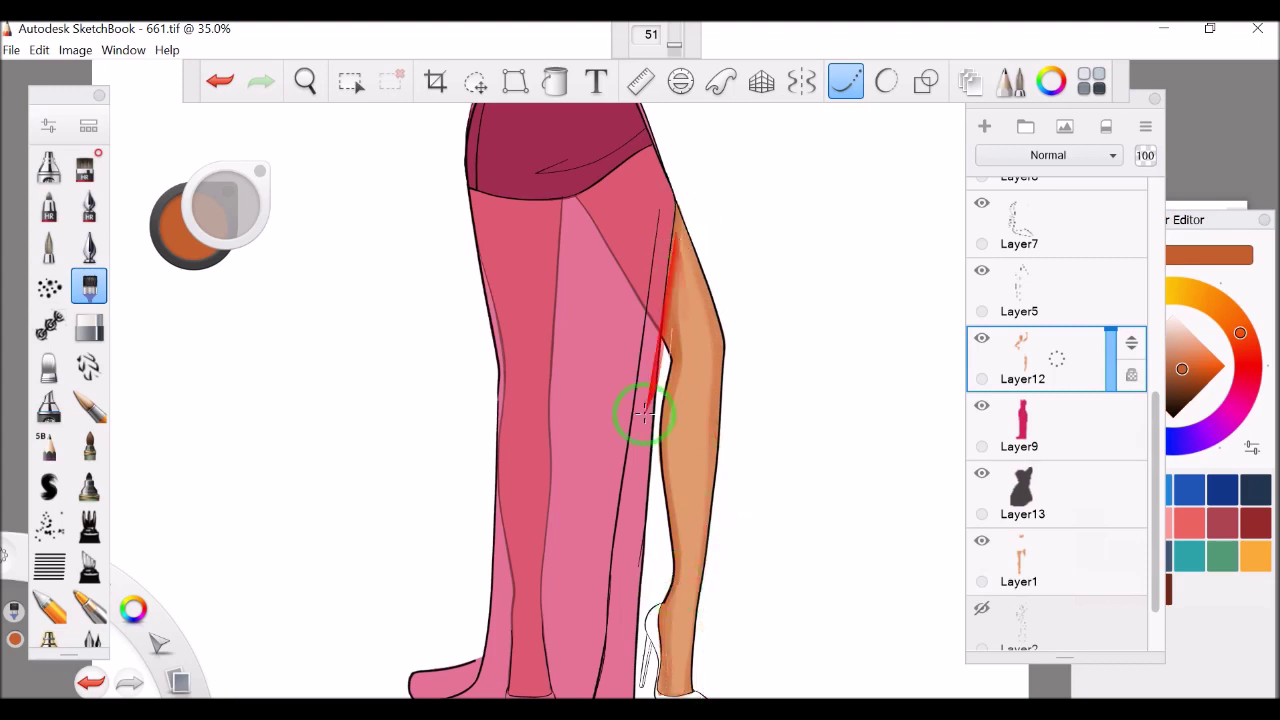
{"action": "scroll", "coordinate": [676, 228], "scroll_direction": "down", "scroll_amount": 5}
- Shade the legs beneath the sheer skirt in burnt orange on Layer1
{"action": "left_click", "coordinate": [1040, 560]}
{"action": "scroll", "coordinate": [623, 374], "scroll_direction": "up", "scroll_amount": 5}
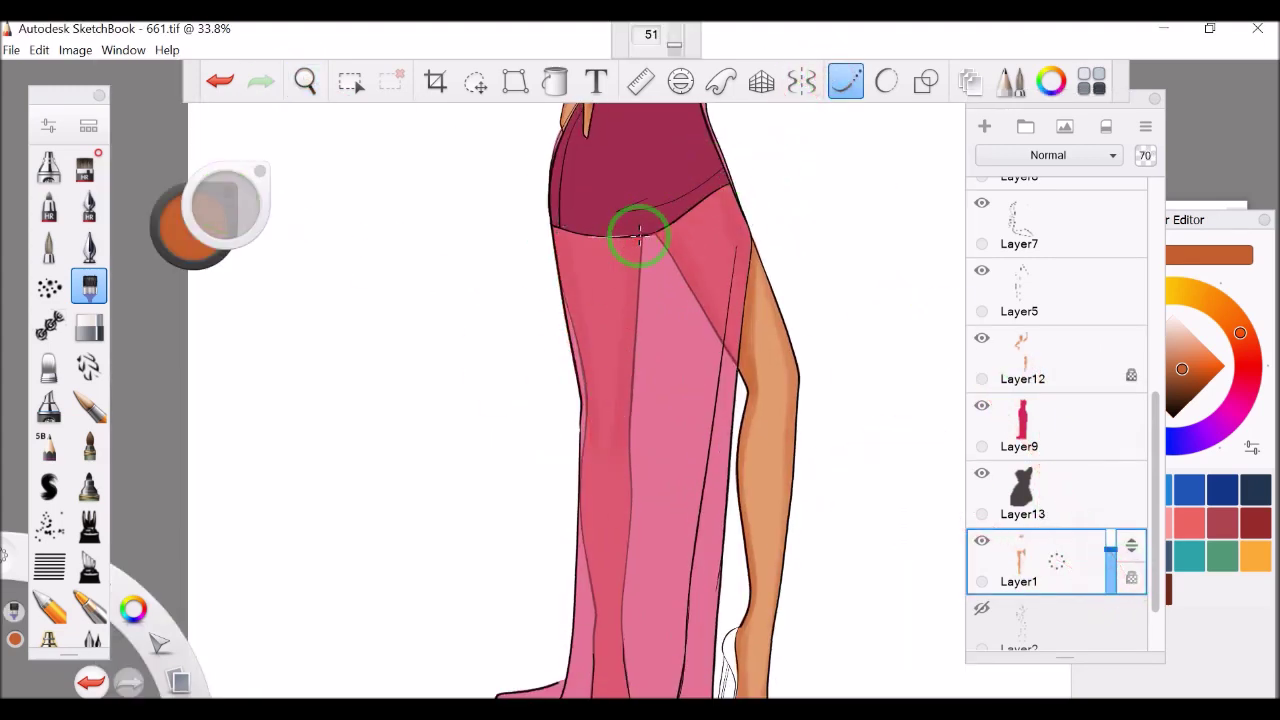
{"action": "left_click", "coordinate": [305, 81]}
{"action": "scroll", "coordinate": [591, 314], "scroll_direction": "down", "scroll_amount": 4}
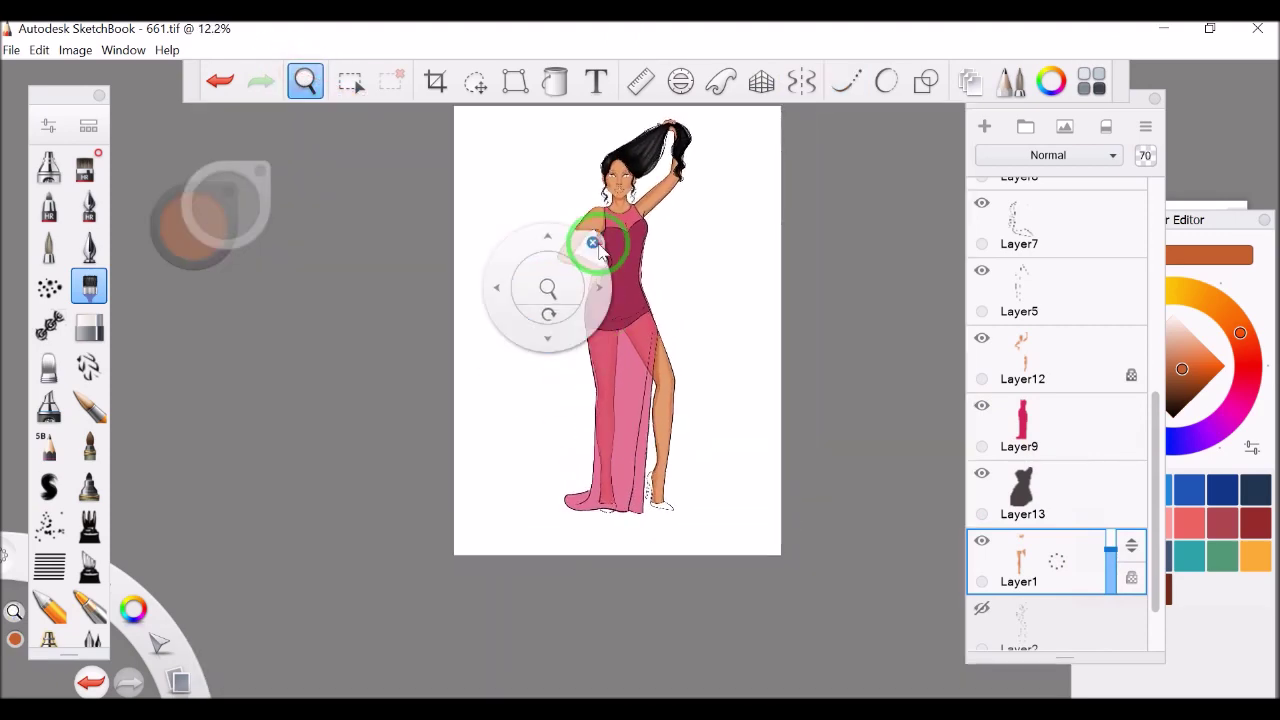
{"action": "scroll", "coordinate": [611, 390], "scroll_direction": "up", "scroll_amount": 1}
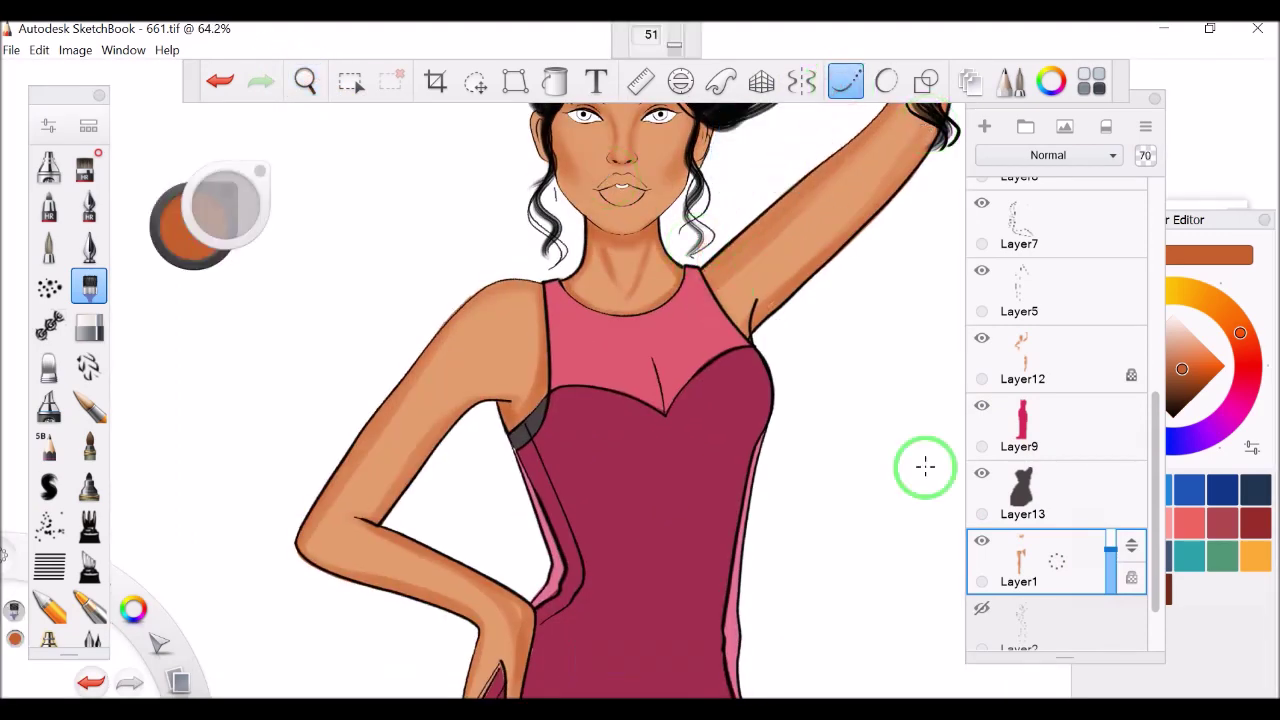
- Deepen the raised arm's shading on Layer12, and shade the neckline and cleavage beneath the sheer bodice in burnt orange on Layer1
{"action": "left_click", "coordinate": [1040, 362]}
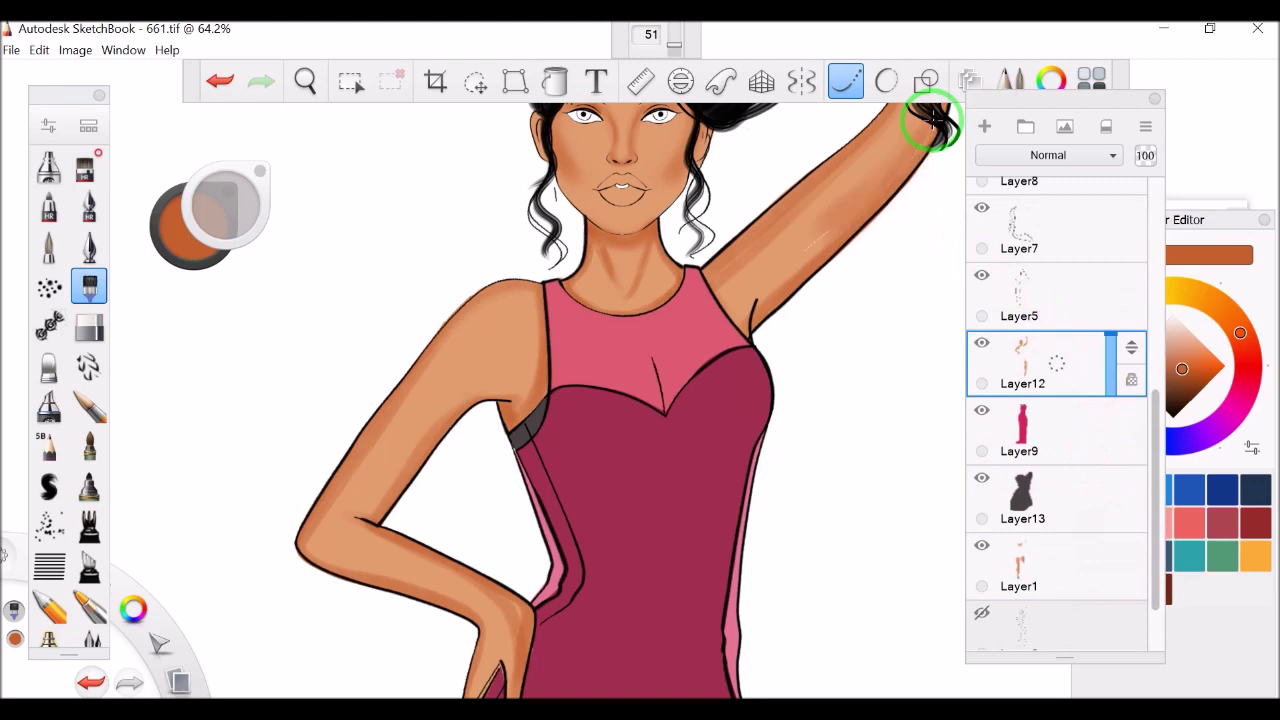
{"action": "left_click_drag", "start_coordinate": [671, 318], "coordinate": [514, 300]}
{"action": "left_click_drag", "start_coordinate": [195, 220], "coordinate": [229, 206]}
{"action": "left_click", "coordinate": [1040, 566]}
{"action": "left_click", "coordinate": [220, 80]}
{"action": "left_click_drag", "start_coordinate": [778, 160], "coordinate": [659, 383]}
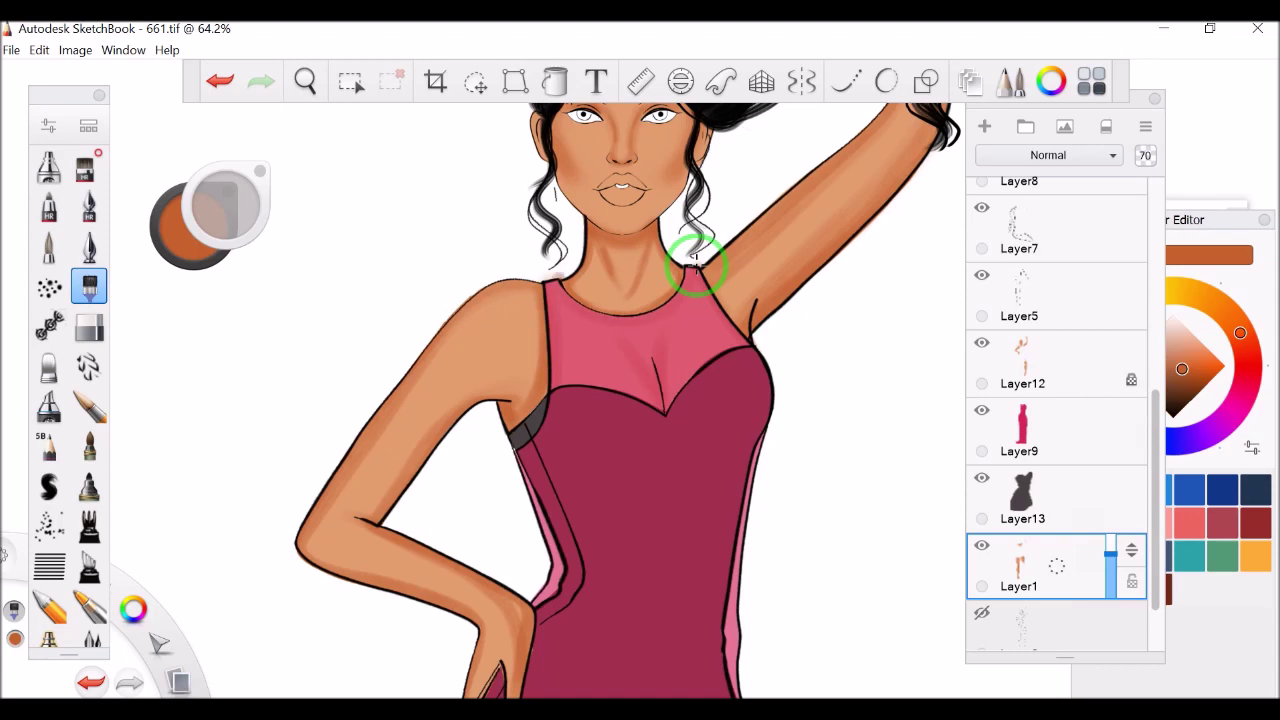
{"action": "key", "text": "Home"}
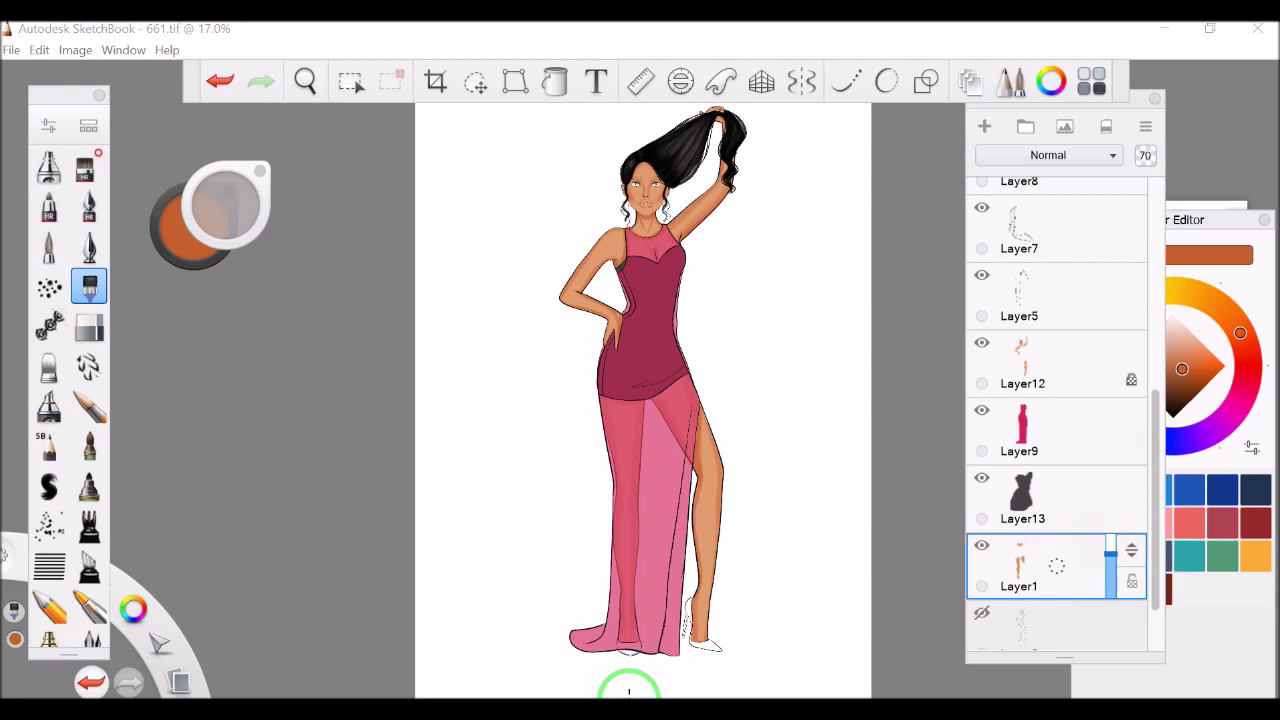
{"action": "left_click", "coordinate": [986, 443]}
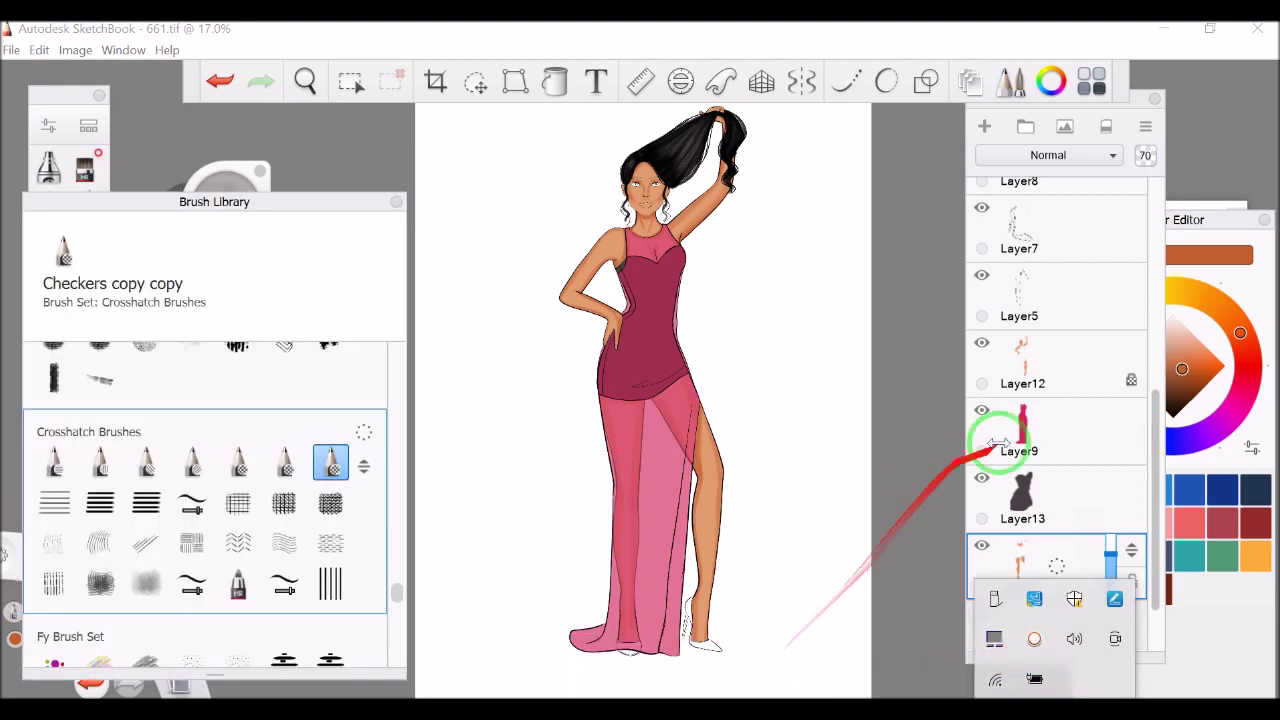
{"action": "key", "text": "ctrl+shift+n"}
{"action": "left_click", "coordinate": [385, 217]}
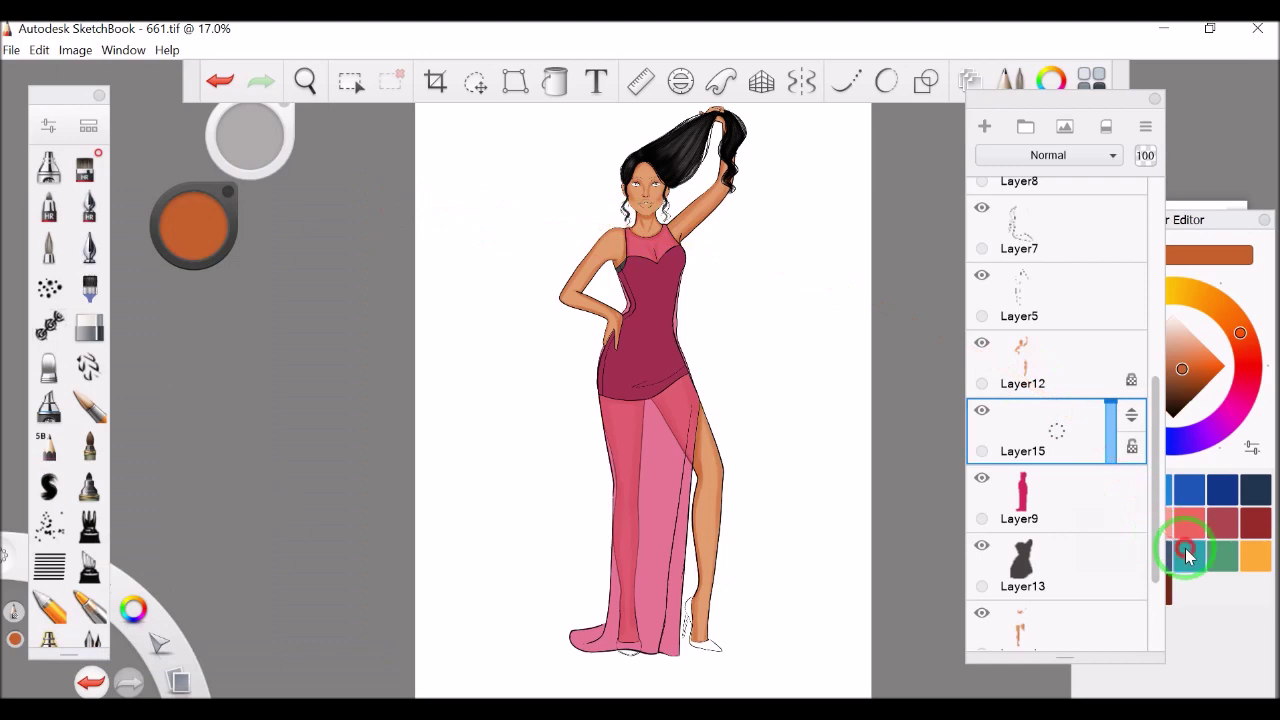
{"action": "left_click", "coordinate": [1030, 450]}
{"action": "left_click_drag", "start_coordinate": [1110, 370], "coordinate": [1110, 365]}
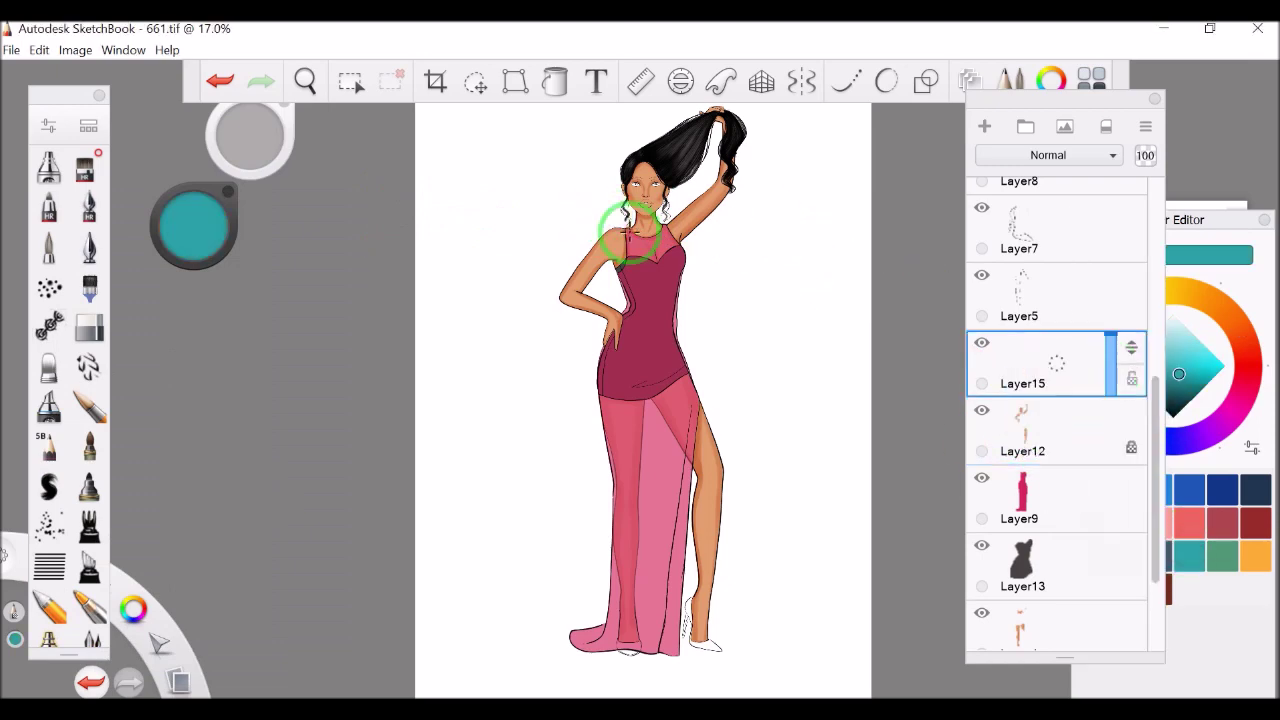
- Sample black as the drawing color, choose the Checkers copy crosshatch brush and lock the transparency of Layer9
{"action": "left_click", "coordinate": [623, 221], "text": "alt"}
{"action": "left_click", "coordinate": [305, 80]}
{"action": "left_click_drag", "start_coordinate": [807, 287], "coordinate": [915, 240]}
{"action": "left_click", "coordinate": [350, 80]}
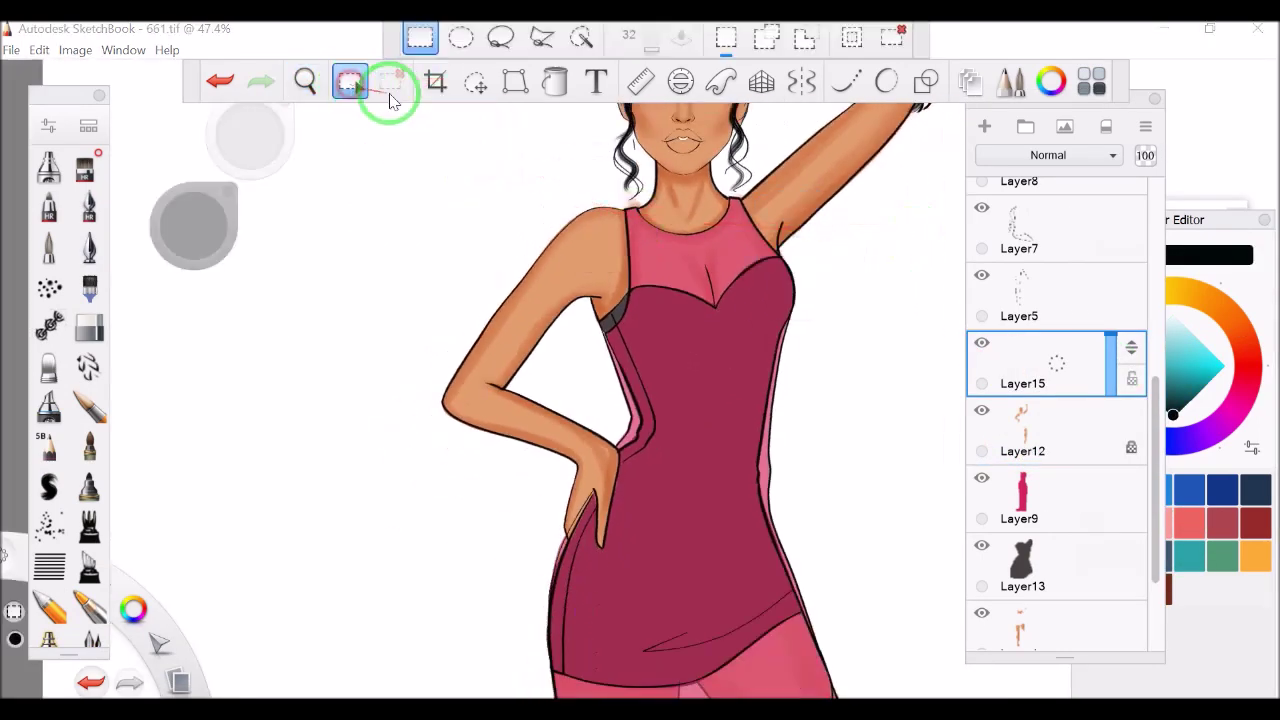
{"action": "left_click", "coordinate": [305, 80]}
{"action": "left_click", "coordinate": [88, 125]}
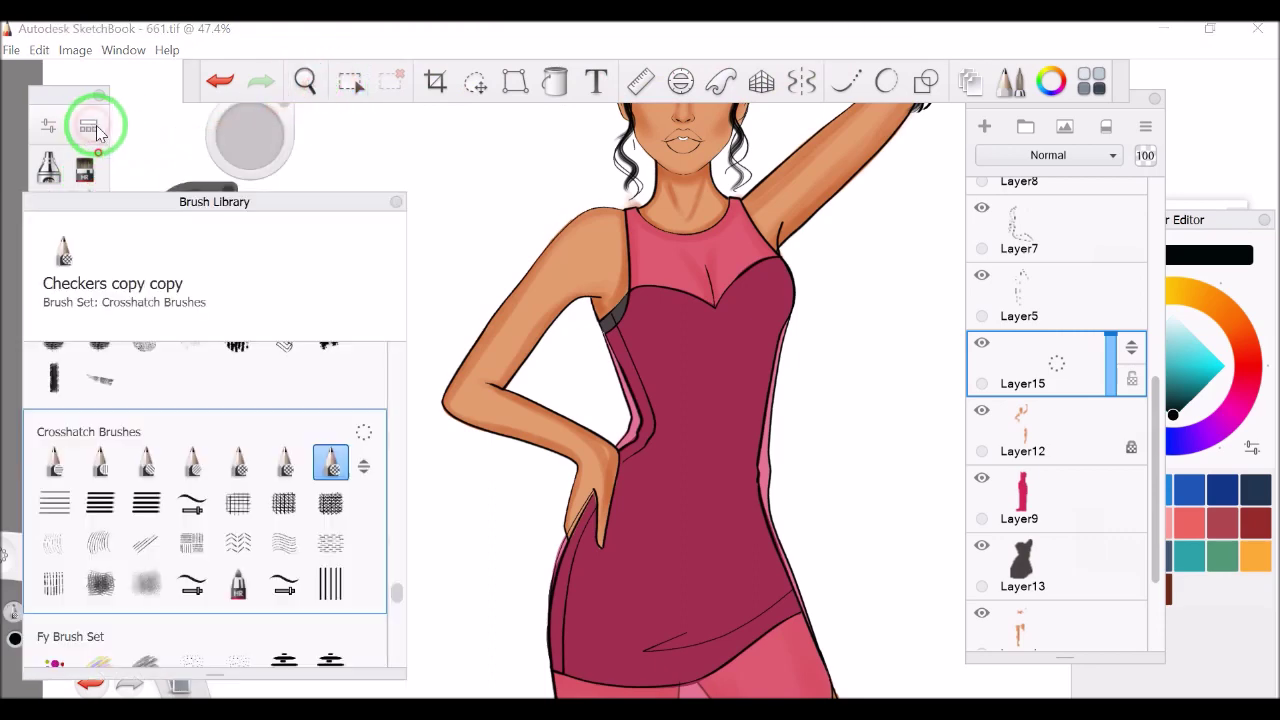
{"action": "left_click", "coordinate": [1120, 512]}
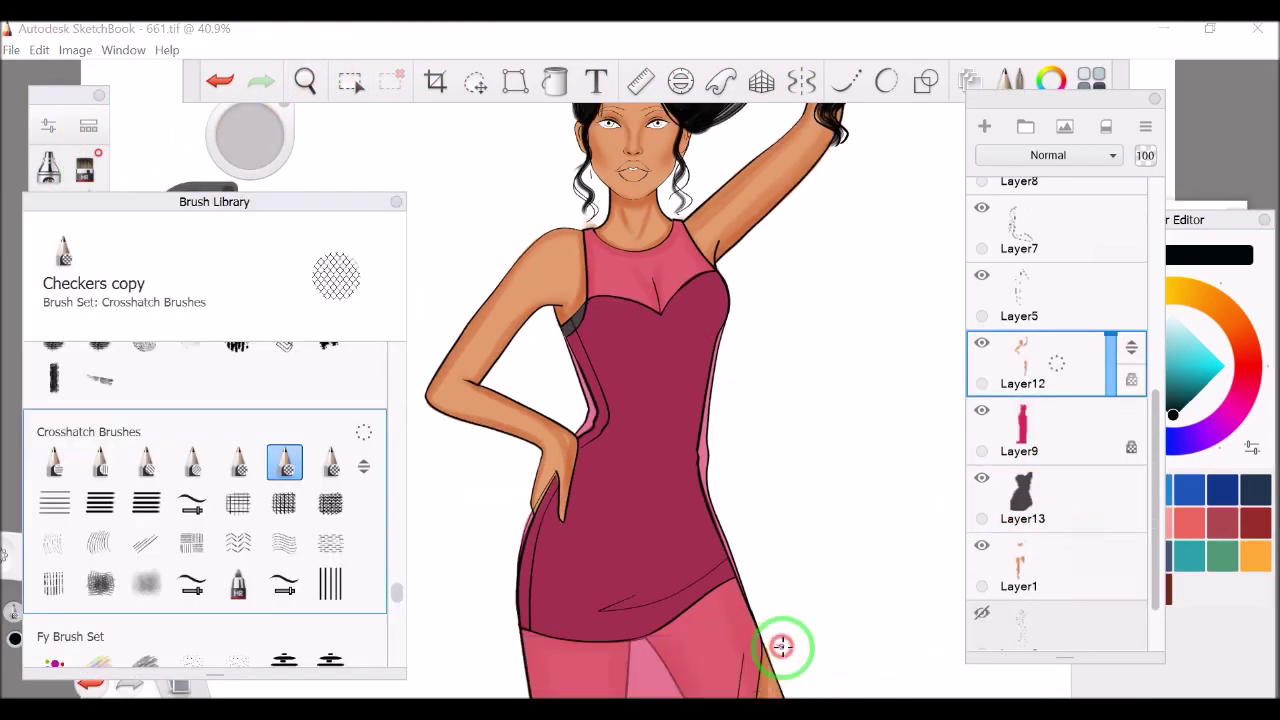
- Add a layer directly above Layer9 and cover the whole gown with the black net pattern from neckline to train
{"action": "left_click", "coordinate": [984, 126]}
{"action": "left_click_drag", "start_coordinate": [660, 300], "coordinate": [760, 420]}
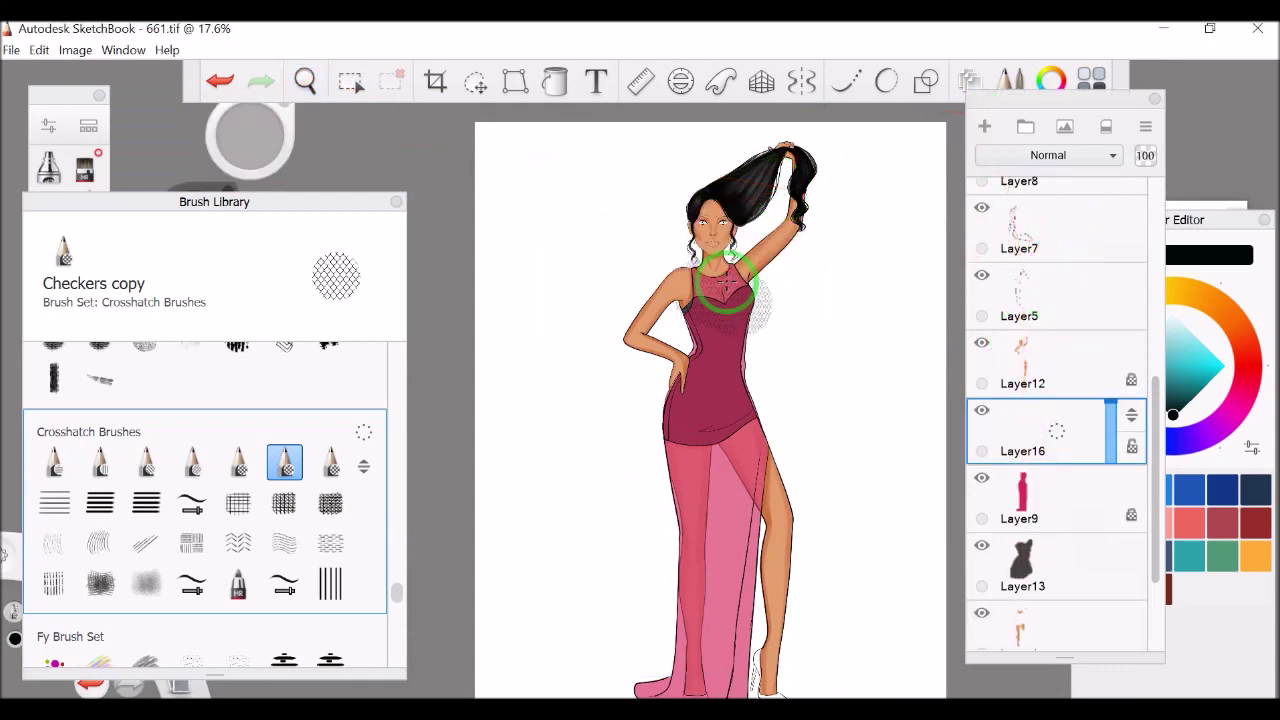
{"action": "left_click_drag", "start_coordinate": [650, 350], "coordinate": [726, 283]}
{"action": "left_click_drag", "start_coordinate": [650, 460], "coordinate": [700, 670]}
- Scale up the net pattern on Layer16 so that it extends well beyond the gown on all sides
{"action": "left_click", "coordinate": [305, 80]}
{"action": "left_click_drag", "start_coordinate": [700, 185], "coordinate": [674, 223]}
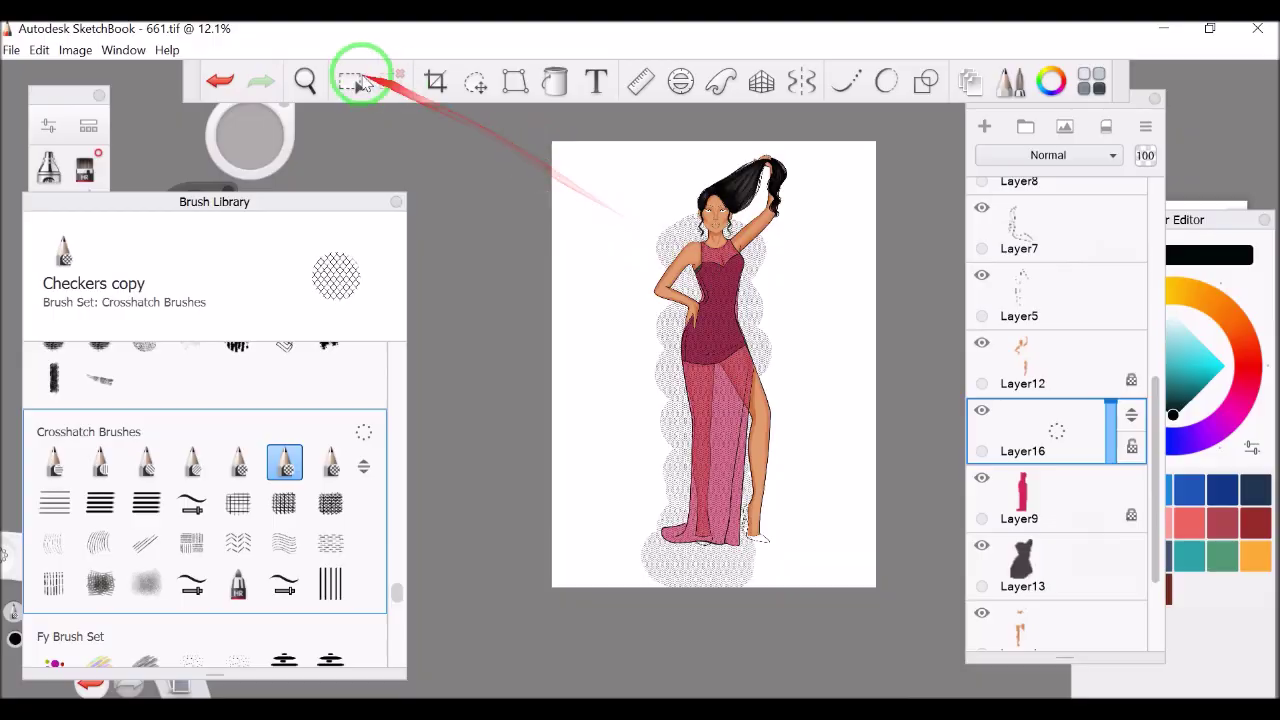
{"action": "scroll", "coordinate": [674, 243], "scroll_direction": "up", "scroll_amount": 3}
{"action": "scroll", "coordinate": [674, 243], "scroll_direction": "down", "scroll_amount": 2}
{"action": "key", "text": "ctrl+t"}
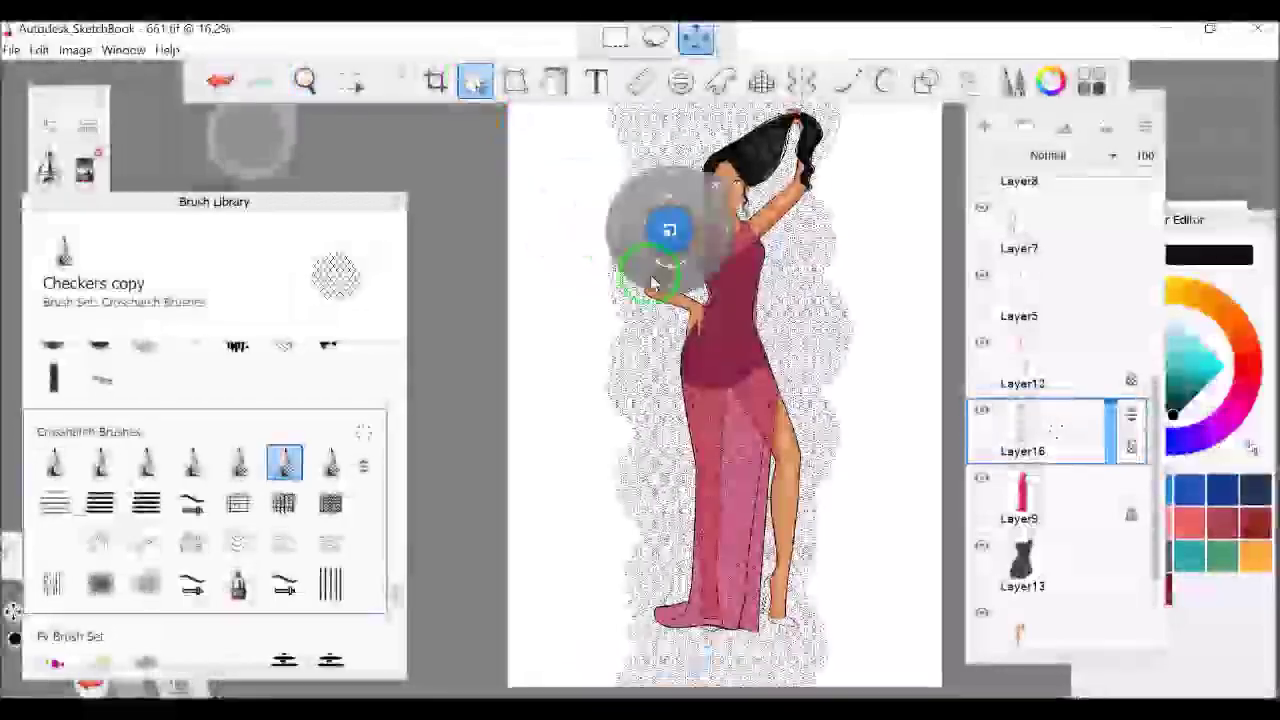
{"action": "left_click_drag", "start_coordinate": [652, 285], "coordinate": [657, 300]}
- Select the area outside the gown with the Magic Wand, clear the net pattern there on Layer16 and hide Layer9
{"action": "left_click", "coordinate": [305, 80]}
{"action": "scroll", "coordinate": [944, 392], "scroll_direction": "up", "scroll_amount": 3}
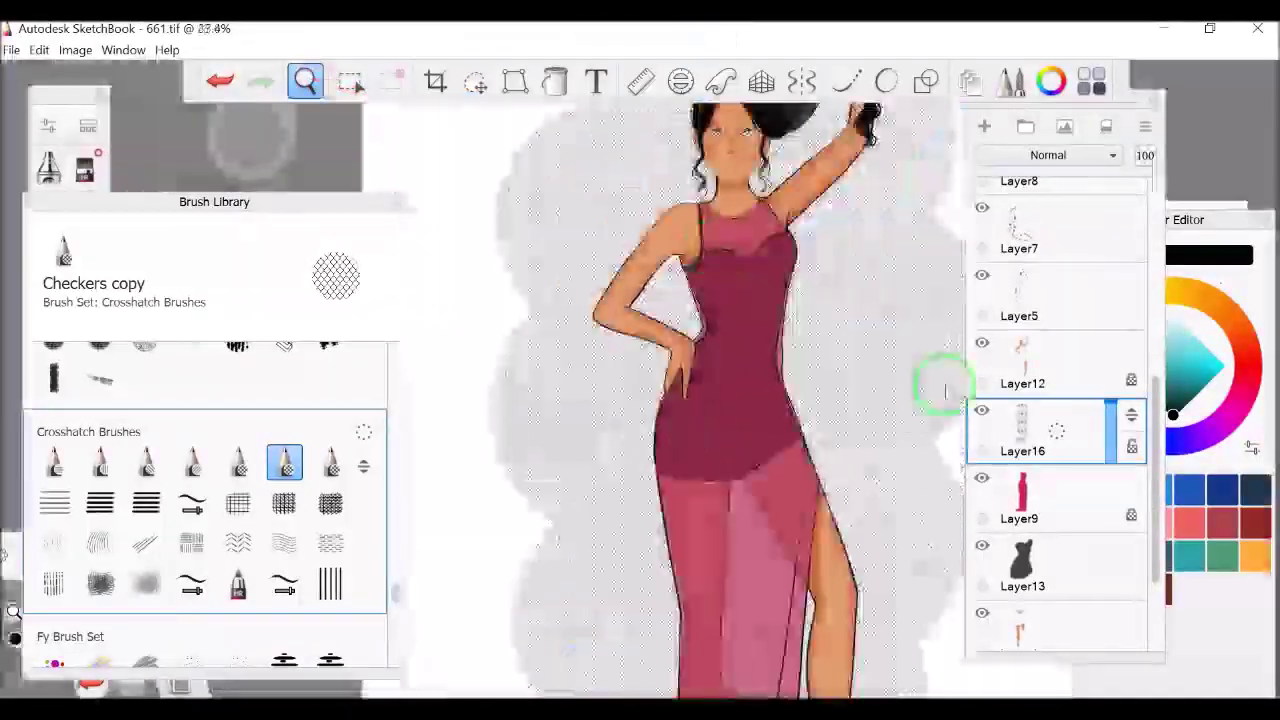
{"action": "left_click", "coordinate": [350, 80]}
{"action": "left_click", "coordinate": [1020, 440]}
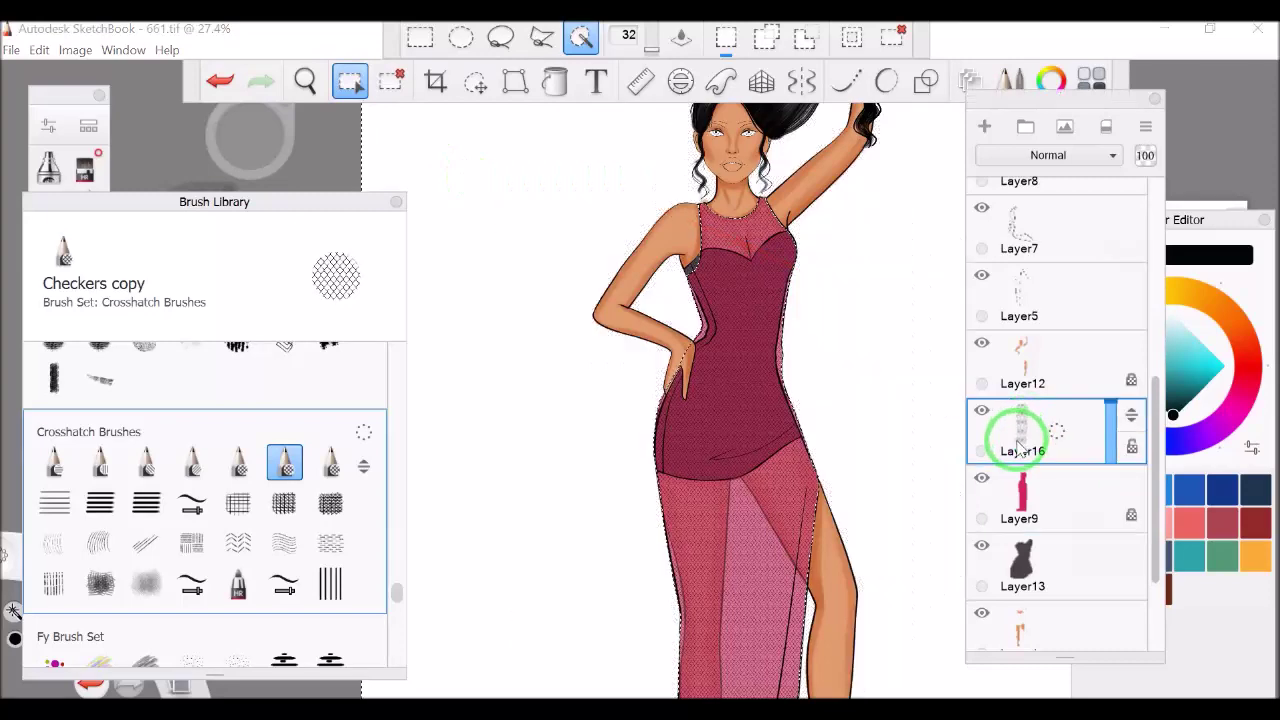
{"action": "left_click", "coordinate": [981, 479]}
{"action": "left_click", "coordinate": [391, 80]}
- Raise the opacity of the slip on Layer13 to 100
{"action": "left_click", "coordinate": [305, 80]}
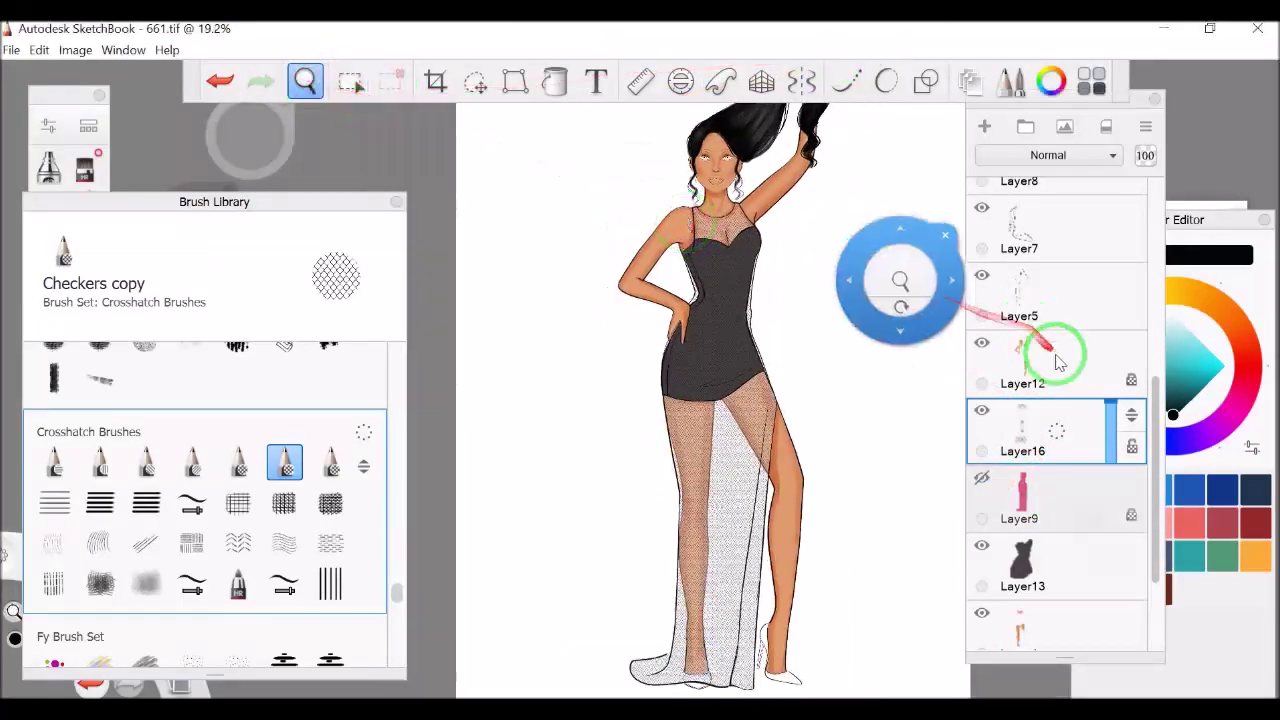
{"action": "left_click_drag", "start_coordinate": [700, 214], "coordinate": [1043, 570]}
{"action": "left_click", "coordinate": [1043, 570]}
{"action": "left_click_drag", "start_coordinate": [1110, 540], "coordinate": [1112, 558]}
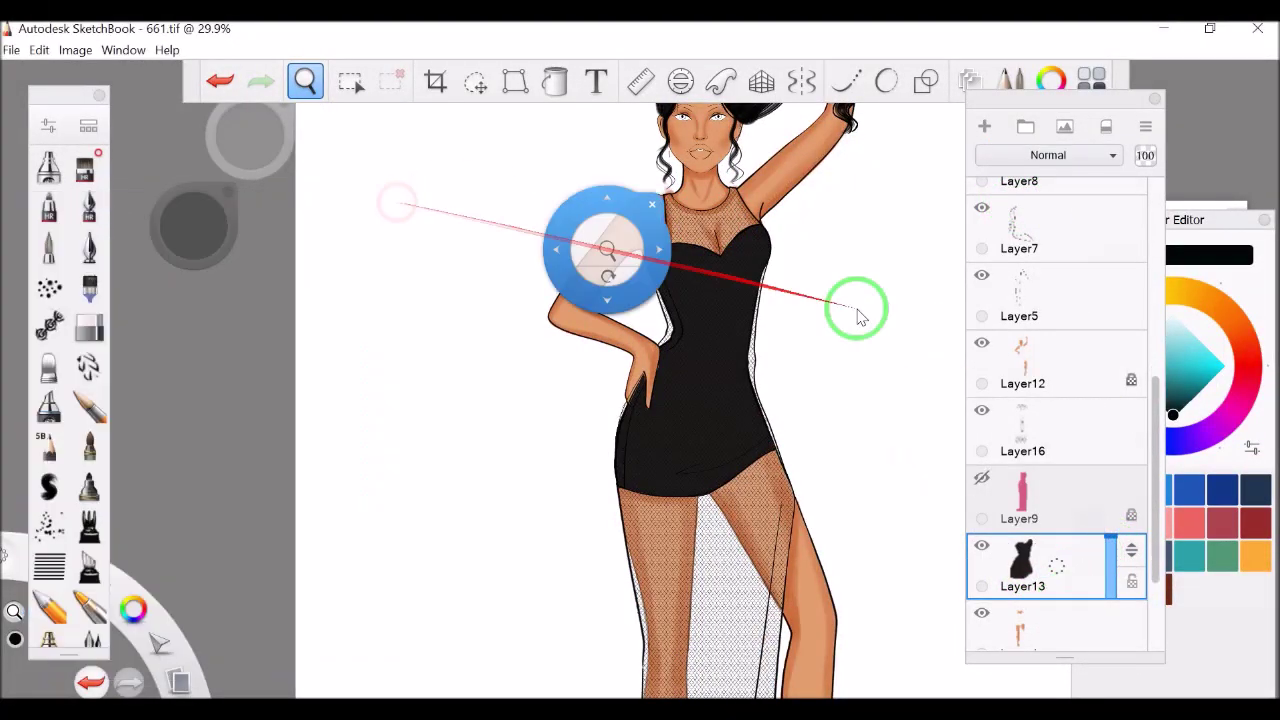
- Shade the folds at the slip's waist, hip and hem with soft black strokes on Layer13
{"action": "left_click_drag", "start_coordinate": [857, 306], "coordinate": [880, 310]}
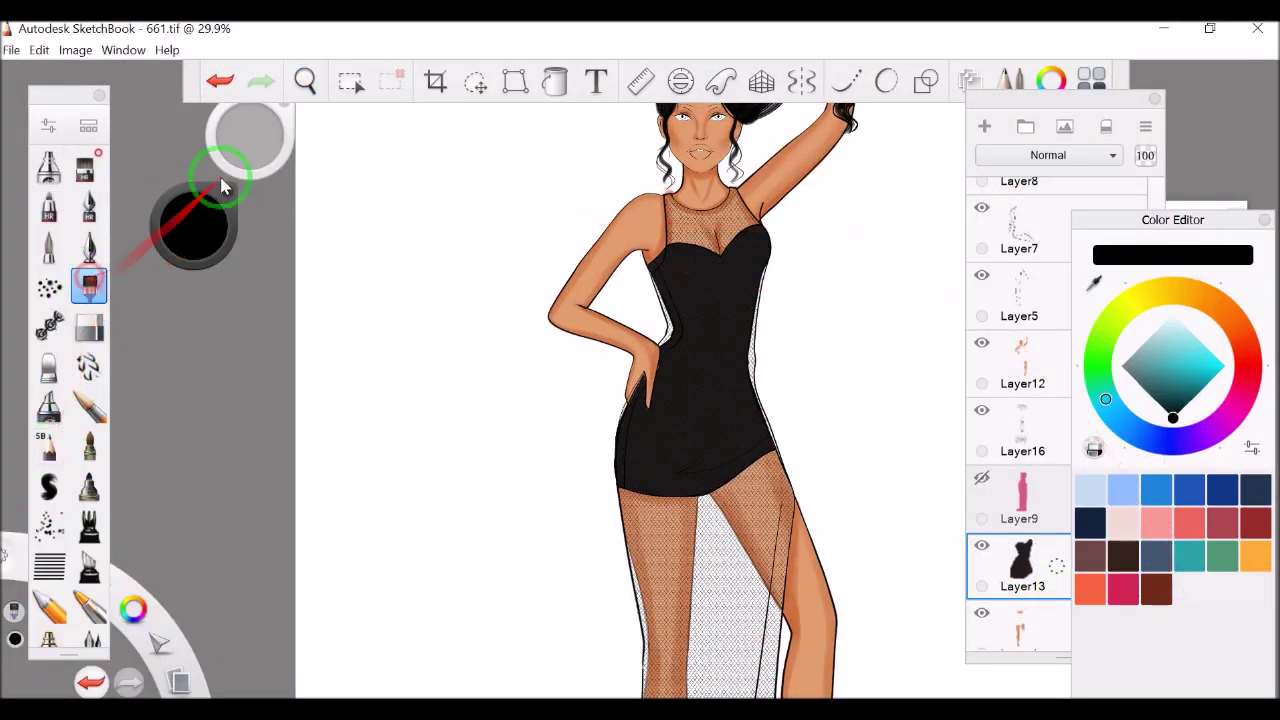
{"action": "scroll", "coordinate": [665, 250], "scroll_direction": "up", "scroll_amount": 6}
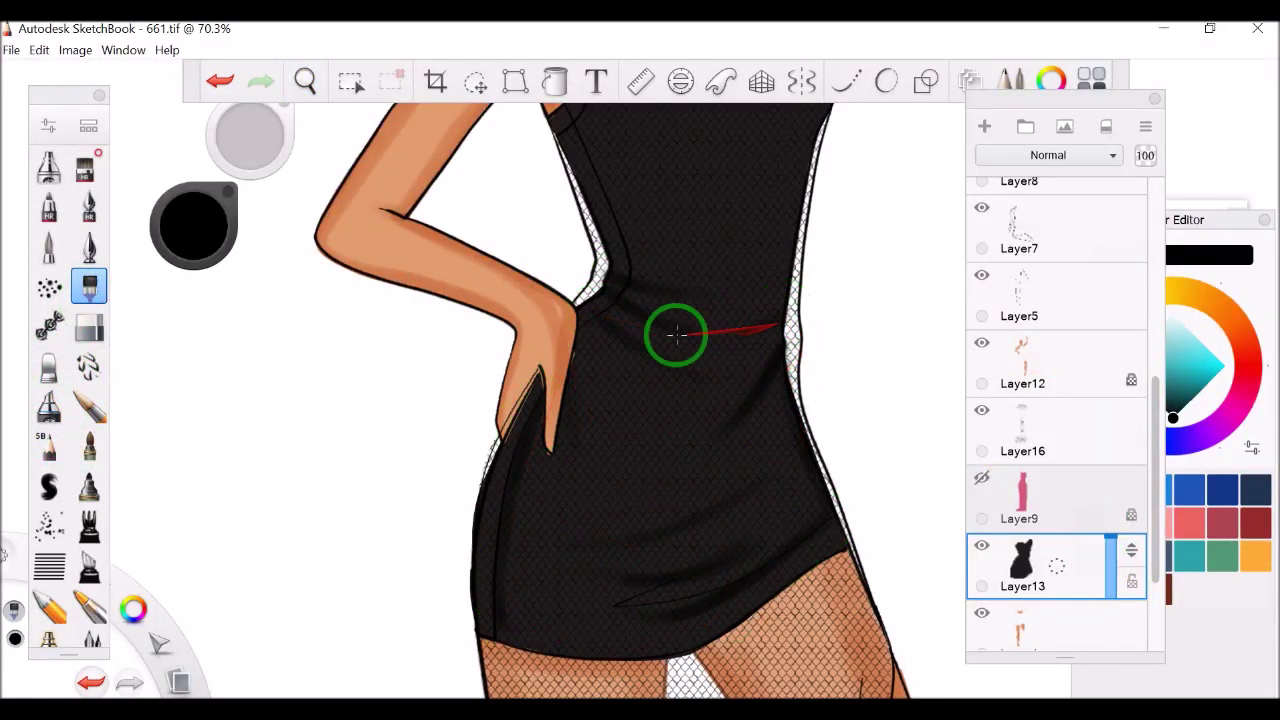
{"action": "left_click_drag", "start_coordinate": [500, 472], "coordinate": [143, 277]}
- Shade beneath the bust cups and along the side and hem of the slip in black
{"action": "key", "text": "l"}
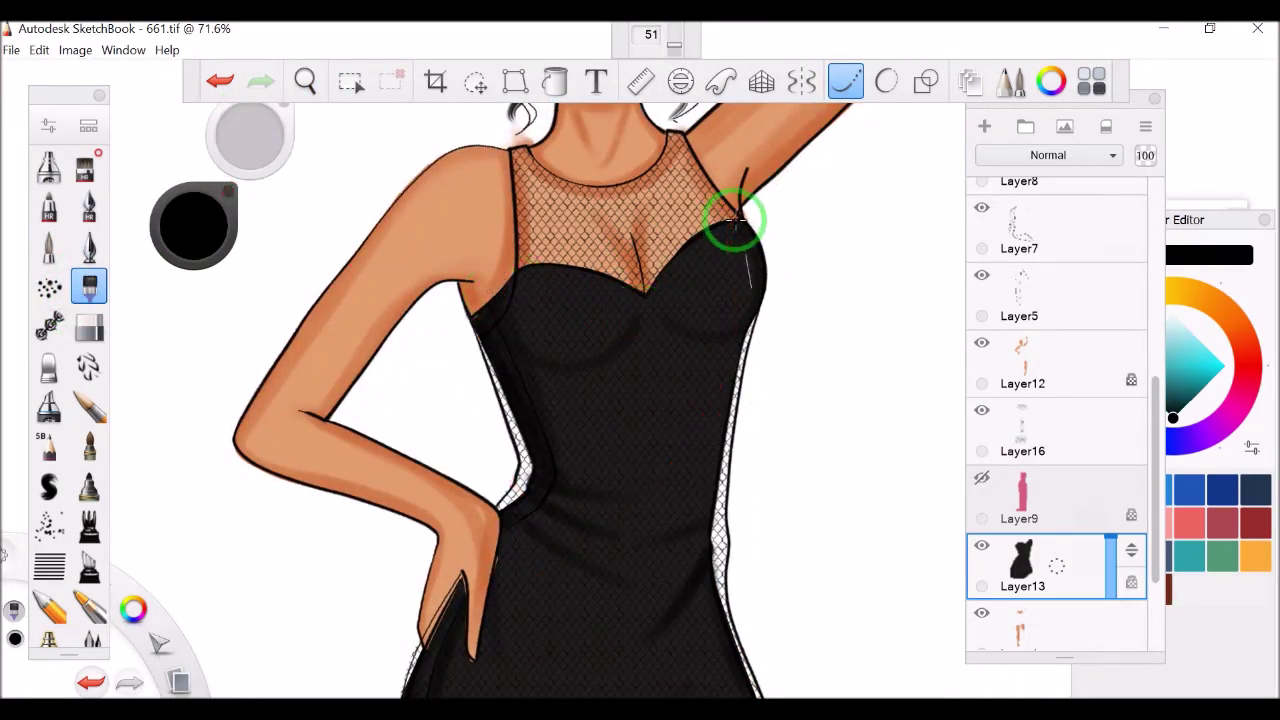
{"action": "left_click", "coordinate": [313, 82]}
{"action": "left_click_drag", "start_coordinate": [651, 257], "coordinate": [760, 180]}
{"action": "left_click", "coordinate": [843, 85]}
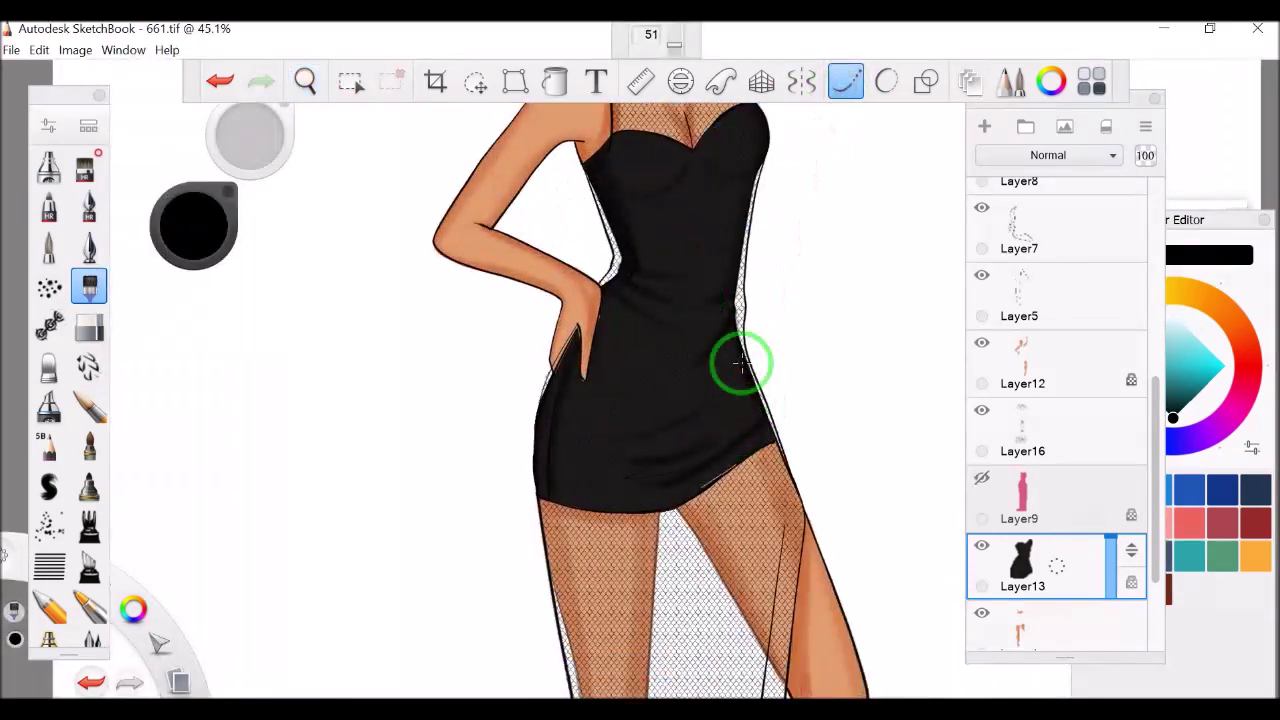
{"action": "left_click_drag", "start_coordinate": [395, 148], "coordinate": [660, 263]}
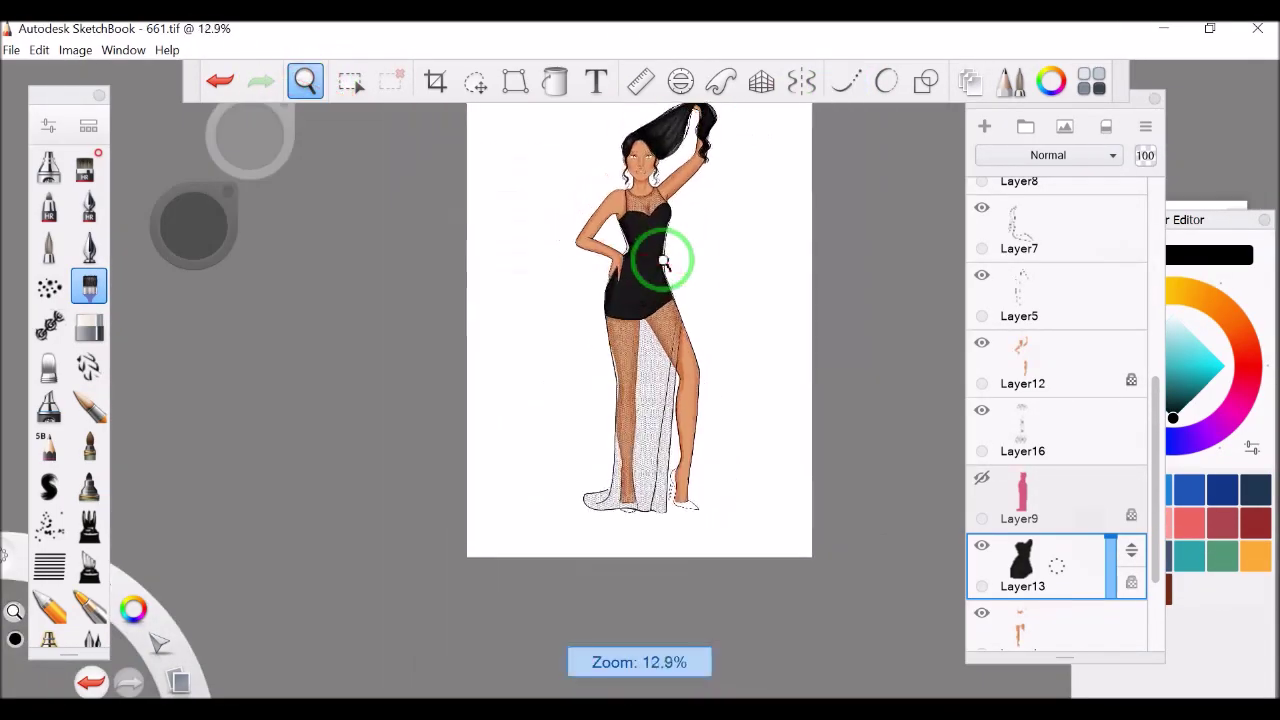
- Select Layer3 and toggle its visibility to check which outlines it holds
{"action": "left_click", "coordinate": [1063, 300]}
{"action": "scroll", "coordinate": [1030, 258], "scroll_direction": "up", "scroll_amount": 2}
{"action": "left_click_drag", "start_coordinate": [605, 232], "coordinate": [666, 229]}
{"action": "left_click_drag", "start_coordinate": [1138, 468], "coordinate": [1137, 320]}
{"action": "left_click", "coordinate": [979, 231]}
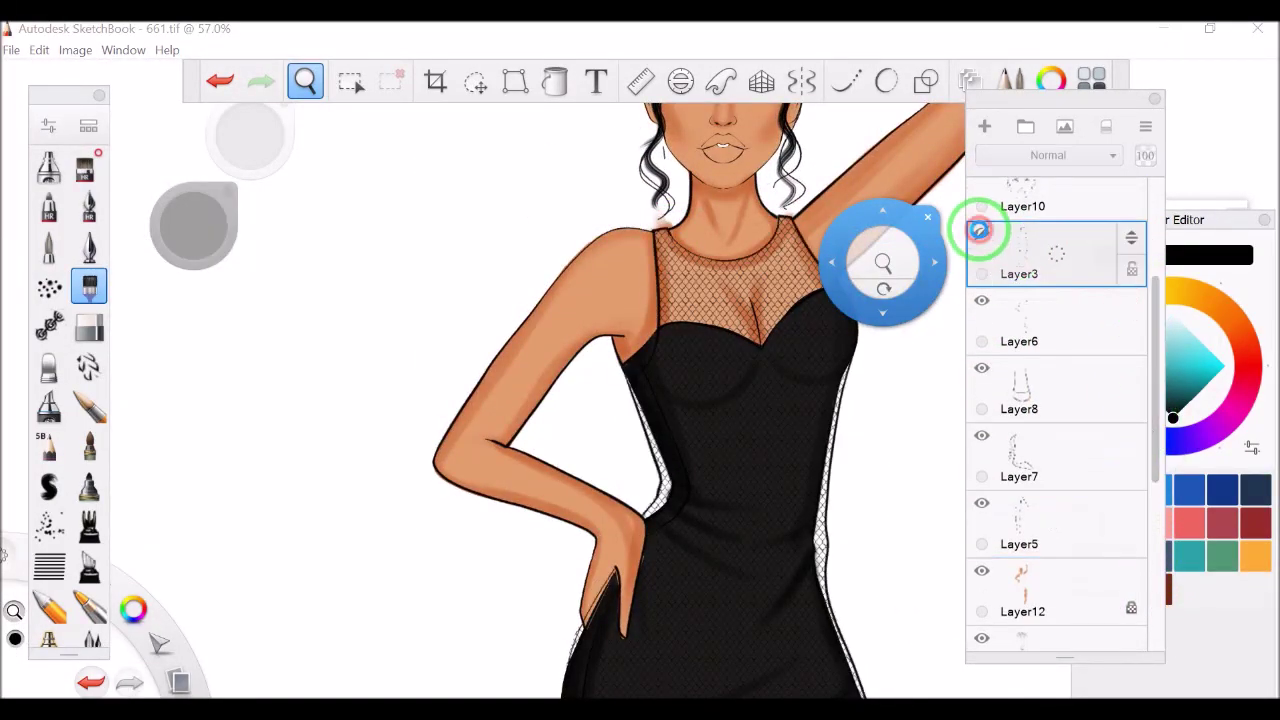
- Add a layer above Layer3 and trace trim along the neckline and armholes with Set 49's Do-It-Yourself Brush copy copy
{"action": "left_click", "coordinate": [984, 126]}
{"action": "left_click", "coordinate": [88, 125]}
{"action": "scroll", "coordinate": [380, 370], "scroll_direction": "down", "scroll_amount": 5}
{"action": "left_click", "coordinate": [53, 610]}
{"action": "left_click_drag", "start_coordinate": [170, 150], "coordinate": [810, 220]}
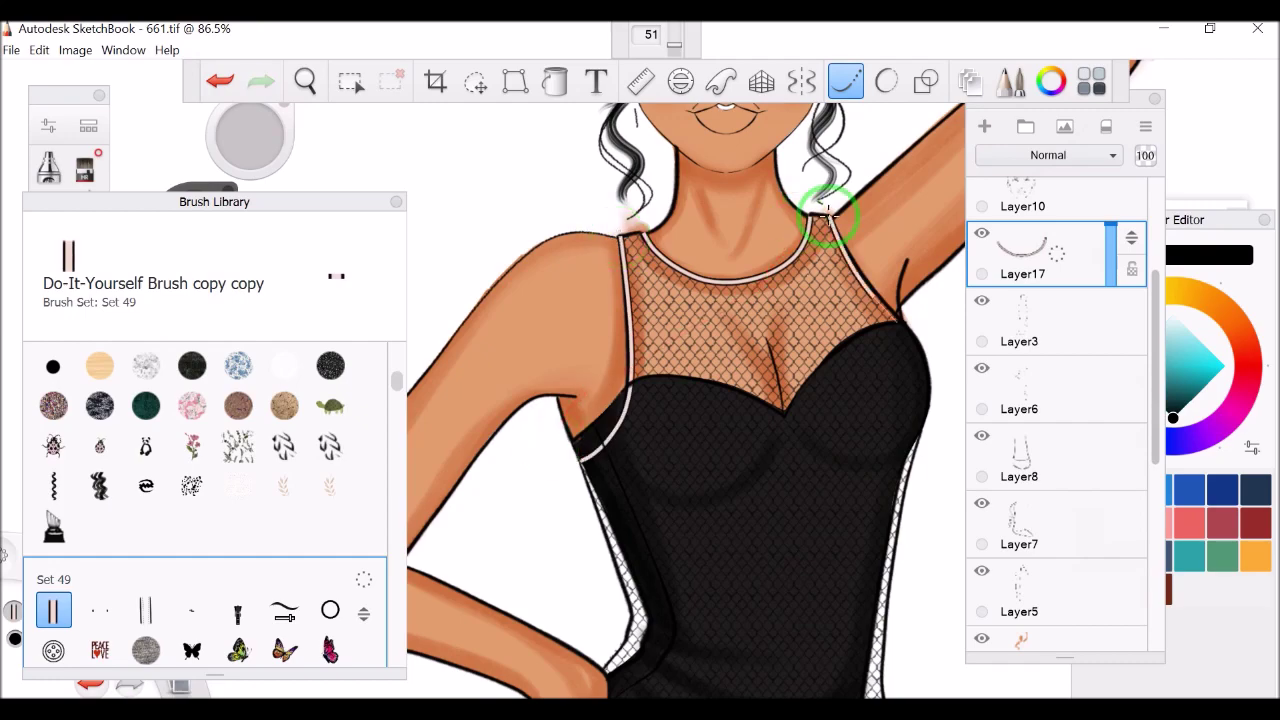
- Trace the same double-line trim along the gown's slit edge and around the hem of the train
{"action": "left_click_drag", "start_coordinate": [645, 230], "coordinate": [795, 170]}
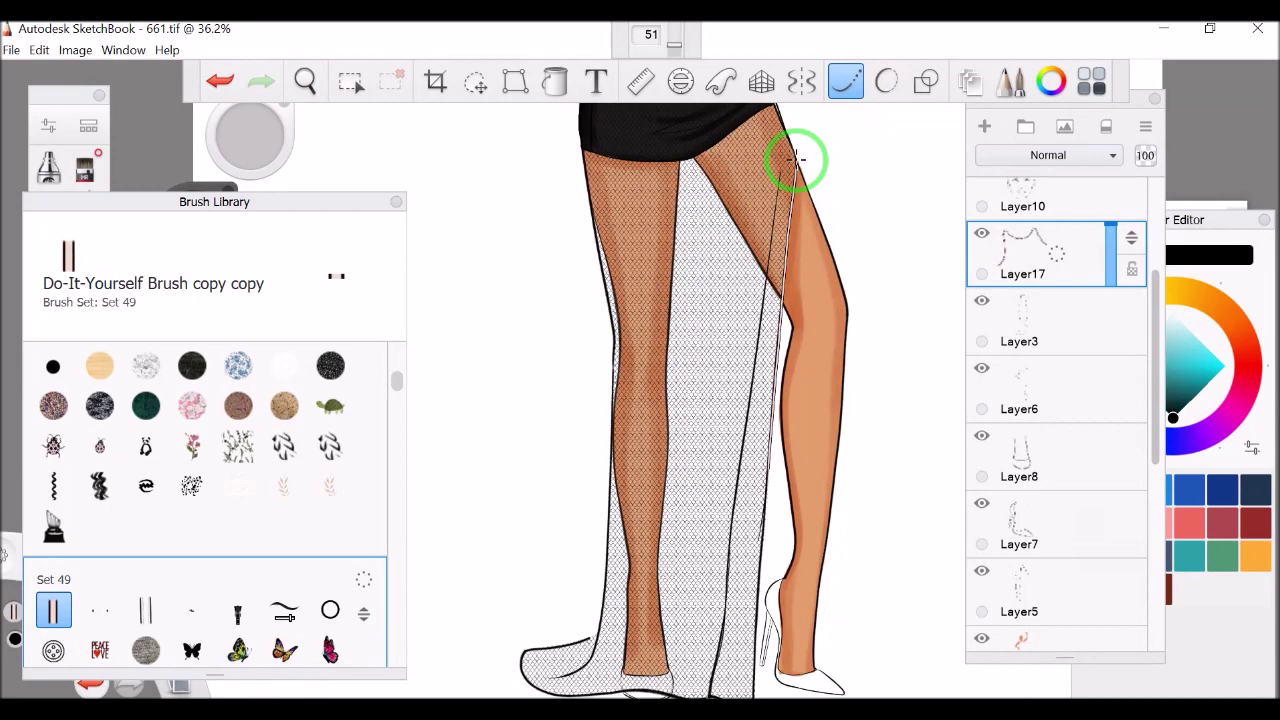
{"action": "left_click_drag", "start_coordinate": [434, 176], "coordinate": [766, 339]}
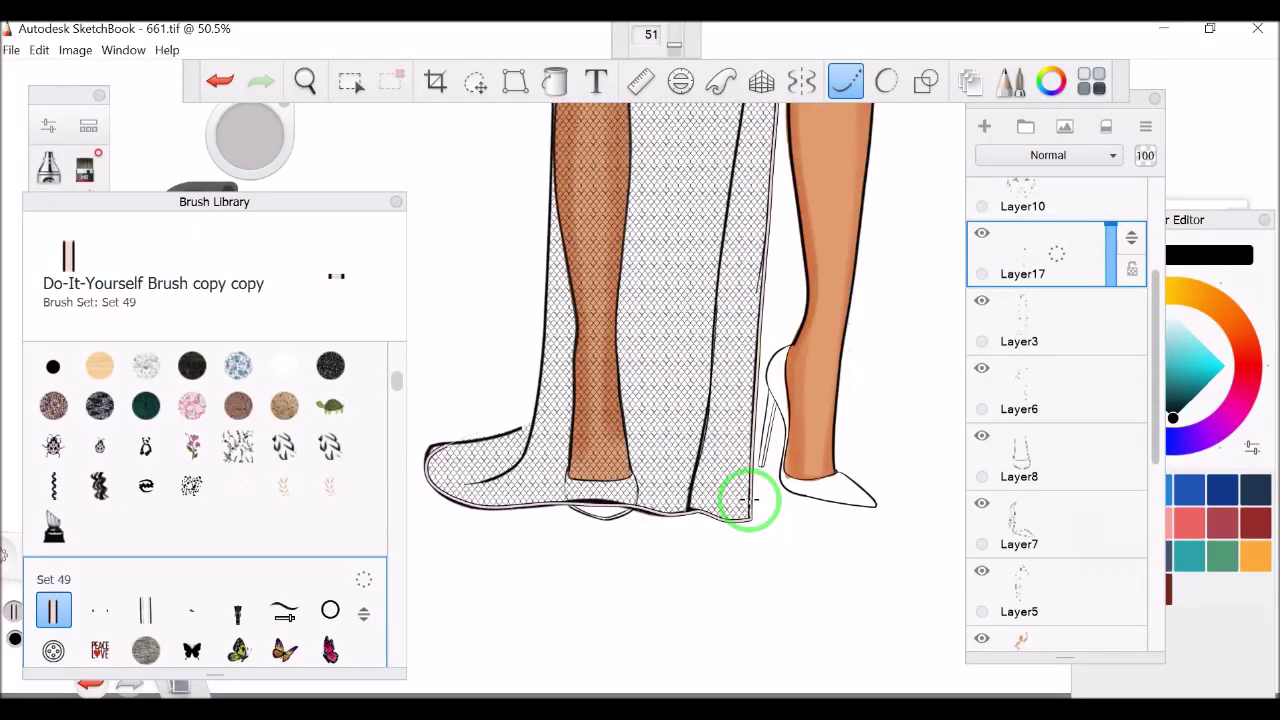
- Outline the gown's back hem and its rear edge behind the bare leg with the 5B pencil on a new layer below Layer17
{"action": "left_click_drag", "start_coordinate": [214, 201], "coordinate": [320, 498]}
{"action": "left_click", "coordinate": [49, 446]}
{"action": "left_click", "coordinate": [984, 125]}
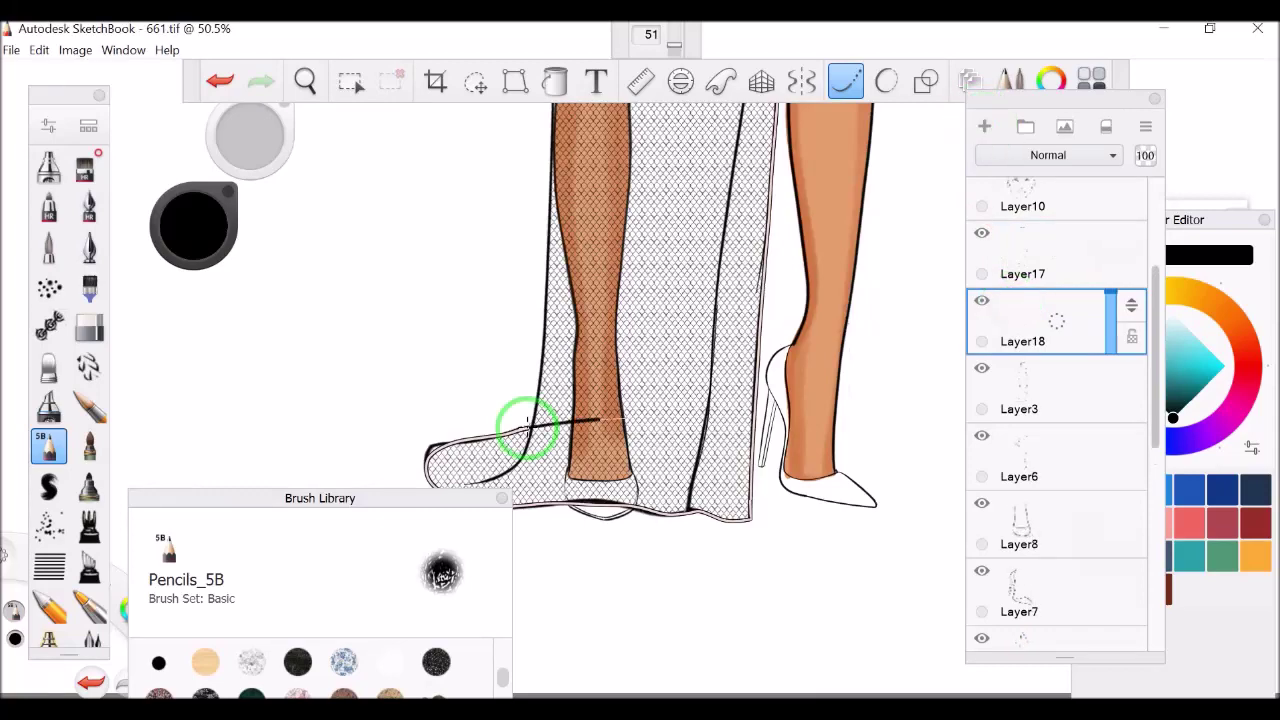
{"action": "left_click_drag", "start_coordinate": [748, 355], "coordinate": [846, 110]}
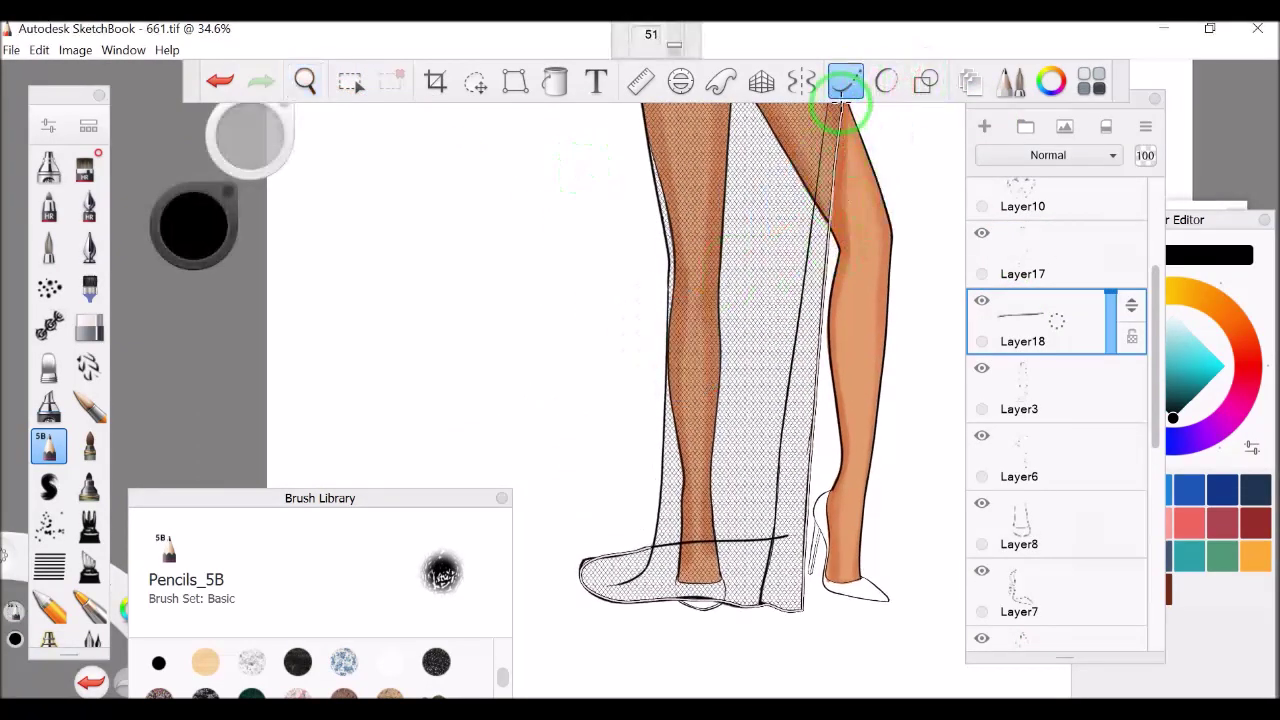
{"action": "left_click", "coordinate": [212, 78]}
{"action": "left_click", "coordinate": [305, 80]}
{"action": "left_click_drag", "start_coordinate": [271, 129], "coordinate": [886, 157]}
{"action": "left_click_drag", "start_coordinate": [783, 150], "coordinate": [812, 263]}
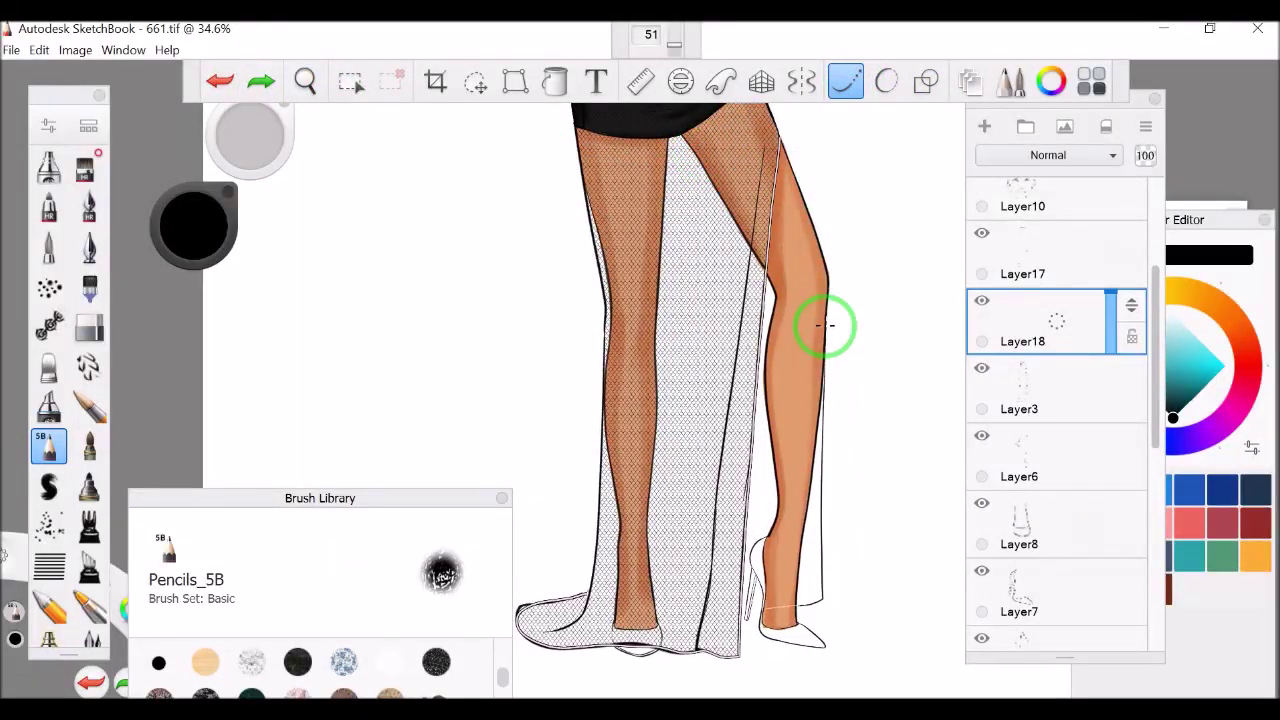
- Show Layer9 again, sample its crimson as the drawing color and choose the Paintbrush
{"action": "scroll", "coordinate": [771, 266], "scroll_direction": "down", "scroll_amount": 3}
{"action": "scroll", "coordinate": [766, 266], "scroll_direction": "up", "scroll_amount": 3}
{"action": "scroll", "coordinate": [1156, 520], "scroll_direction": "down", "scroll_amount": 3}
{"action": "left_click", "coordinate": [1040, 435]}
{"action": "scroll", "coordinate": [733, 262], "scroll_direction": "up", "scroll_amount": 1}
{"action": "left_click", "coordinate": [1094, 280]}
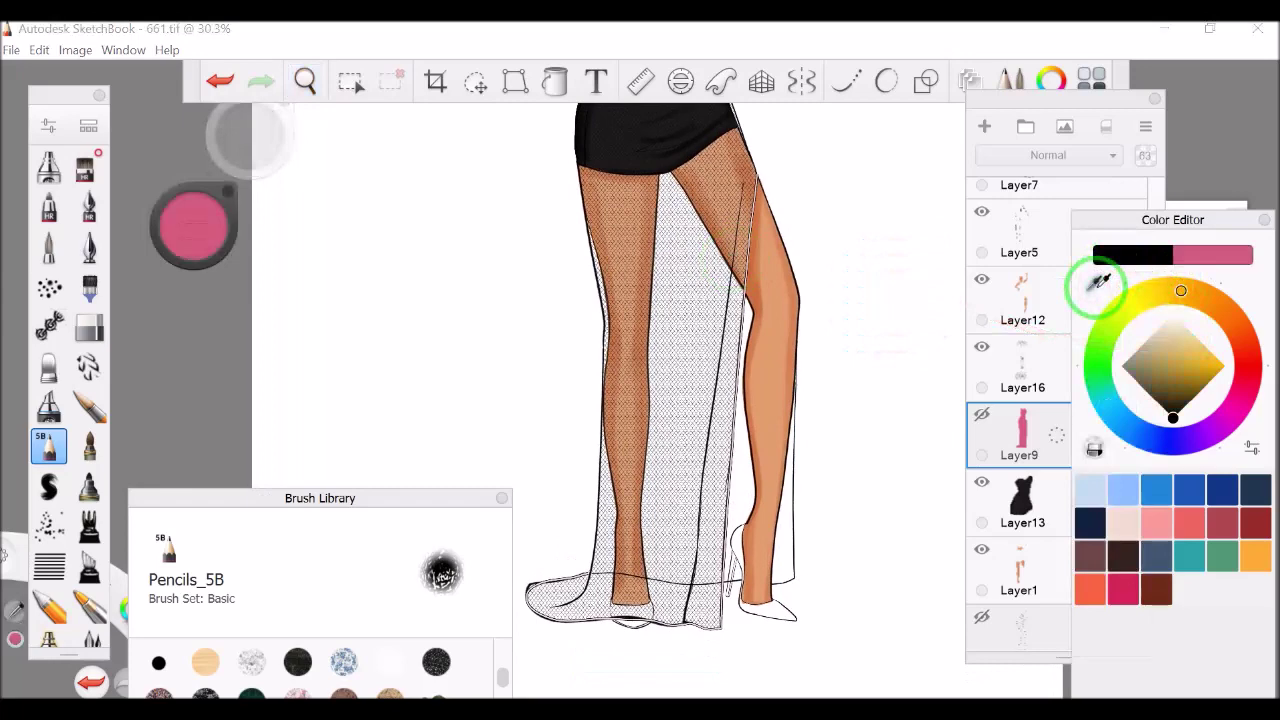
{"action": "left_click", "coordinate": [728, 295]}
{"action": "scroll", "coordinate": [728, 295], "scroll_direction": "up", "scroll_amount": 1}
{"action": "scroll", "coordinate": [728, 295], "scroll_direction": "up", "scroll_amount": 3}
{"action": "left_click", "coordinate": [49, 246]}
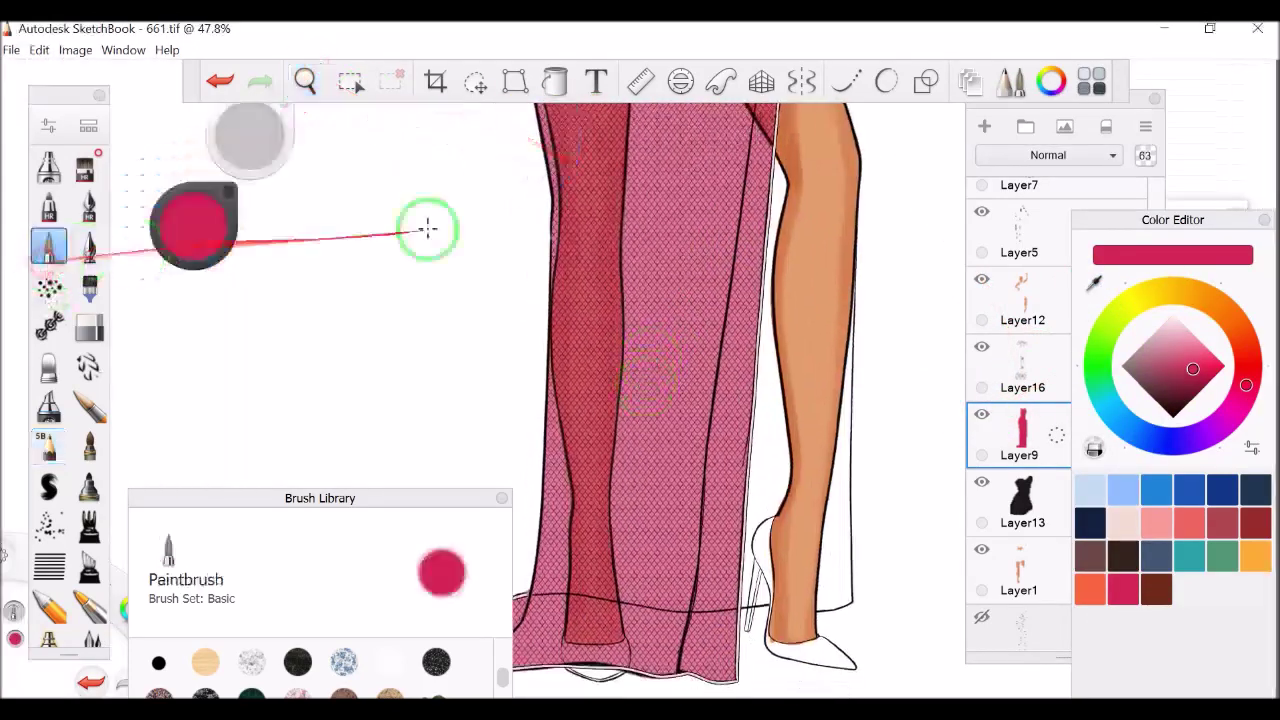
- On a new layer above Layer9, paint and fill the gown's back panel in crimson on both sides of the bare leg
{"action": "left_click", "coordinate": [984, 126]}
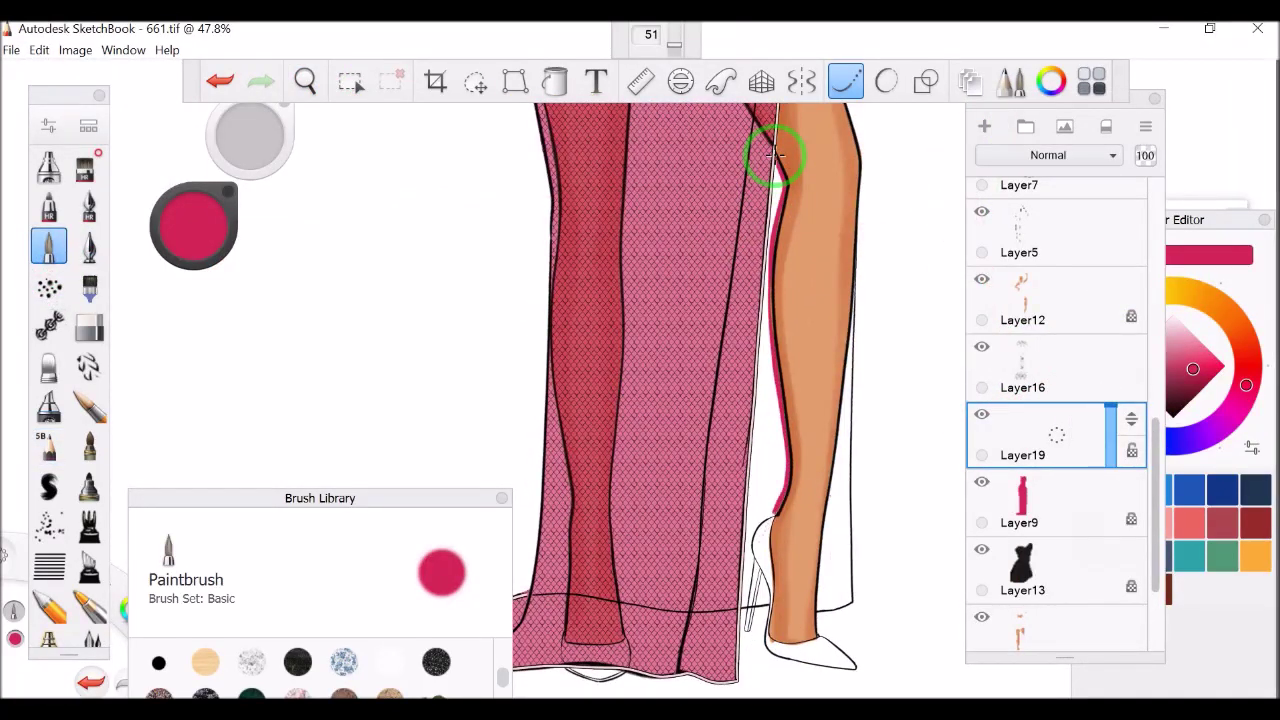
{"action": "mouse_move", "coordinate": [772, 160]}
{"action": "left_mouse_down"}
{"action": "mouse_move", "coordinate": [751, 309]}
{"action": "mouse_move", "coordinate": [514, 109]}
{"action": "left_mouse_up"}
{"action": "scroll", "coordinate": [749, 306], "scroll_direction": "down", "scroll_amount": 3}
{"action": "scroll", "coordinate": [266, 190], "scroll_direction": "up", "scroll_amount": 5}
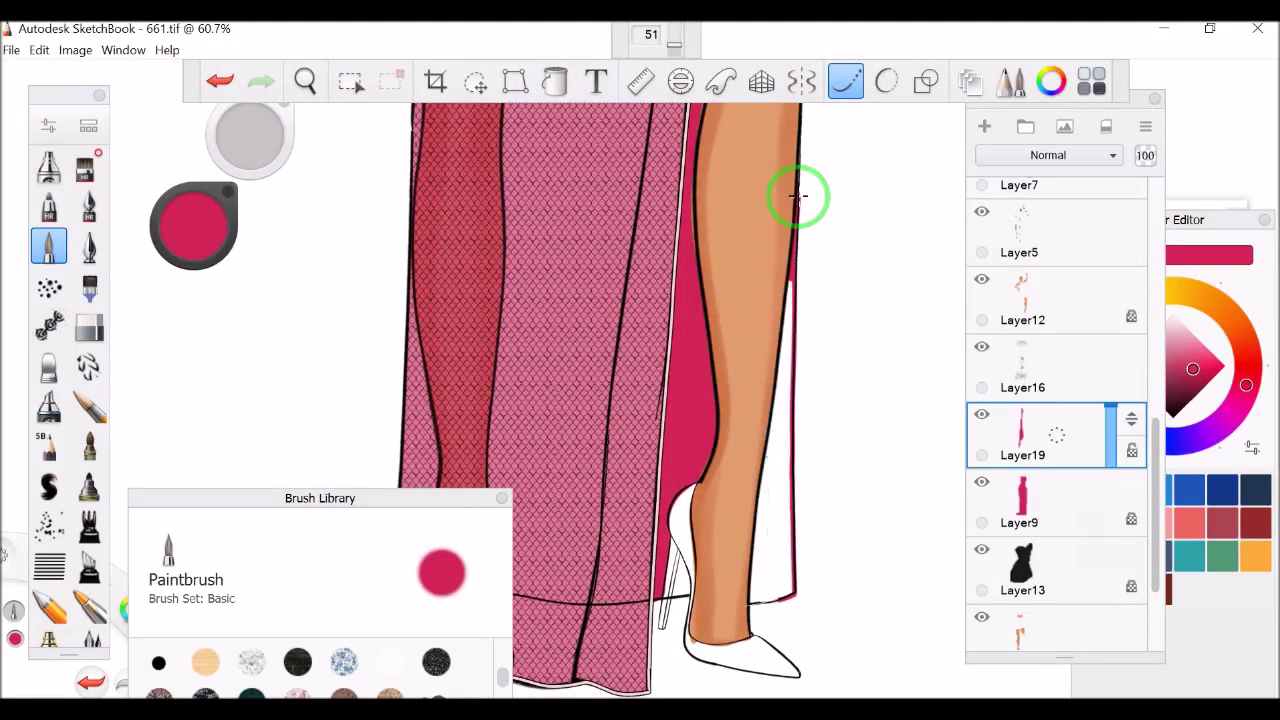
{"action": "scroll", "coordinate": [786, 186], "scroll_direction": "up", "scroll_amount": 4}
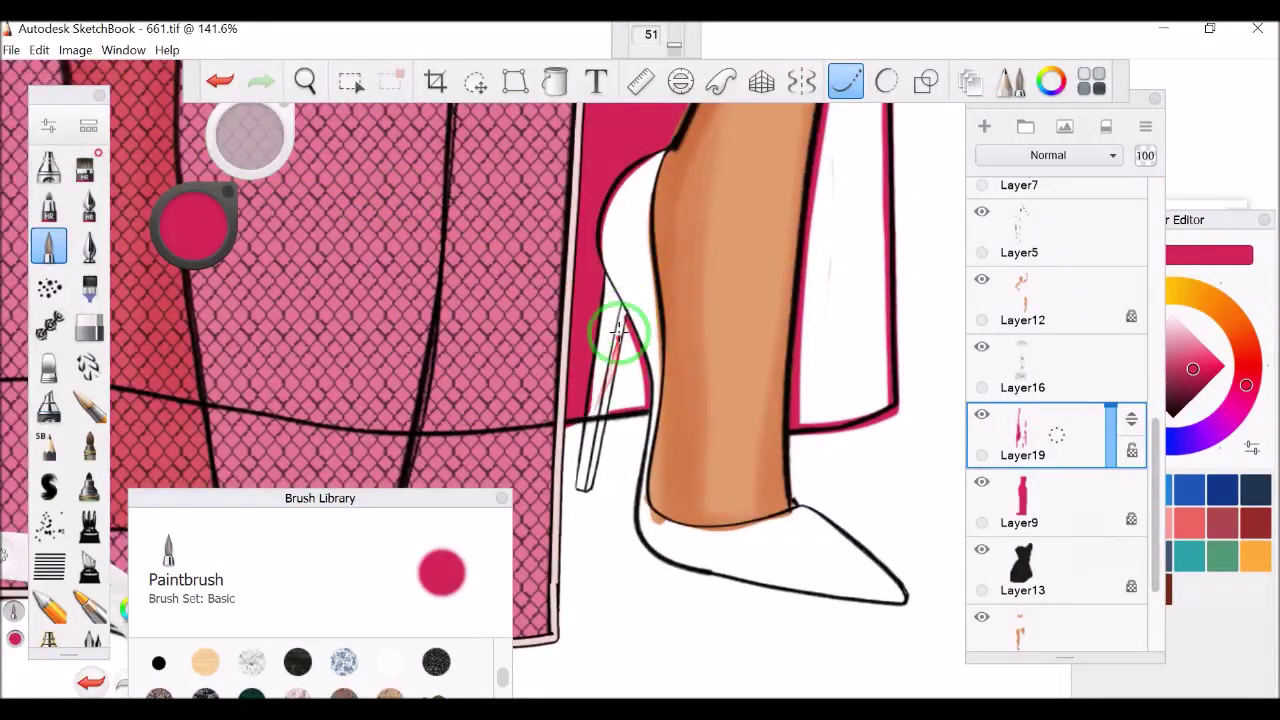
{"action": "key", "text": "f"}
{"action": "left_click", "coordinate": [831, 297]}
- Erase the crimson that spills over the bare leg's shoe and heel on Layer19 with the Hard Eraser
{"action": "key", "text": "e"}
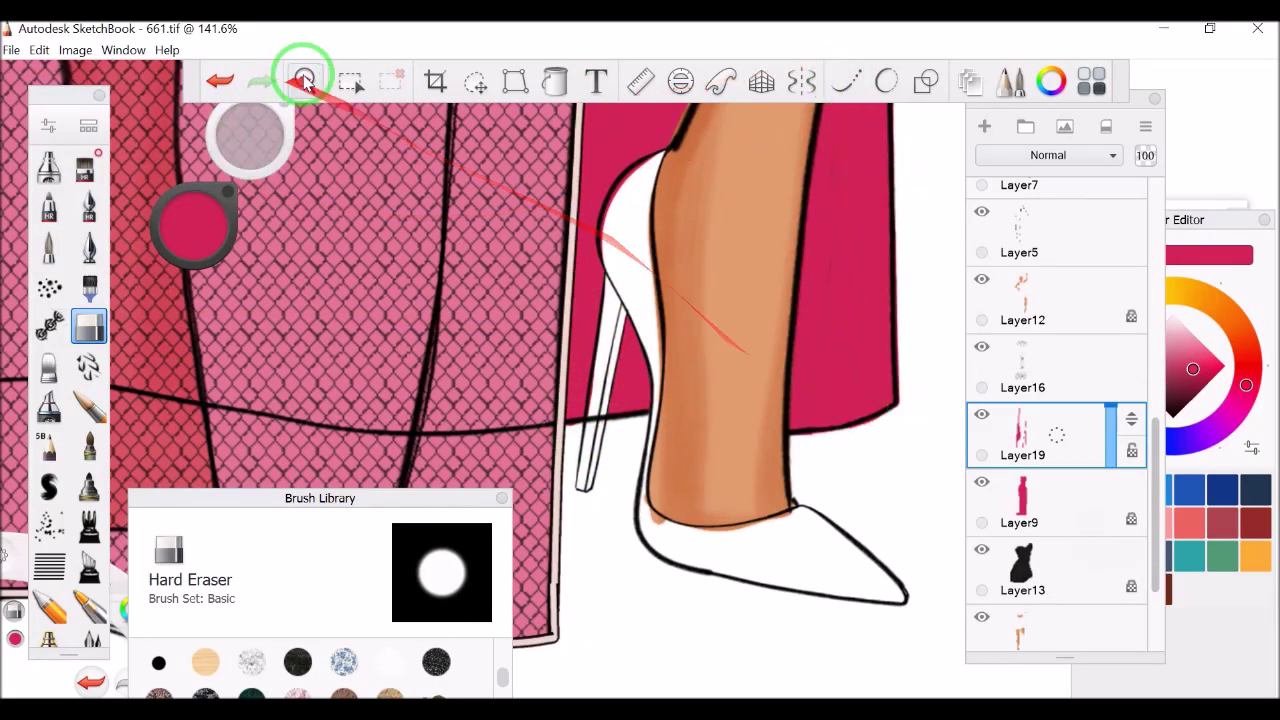
{"action": "left_click_drag", "start_coordinate": [305, 80], "coordinate": [455, 120]}
{"action": "left_click", "coordinate": [845, 80]}
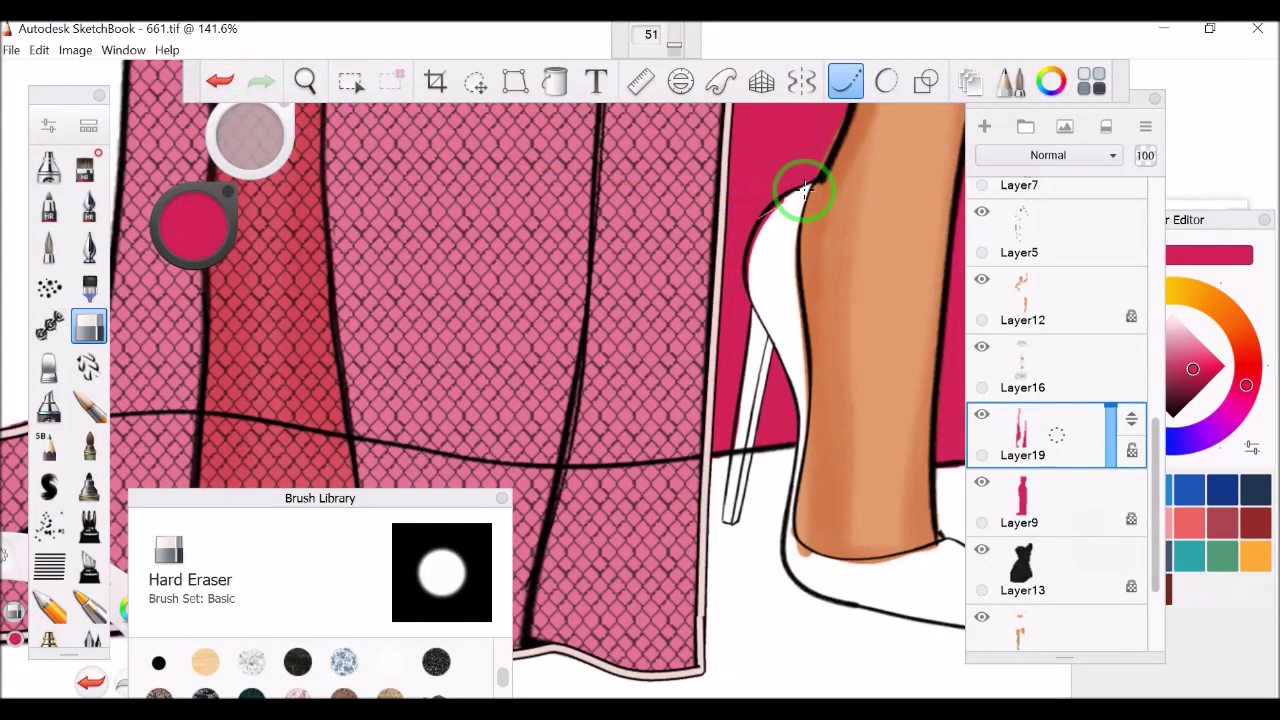
{"action": "mouse_move", "coordinate": [1103, 402]}
{"action": "left_mouse_down"}
{"action": "mouse_move", "coordinate": [1012, 456]}
{"action": "mouse_move", "coordinate": [973, 339]}
{"action": "mouse_move", "coordinate": [976, 297]}
{"action": "mouse_move", "coordinate": [1133, 394]}
{"action": "mouse_move", "coordinate": [1087, 304]}
{"action": "mouse_move", "coordinate": [790, 445]}
{"action": "left_mouse_up"}
{"action": "left_click", "coordinate": [1028, 370]}
{"action": "left_click_drag", "start_coordinate": [305, 80], "coordinate": [750, 270]}
{"action": "left_click", "coordinate": [1160, 437]}
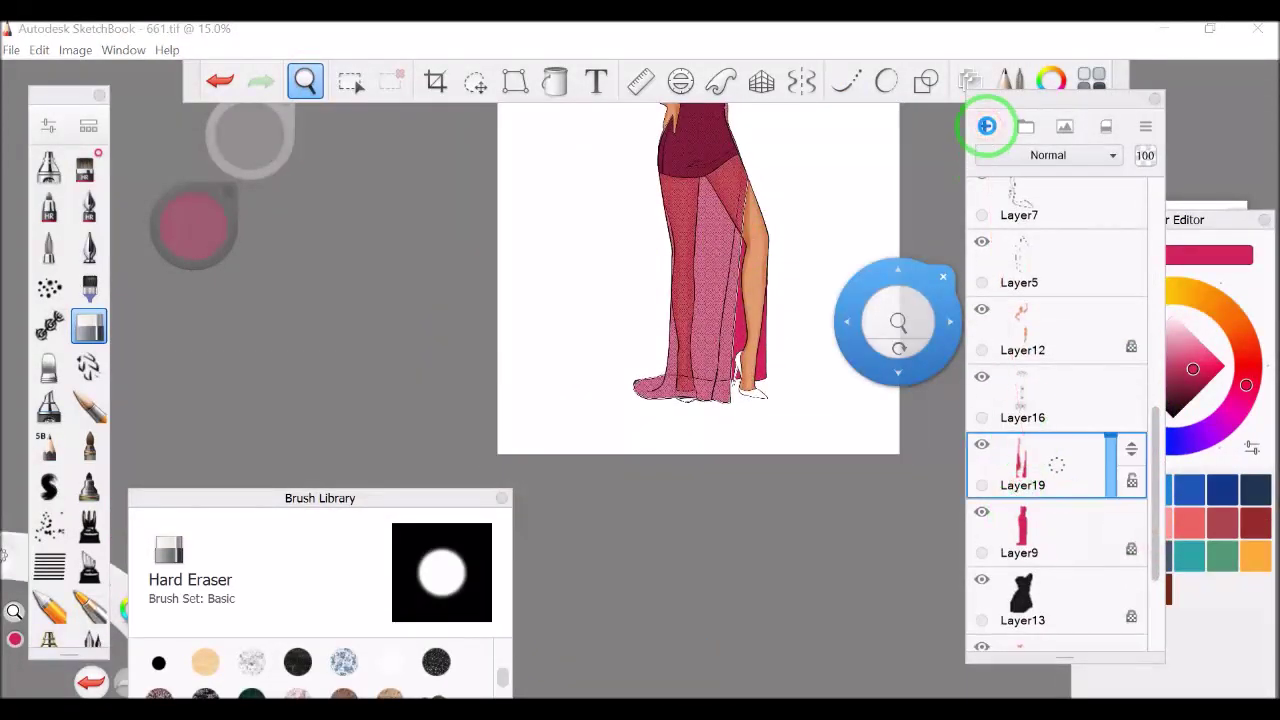
- On a new layer above Layer19, paint near-black netting over the gown's back panel with the Checkers copy crosshatch brush
{"action": "left_click", "coordinate": [987, 125]}
{"action": "scroll", "coordinate": [471, 491], "scroll_direction": "down", "scroll_amount": 3}
{"action": "left_click", "coordinate": [201, 245]}
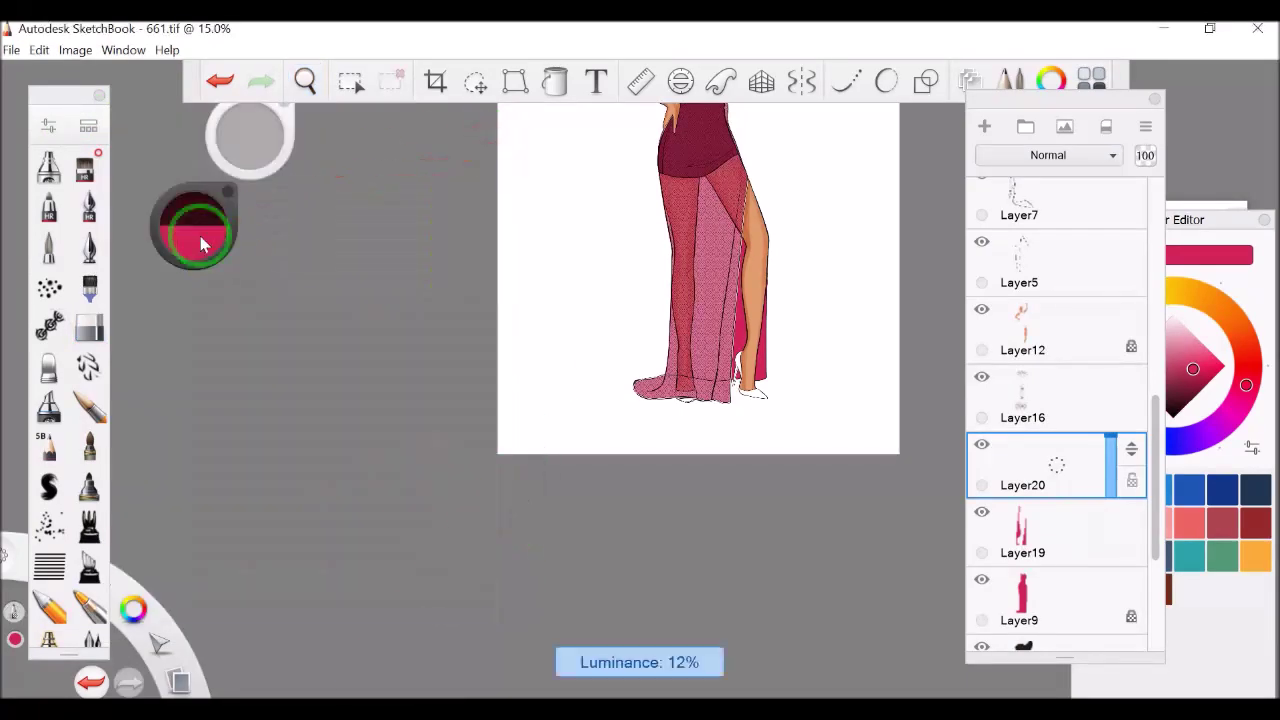
{"action": "left_click_drag", "start_coordinate": [201, 245], "coordinate": [768, 268]}
{"action": "left_click", "coordinate": [248, 140]}
{"action": "left_click", "coordinate": [376, 441]}
{"action": "left_click", "coordinate": [220, 80]}
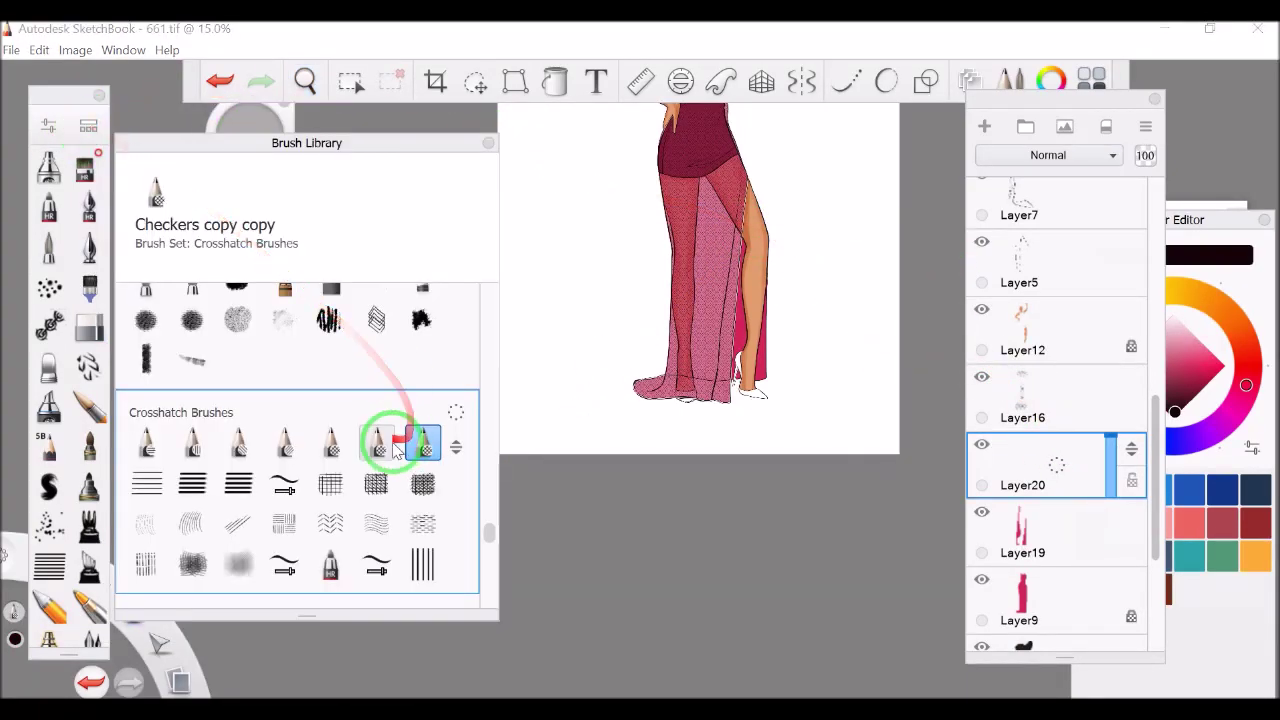
{"action": "left_click", "coordinate": [985, 128]}
{"action": "left_click_drag", "start_coordinate": [750, 400], "coordinate": [760, 170]}
{"action": "key", "text": "v"}
{"action": "mouse_move", "coordinate": [614, 214]}
{"action": "left_mouse_down"}
{"action": "mouse_move", "coordinate": [686, 214]}
{"action": "mouse_move", "coordinate": [627, 204]}
{"action": "left_mouse_up"}
- Hide the crimson layers Layer19 and Layer9
{"action": "left_click", "coordinate": [1020, 523]}
{"action": "key", "text": "m"}
{"action": "left_click", "coordinate": [586, 223]}
{"action": "left_click", "coordinate": [1023, 457]}
{"action": "left_click", "coordinate": [1069, 527]}
{"action": "left_click_drag", "start_coordinate": [981, 511], "coordinate": [981, 579]}
{"action": "key", "text": "z"}
{"action": "left_click_drag", "start_coordinate": [757, 334], "coordinate": [700, 240]}
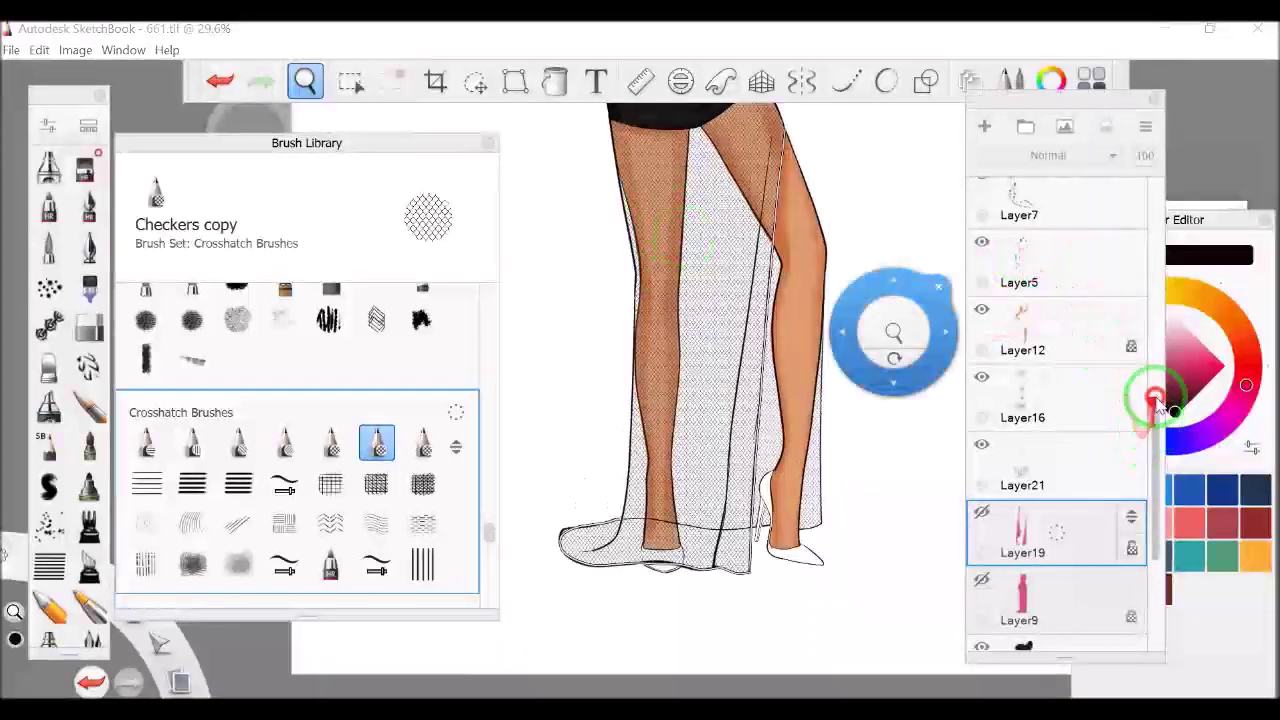
- Erase the back hem line where it crosses the netted leg with the Hard Eraser
{"action": "left_click_drag", "start_coordinate": [1154, 400], "coordinate": [1154, 250]}
{"action": "left_click", "coordinate": [990, 300]}
{"action": "scroll", "coordinate": [660, 455], "scroll_direction": "up", "scroll_amount": 5}
{"action": "left_click", "coordinate": [88, 326]}
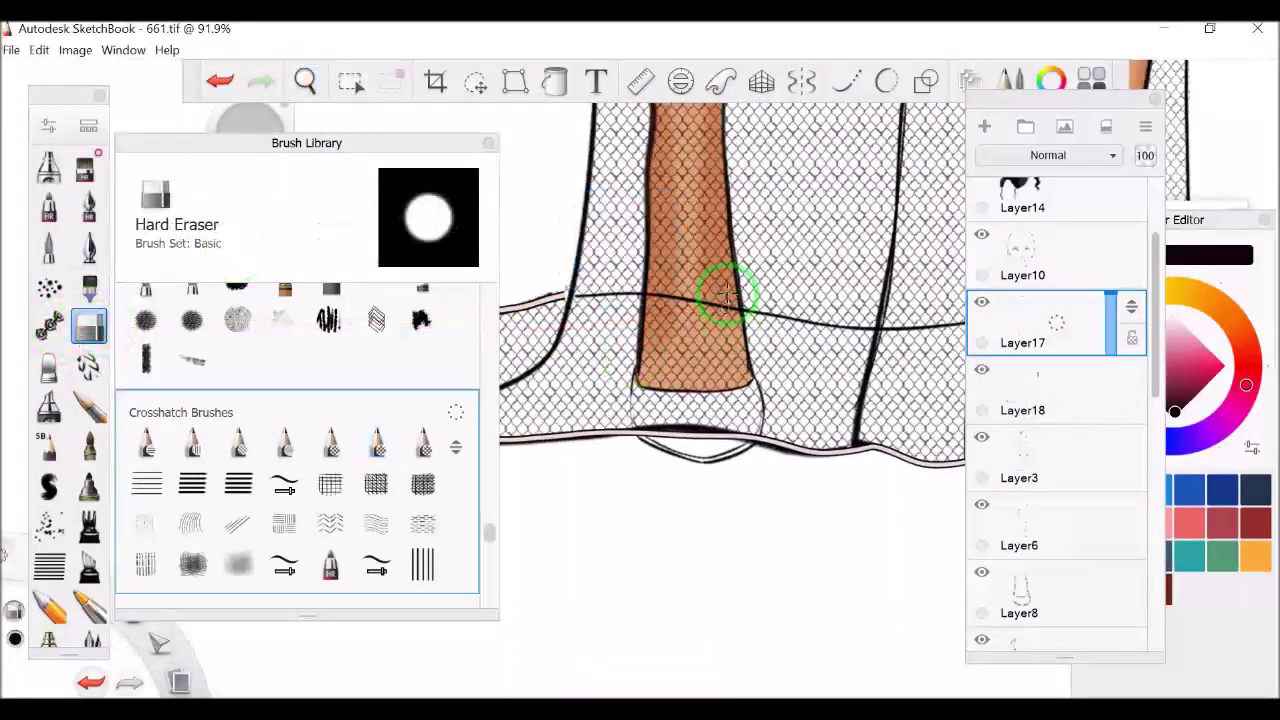
{"action": "key", "text": "z"}
- Trace the double-line trim along the gown's rear edge and back hem on Layer4, skipping the legs
{"action": "left_click_drag", "start_coordinate": [719, 288], "coordinate": [1086, 323]}
{"action": "mouse_move", "coordinate": [491, 523]}
{"action": "left_mouse_down"}
{"action": "mouse_move", "coordinate": [457, 306]}
{"action": "mouse_move", "coordinate": [143, 357]}
{"action": "left_mouse_up"}
{"action": "left_click", "coordinate": [830, 74]}
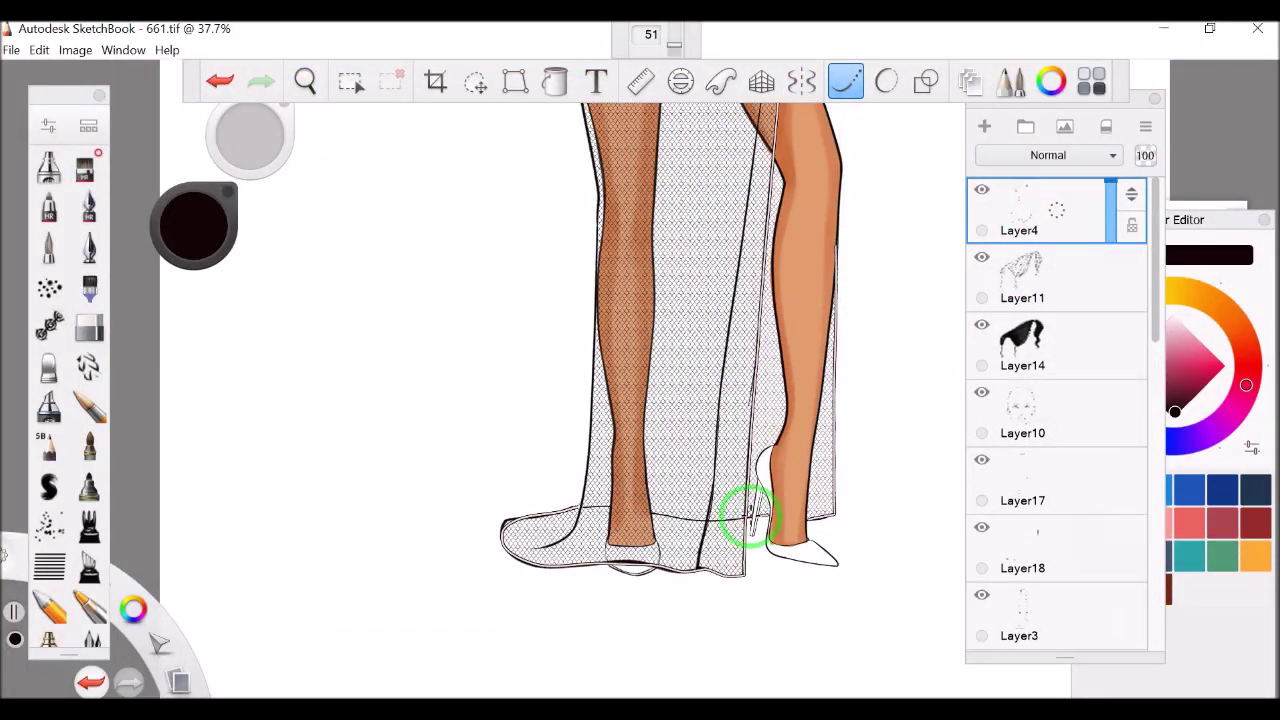
{"action": "left_click", "coordinate": [305, 80]}
{"action": "left_click_drag", "start_coordinate": [700, 500], "coordinate": [366, 137]}
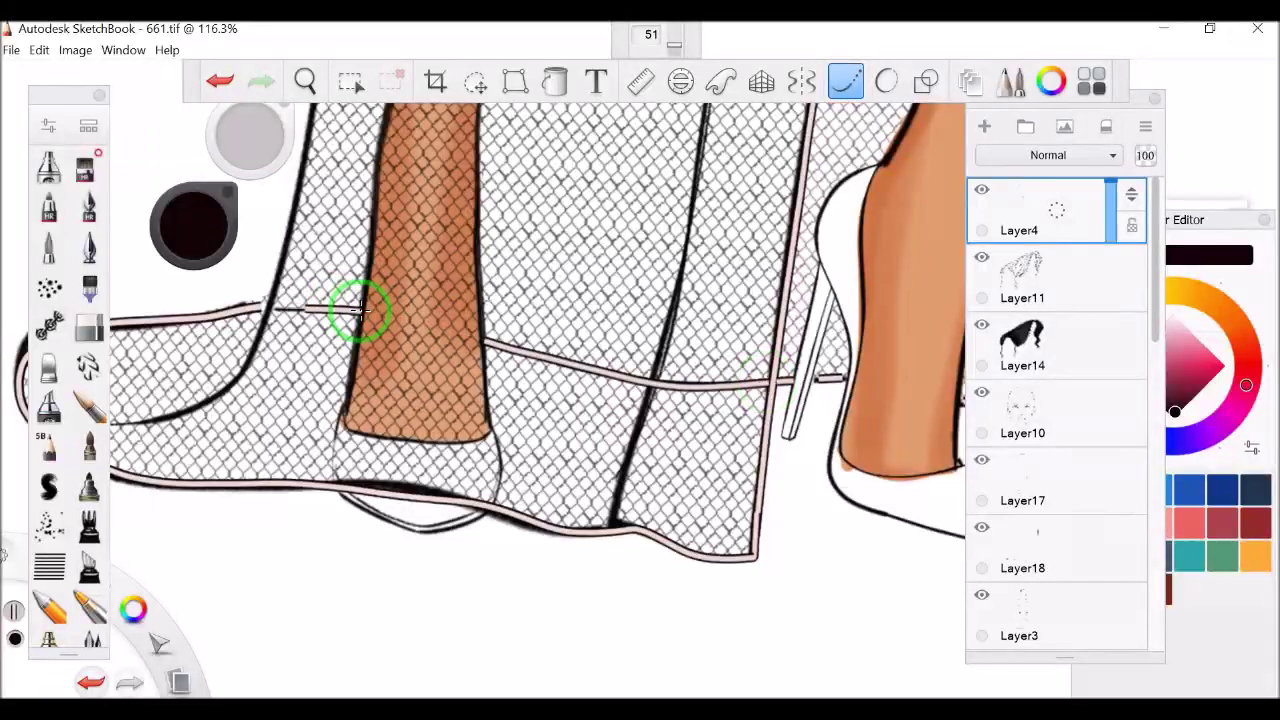
{"action": "left_click_drag", "start_coordinate": [285, 140], "coordinate": [781, 318]}
{"action": "scroll", "coordinate": [731, 129], "scroll_direction": "down", "scroll_amount": 2}
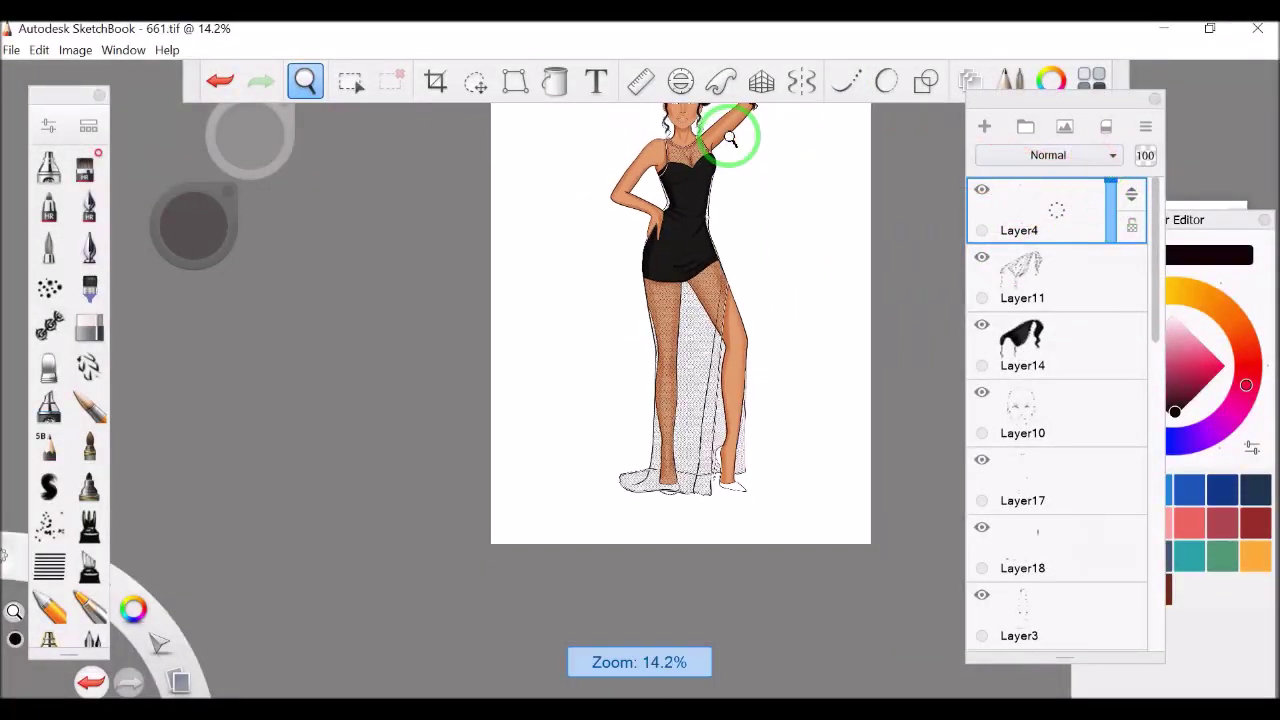
- Merge the net layers Layer16 and Layer21 into one layer
{"action": "left_click_drag", "start_coordinate": [1155, 330], "coordinate": [1153, 443]}
{"action": "scroll", "coordinate": [1037, 391], "scroll_direction": "down", "scroll_amount": 3}
{"action": "left_click", "coordinate": [1048, 155]}
{"action": "left_click", "coordinate": [1012, 203]}
{"action": "key", "text": "ctrl+e"}
{"action": "left_click_drag", "start_coordinate": [860, 190], "coordinate": [666, 180]}
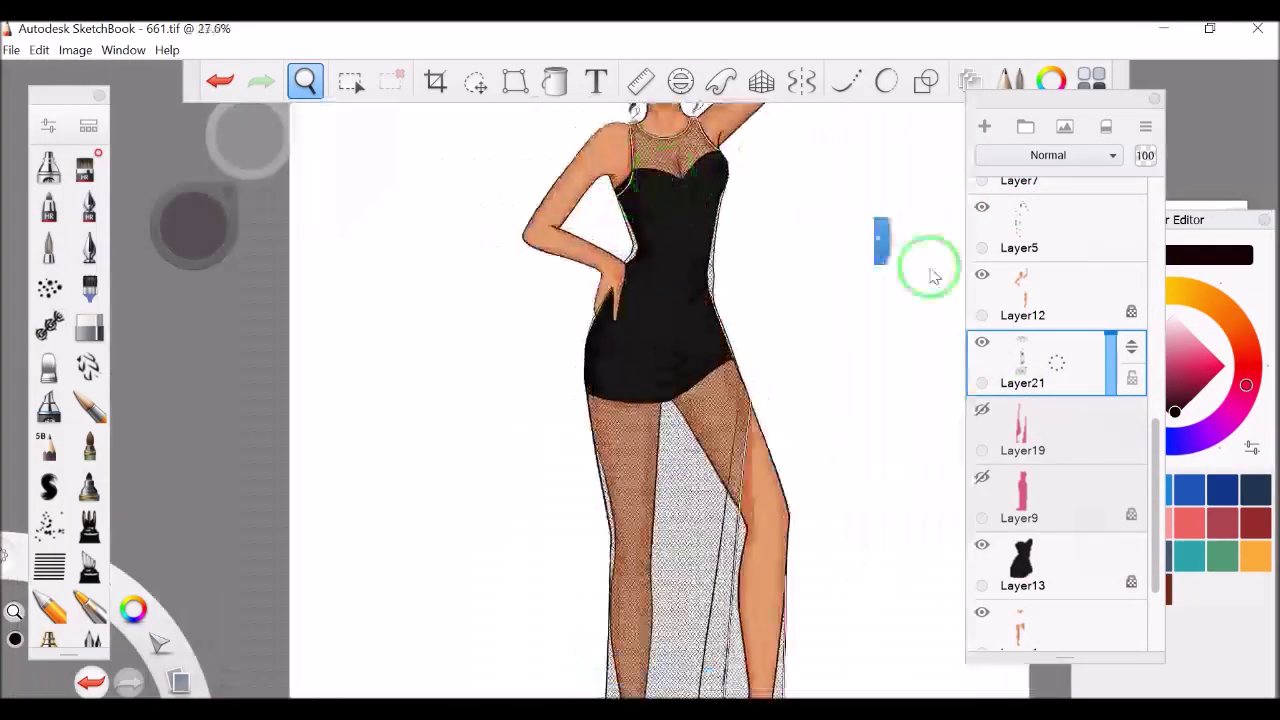
- On a new layer above Layer12, paint the eyebrows black and the irises slate blue with white highlights
{"action": "left_click_drag", "start_coordinate": [514, 614], "coordinate": [909, 529]}
{"action": "left_click_drag", "start_coordinate": [1131, 346], "coordinate": [555, 175]}
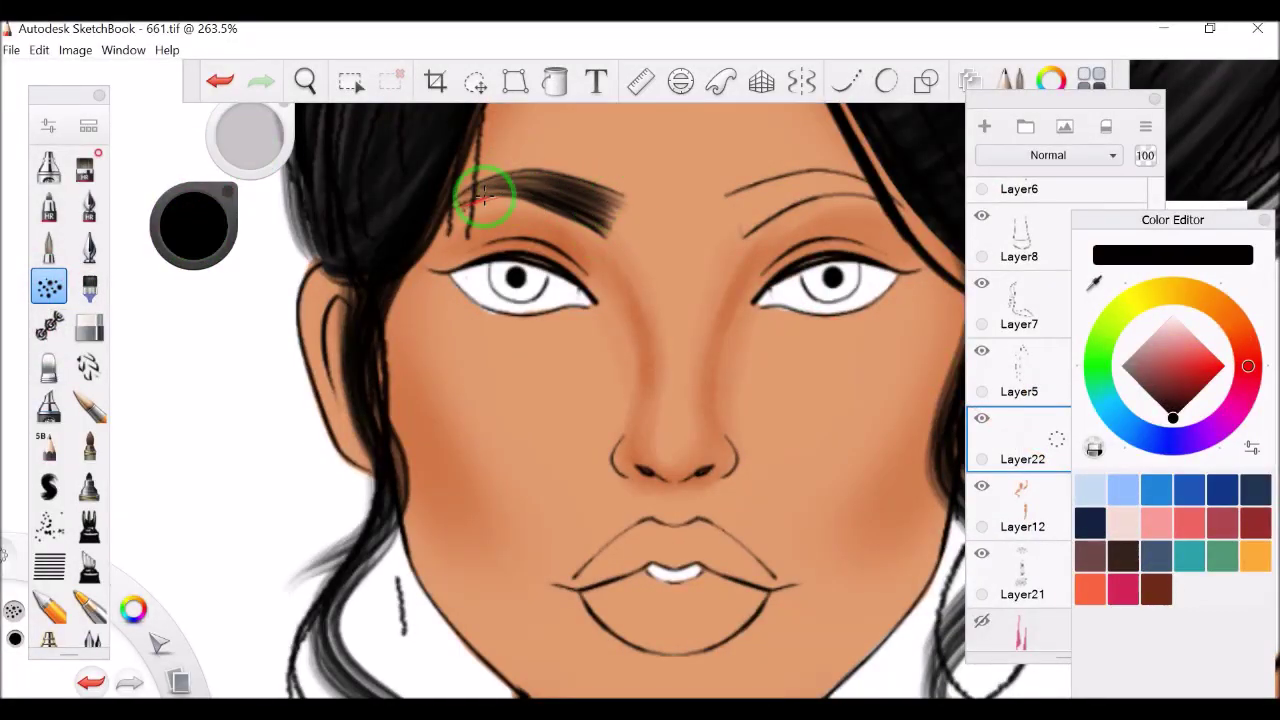
{"action": "mouse_move", "coordinate": [620, 172]}
{"action": "left_mouse_down"}
{"action": "mouse_move", "coordinate": [500, 229]}
{"action": "mouse_move", "coordinate": [697, 203]}
{"action": "left_mouse_up"}
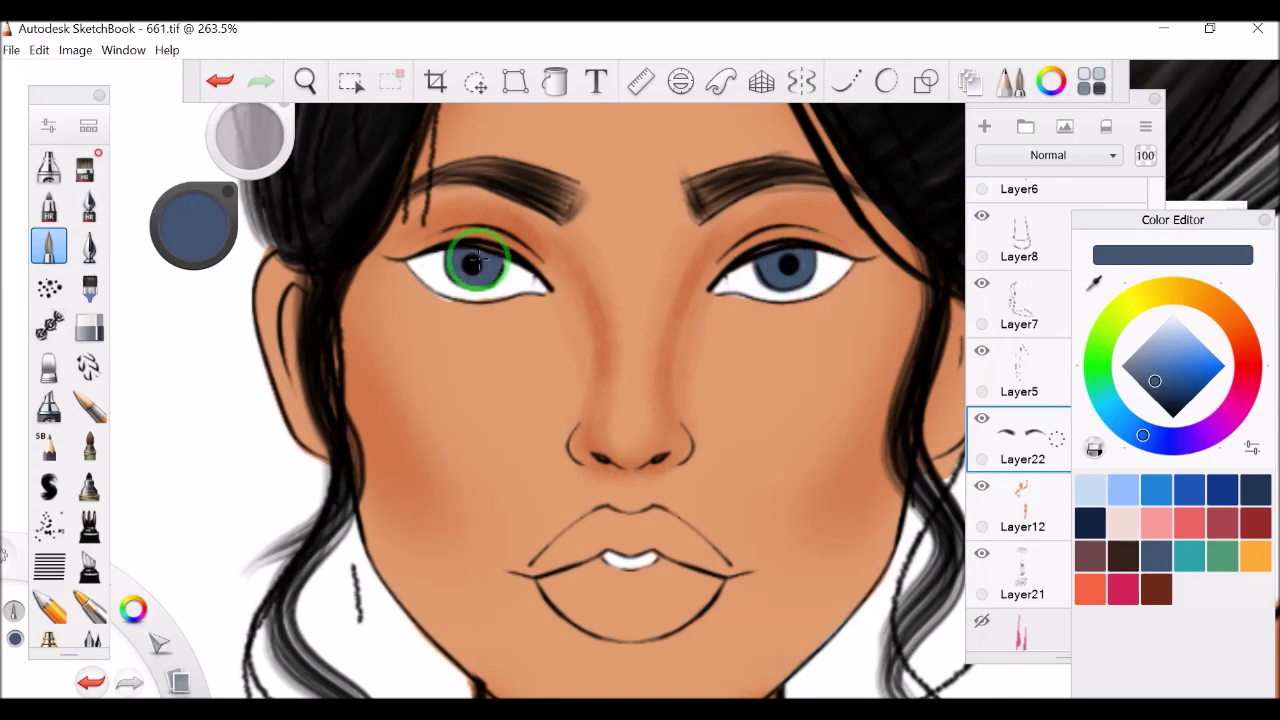
{"action": "left_click", "coordinate": [1170, 316]}
{"action": "left_click", "coordinate": [49, 446]}
- Outline both lips in bright red with the Paintbrush and fill them, leaving the teeth white
{"action": "left_click", "coordinate": [1189, 522]}
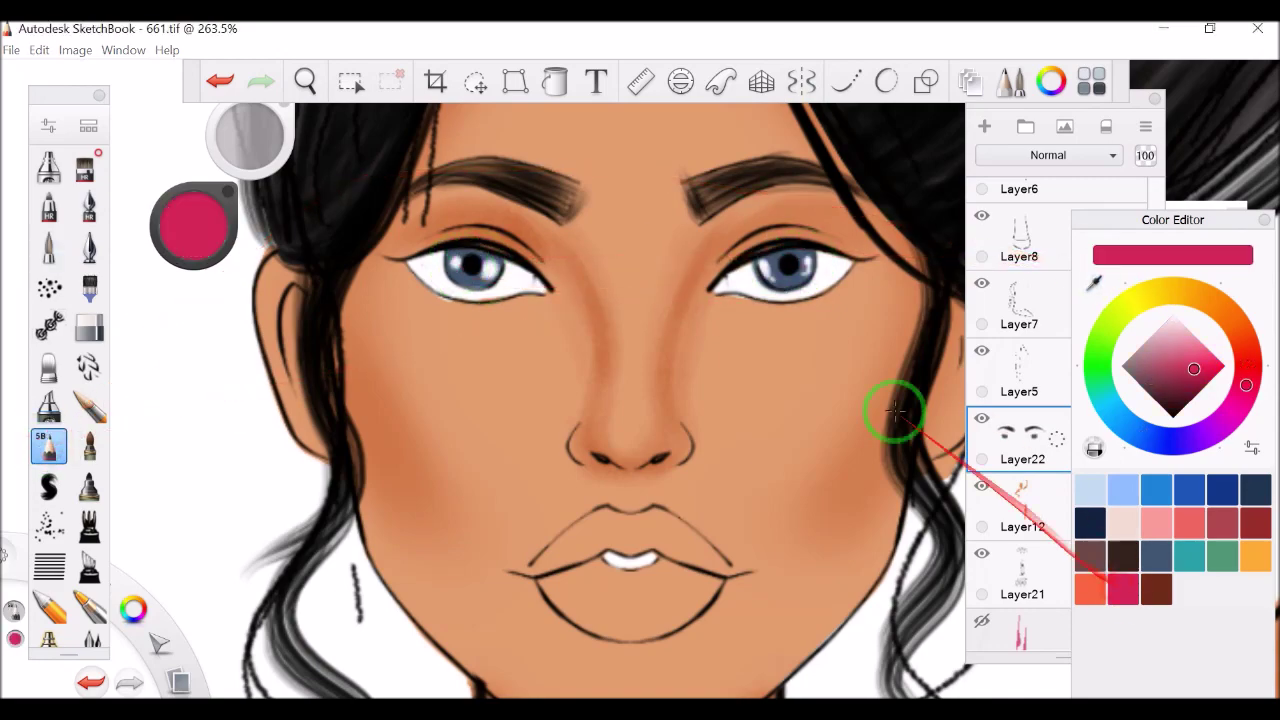
{"action": "left_click_drag", "start_coordinate": [305, 81], "coordinate": [243, 129]}
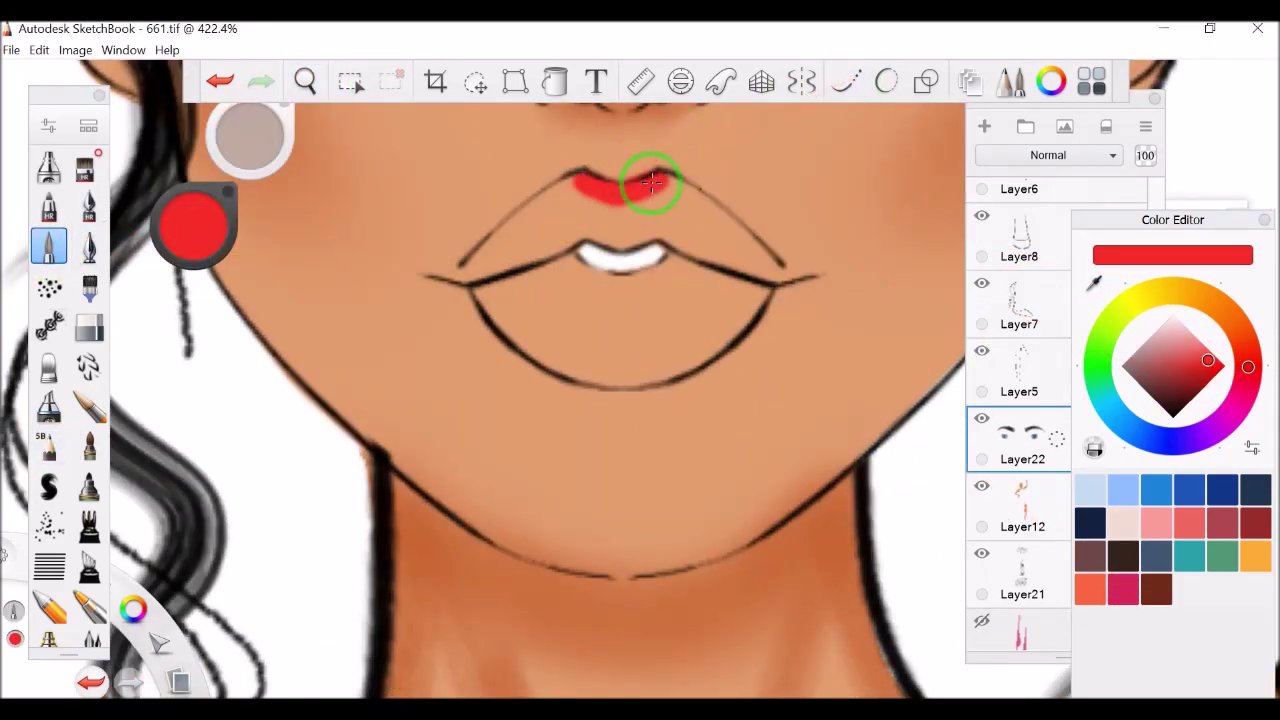
{"action": "left_click", "coordinate": [224, 80]}
{"action": "left_click_drag", "start_coordinate": [752, 240], "coordinate": [673, 185]}
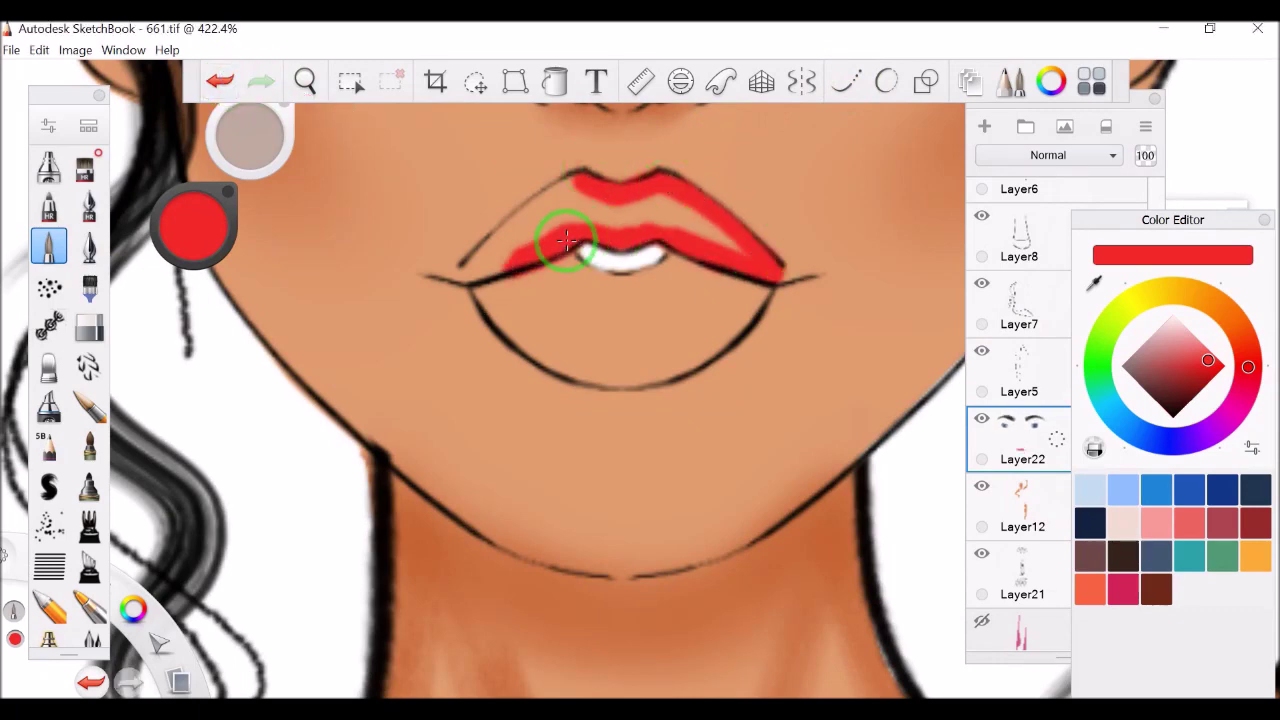
{"action": "left_click", "coordinate": [845, 81]}
{"action": "left_click_drag", "start_coordinate": [602, 287], "coordinate": [680, 253]}
{"action": "left_click_drag", "start_coordinate": [770, 278], "coordinate": [614, 251]}
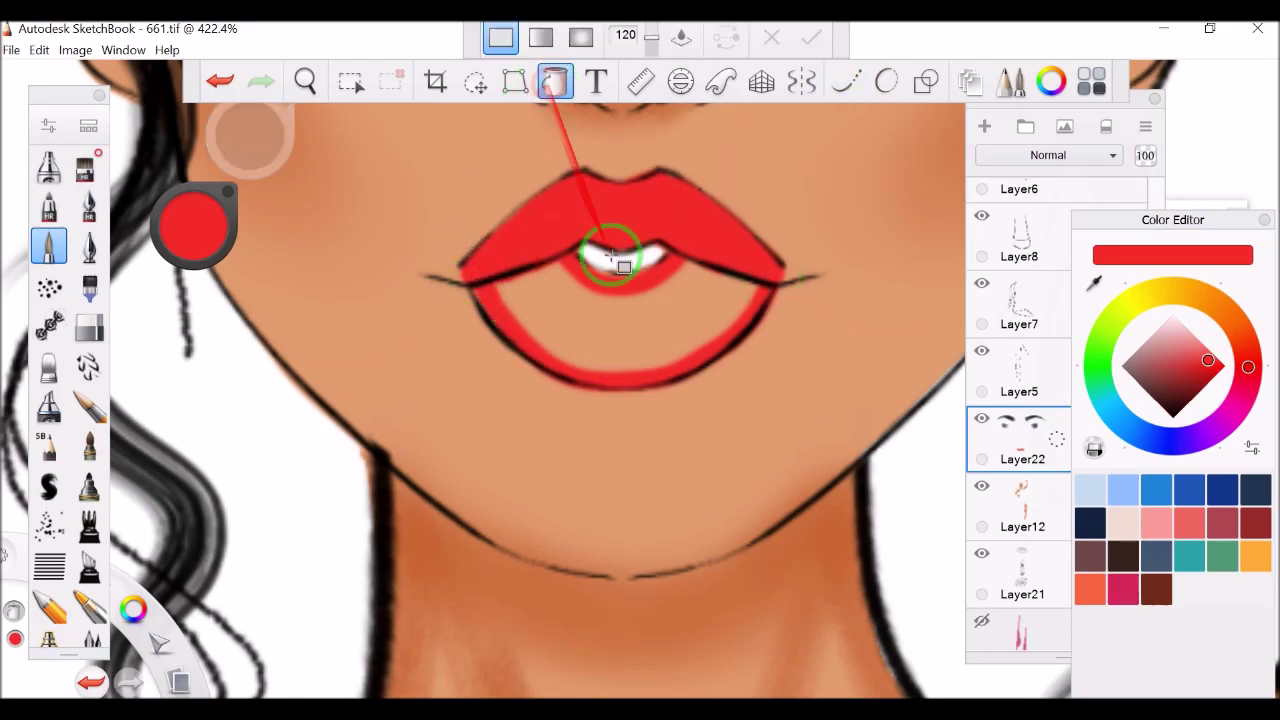
{"action": "scroll", "coordinate": [651, 220], "scroll_direction": "down", "scroll_amount": 8}
- Draw white shine marks on the upper and lower lips with the 5B pencil
{"action": "left_click_drag", "start_coordinate": [430, 192], "coordinate": [40, 487]}
{"action": "left_click", "coordinate": [48, 446]}
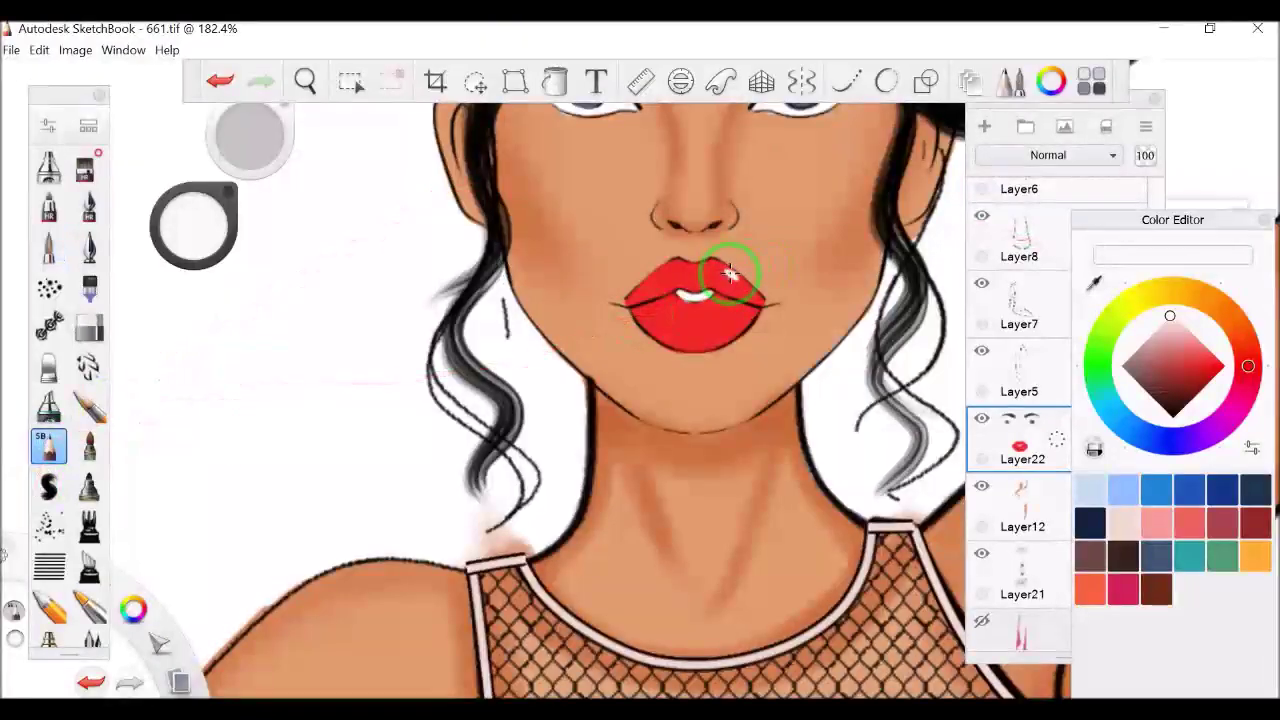
{"action": "scroll", "coordinate": [670, 260], "scroll_direction": "down", "scroll_amount": 6}
- Airbrush crimson blush softly onto both cheeks on Layer22
{"action": "left_click", "coordinate": [48, 165]}
{"action": "left_click", "coordinate": [1122, 590]}
{"action": "scroll", "coordinate": [640, 275], "scroll_direction": "up", "scroll_amount": 3}
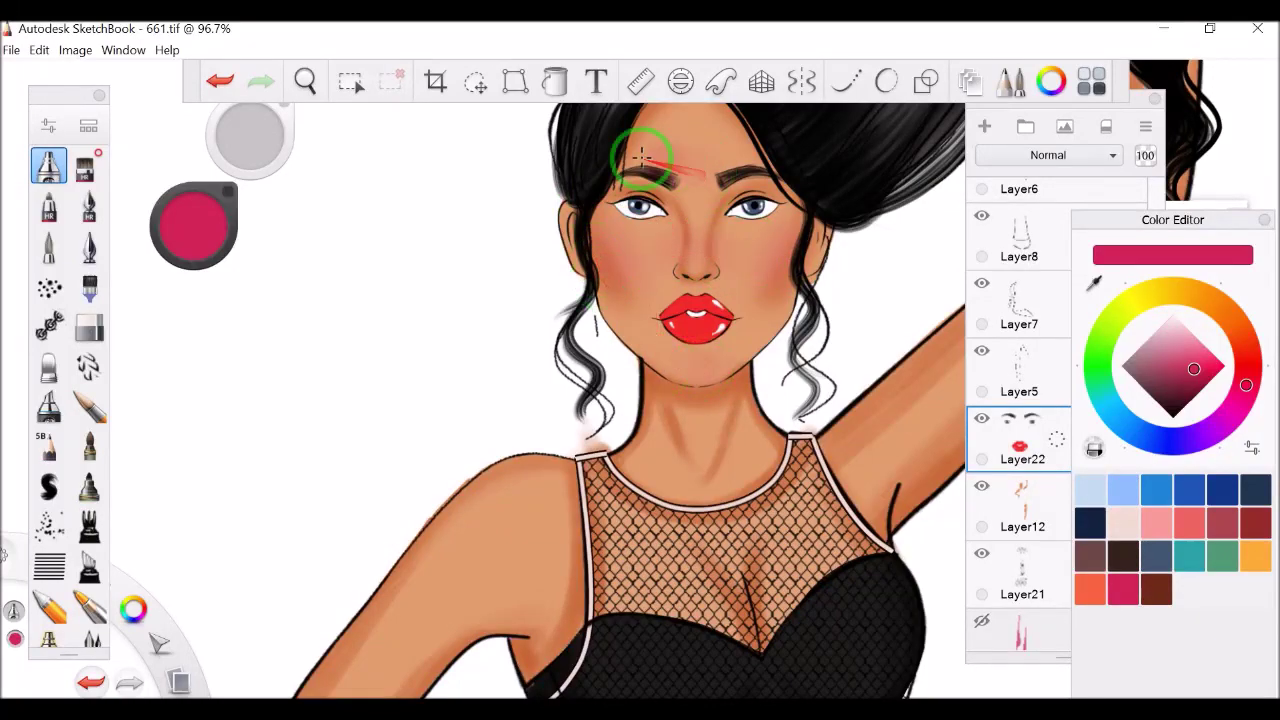
{"action": "scroll", "coordinate": [673, 160], "scroll_direction": "down", "scroll_amount": 5}
{"action": "scroll", "coordinate": [614, 206], "scroll_direction": "up", "scroll_amount": 3}
- Airbrush soft white highlights along the arms and the bare leg on Layer12
{"action": "left_click_drag", "start_coordinate": [193, 225], "coordinate": [1020, 507]}
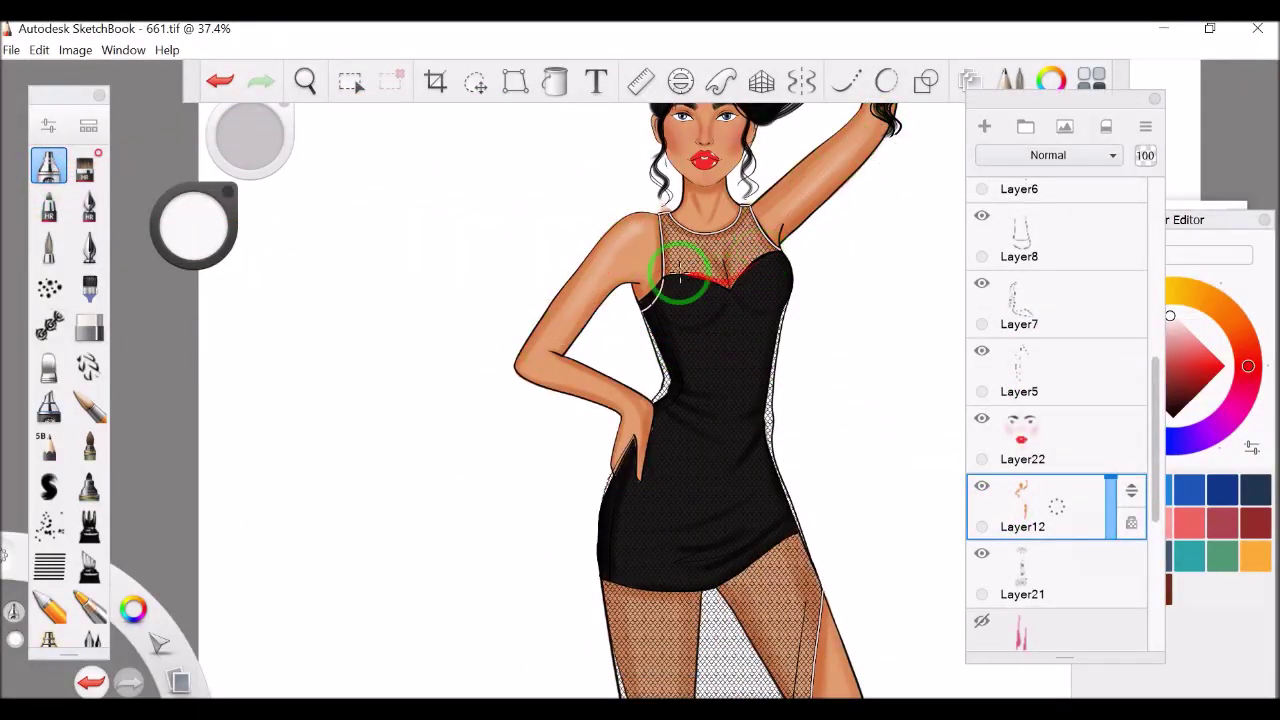
{"action": "left_click_drag", "start_coordinate": [671, 214], "coordinate": [760, 325]}
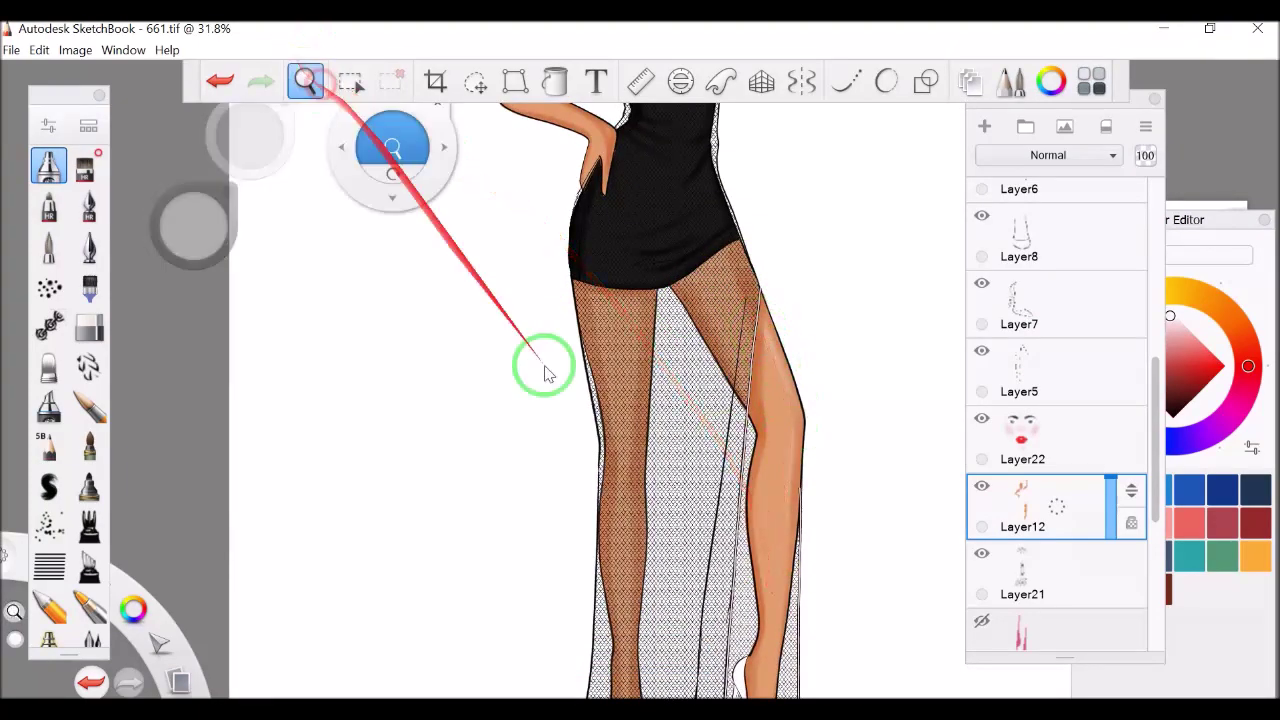
{"action": "left_click_drag", "start_coordinate": [320, 85], "coordinate": [777, 245]}
{"action": "scroll", "coordinate": [1126, 429], "scroll_direction": "down", "scroll_amount": 5}
- Airbrush soft white highlights down the netted leg on Layer1
{"action": "left_click", "coordinate": [1120, 515]}
{"action": "key", "text": "space"}
{"action": "mouse_move", "coordinate": [645, 285]}
{"action": "left_mouse_down"}
{"action": "mouse_move", "coordinate": [700, 370]}
{"action": "mouse_move", "coordinate": [660, 300]}
{"action": "left_mouse_up"}
{"action": "left_click_drag", "start_coordinate": [250, 135], "coordinate": [234, 149]}
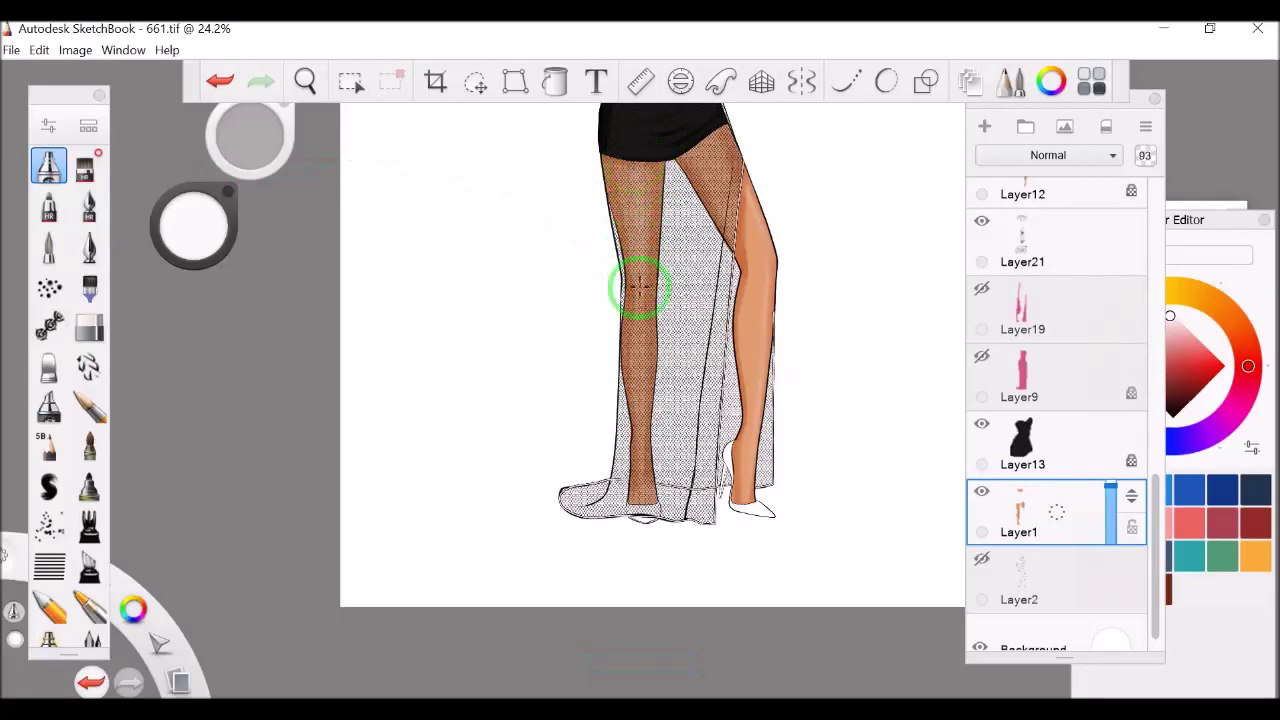
{"action": "left_click_drag", "start_coordinate": [305, 81], "coordinate": [600, 271]}
{"action": "scroll", "coordinate": [666, 220], "scroll_direction": "up", "scroll_amount": 5}
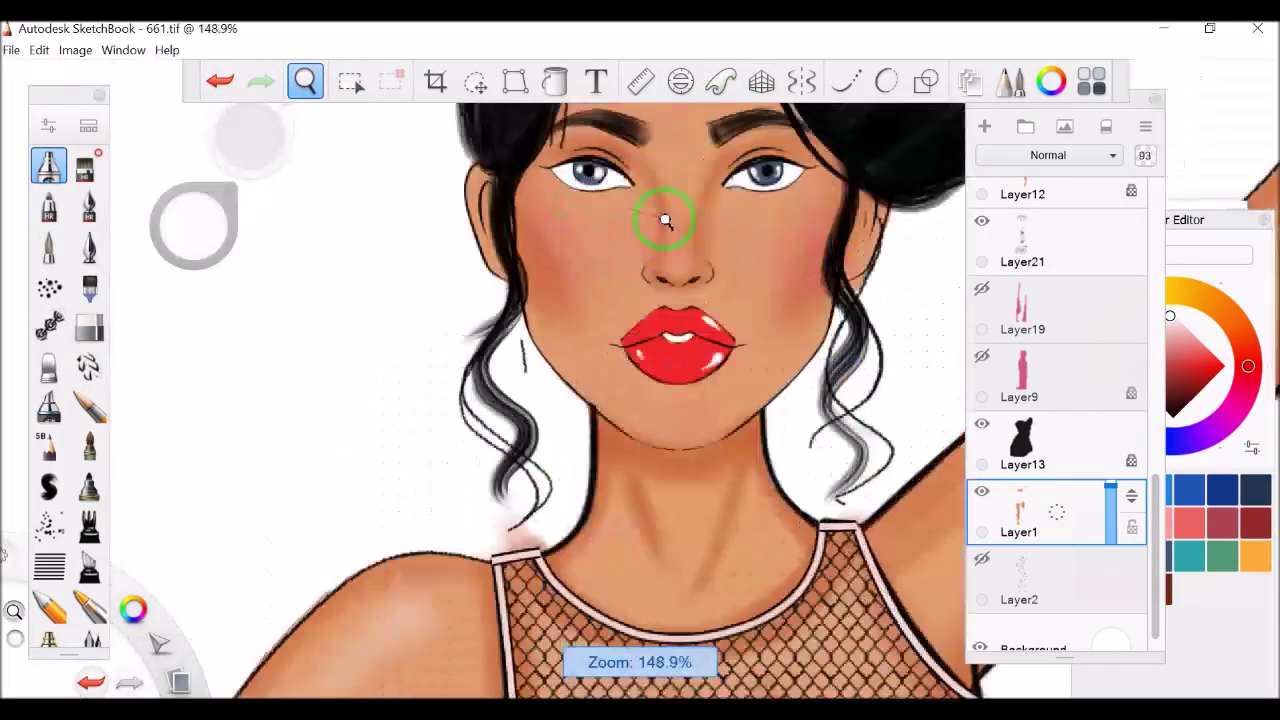
- Airbrush white highlights on the nose, cheeks and chin on Layer12
{"action": "left_click_drag", "start_coordinate": [250, 135], "coordinate": [249, 137]}
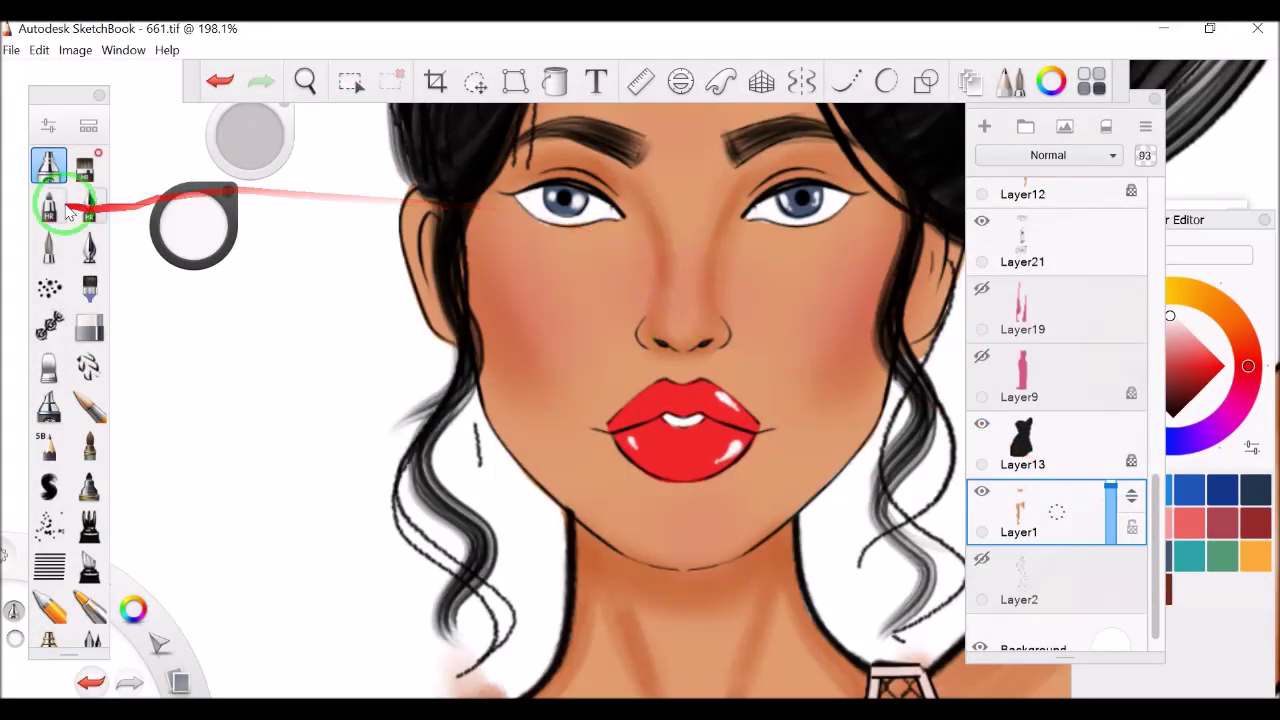
{"action": "left_click", "coordinate": [1034, 194]}
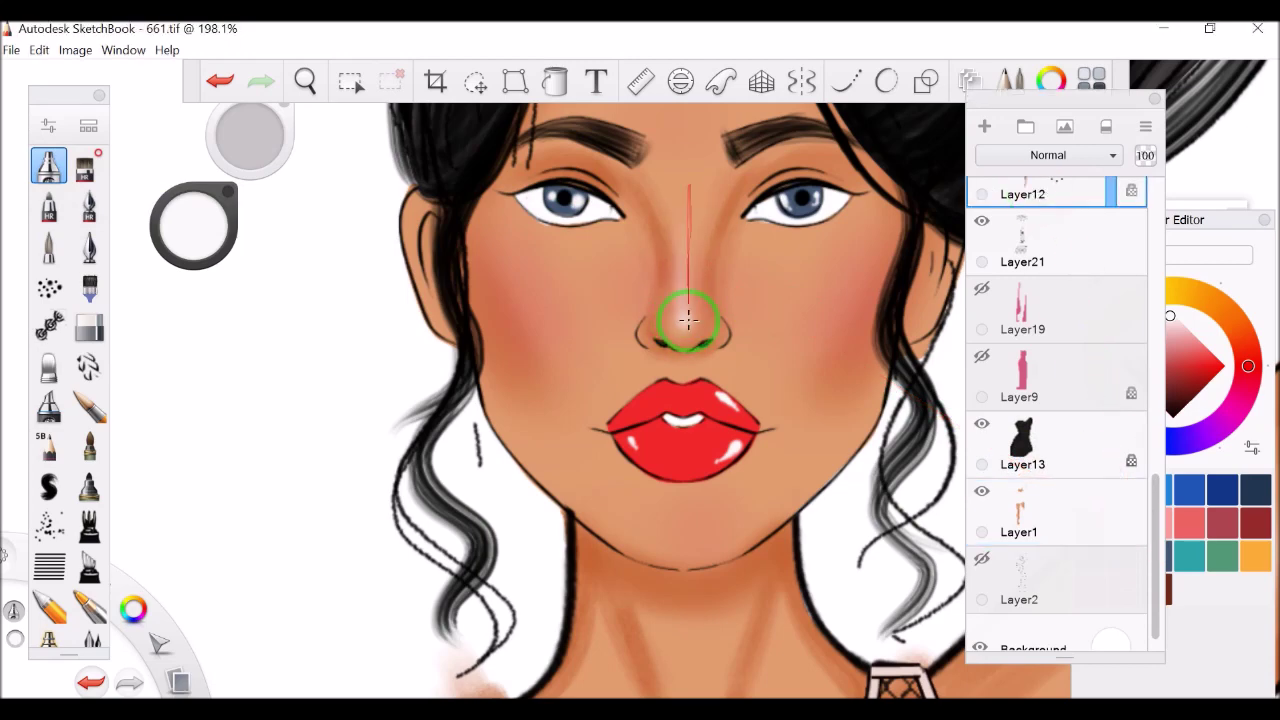
{"action": "left_click_drag", "start_coordinate": [250, 135], "coordinate": [243, 129]}
{"action": "left_click_drag", "start_coordinate": [484, 237], "coordinate": [815, 296]}
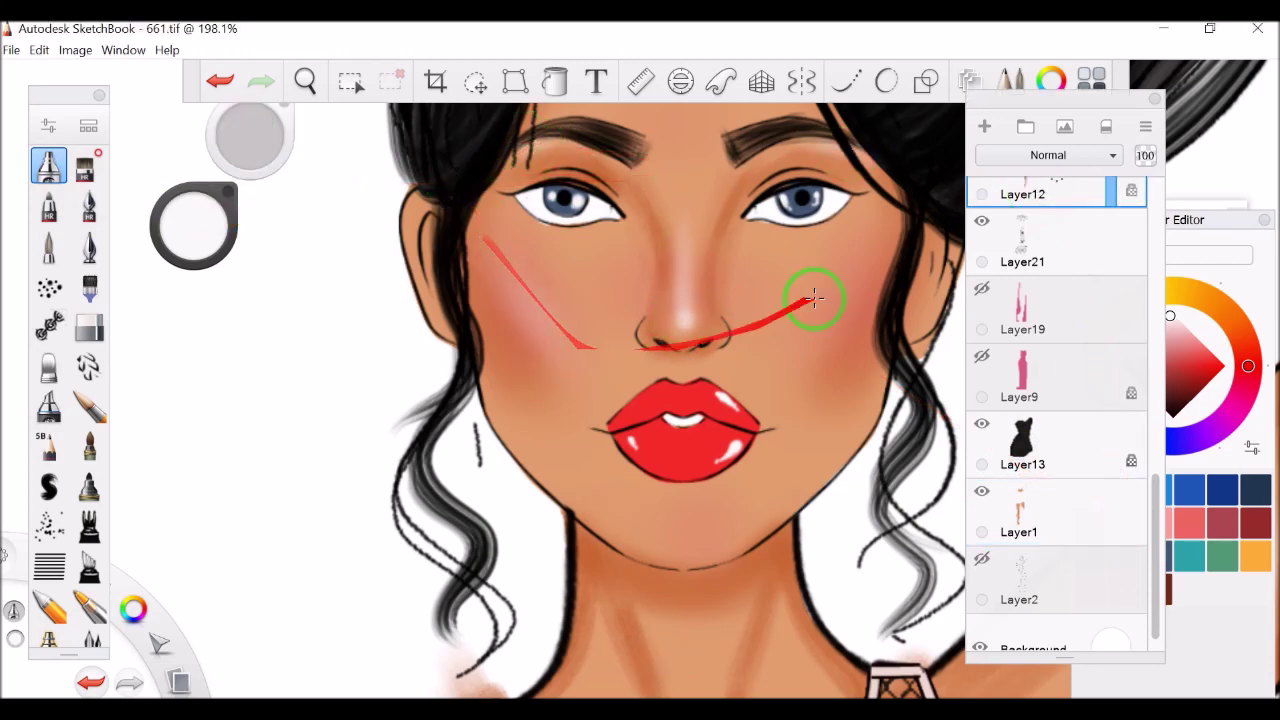
- On a new layer above Layer12, brush orange eyeshadow over both upper eyelids
{"action": "left_click", "coordinate": [1189, 555]}
{"action": "left_click", "coordinate": [1255, 555]}
{"action": "left_click", "coordinate": [89, 287]}
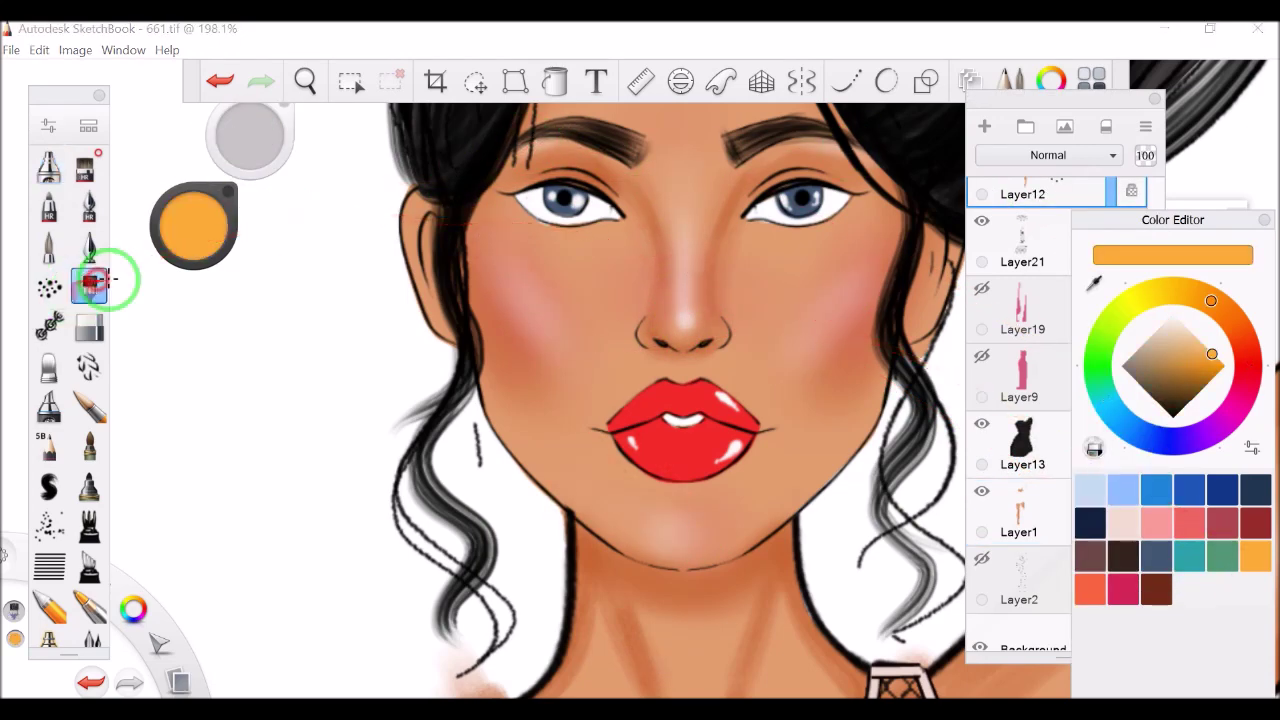
{"action": "left_click", "coordinate": [984, 126]}
{"action": "left_click_drag", "start_coordinate": [1154, 486], "coordinate": [1154, 430]}
{"action": "left_click_drag", "start_coordinate": [600, 195], "coordinate": [510, 178]}
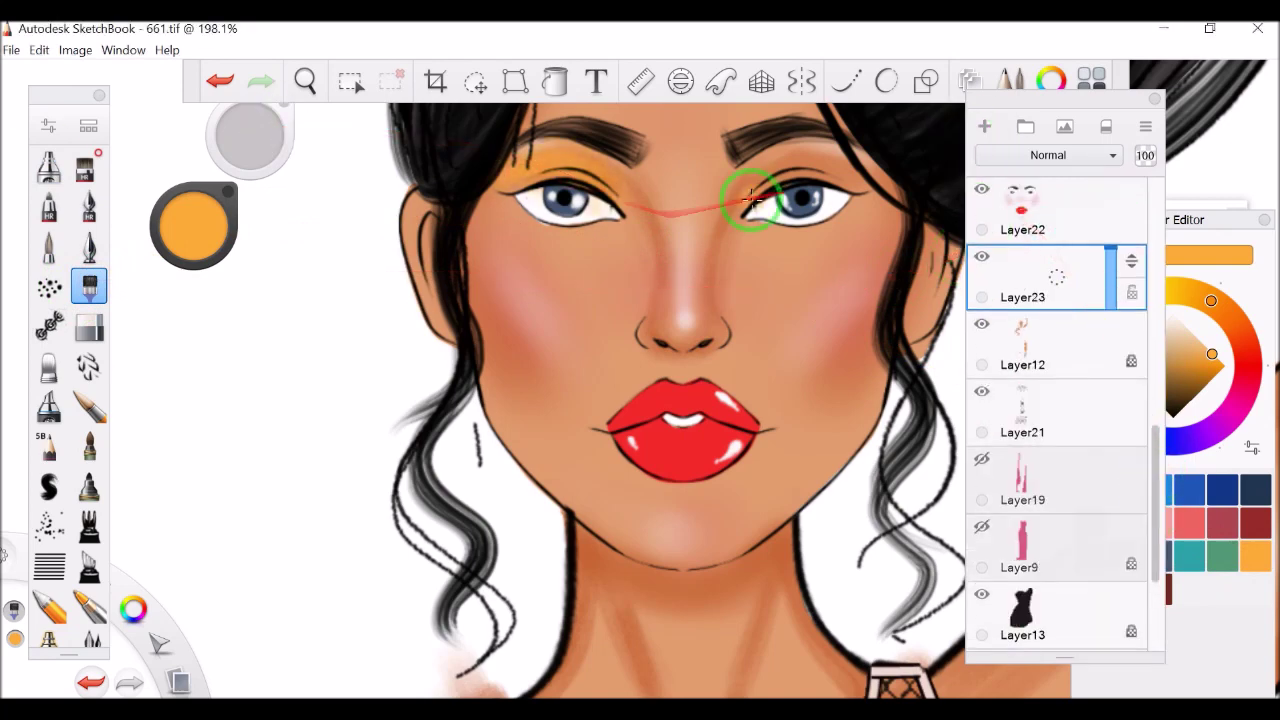
- Draw bright blue eyeliner along both upper lids with the steadied ink pen
{"action": "left_click", "coordinate": [1189, 555]}
{"action": "left_click", "coordinate": [89, 246]}
{"action": "left_click_drag", "start_coordinate": [193, 225], "coordinate": [314, 206]}
{"action": "left_click", "coordinate": [845, 80]}
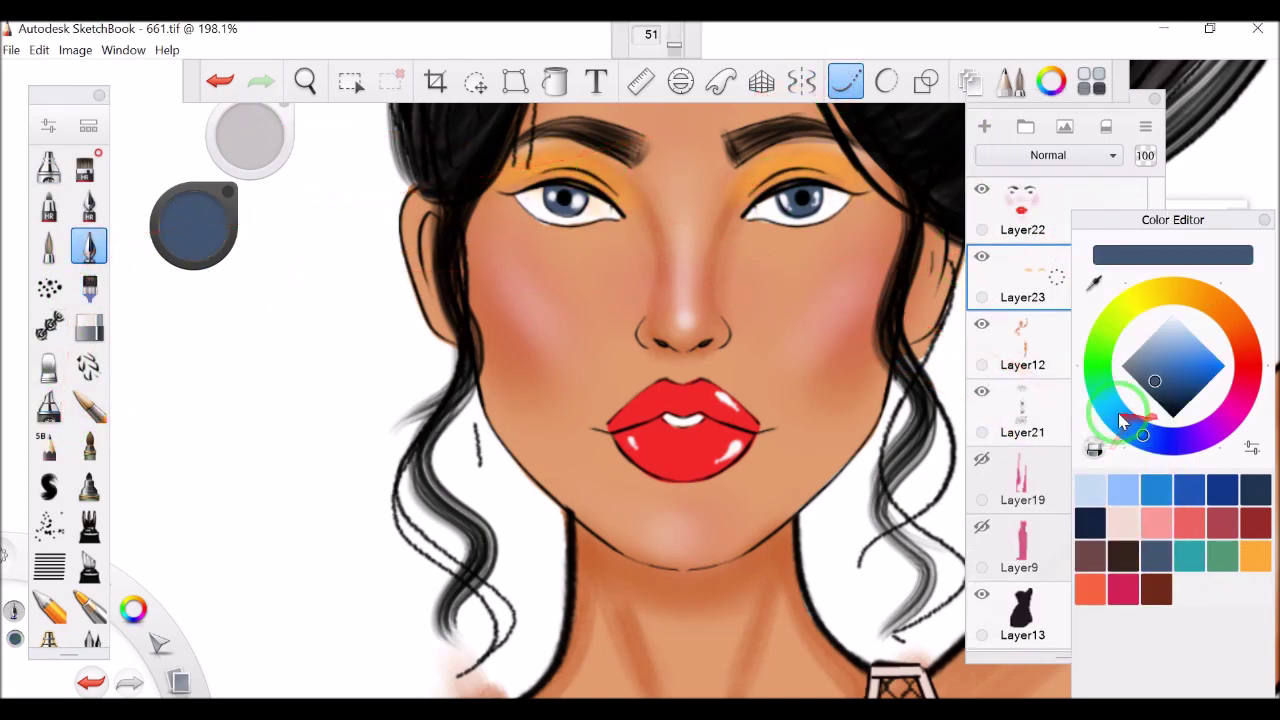
{"action": "left_click_drag", "start_coordinate": [1143, 414], "coordinate": [1205, 363]}
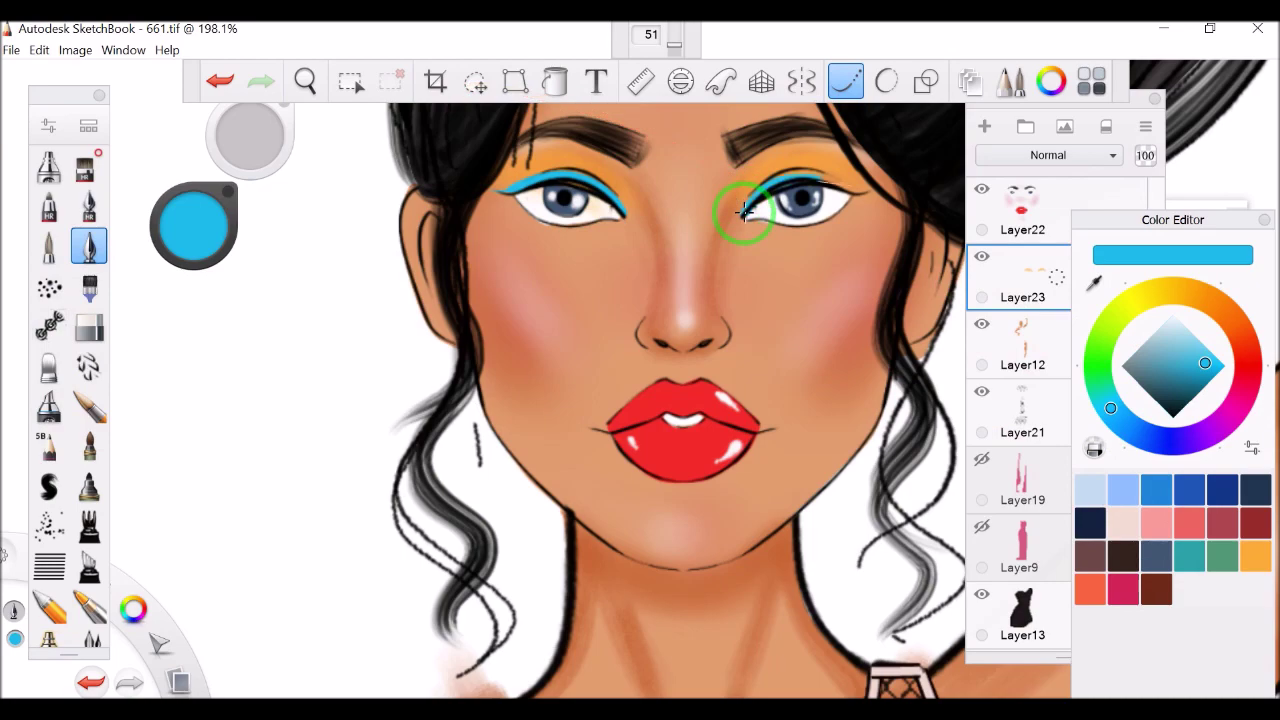
- Draw black upper eyelashes on both eyes on Layer22
{"action": "left_click", "coordinate": [305, 80]}
{"action": "scroll", "coordinate": [688, 222], "scroll_direction": "down", "scroll_amount": 6}
{"action": "left_click_drag", "start_coordinate": [670, 260], "coordinate": [280, 170]}
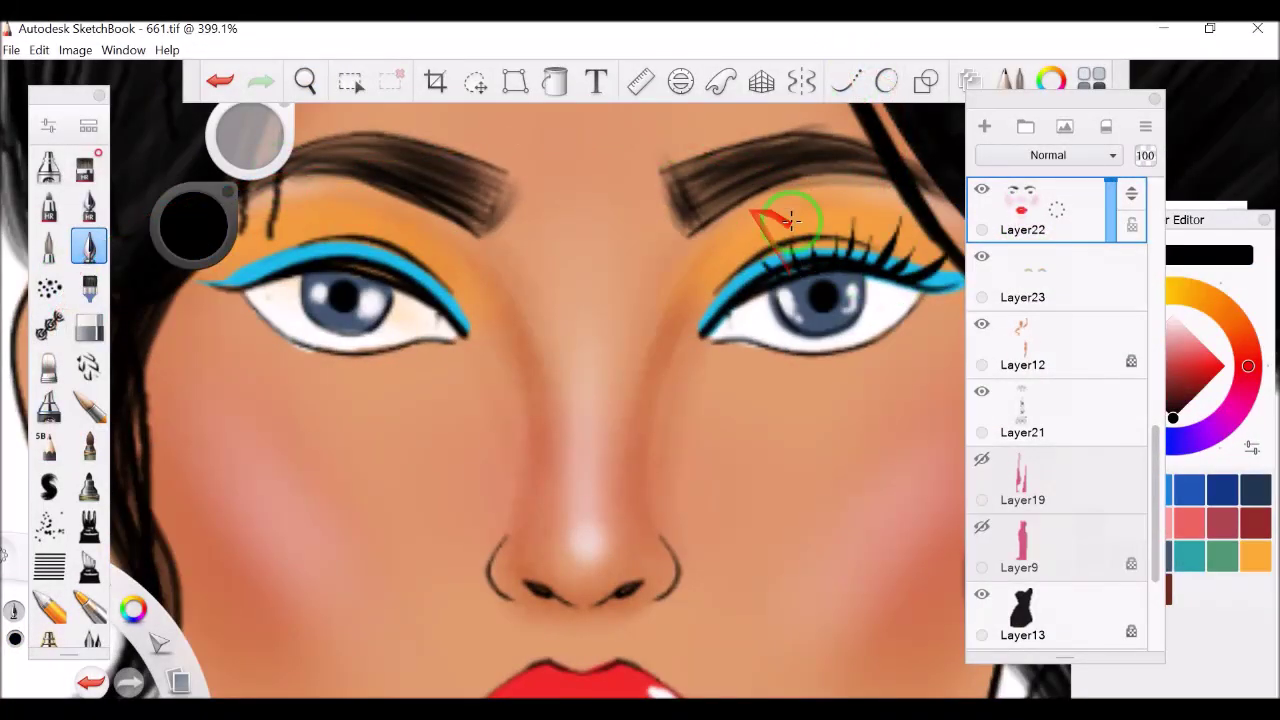
{"action": "key", "text": "ctrl+z"}
{"action": "left_click_drag", "start_coordinate": [280, 130], "coordinate": [503, 251]}
{"action": "left_click_drag", "start_coordinate": [1114, 391], "coordinate": [1148, 467]}
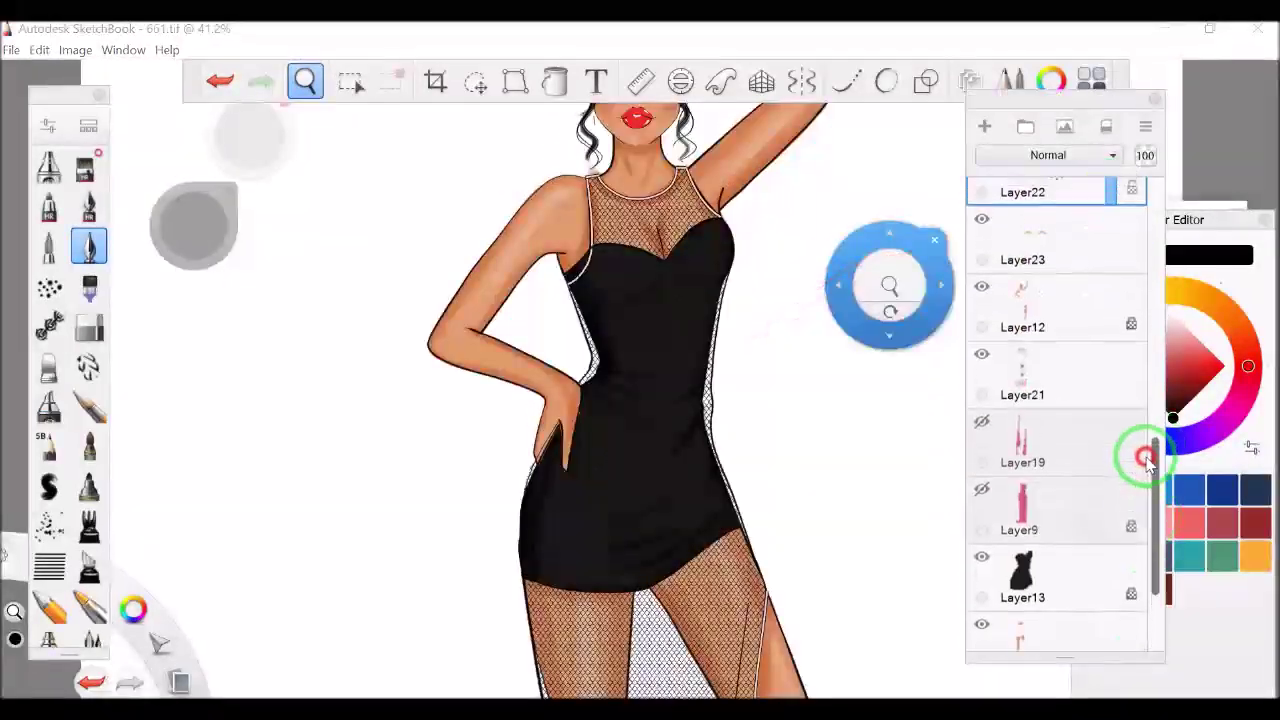
{"action": "left_click", "coordinate": [984, 126]}
{"action": "left_click", "coordinate": [1011, 80]}
{"action": "left_click_drag", "start_coordinate": [486, 329], "coordinate": [486, 300]}
{"action": "left_click", "coordinate": [250, 130]}
{"action": "left_click", "coordinate": [678, 218]}
{"action": "left_click", "coordinate": [88, 125]}
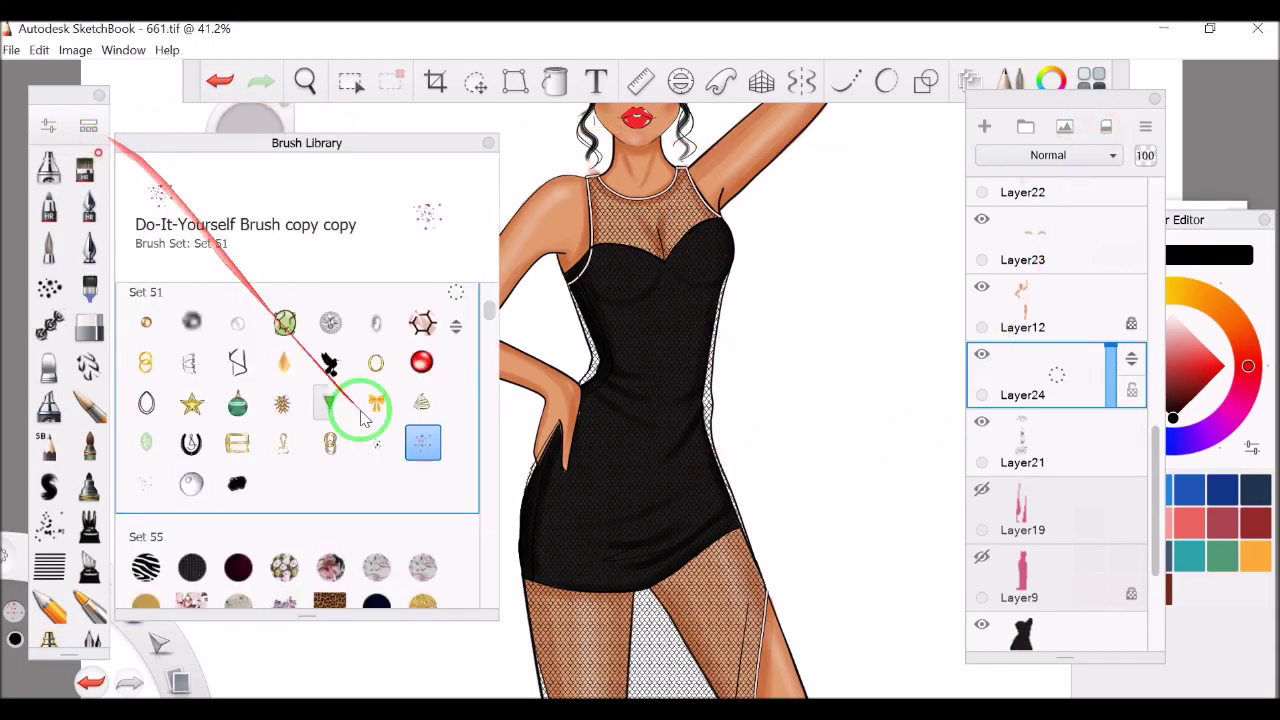
{"action": "left_click", "coordinate": [145, 487]}
{"action": "left_click", "coordinate": [487, 143]}
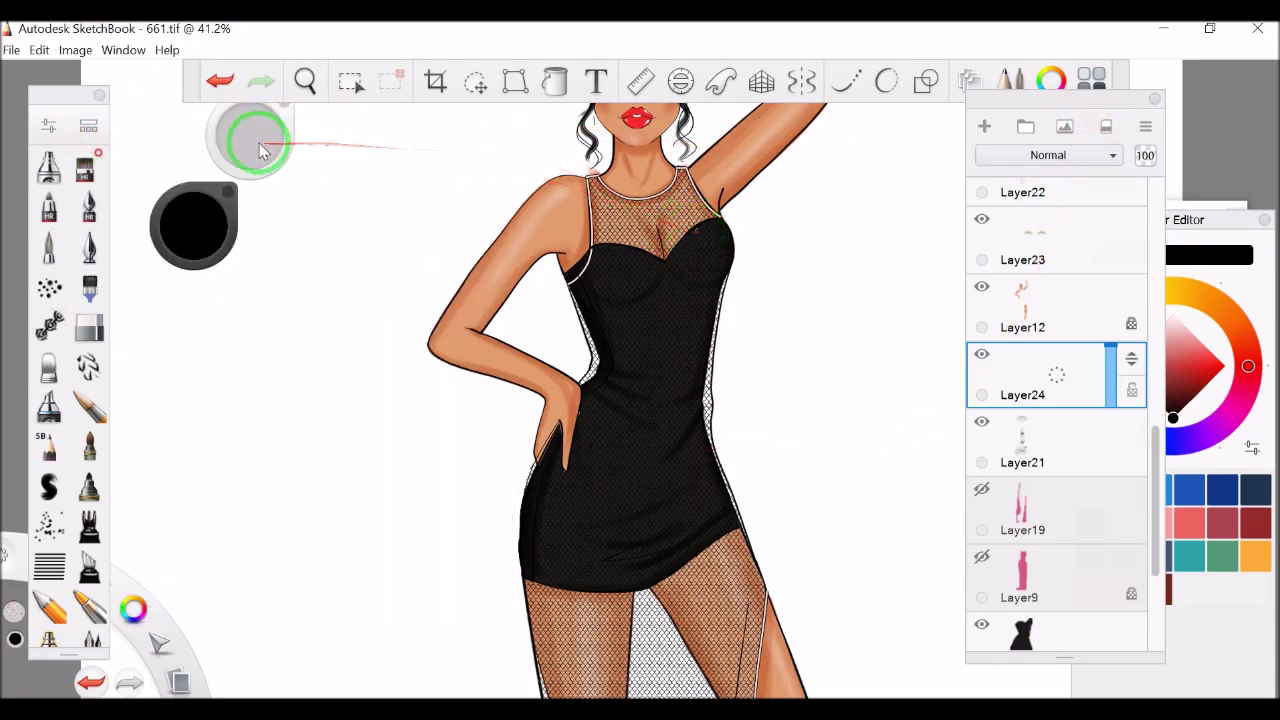
{"action": "left_click_drag", "start_coordinate": [660, 285], "coordinate": [983, 148]}
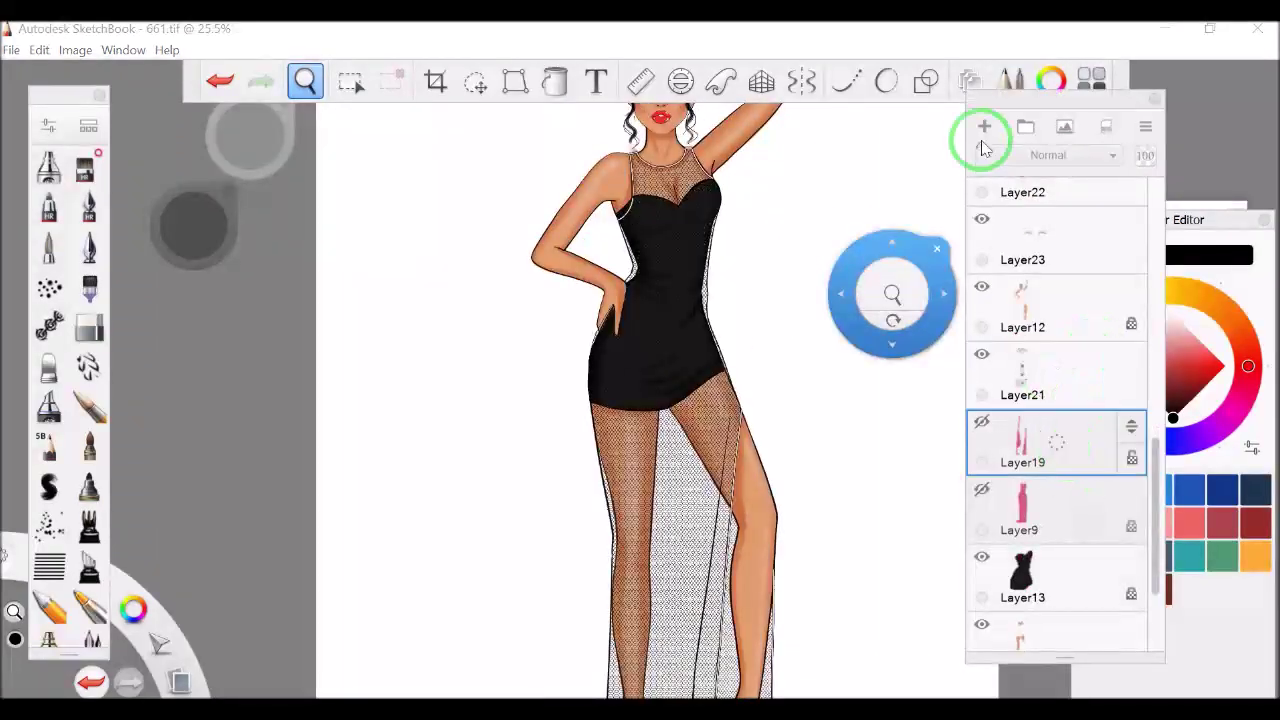
- Try a silver glitter texture over the black slip on a new layer above Layer19, at 70 opacity
{"action": "left_click", "coordinate": [984, 130]}
{"action": "left_click_drag", "start_coordinate": [712, 170], "coordinate": [705, 248]}
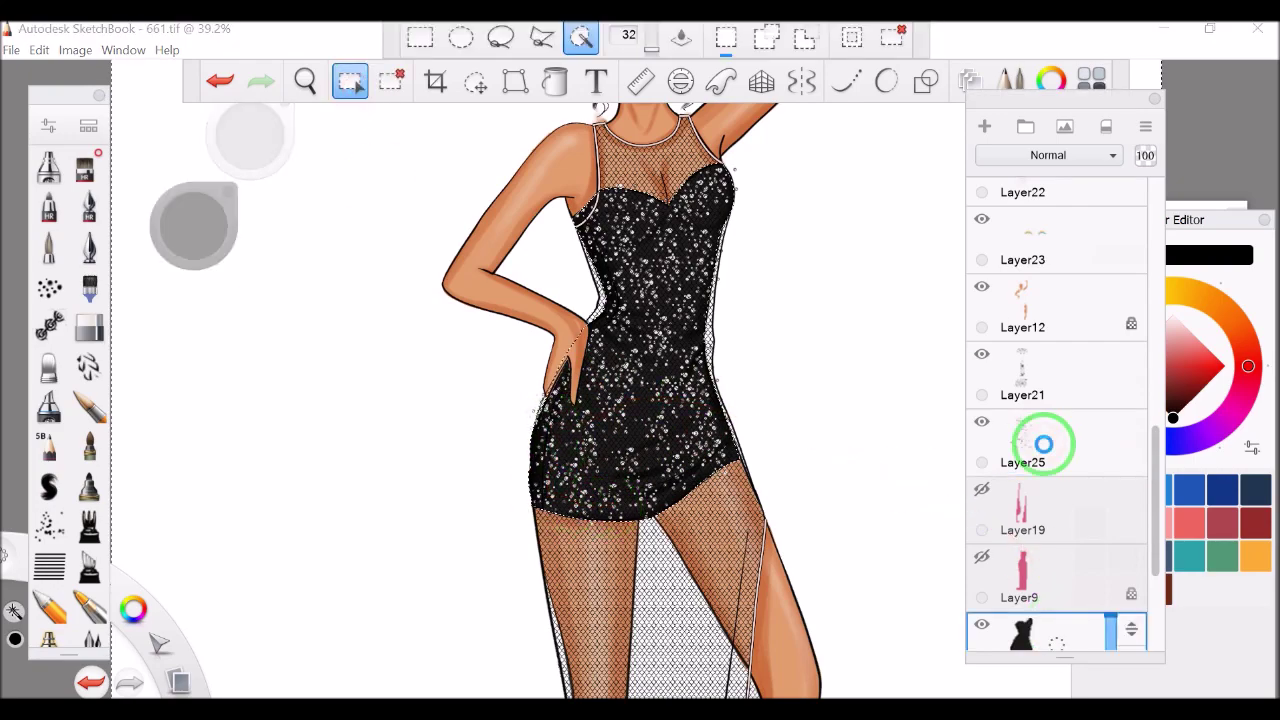
{"action": "left_click", "coordinate": [1043, 443]}
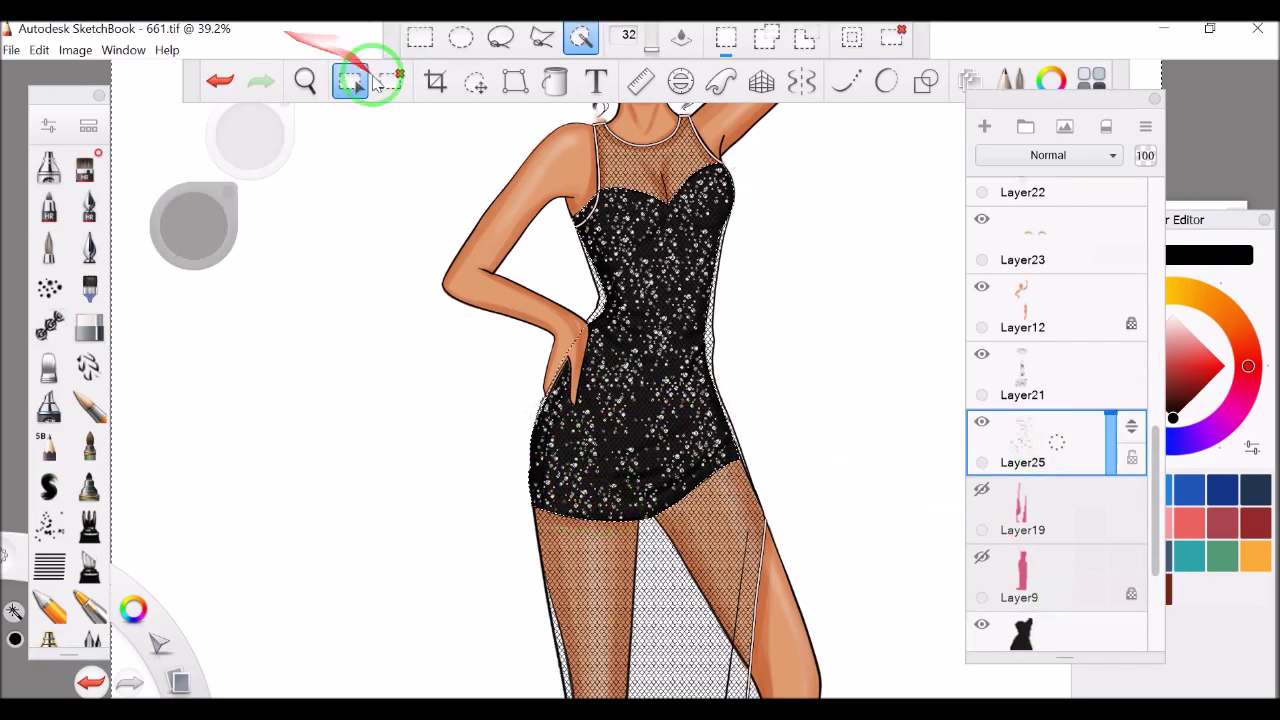
{"action": "left_click", "coordinate": [305, 80]}
{"action": "left_click_drag", "start_coordinate": [648, 225], "coordinate": [648, 237]}
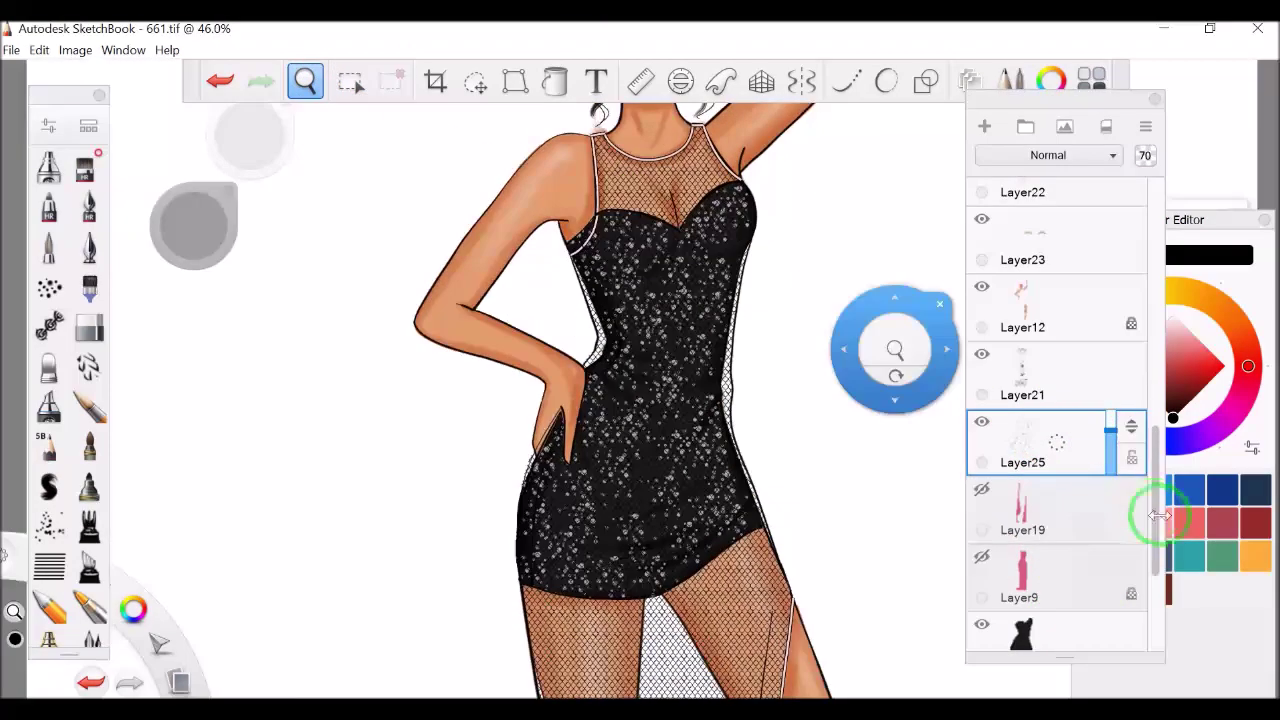
{"action": "scroll", "coordinate": [1143, 514], "scroll_direction": "down", "scroll_amount": 3}
{"action": "left_click", "coordinate": [1108, 480]}
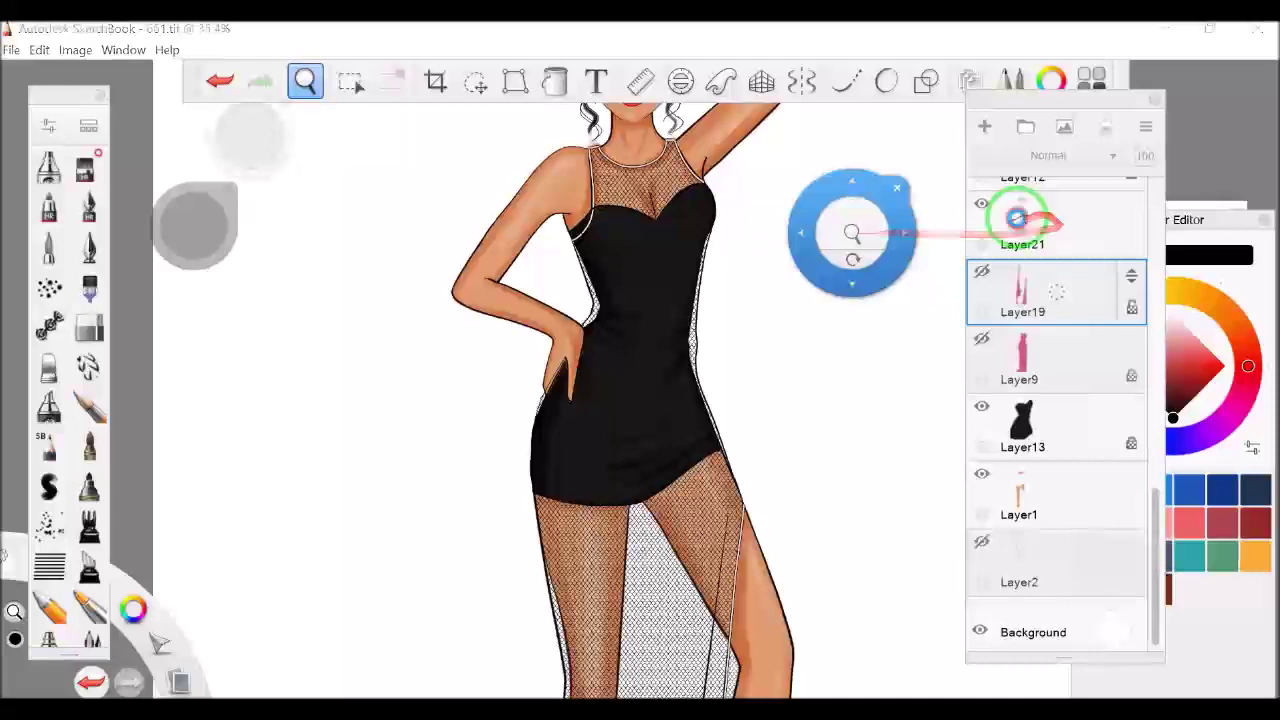
- On a new layer above Layer21, scatter small white beads over the whole gown from neckline to hem with a Set 51 bead brush
{"action": "left_click", "coordinate": [984, 126]}
{"action": "left_click_drag", "start_coordinate": [614, 194], "coordinate": [628, 190]}
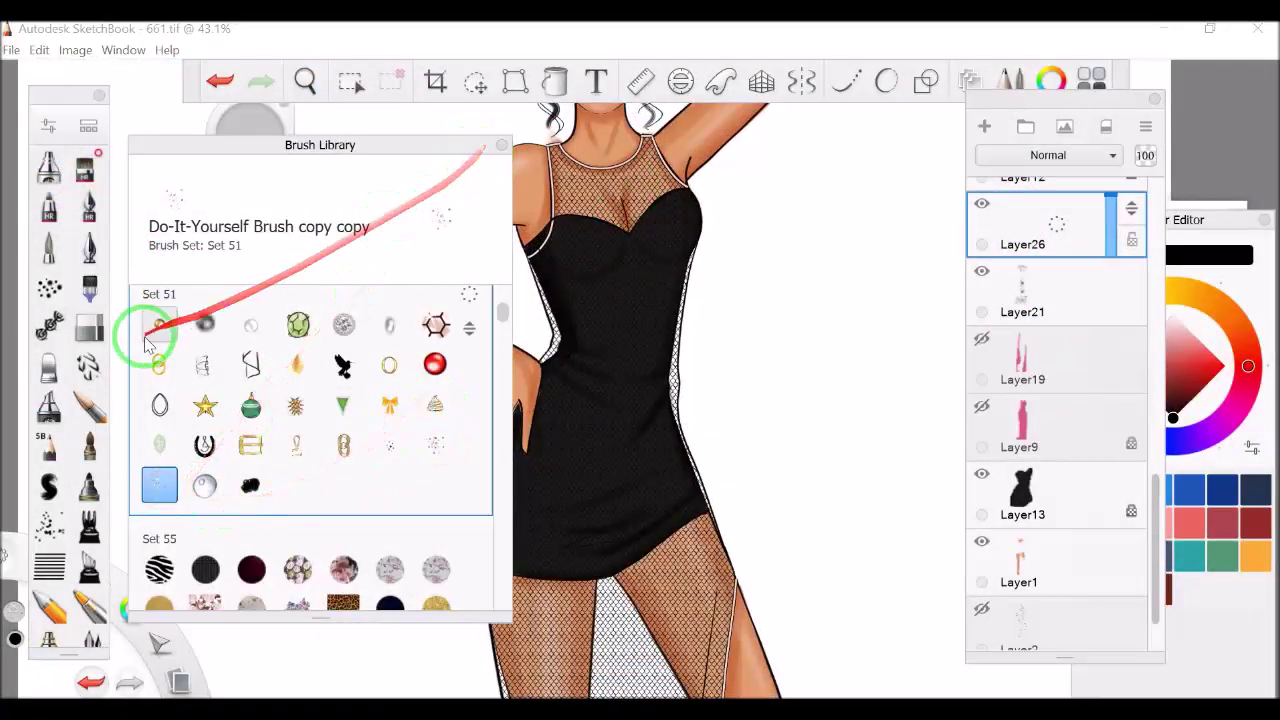
{"action": "left_click", "coordinate": [251, 323]}
{"action": "left_click", "coordinate": [502, 146]}
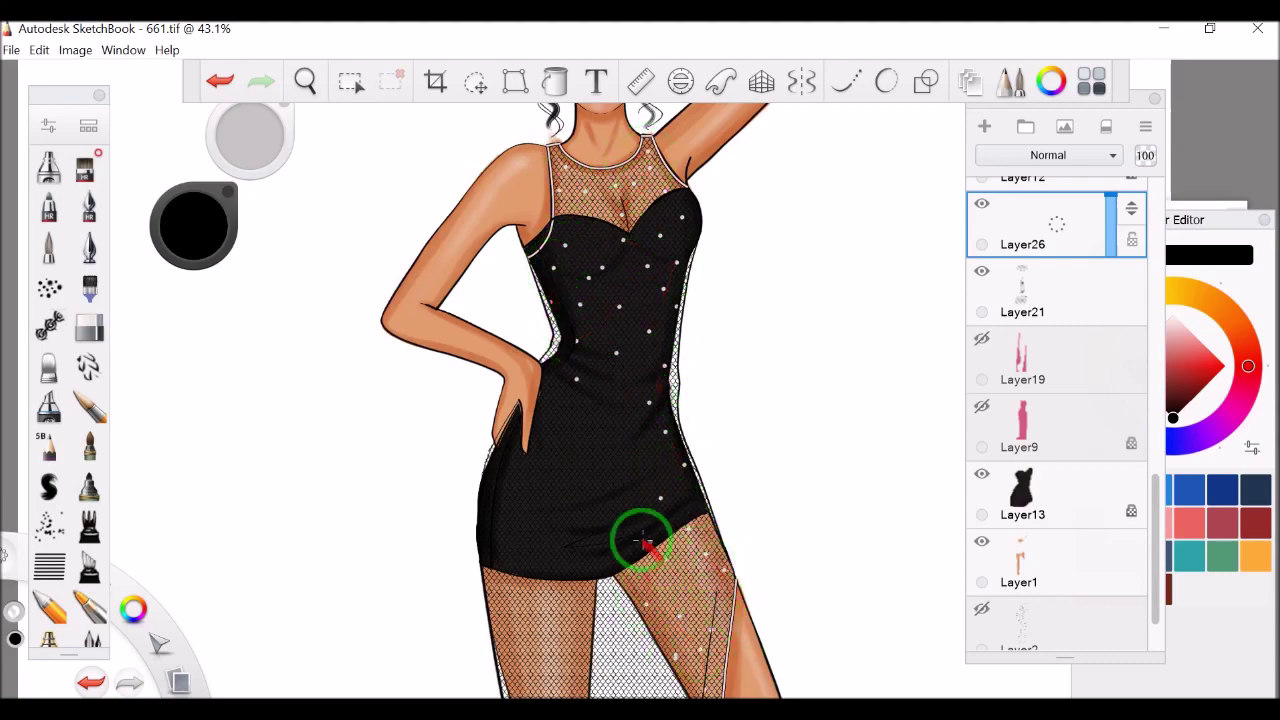
{"action": "scroll", "coordinate": [595, 333], "scroll_direction": "down", "scroll_amount": 4}
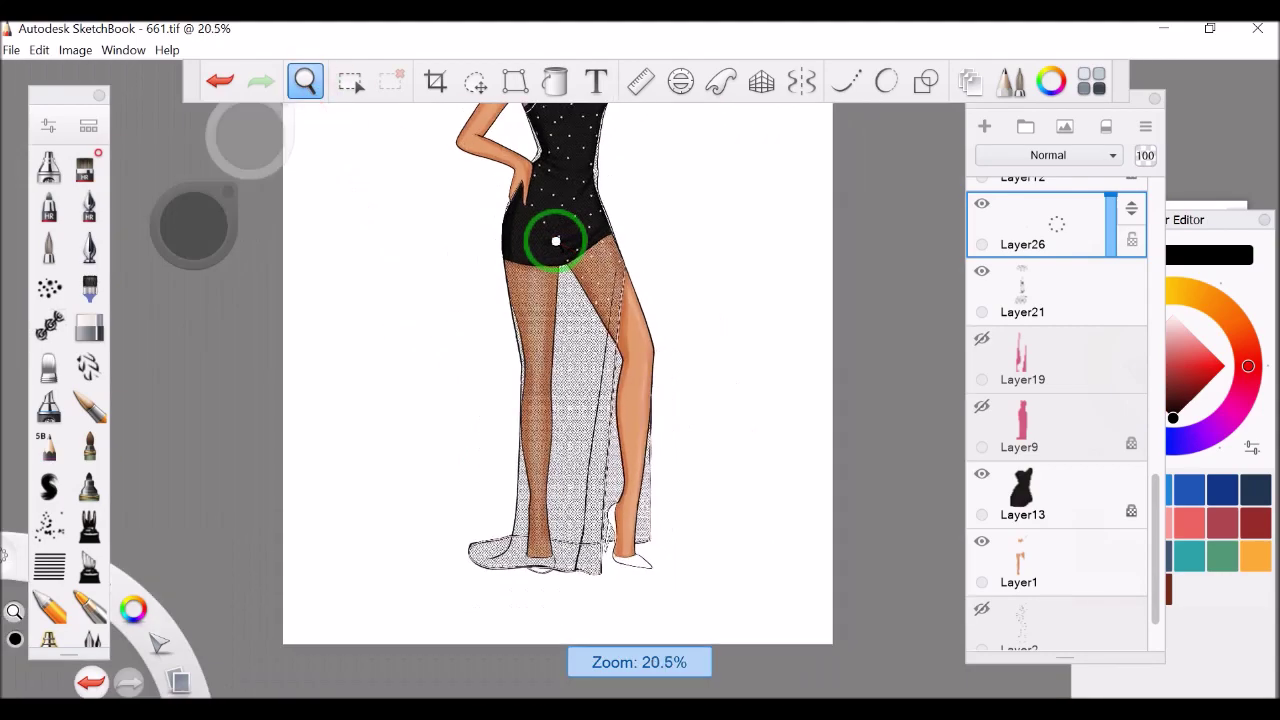
{"action": "scroll", "coordinate": [551, 240], "scroll_direction": "up", "scroll_amount": 2}
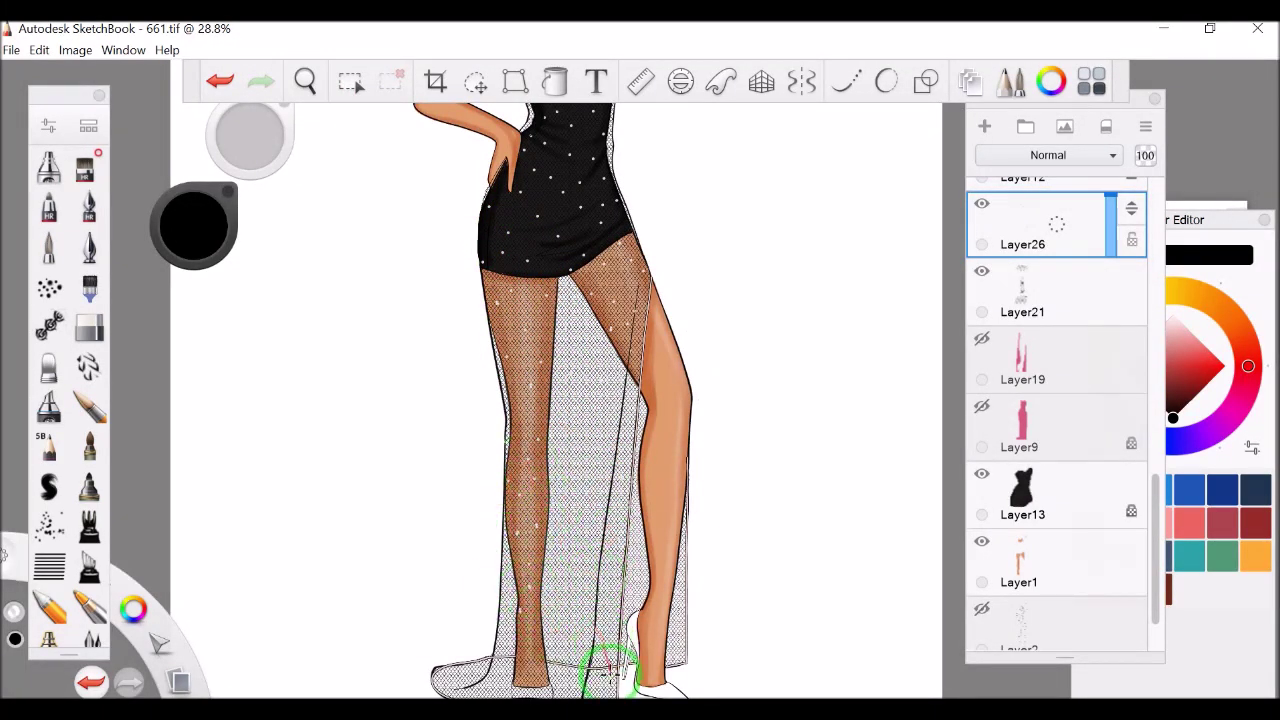
{"action": "scroll", "coordinate": [460, 683], "scroll_direction": "down", "scroll_amount": 1}
{"action": "scroll", "coordinate": [586, 214], "scroll_direction": "up", "scroll_amount": 3}
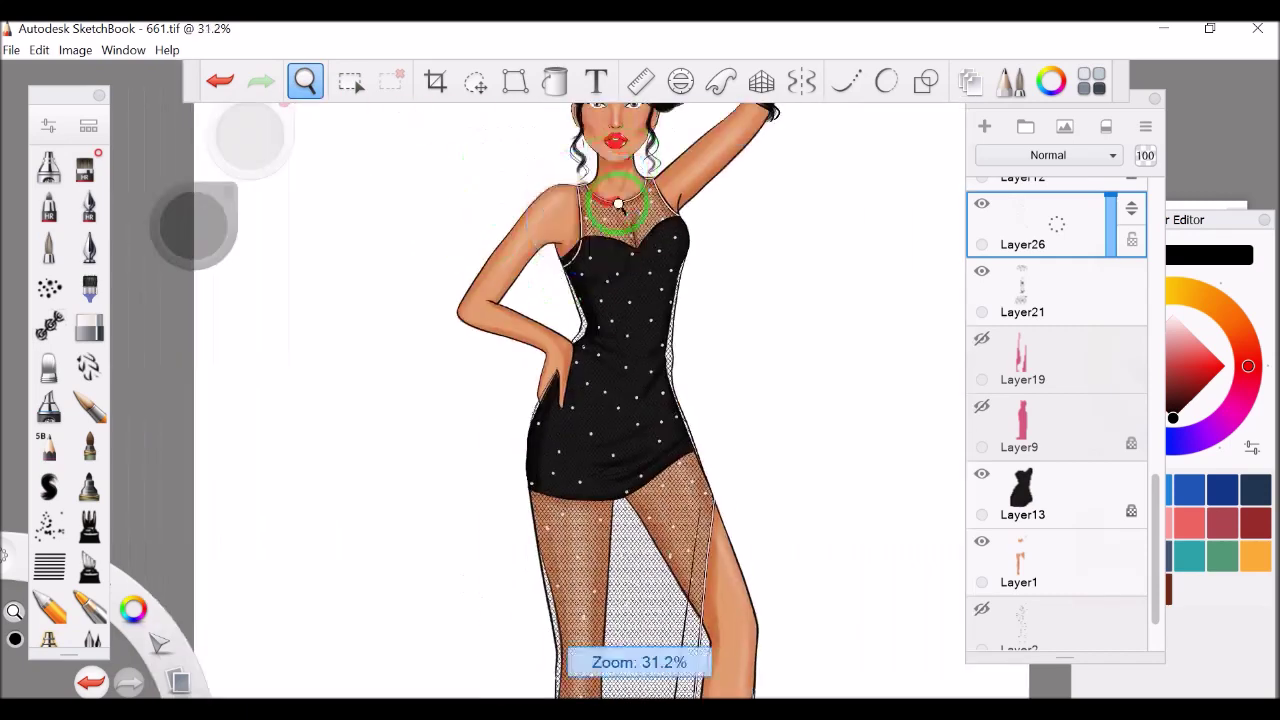
- Scatter gold beads between the white ones across the bodice, slip and net skirt with the Set 51 gold bead brush
{"action": "left_click", "coordinate": [502, 145]}
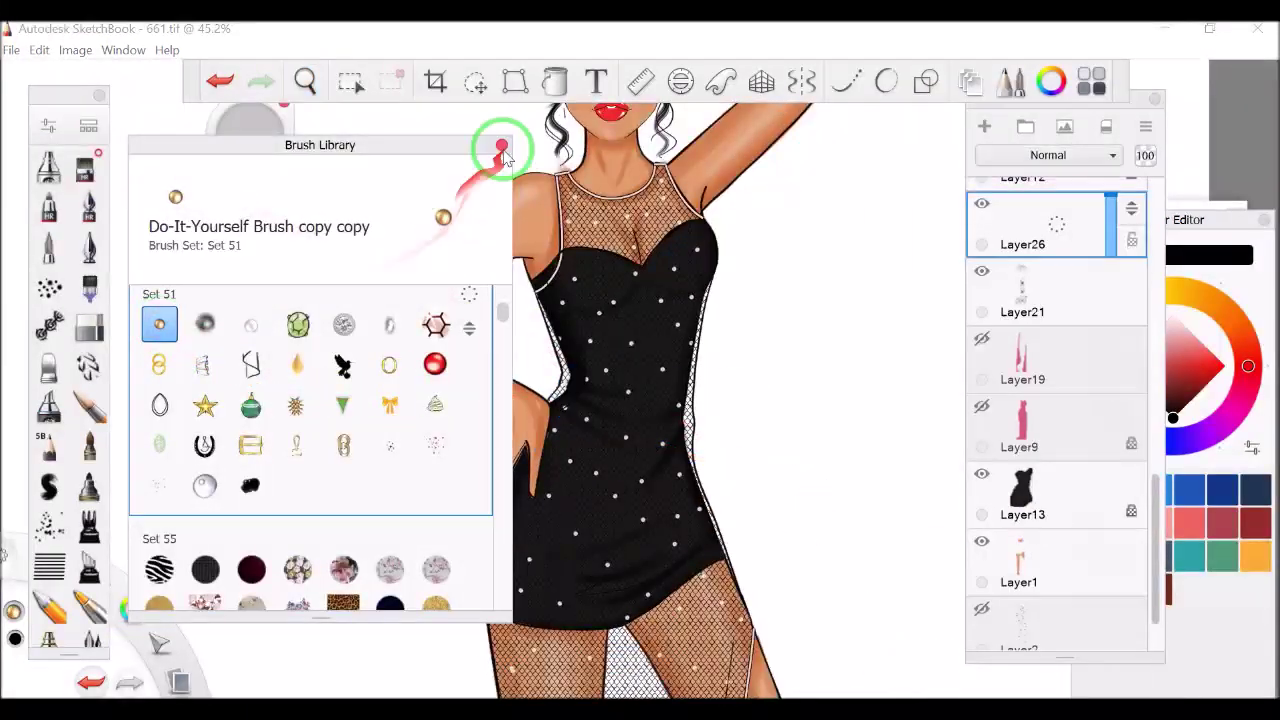
{"action": "left_click", "coordinate": [600, 280]}
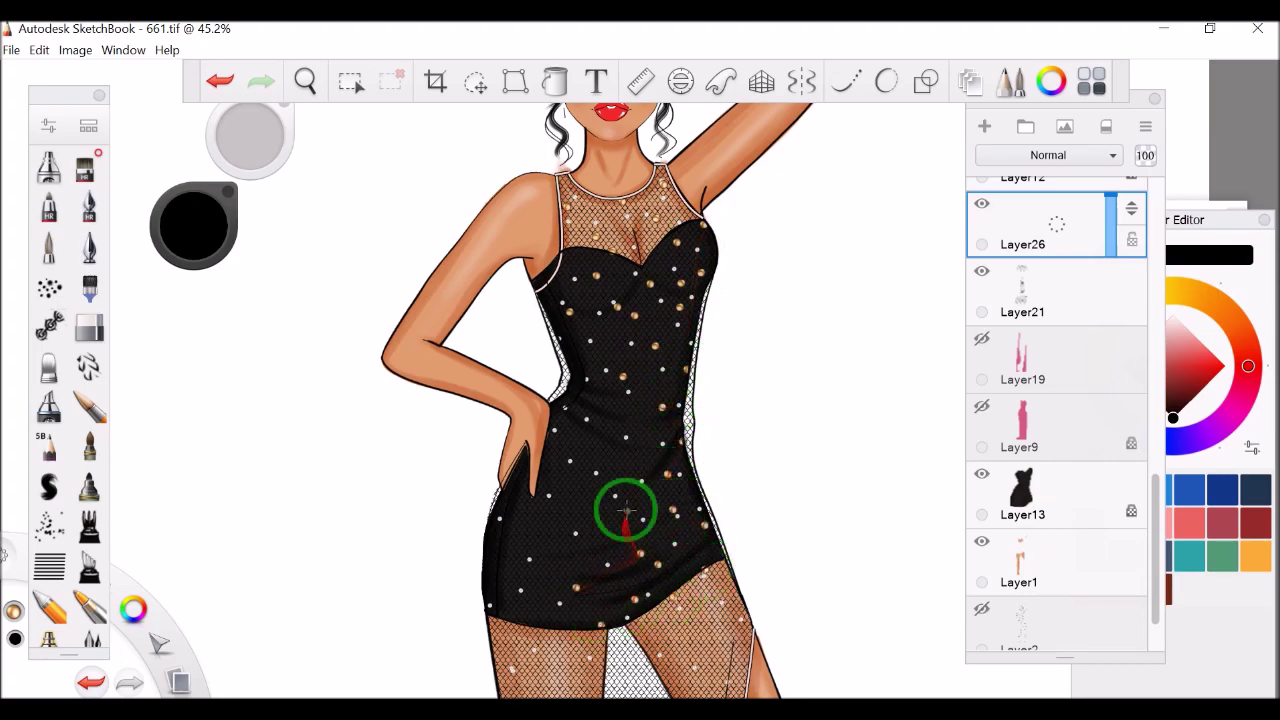
{"action": "left_click_drag", "start_coordinate": [547, 288], "coordinate": [612, 260]}
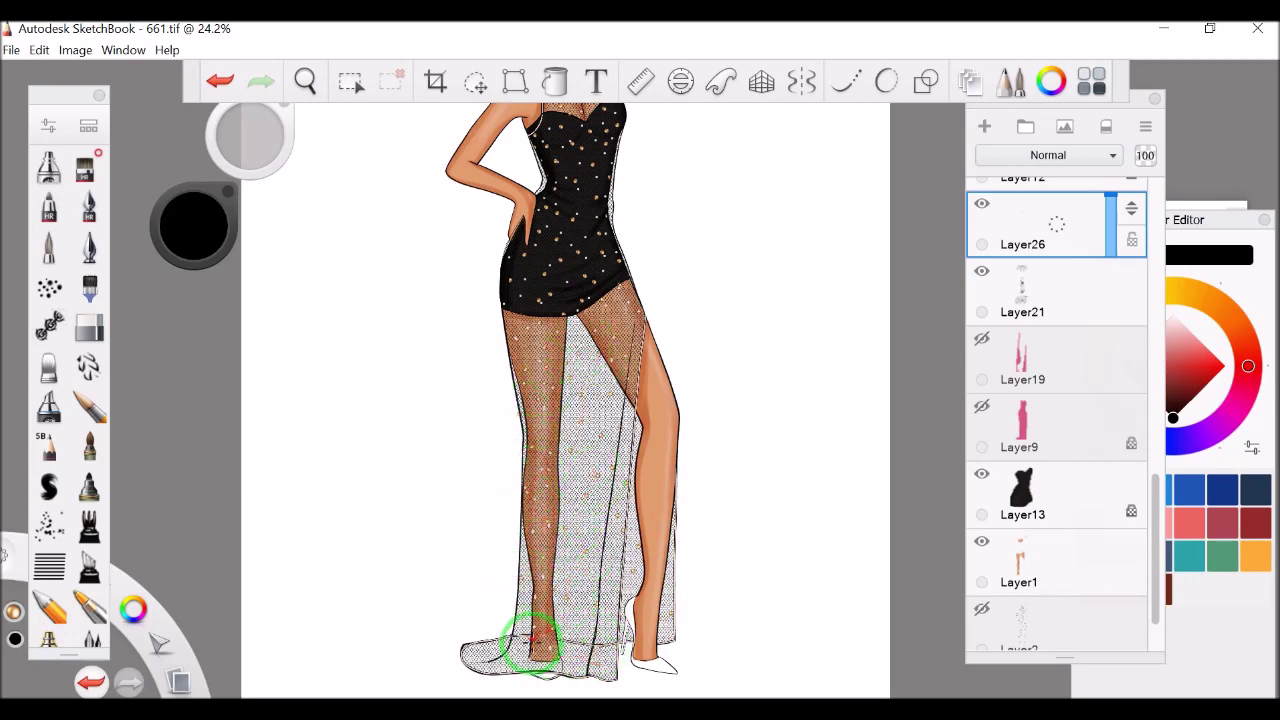
{"action": "mouse_move", "coordinate": [630, 300]}
{"action": "left_mouse_down"}
{"action": "mouse_move", "coordinate": [543, 277]}
{"action": "mouse_move", "coordinate": [206, 343]}
{"action": "left_mouse_up"}
- Add white star sparkles at scattered points on the gown's bodice and skirt with the star-shaped brush
{"action": "scroll", "coordinate": [70, 400], "scroll_direction": "down", "scroll_amount": 3}
{"action": "left_click", "coordinate": [49, 586]}
{"action": "left_click_drag", "start_coordinate": [194, 217], "coordinate": [193, 232]}
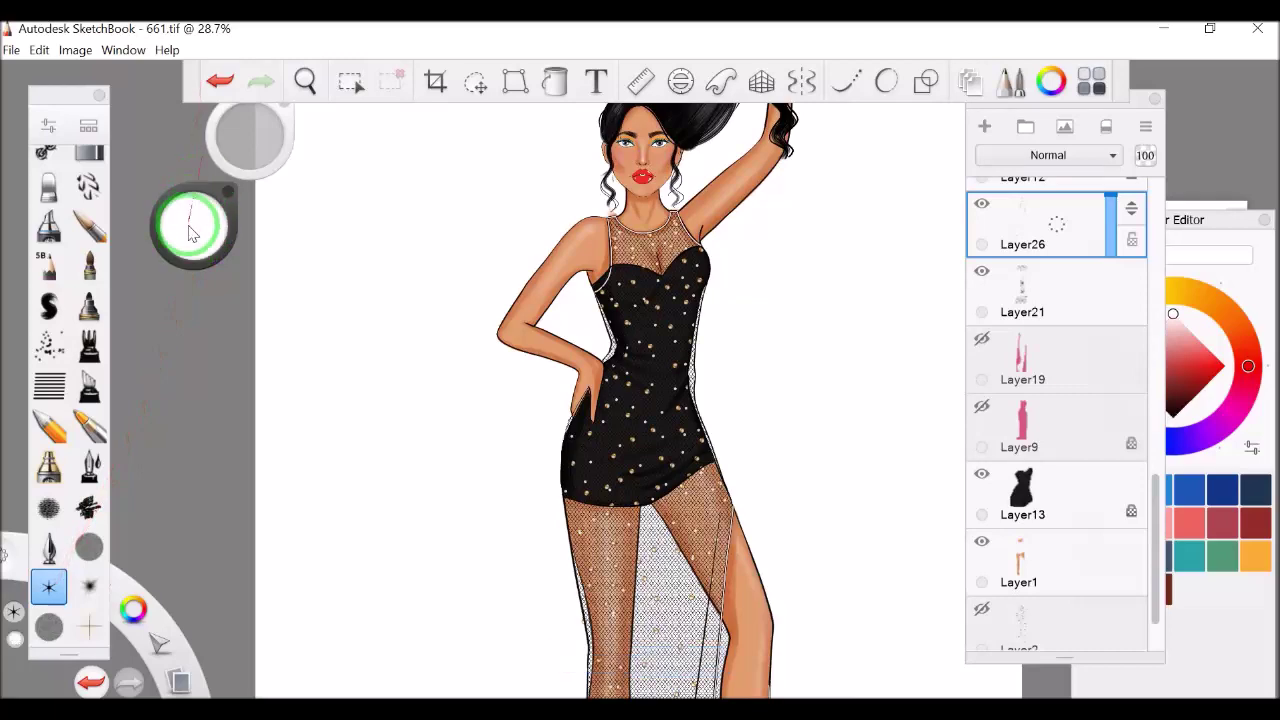
{"action": "left_click", "coordinate": [221, 82]}
{"action": "key", "text": "space"}
{"action": "left_click_drag", "start_coordinate": [514, 434], "coordinate": [697, 262]}
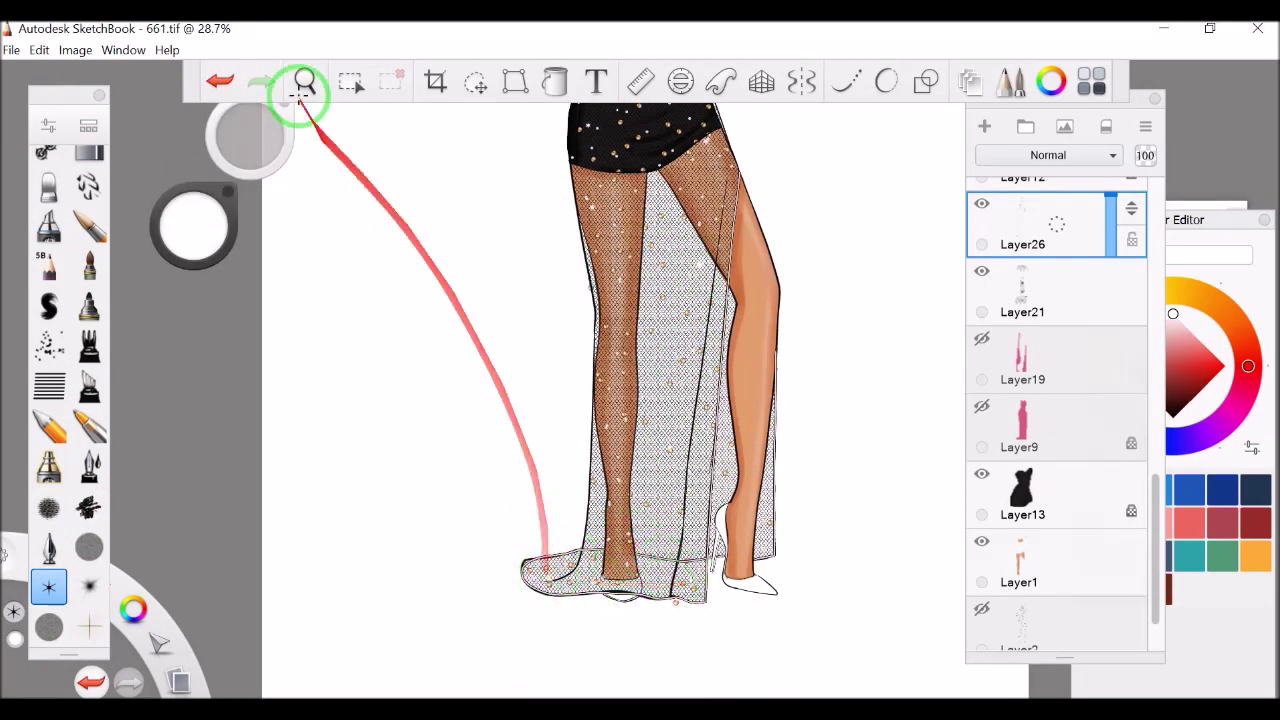
- Place the gold teardrop earring at one ear, then duplicate its layer and position the copy at the other ear
{"action": "left_click_drag", "start_coordinate": [305, 82], "coordinate": [1010, 630]}
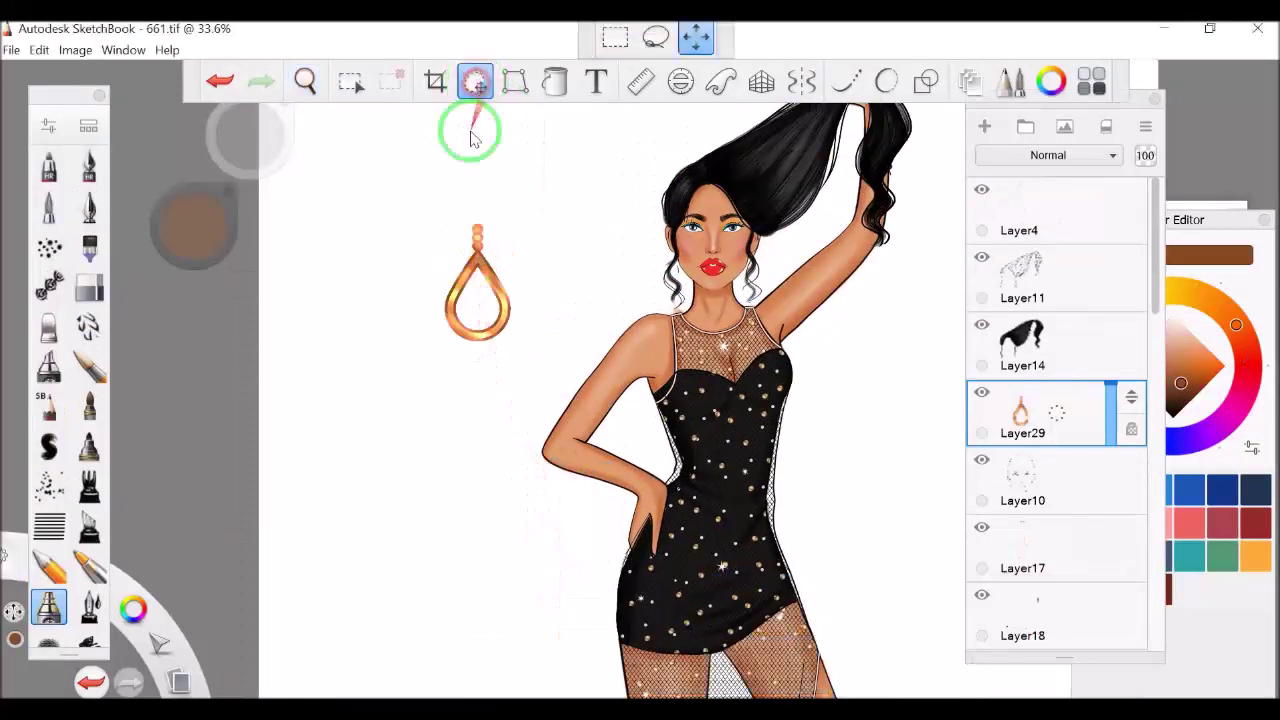
{"action": "left_click", "coordinate": [308, 80]}
{"action": "left_click_drag", "start_coordinate": [308, 80], "coordinate": [691, 286]}
{"action": "key", "text": "space"}
{"action": "key", "text": "space"}
{"action": "left_click", "coordinate": [986, 394]}
{"action": "left_click", "coordinate": [75, 50]}
{"action": "left_click", "coordinate": [171, 275]}
{"action": "left_click", "coordinate": [305, 80]}
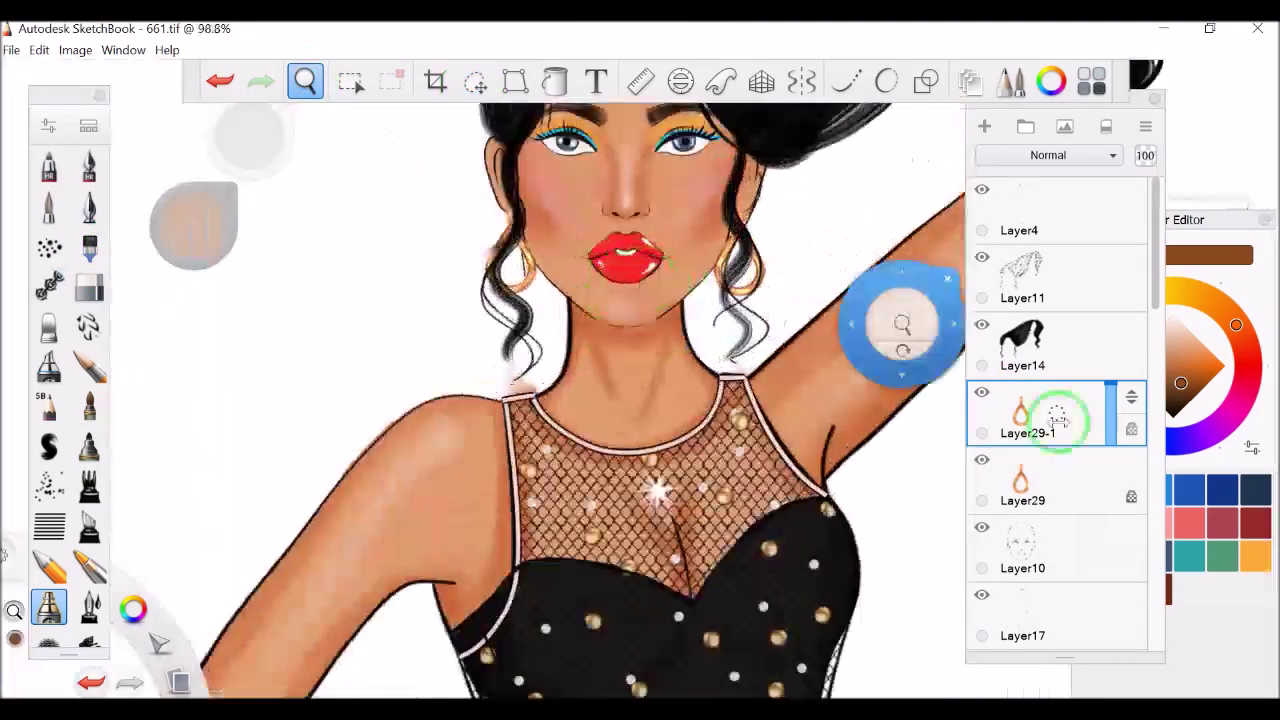
- Erase the stray skin shading above the shoulder strap beside the hair curl, on Layer12 and Layer1
{"action": "scroll", "coordinate": [1070, 430], "scroll_direction": "down", "scroll_amount": 3}
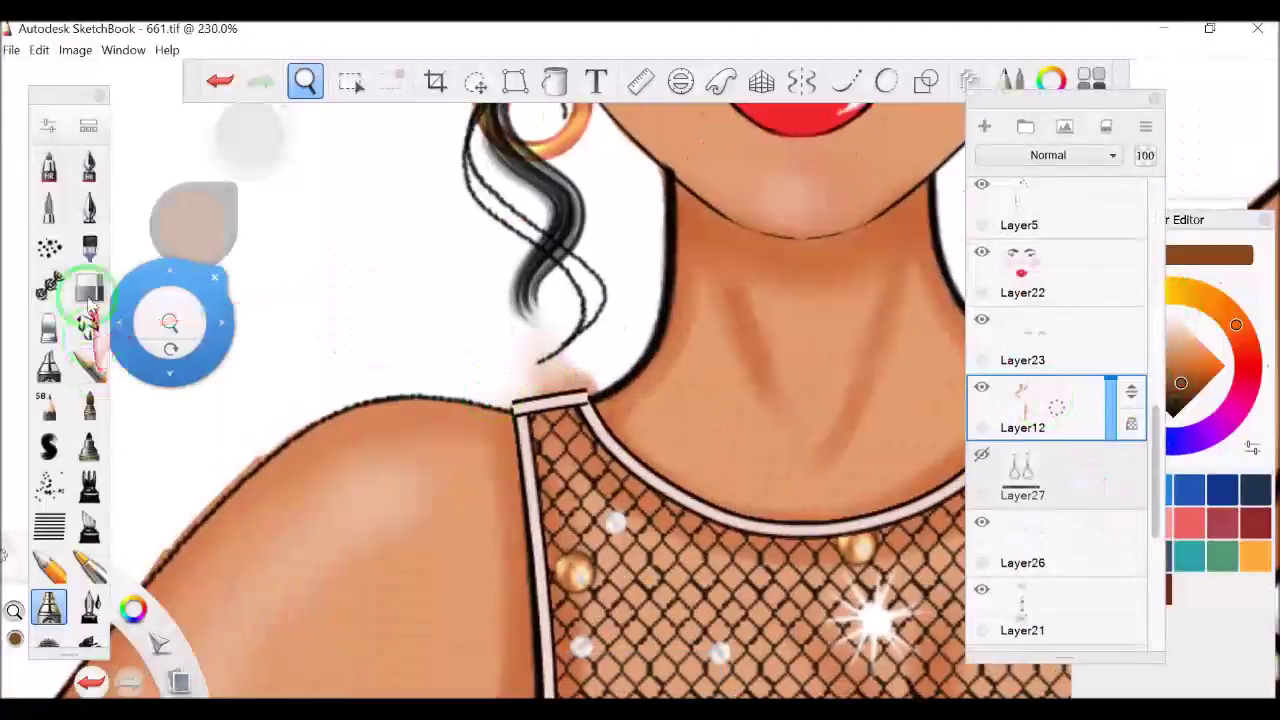
{"action": "left_click", "coordinate": [88, 287]}
{"action": "left_click", "coordinate": [586, 371]}
{"action": "key", "text": "Return"}
{"action": "left_click_drag", "start_coordinate": [542, 358], "coordinate": [565, 352]}
{"action": "left_click_drag", "start_coordinate": [1155, 490], "coordinate": [1155, 570]}
{"action": "left_click", "coordinate": [1040, 598]}
{"action": "left_click", "coordinate": [305, 80]}
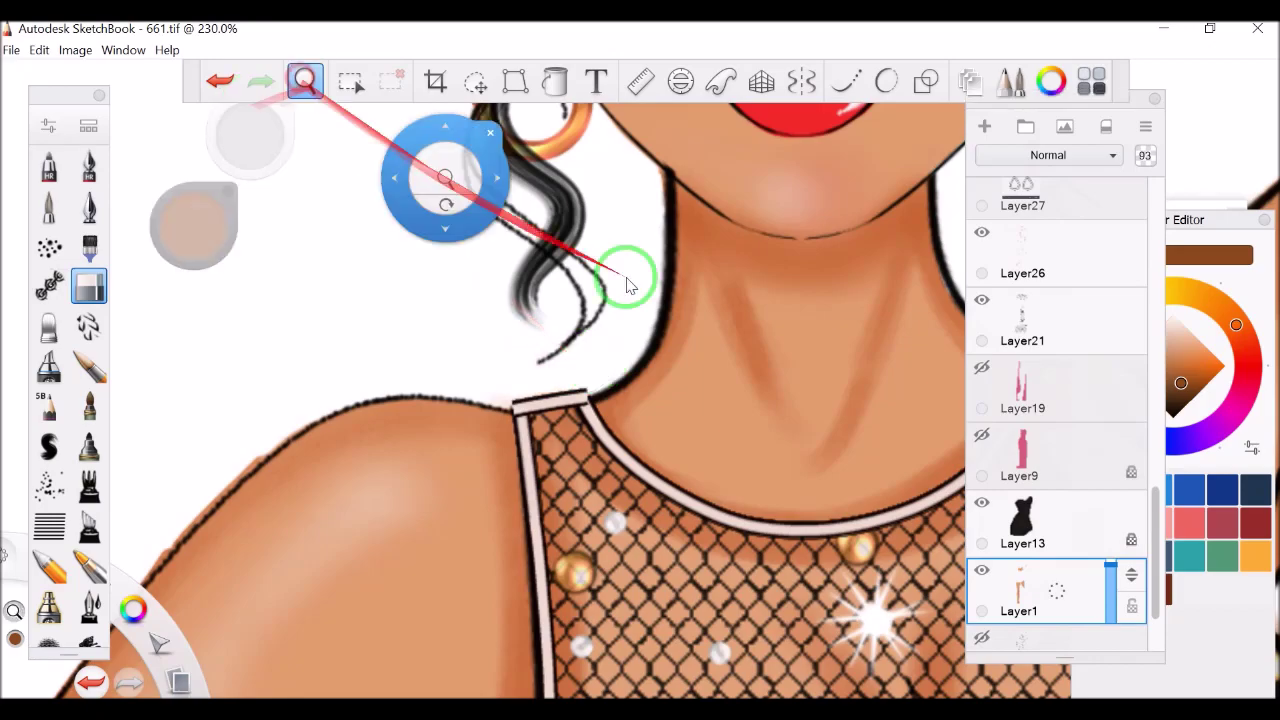
- On a new layer below Layer1, paint the bare leg's high-heeled shoe near-black, including its stiletto heel
{"action": "left_click_drag", "start_coordinate": [1000, 380], "coordinate": [680, 385]}
{"action": "left_click_drag", "start_coordinate": [340, 95], "coordinate": [586, 409]}
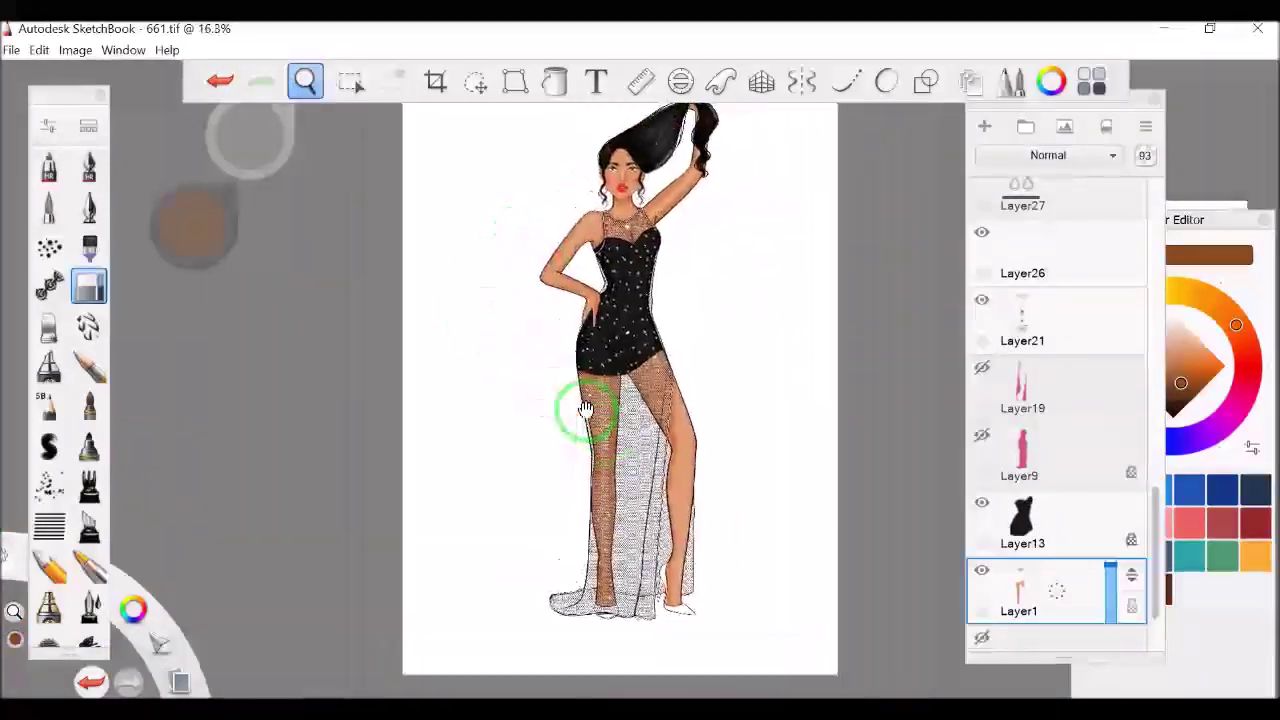
{"action": "scroll", "coordinate": [1069, 548], "scroll_direction": "down", "scroll_amount": 2}
{"action": "left_click", "coordinate": [1069, 548]}
{"action": "left_click", "coordinate": [984, 126]}
{"action": "left_click_drag", "start_coordinate": [571, 486], "coordinate": [857, 500]}
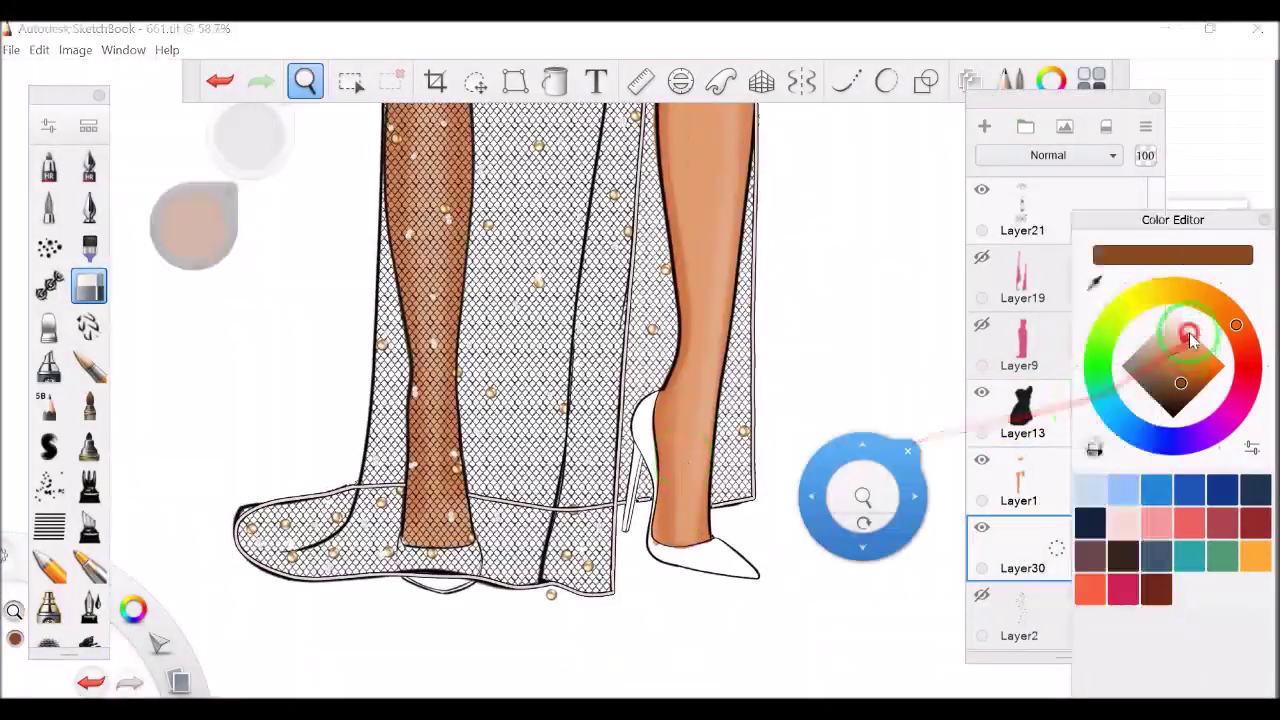
{"action": "left_click_drag", "start_coordinate": [286, 100], "coordinate": [590, 390]}
{"action": "left_click", "coordinate": [48, 205]}
{"action": "left_click", "coordinate": [846, 80]}
{"action": "mouse_move", "coordinate": [665, 350]}
{"action": "left_mouse_down"}
{"action": "mouse_move", "coordinate": [700, 234]}
{"action": "mouse_move", "coordinate": [675, 255]}
{"action": "left_mouse_up"}
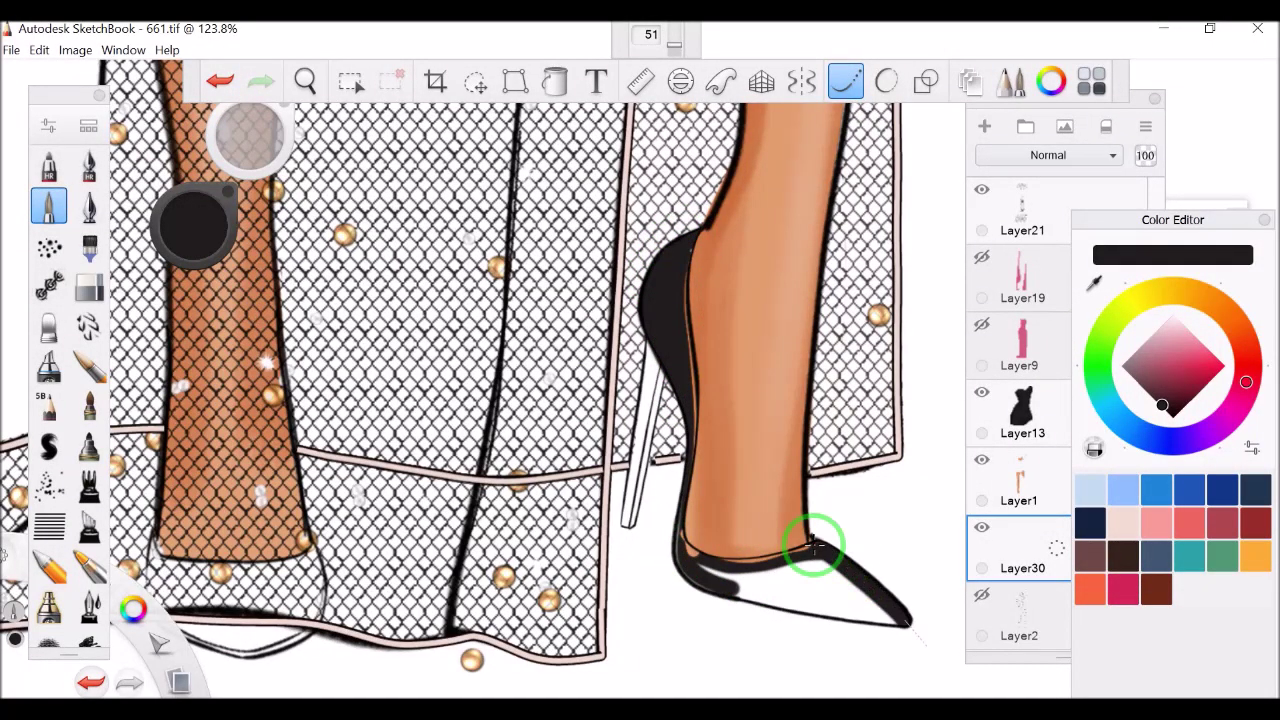
{"action": "mouse_move", "coordinate": [687, 561]}
{"action": "left_mouse_down"}
{"action": "mouse_move", "coordinate": [850, 600]}
{"action": "mouse_move", "coordinate": [745, 567]}
{"action": "left_mouse_up"}
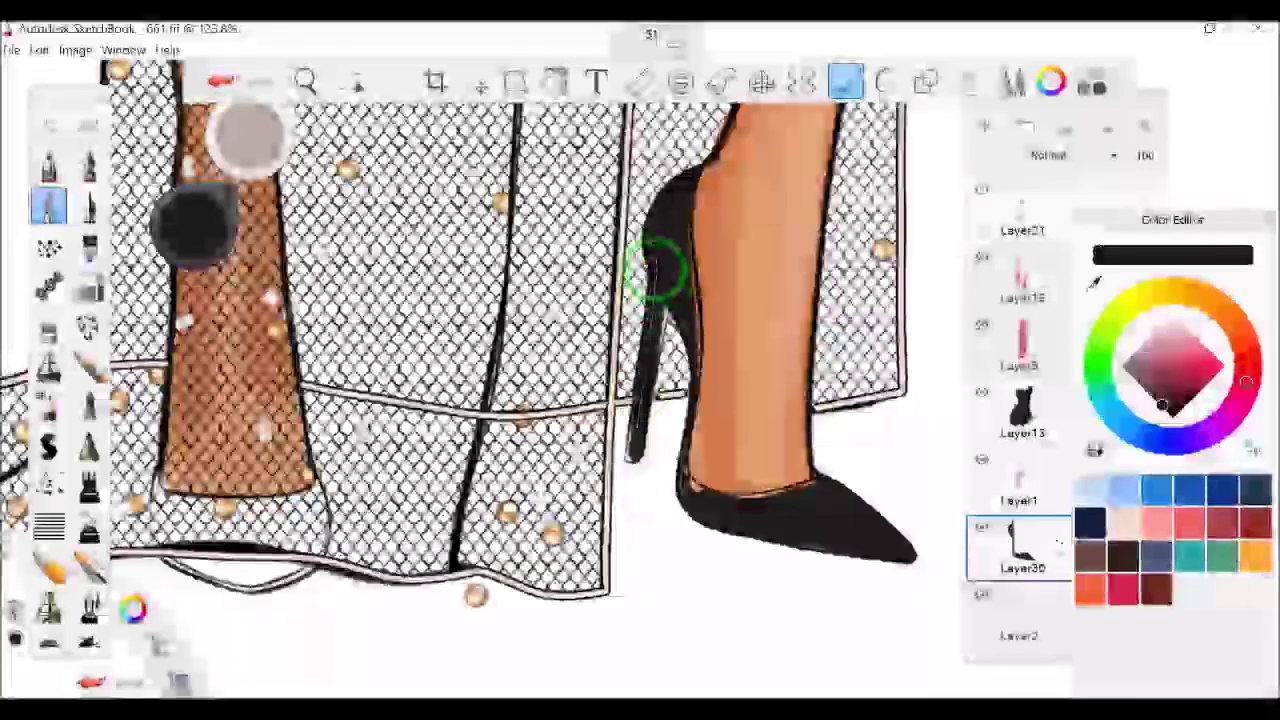
- Fill the other shoe beneath the net train with the same near-black
{"action": "left_click_drag", "start_coordinate": [377, 157], "coordinate": [727, 87]}
{"action": "mouse_move", "coordinate": [663, 420]}
{"action": "left_mouse_down"}
{"action": "mouse_move", "coordinate": [580, 525]}
{"action": "mouse_move", "coordinate": [510, 405]}
{"action": "left_mouse_up"}
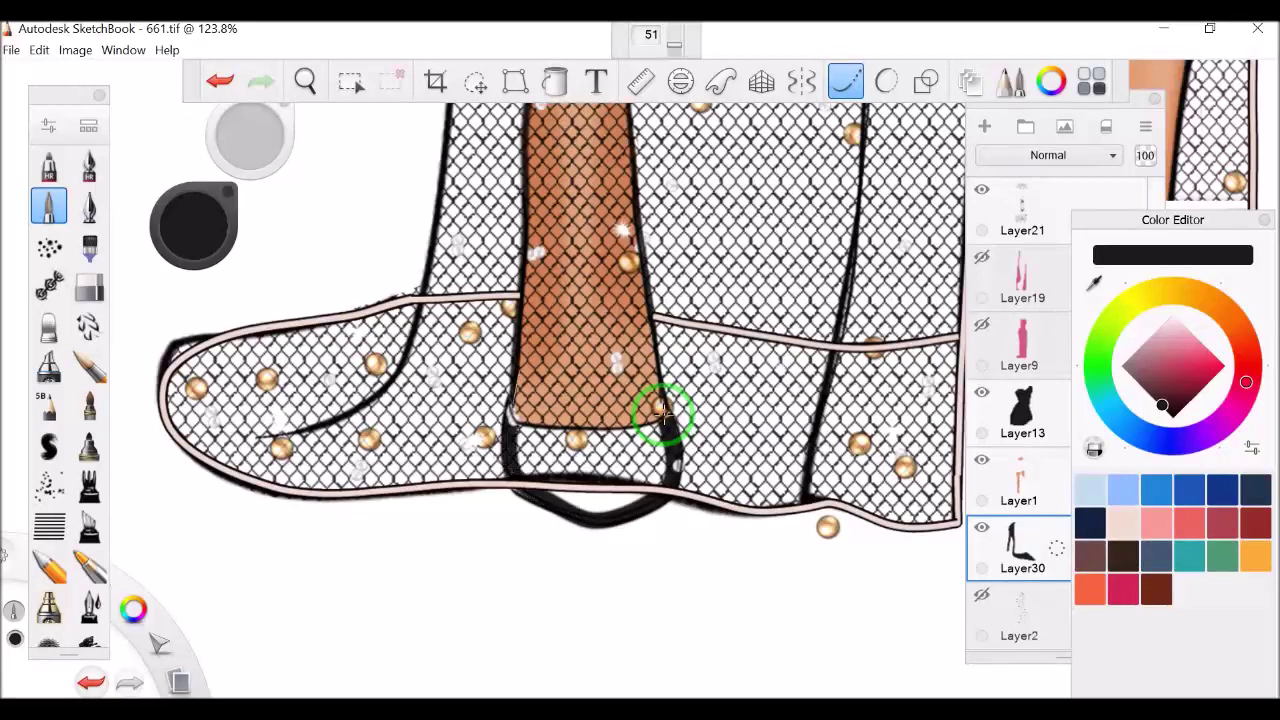
{"action": "mouse_move", "coordinate": [623, 457]}
{"action": "left_mouse_down"}
{"action": "mouse_move", "coordinate": [686, 243]}
{"action": "mouse_move", "coordinate": [690, 400]}
{"action": "left_mouse_up"}
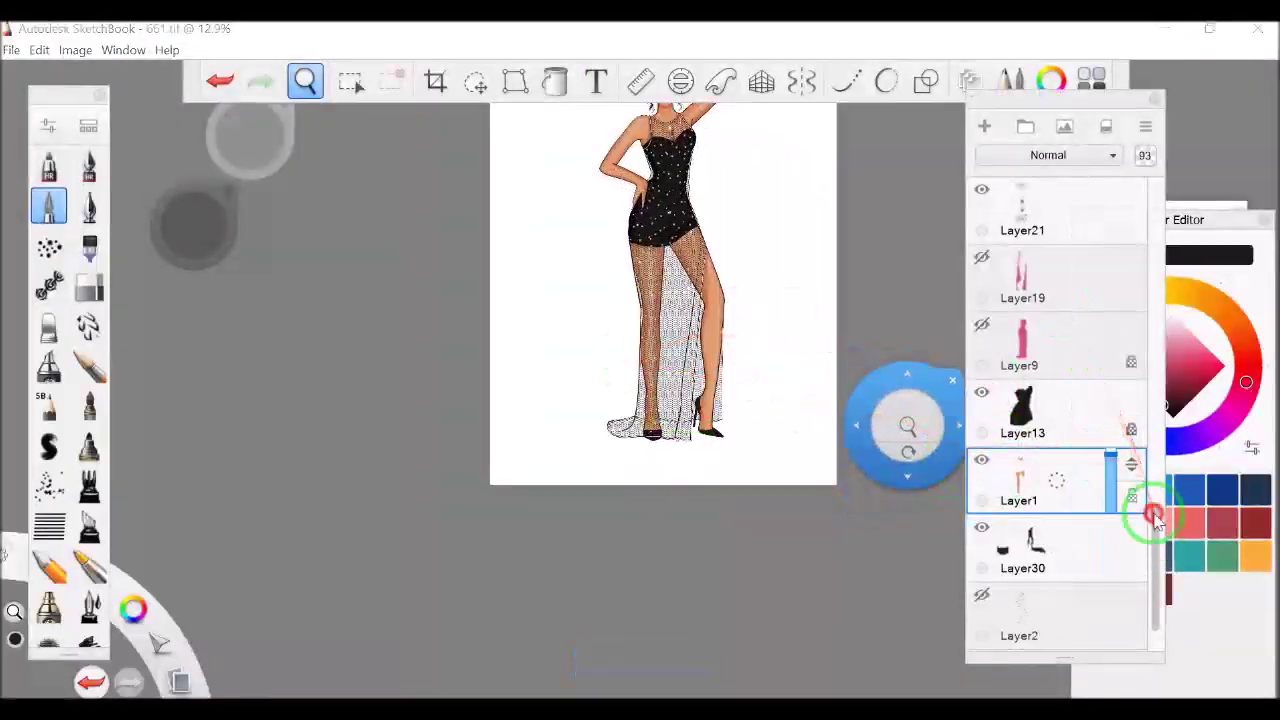
- Erase the skin shading that spills past the bare leg's outline near the heel on Layer12
{"action": "scroll", "coordinate": [1143, 509], "scroll_direction": "up", "scroll_amount": 5}
{"action": "left_click", "coordinate": [1014, 340]}
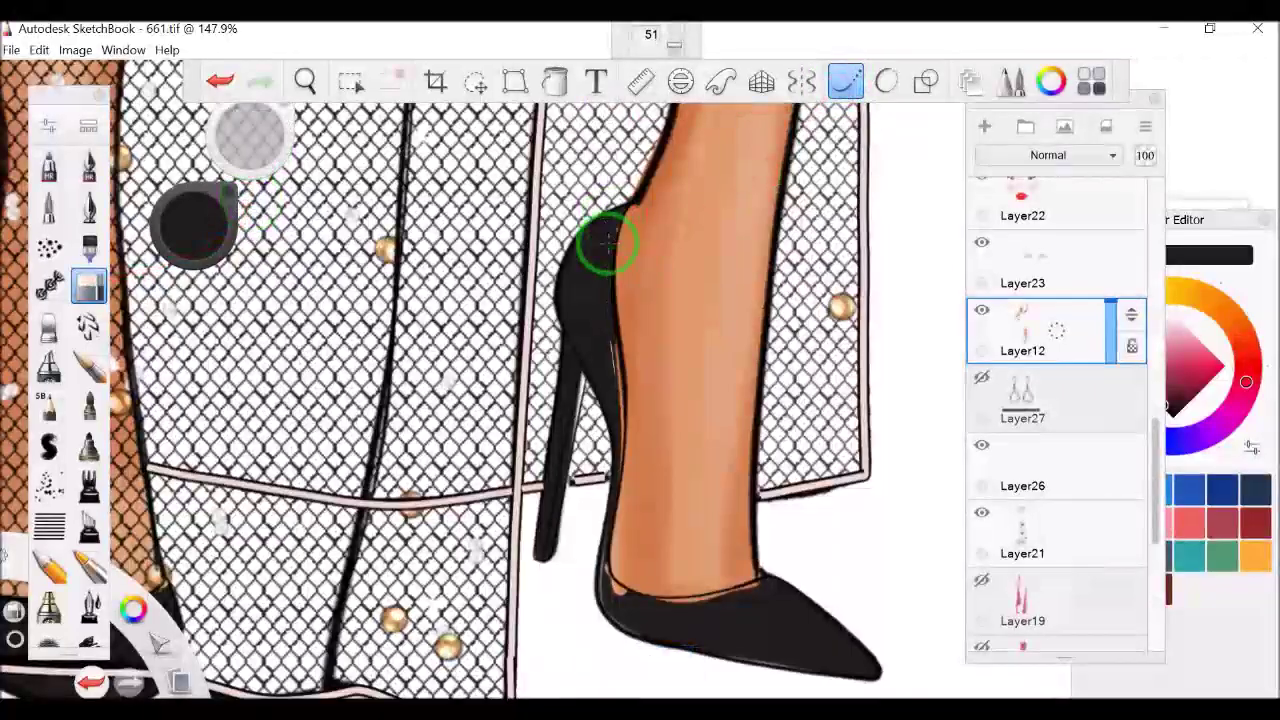
{"action": "left_click_drag", "start_coordinate": [590, 598], "coordinate": [752, 585]}
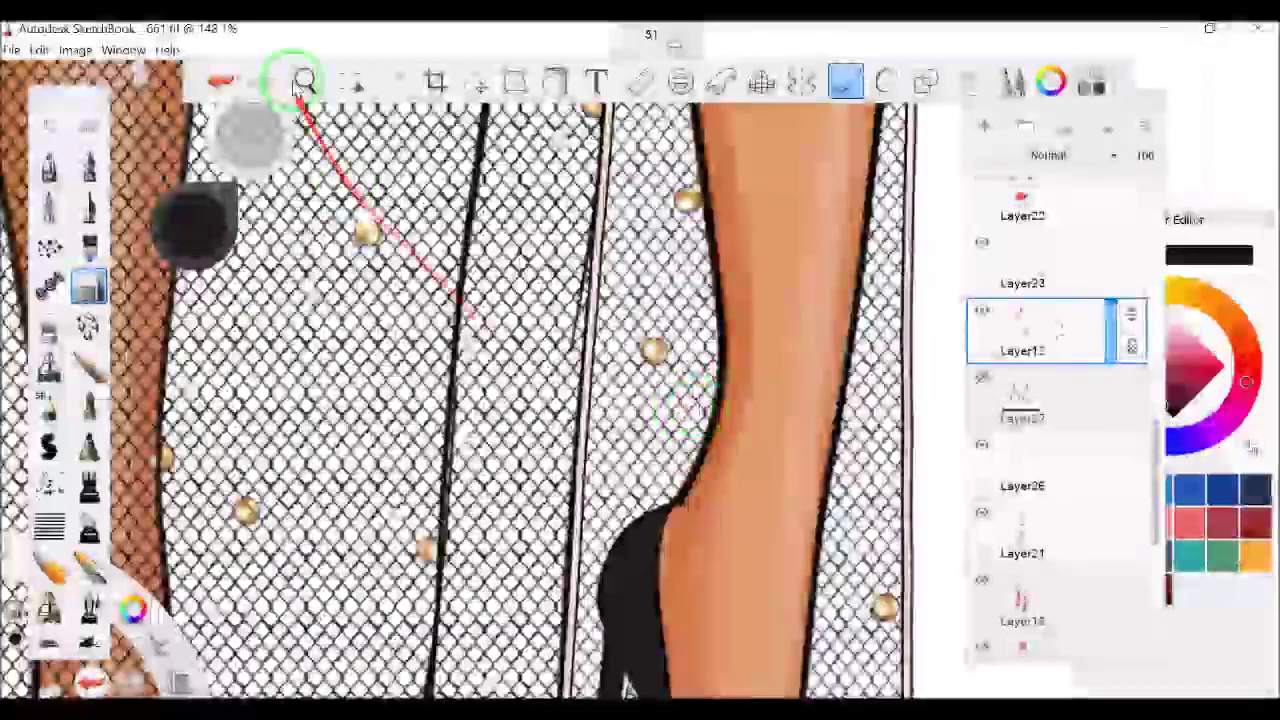
- Recolour both shoes bright red on Layer30
{"action": "left_click", "coordinate": [305, 81]}
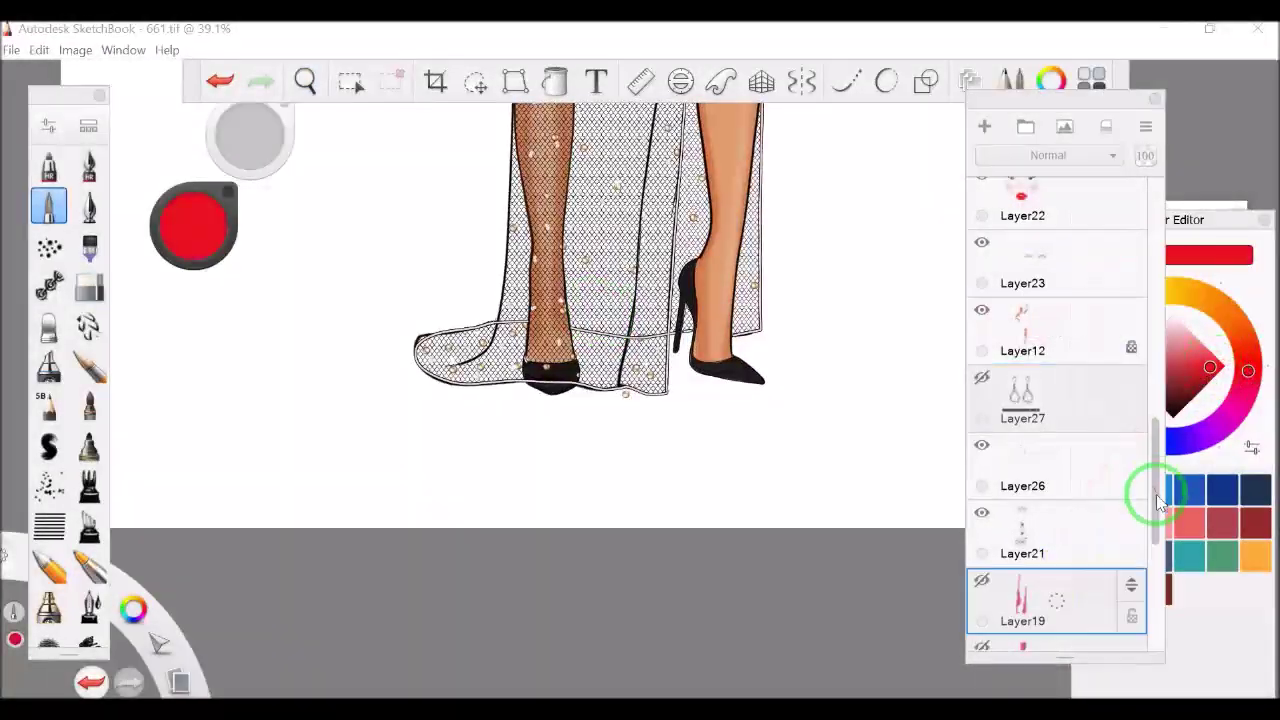
{"action": "left_click", "coordinate": [48, 210]}
{"action": "left_click_drag", "start_coordinate": [737, 305], "coordinate": [857, 380]}
{"action": "left_click", "coordinate": [543, 343]}
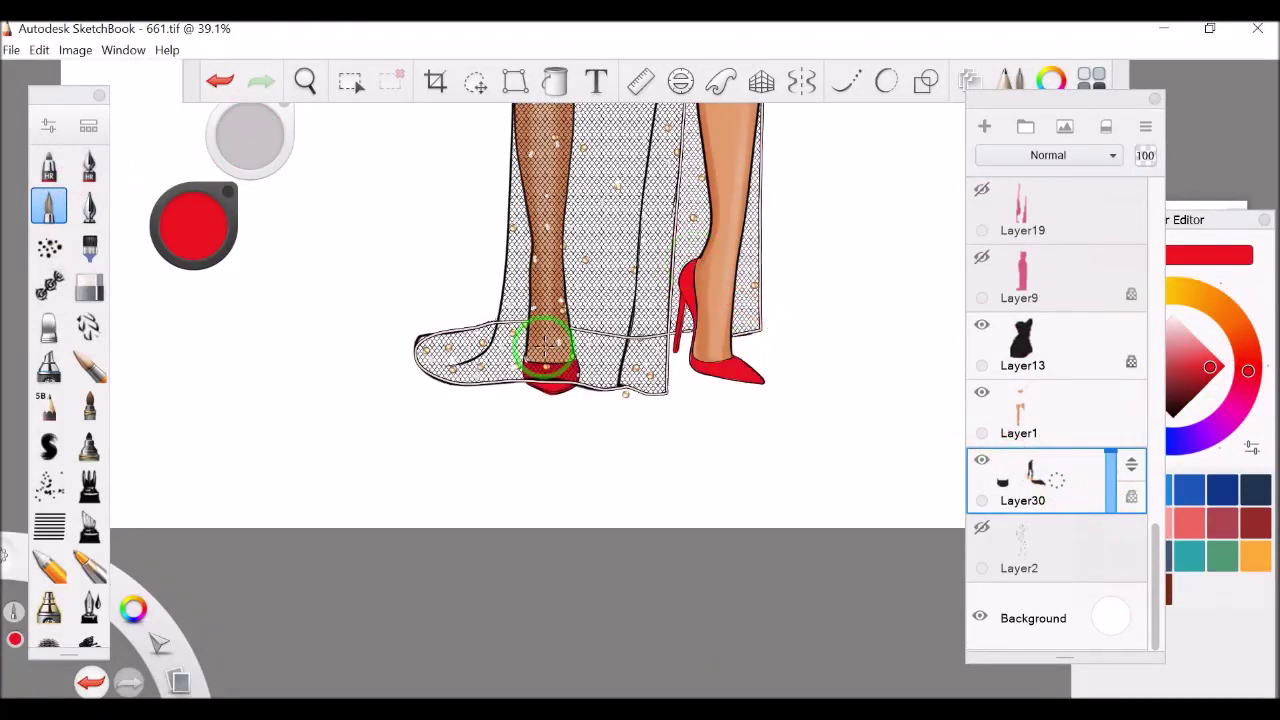
- Brush light pink highlights onto both red shoes on Layer30
{"action": "left_click", "coordinate": [88, 560]}
{"action": "left_click", "coordinate": [845, 81]}
{"action": "left_click_drag", "start_coordinate": [845, 108], "coordinate": [700, 275]}
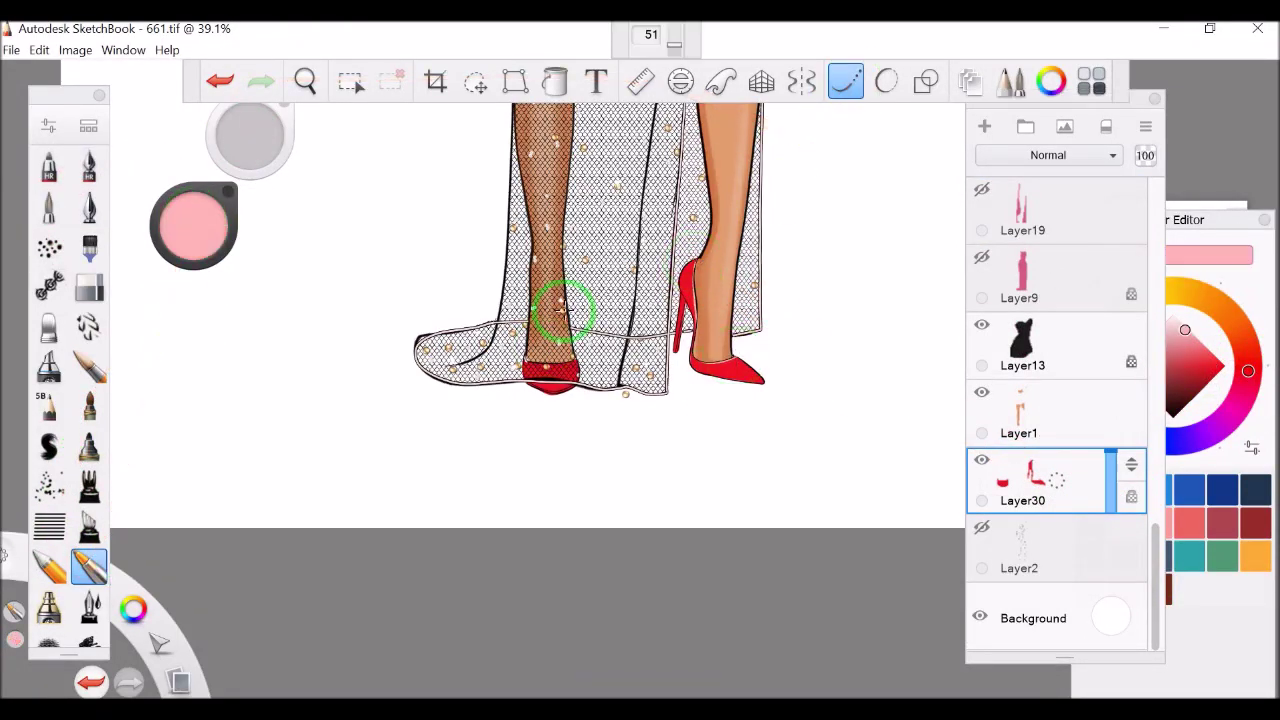
{"action": "left_click_drag", "start_coordinate": [575, 360], "coordinate": [623, 270]}
- Thicken the black outline of the gown's slit edge and trailing hem on Layer17
{"action": "scroll", "coordinate": [1109, 300], "scroll_direction": "up", "scroll_amount": 10}
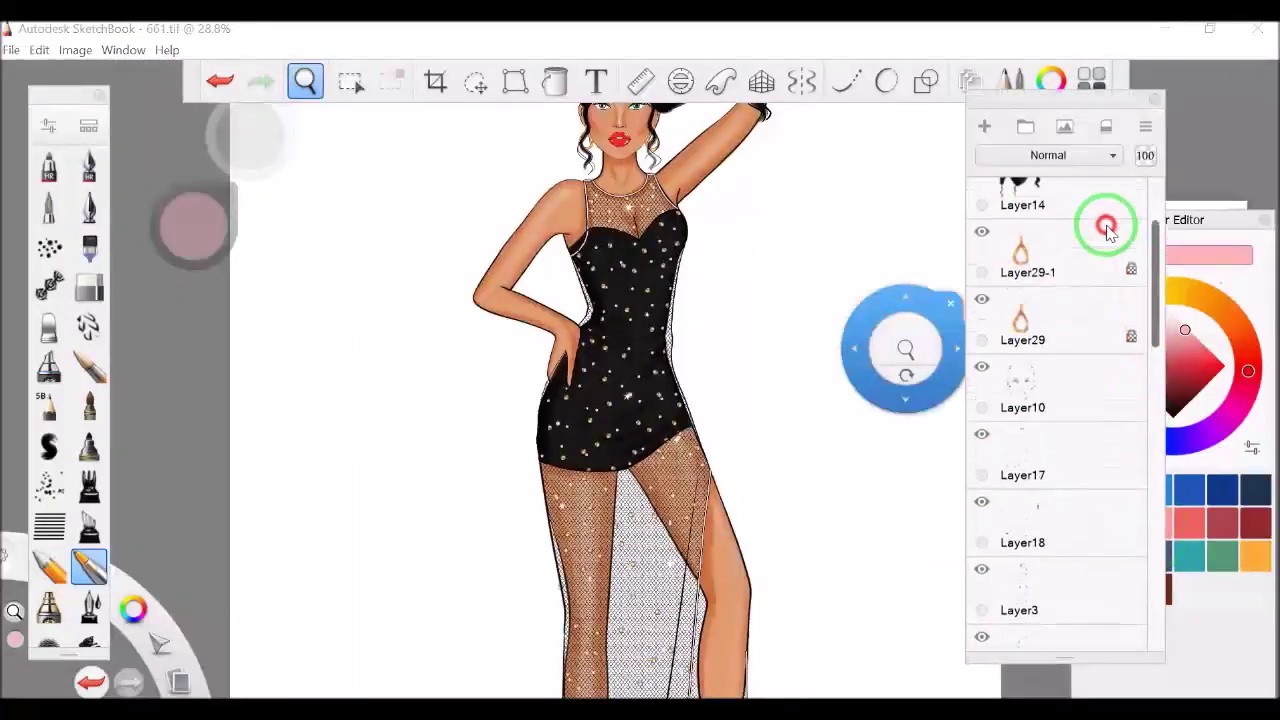
{"action": "scroll", "coordinate": [1063, 371], "scroll_direction": "down", "scroll_amount": 5}
{"action": "left_click", "coordinate": [1063, 394]}
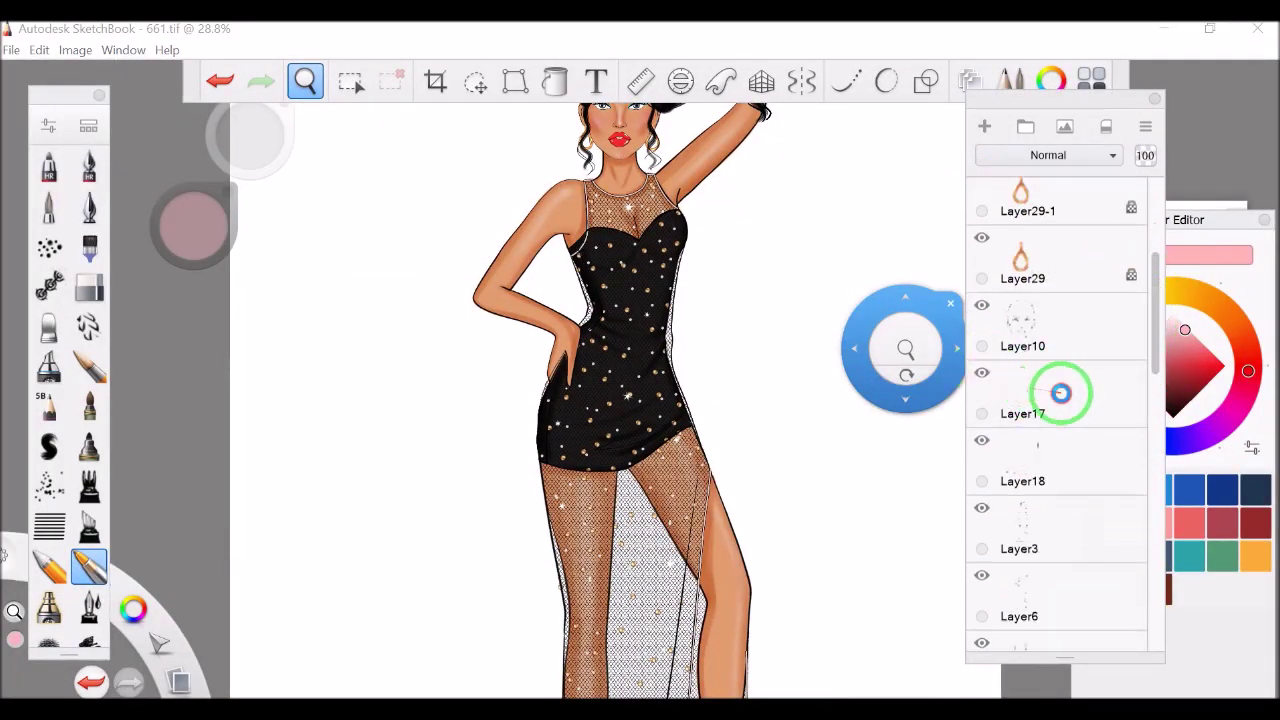
{"action": "left_click", "coordinate": [50, 207]}
{"action": "mouse_move", "coordinate": [246, 134]}
{"action": "left_mouse_down"}
{"action": "mouse_move", "coordinate": [194, 100]}
{"action": "mouse_move", "coordinate": [214, 71]}
{"action": "left_mouse_up"}
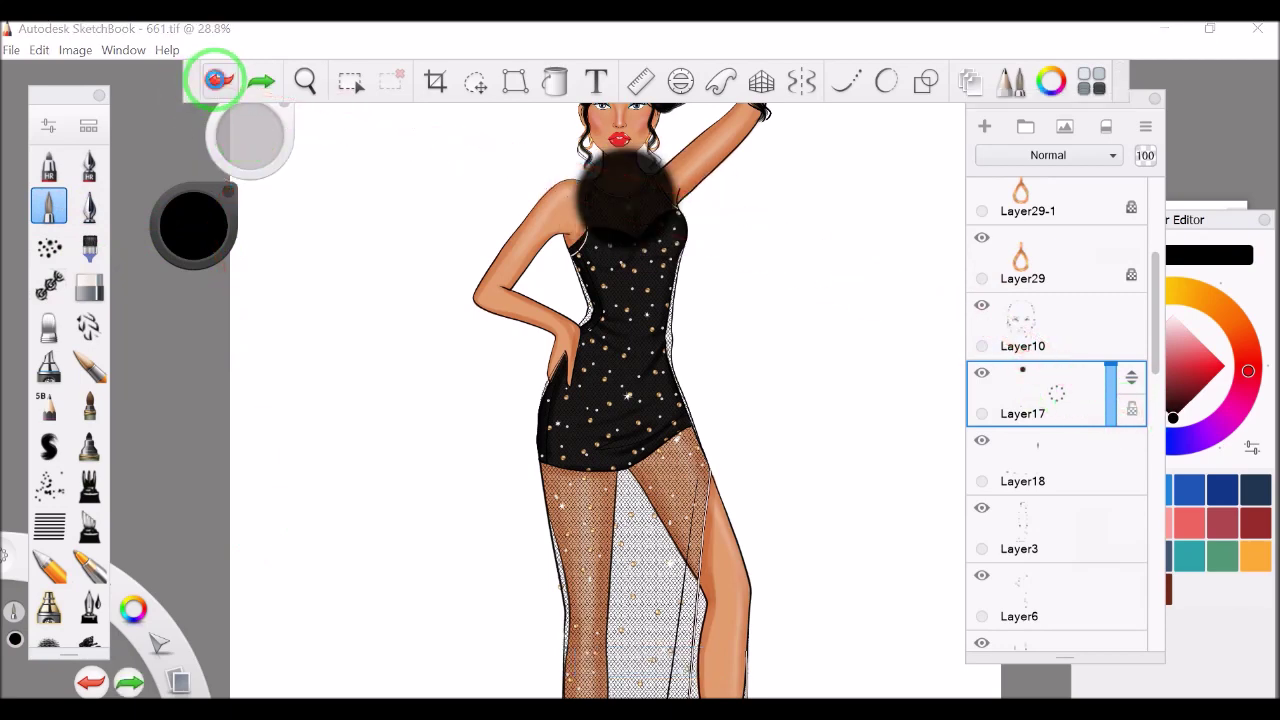
{"action": "left_click_drag", "start_coordinate": [613, 170], "coordinate": [720, 295]}
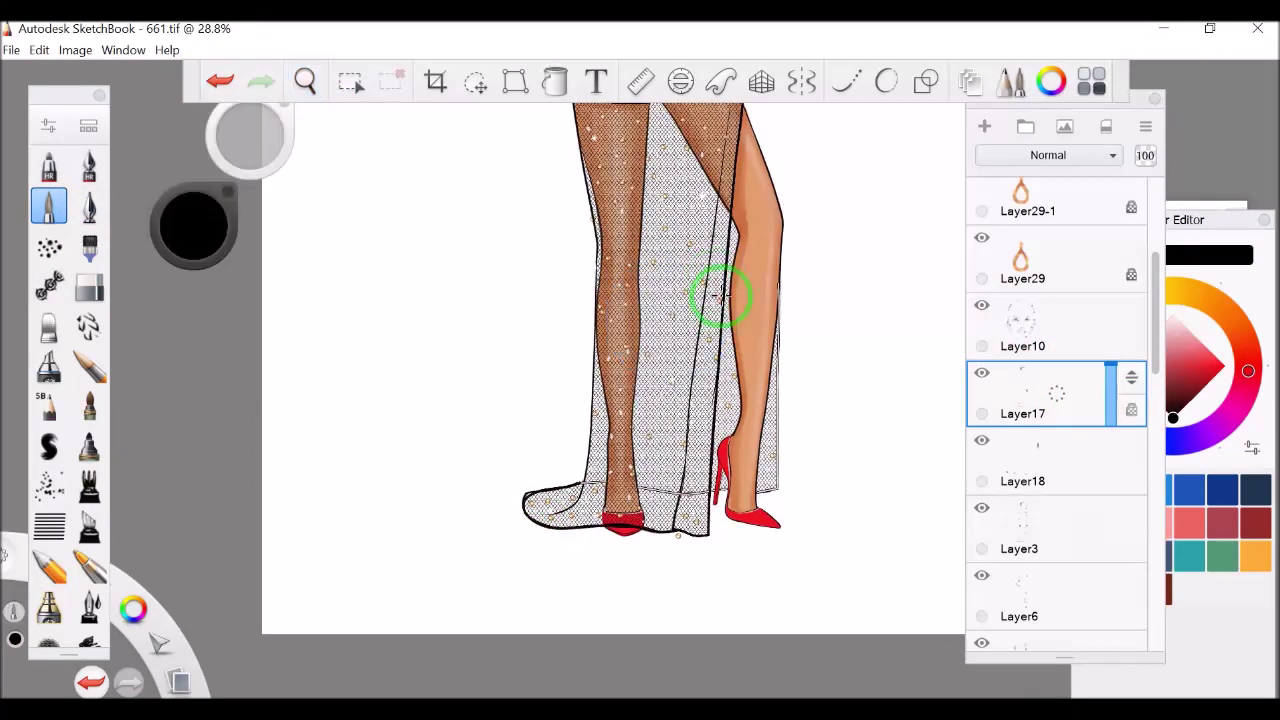
- Duplicate Layer4, hide the original and lower the copy's opacity to 47
{"action": "left_click", "coordinate": [1108, 443]}
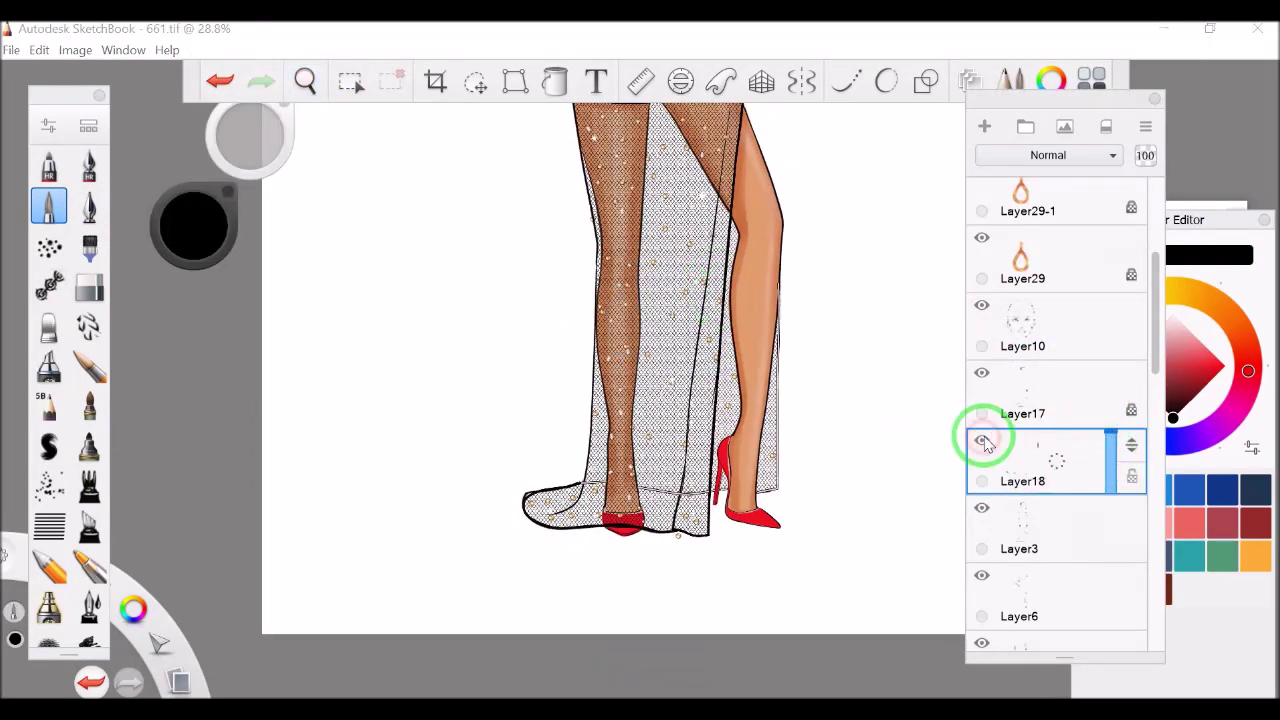
{"action": "scroll", "coordinate": [1138, 213], "scroll_direction": "up", "scroll_amount": 4}
{"action": "left_click", "coordinate": [981, 257]}
{"action": "left_click", "coordinate": [1010, 250]}
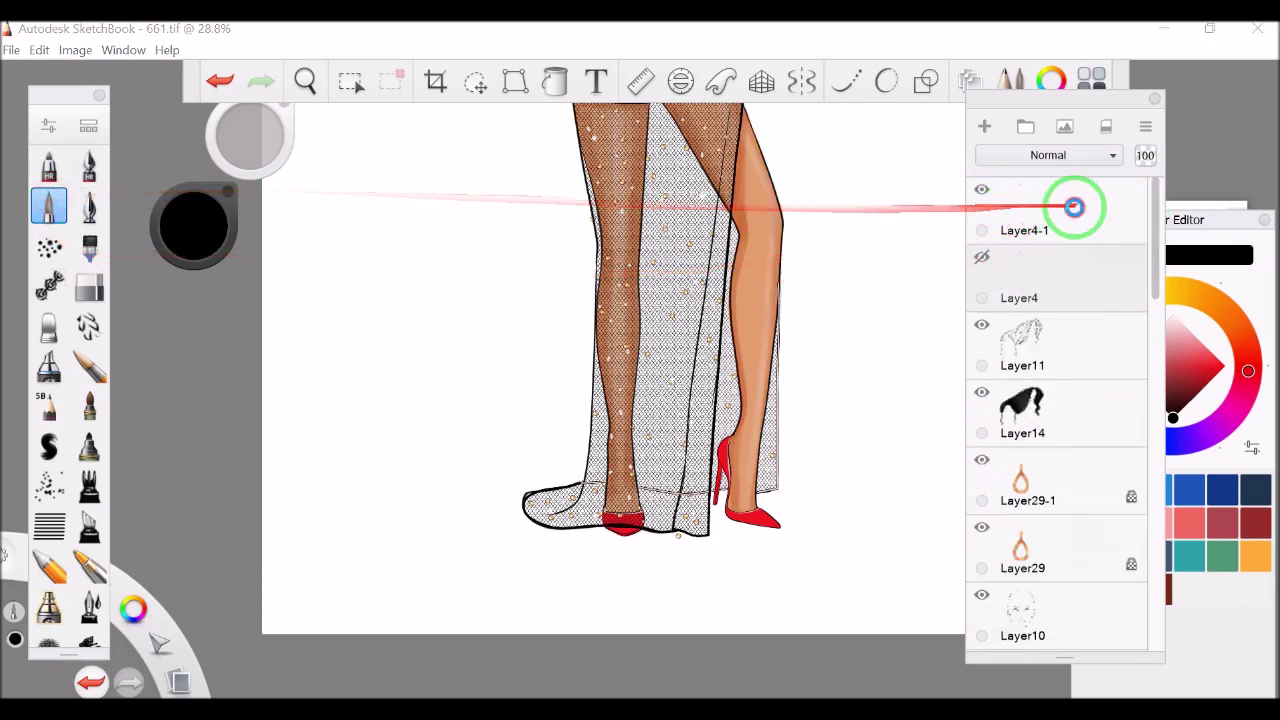
{"action": "left_click_drag", "start_coordinate": [1071, 212], "coordinate": [1063, 223]}
{"action": "scroll", "coordinate": [770, 275], "scroll_direction": "up", "scroll_amount": 3}
{"action": "key", "text": "e"}
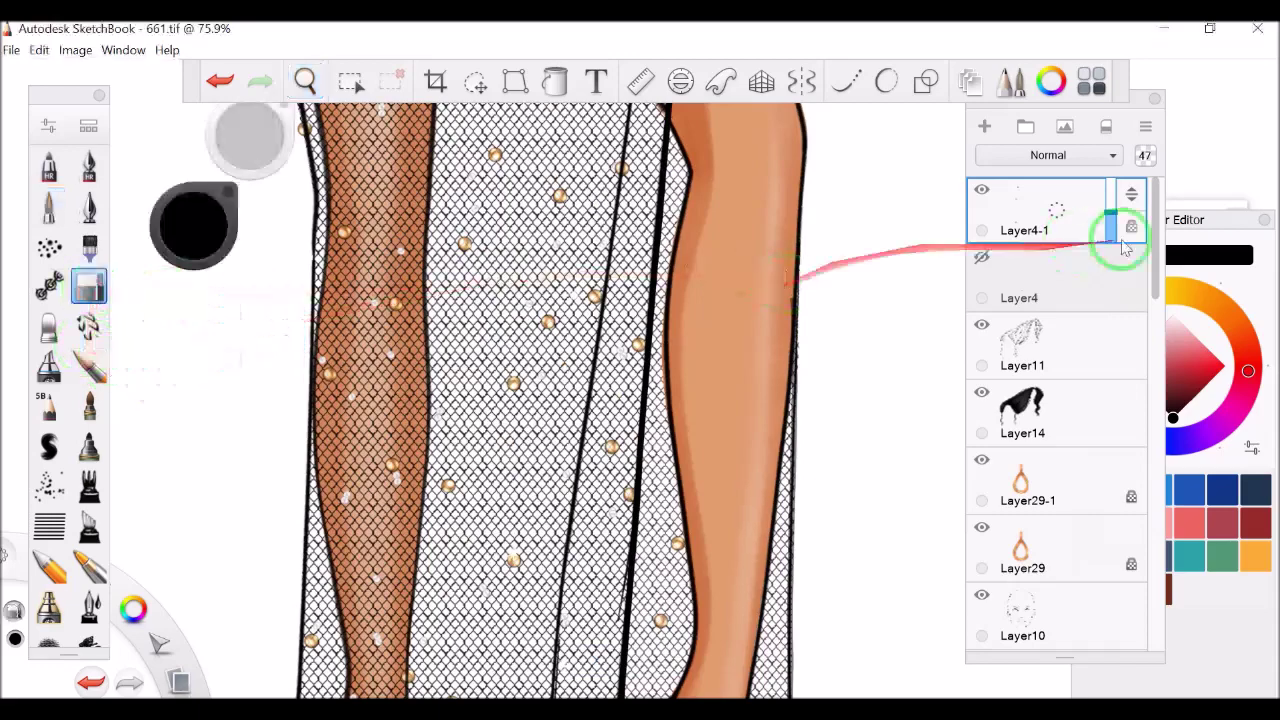
{"action": "scroll", "coordinate": [786, 320], "scroll_direction": "down", "scroll_amount": 5}
{"action": "left_click_drag", "start_coordinate": [673, 364], "coordinate": [1040, 685]}
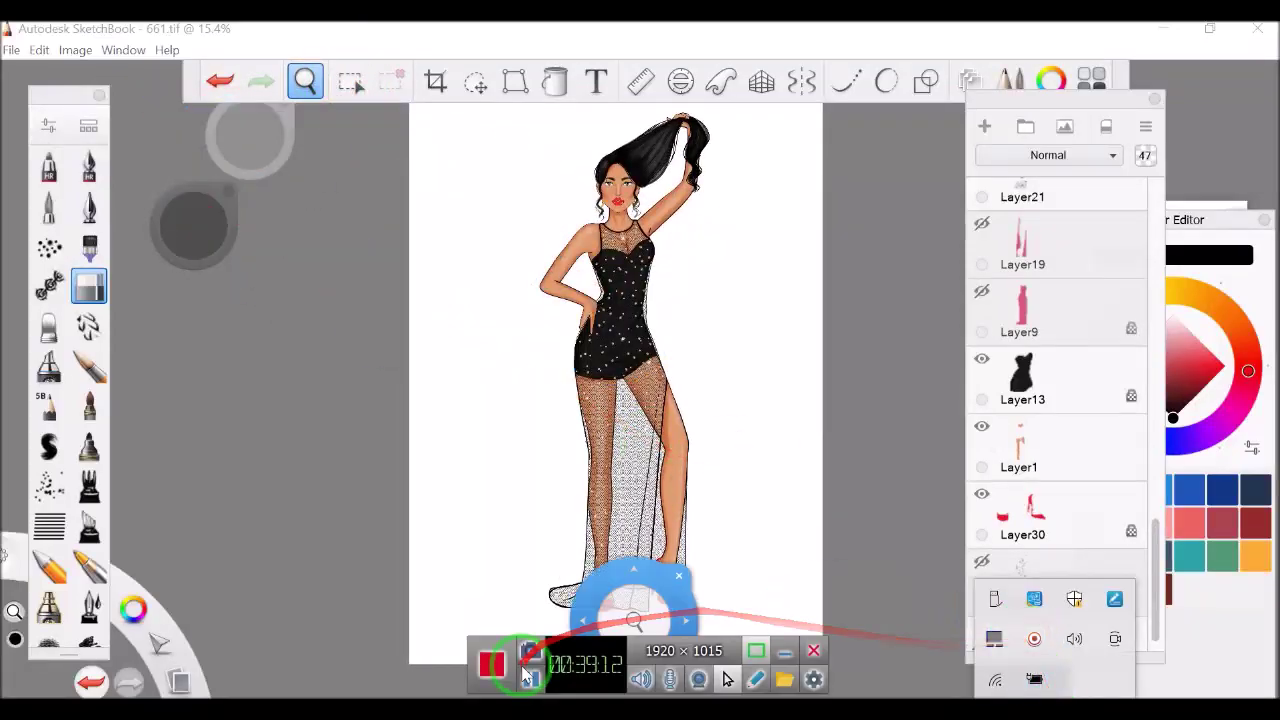